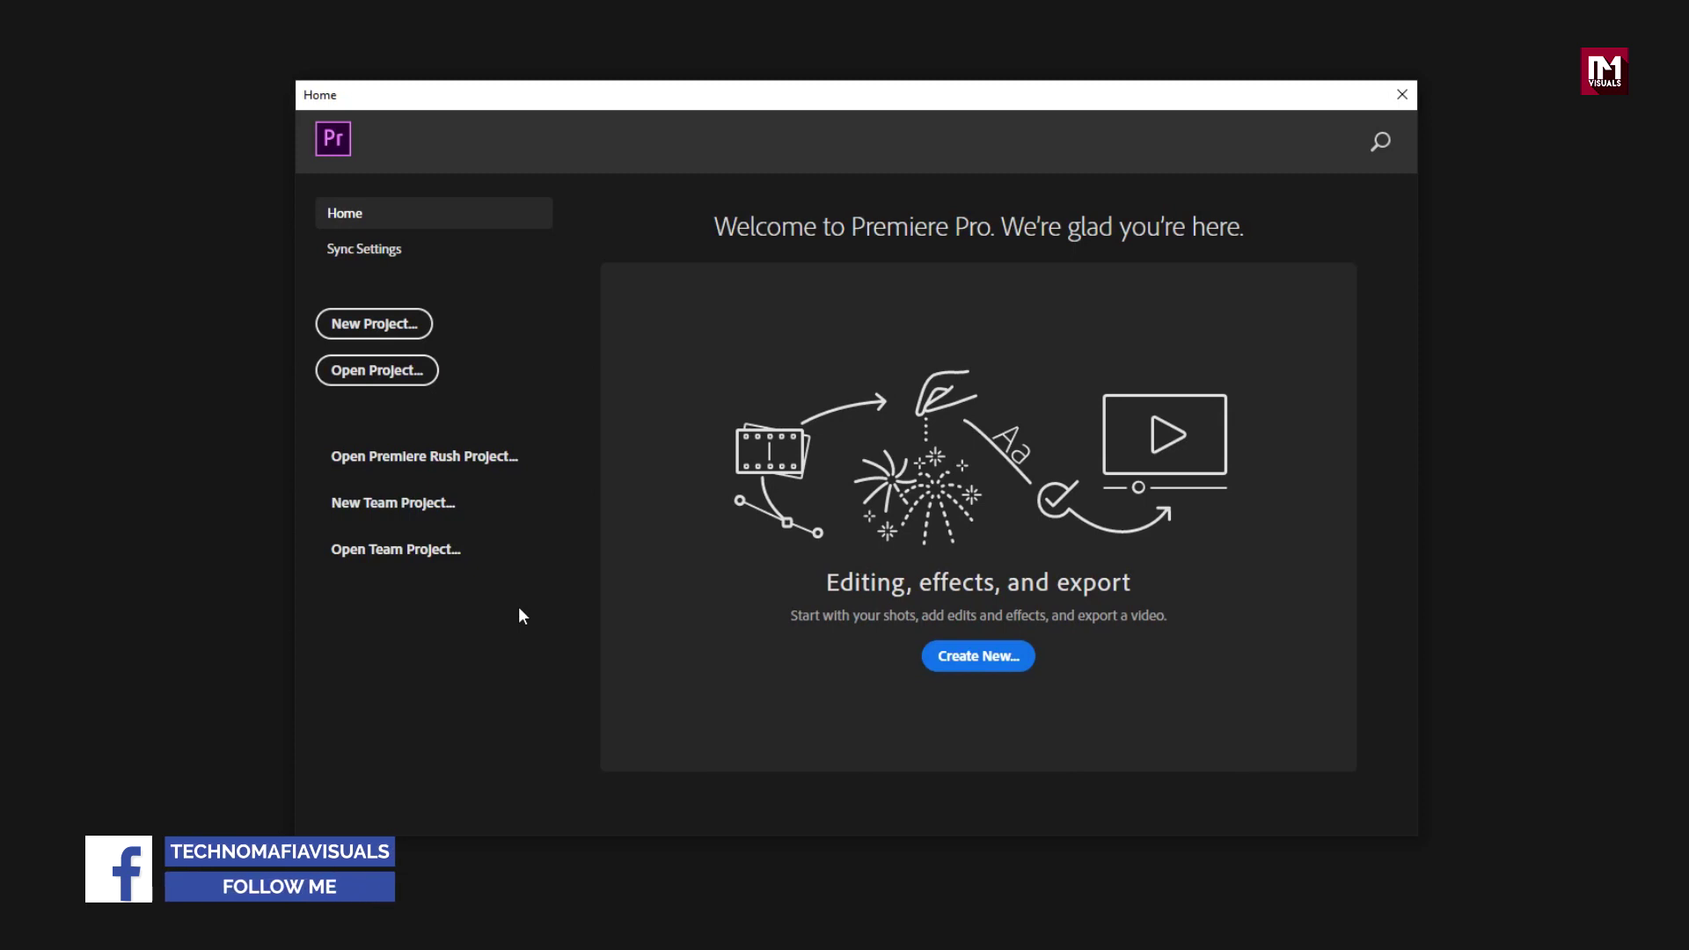
Start a new project named First Project.
click(389, 324)
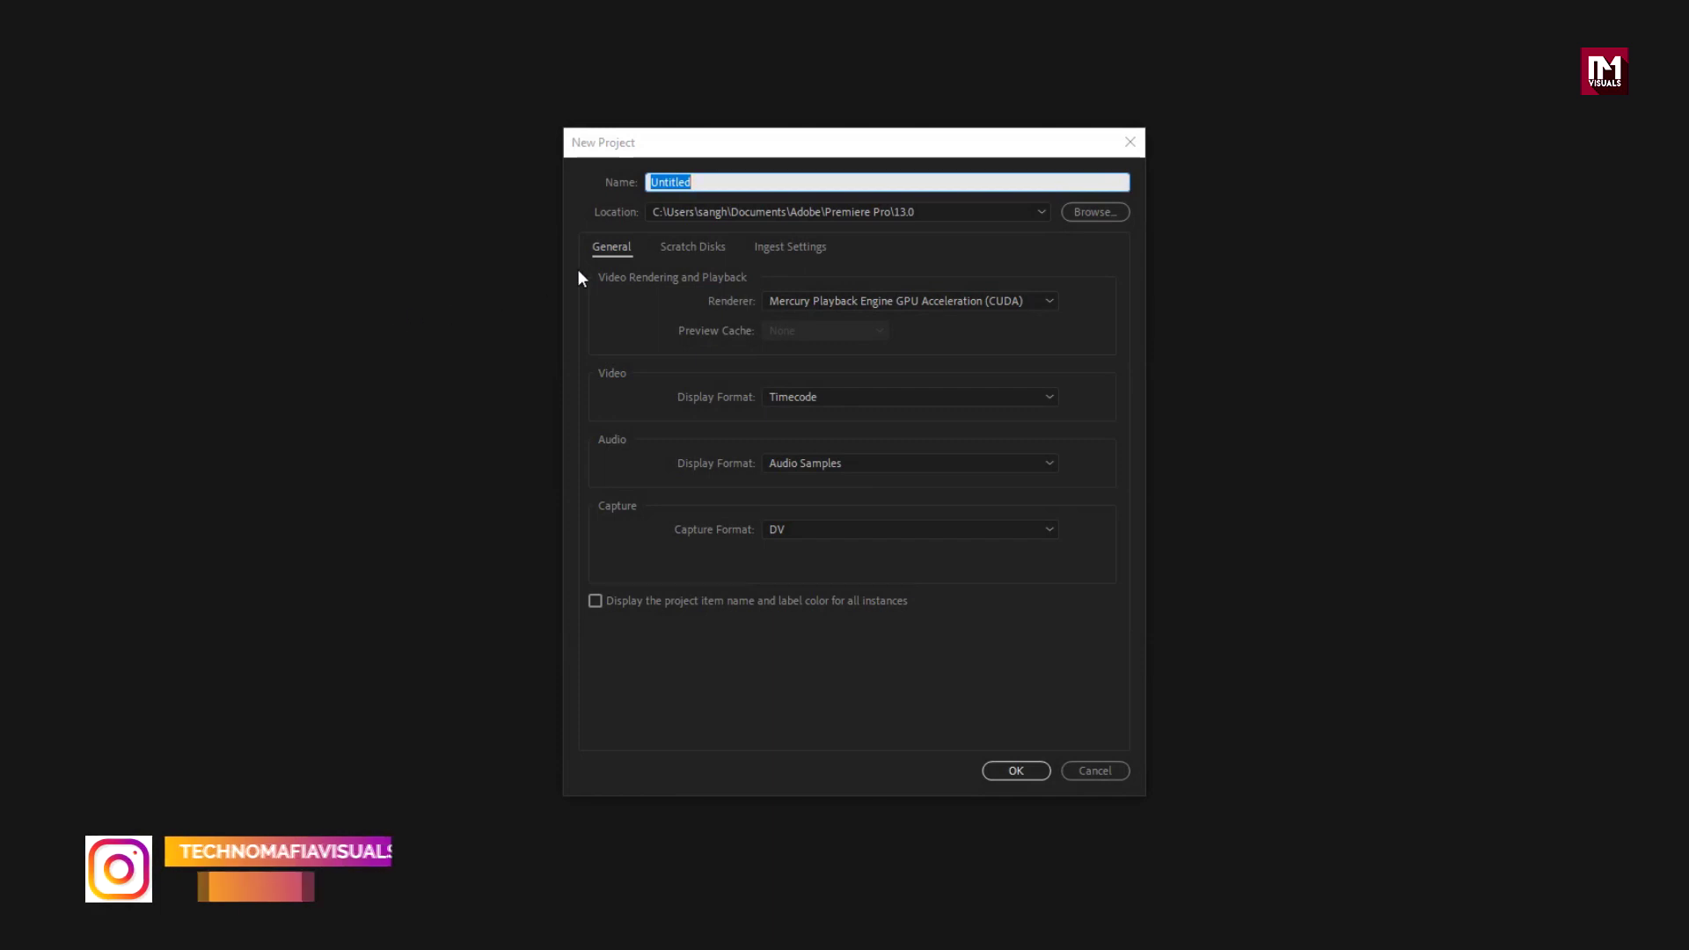
text(F)
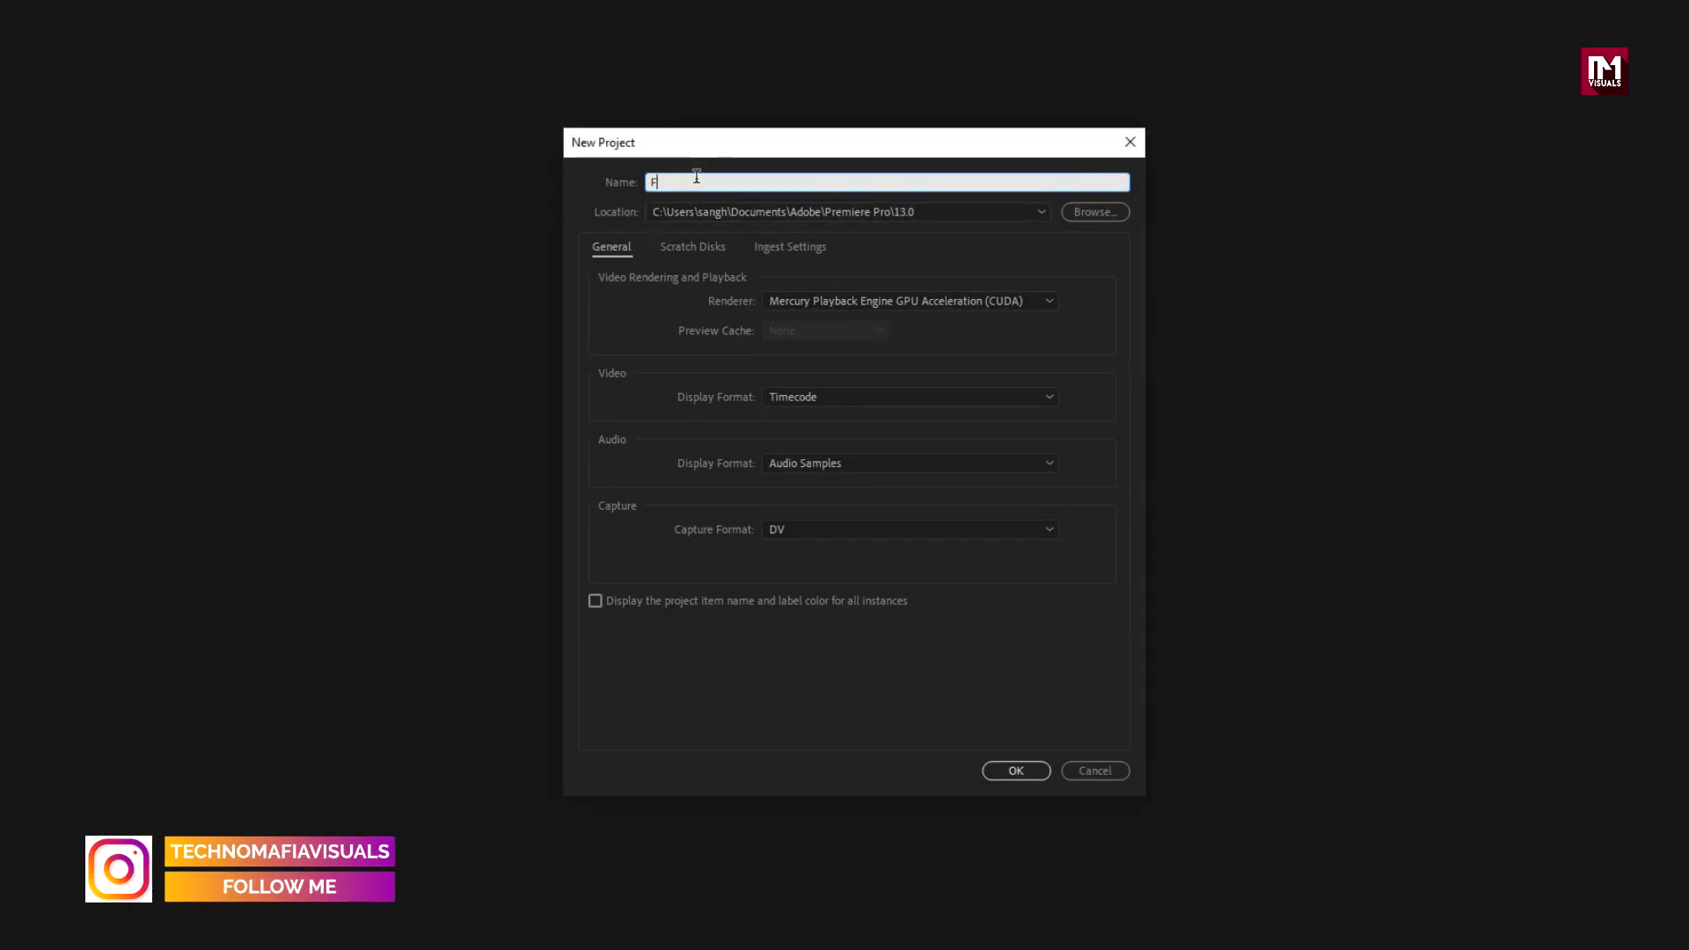
text(irs)
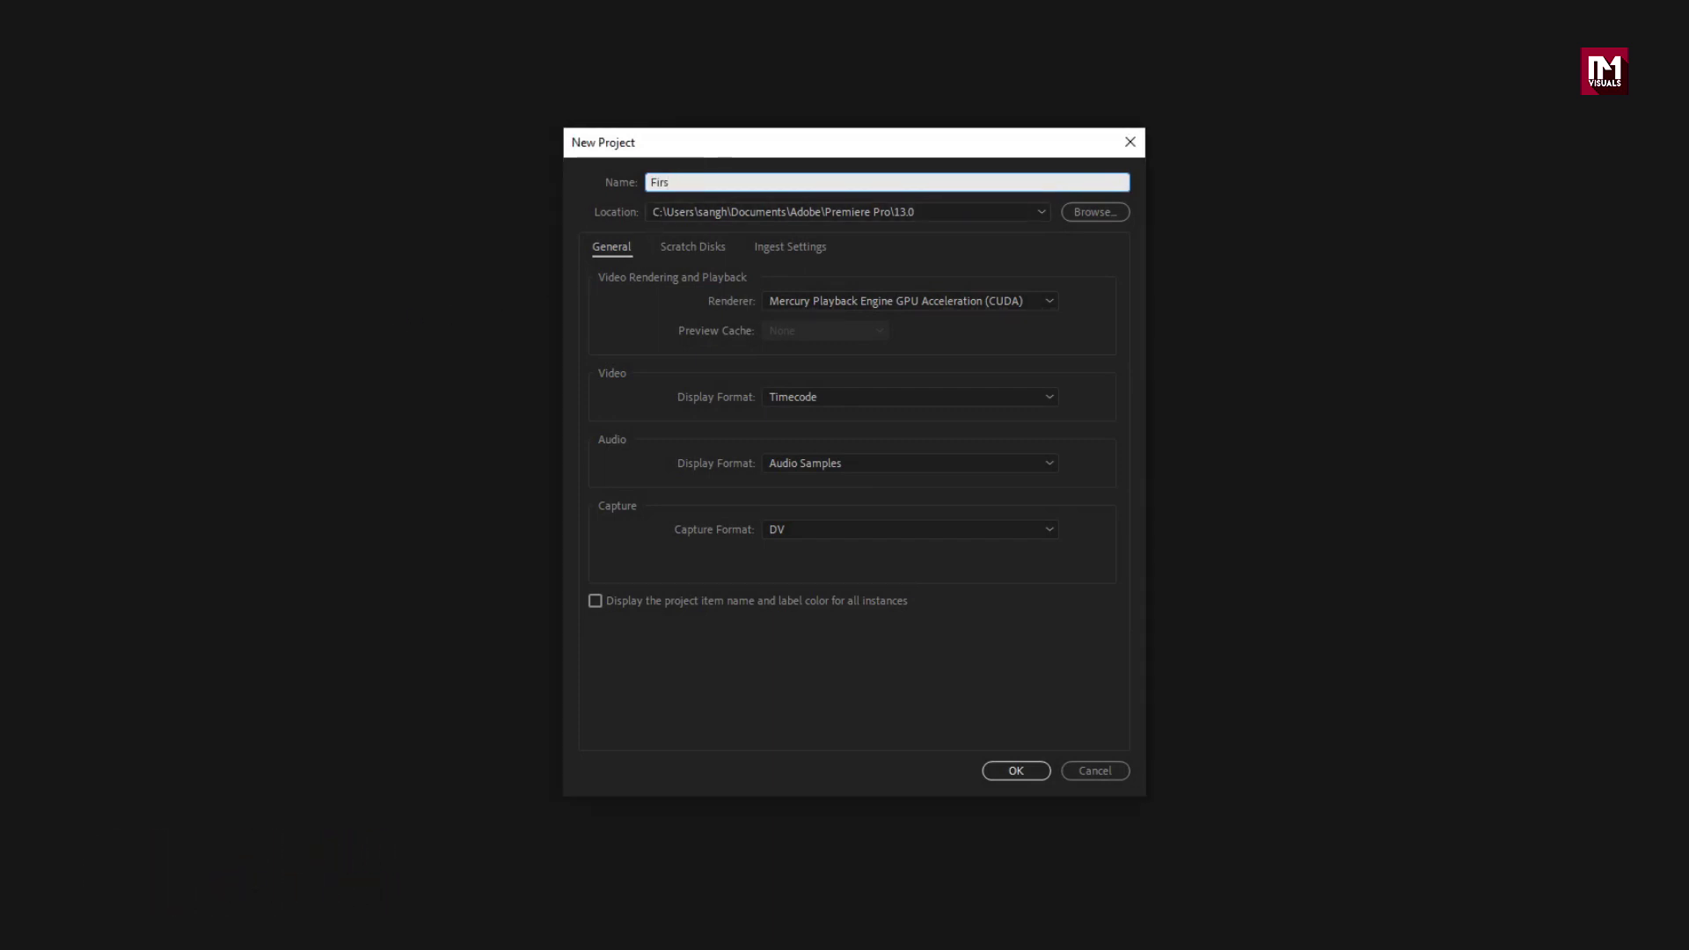
text(t Project)
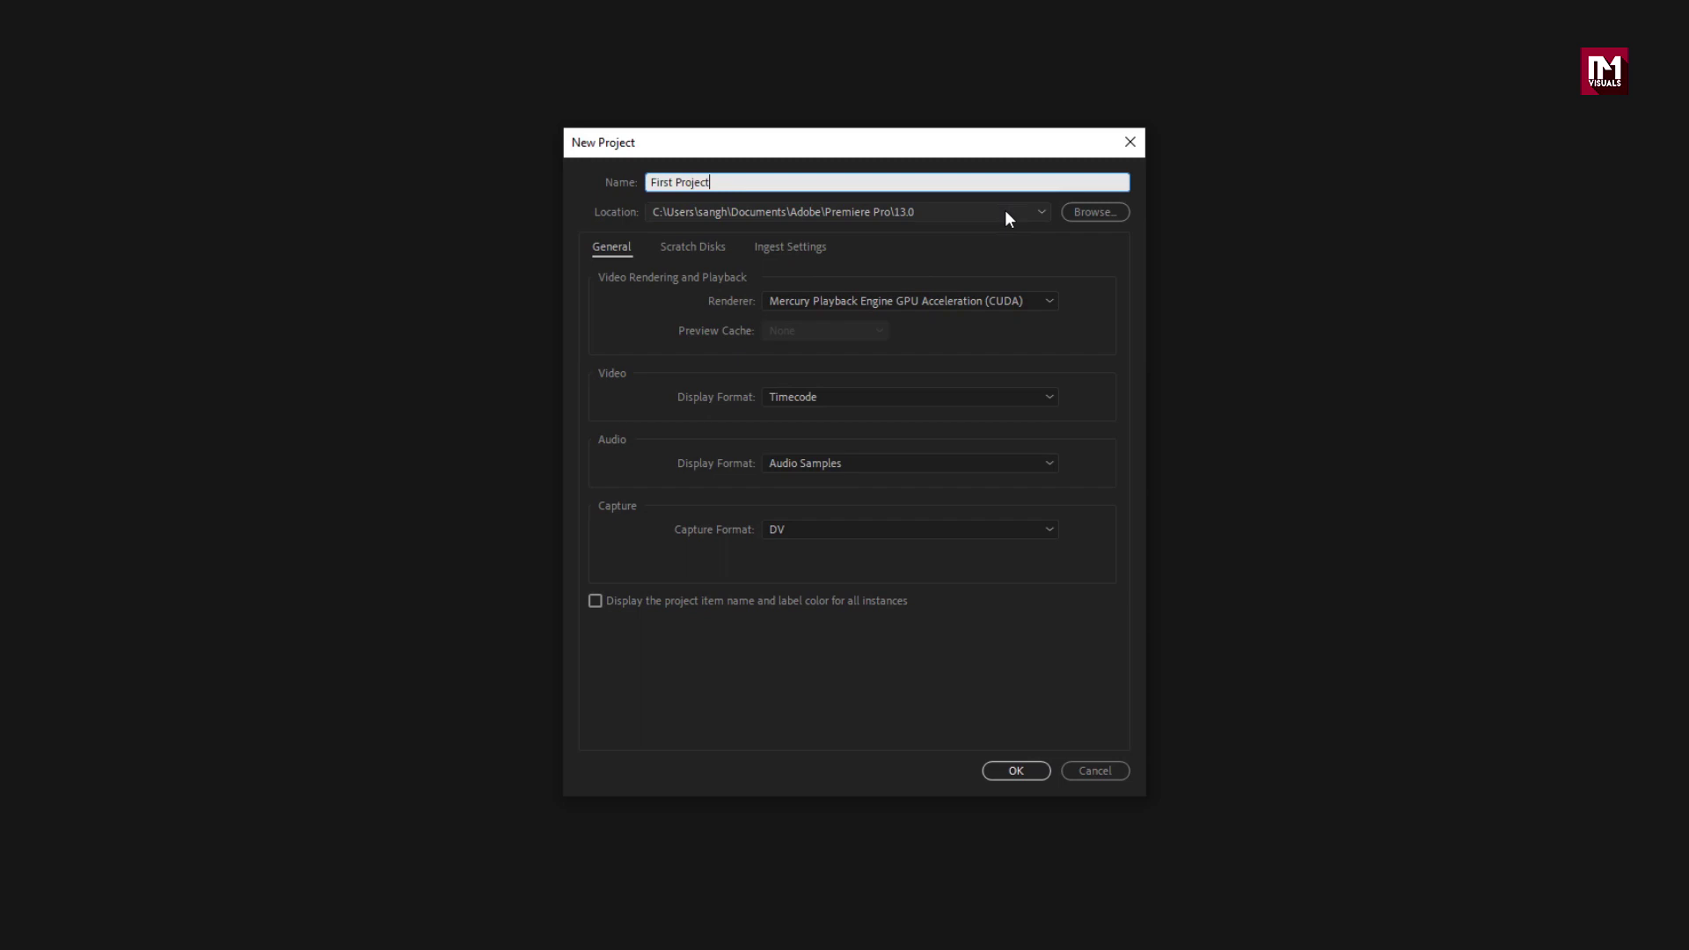
Set the project location to D:\Files\Tutorials\Premiere Pro projects\2020\01 January\21 January.
click(1086, 213)
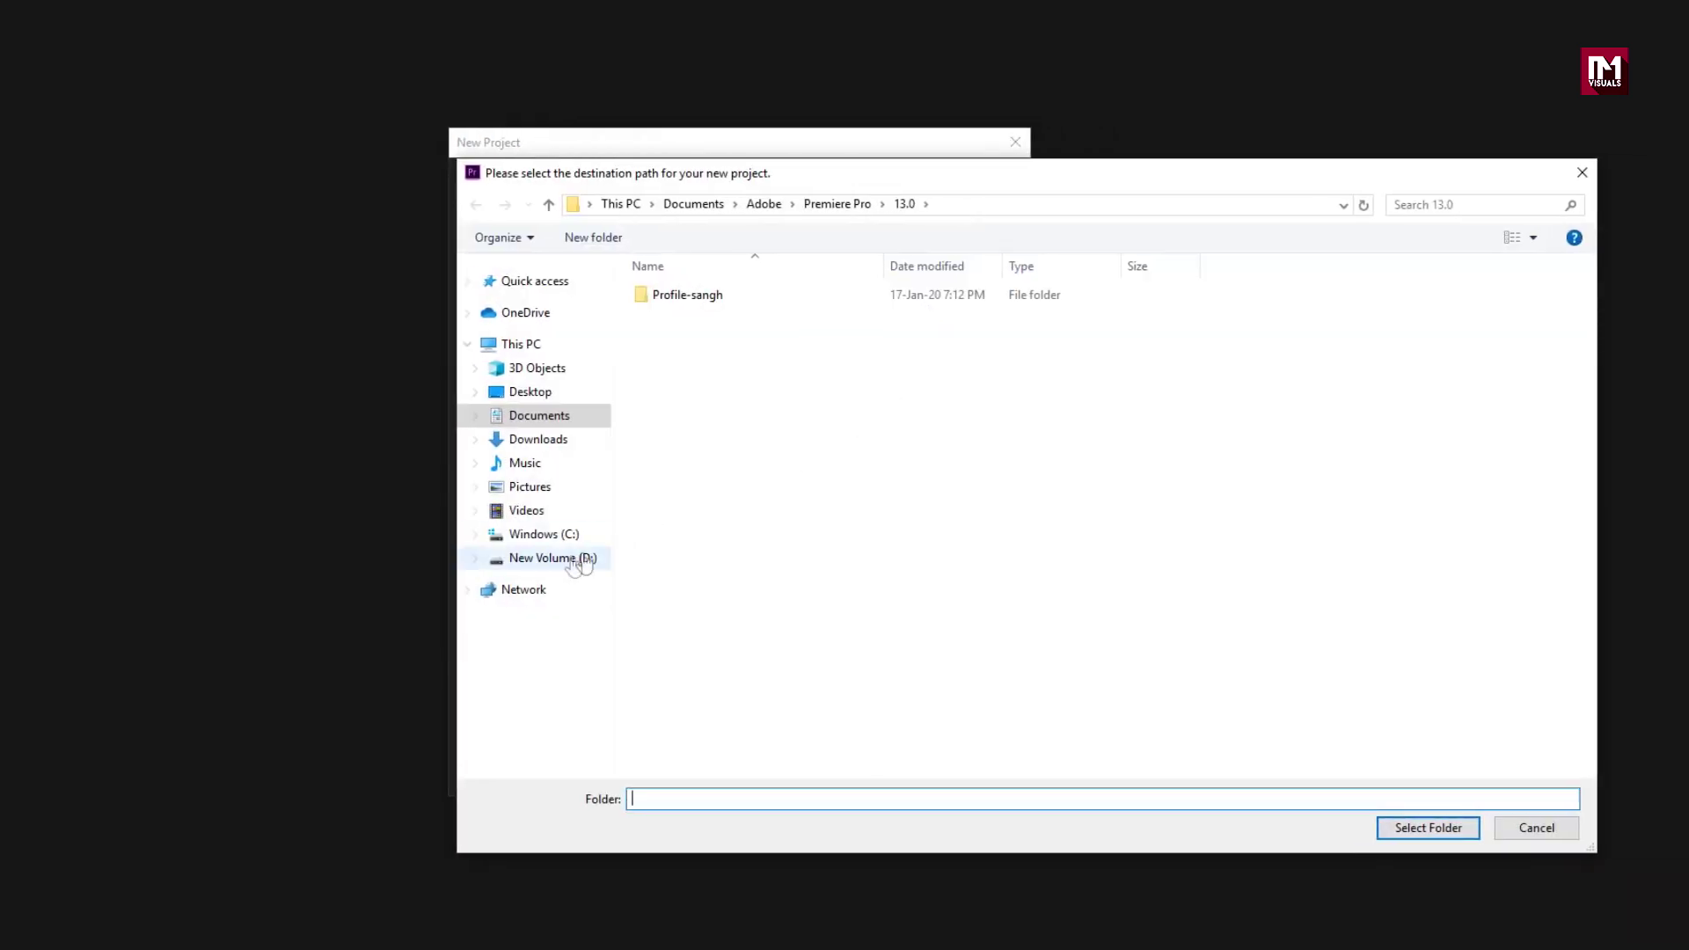
click(700, 558)
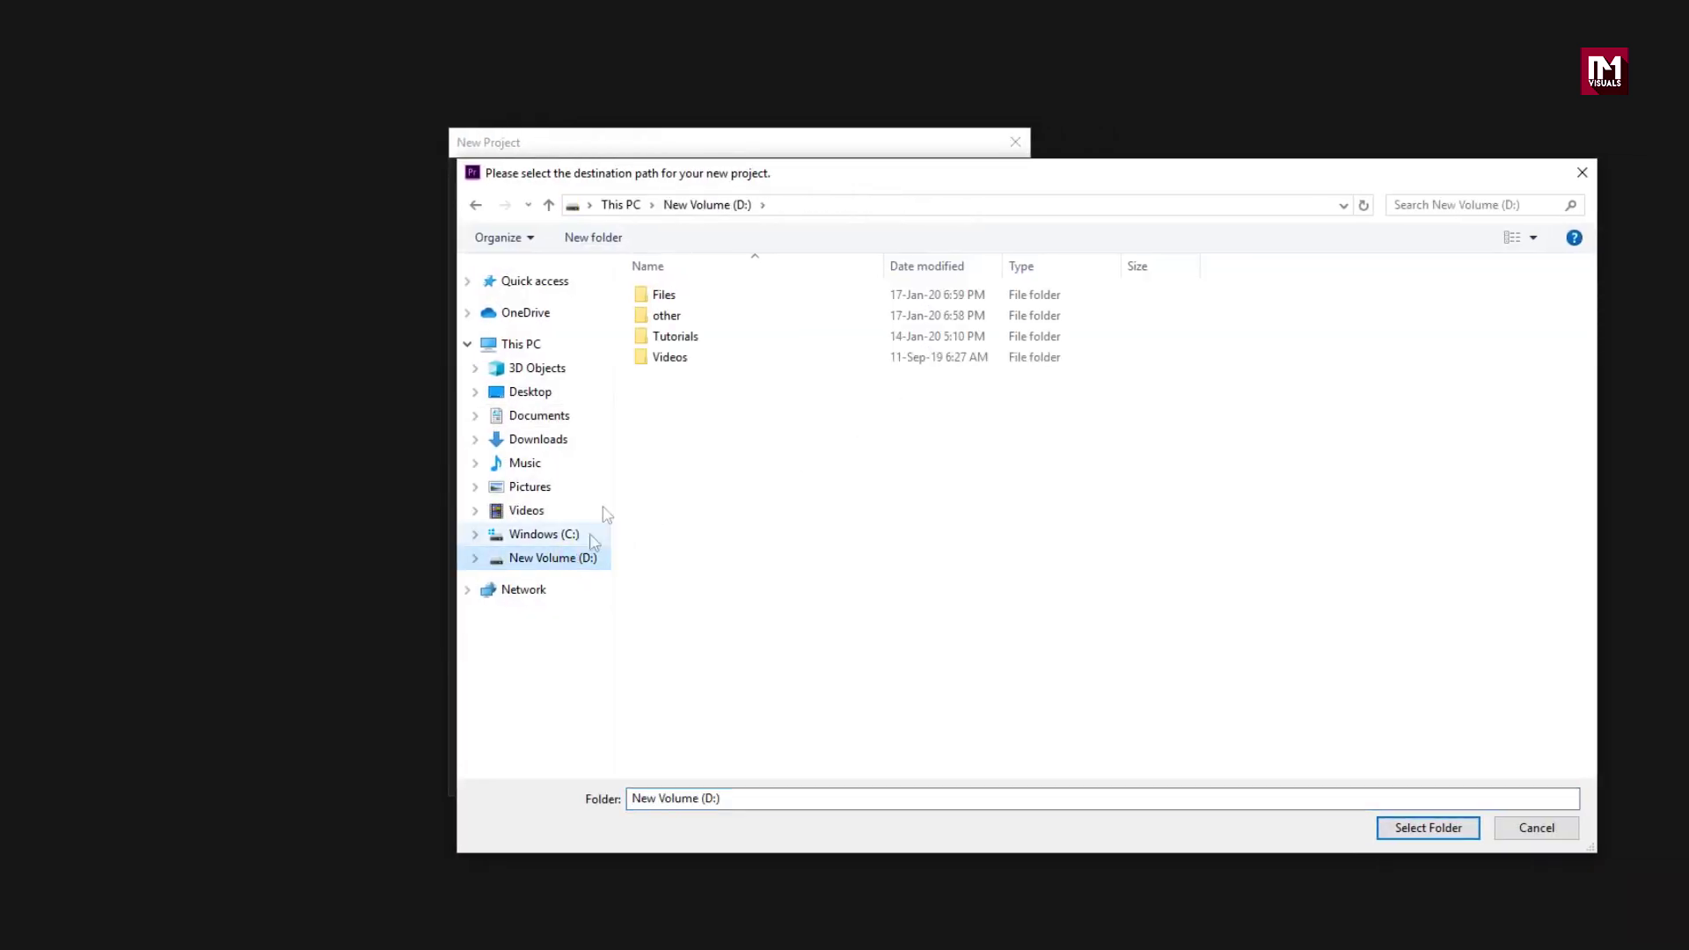
click(769, 299)
double_click(653, 300)
double_click(662, 336)
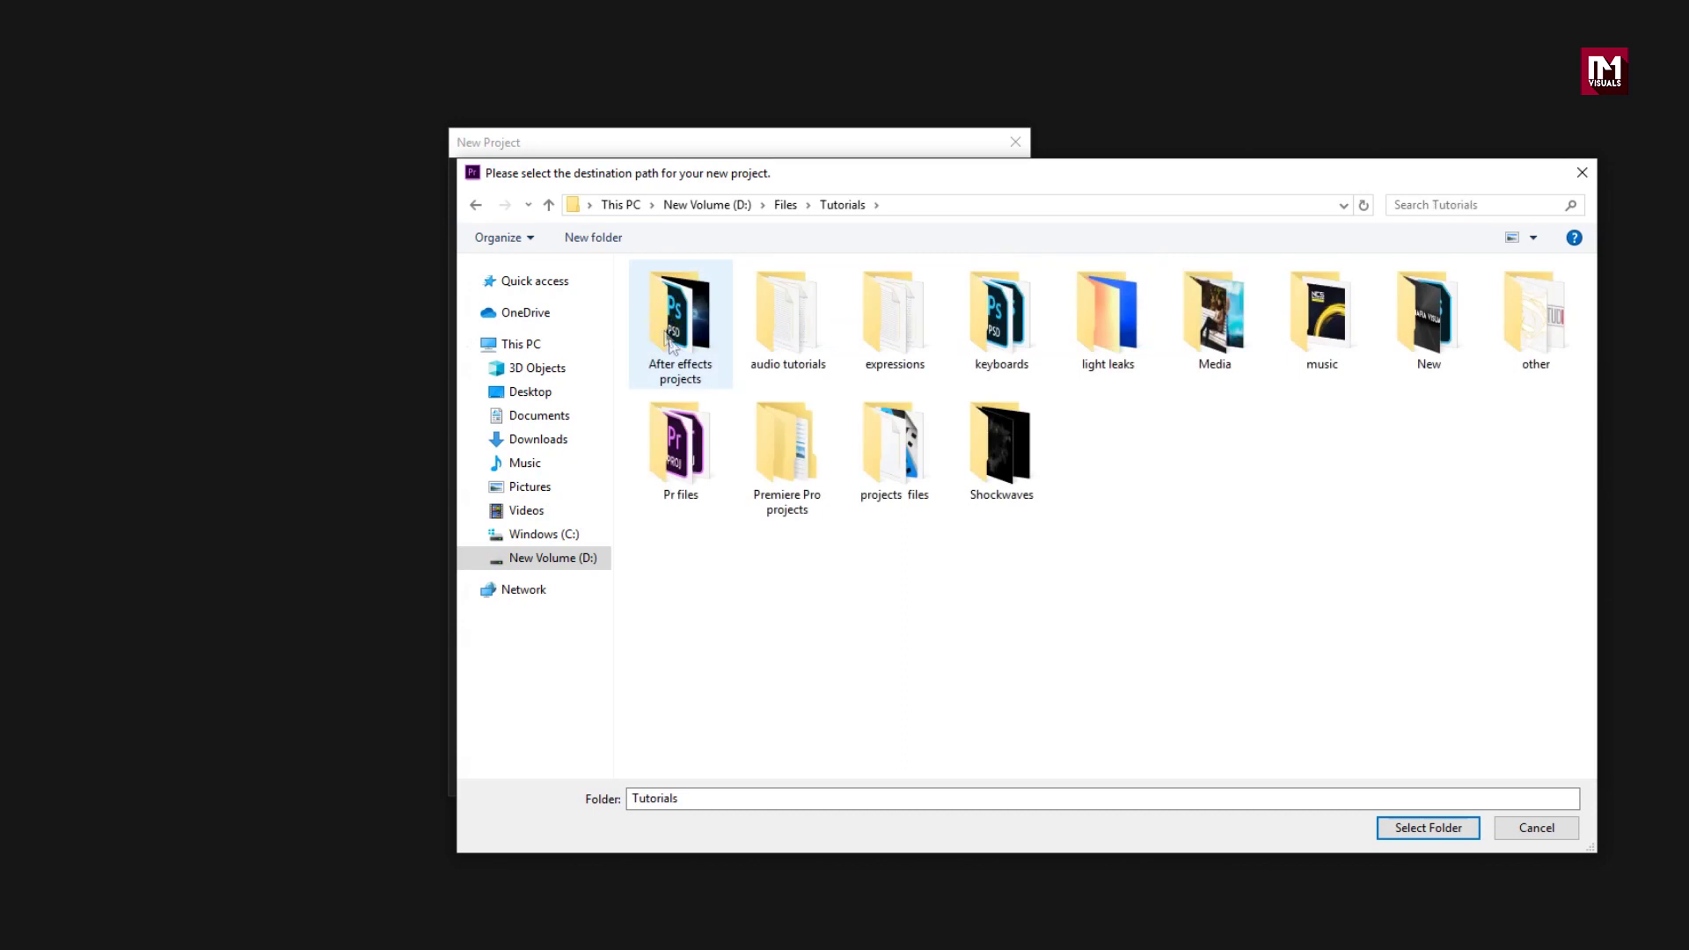
double_click(786, 444)
click(664, 302)
double_click(664, 302)
double_click(664, 302)
click(692, 304)
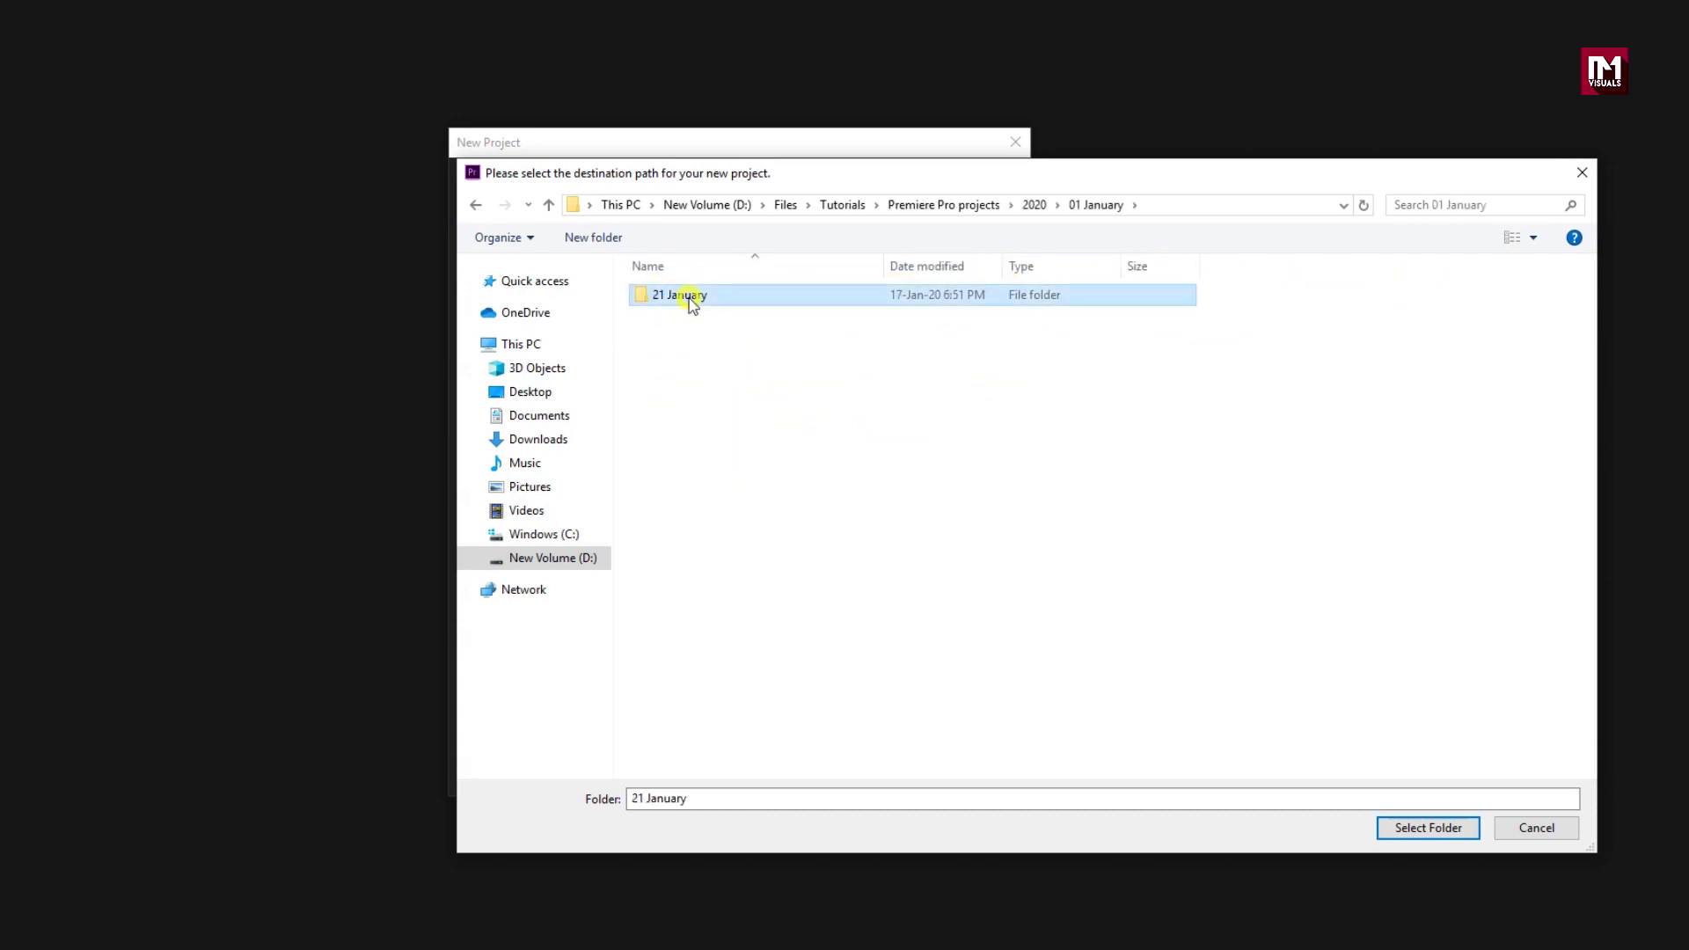
double_click(692, 304)
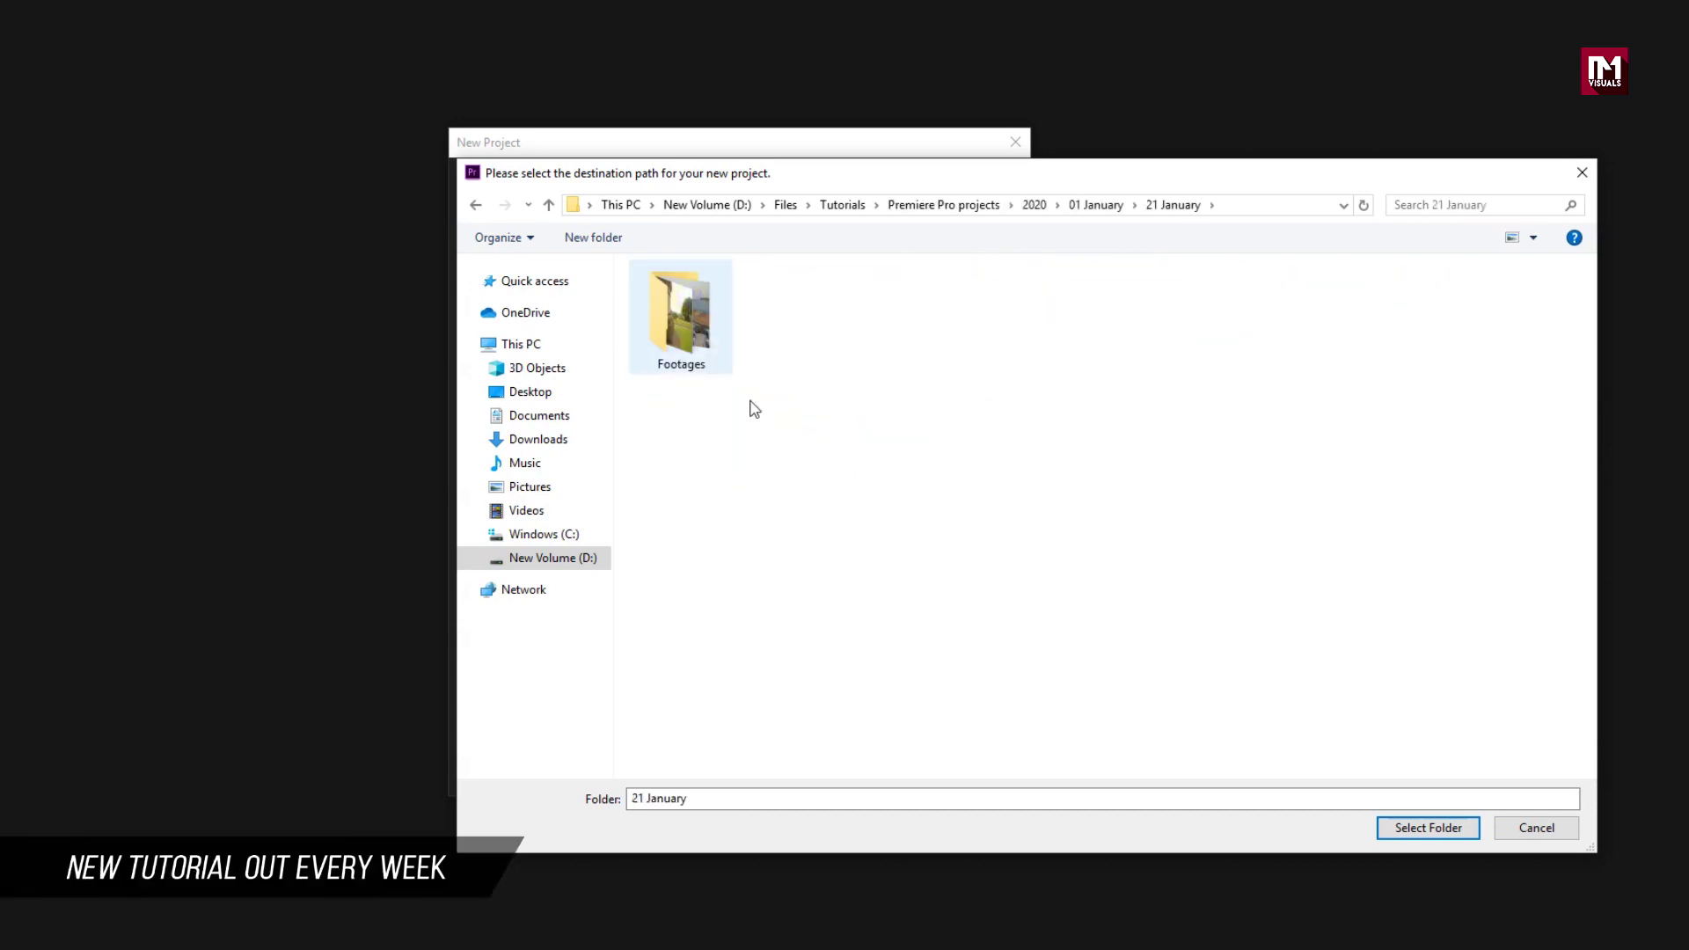
click(1404, 831)
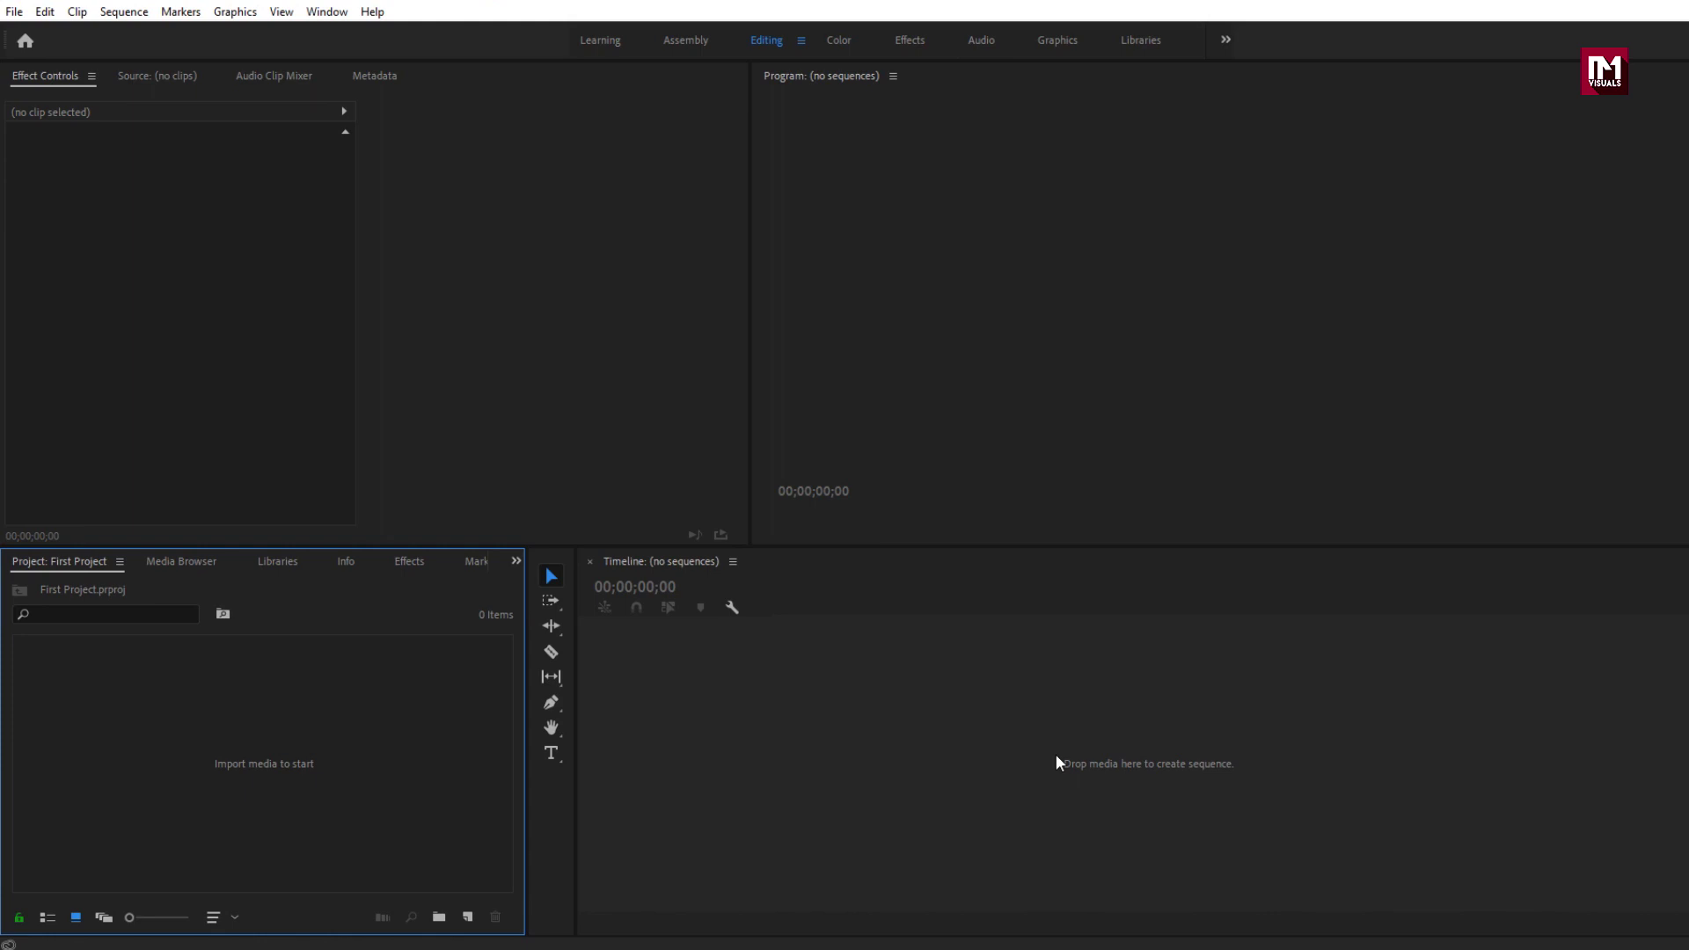
Tour the Editing workspace by activating the Timeline, Project, Effect Controls and Program panels.
click(951, 727)
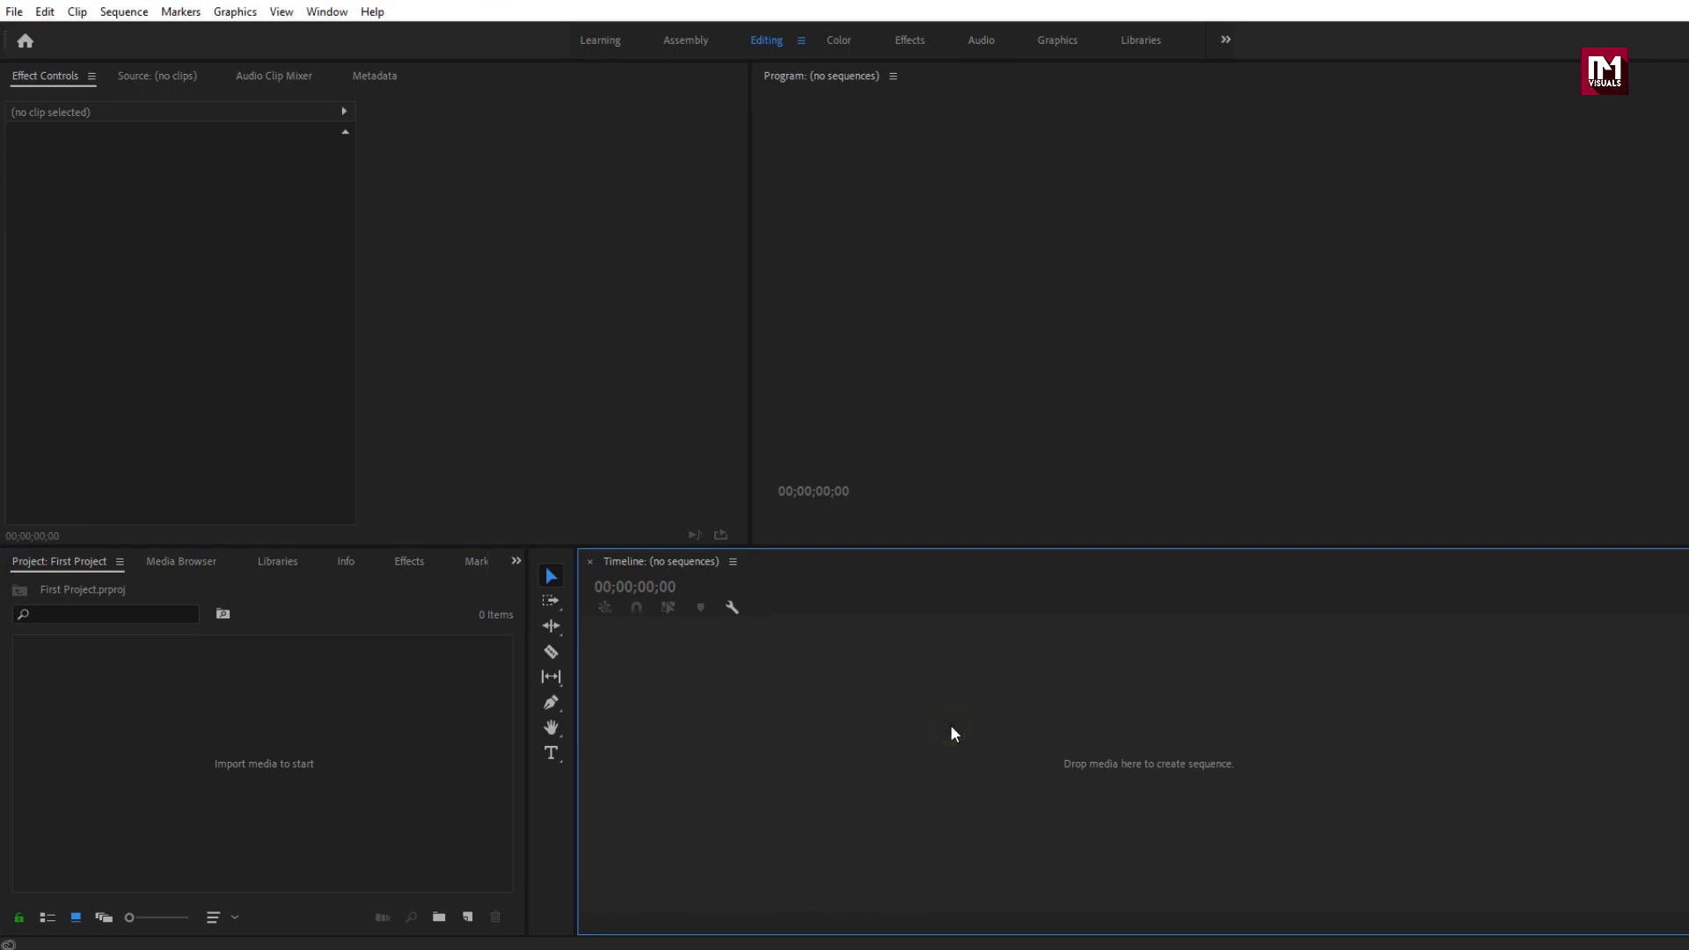
click(417, 720)
click(306, 427)
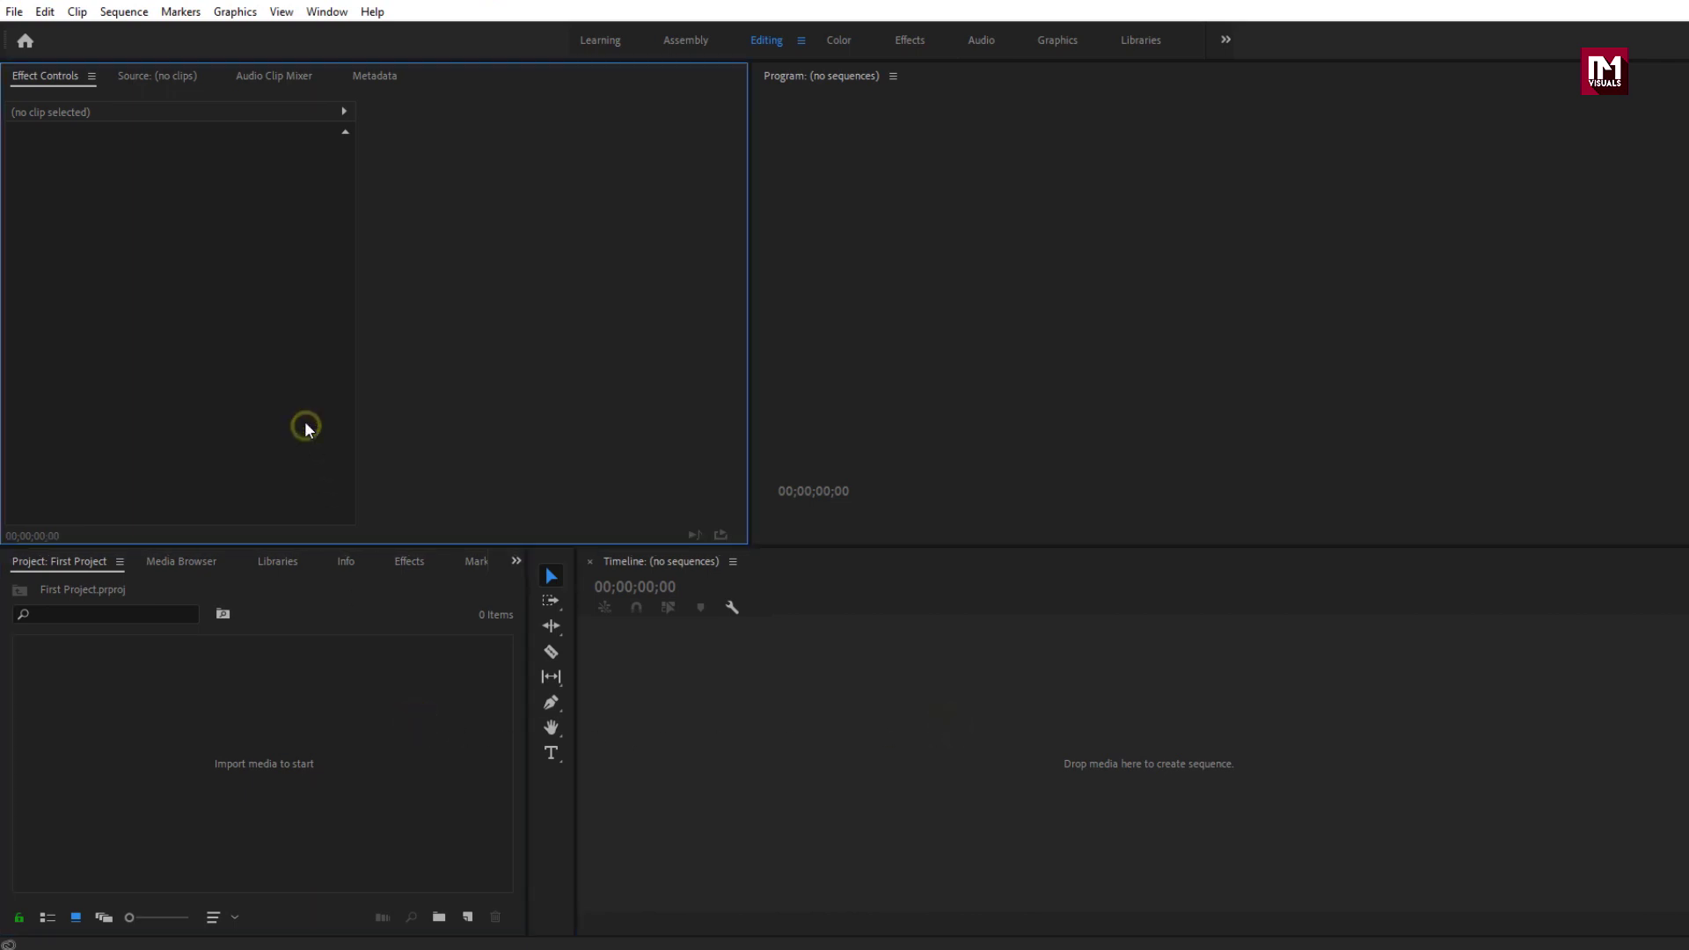
click(882, 339)
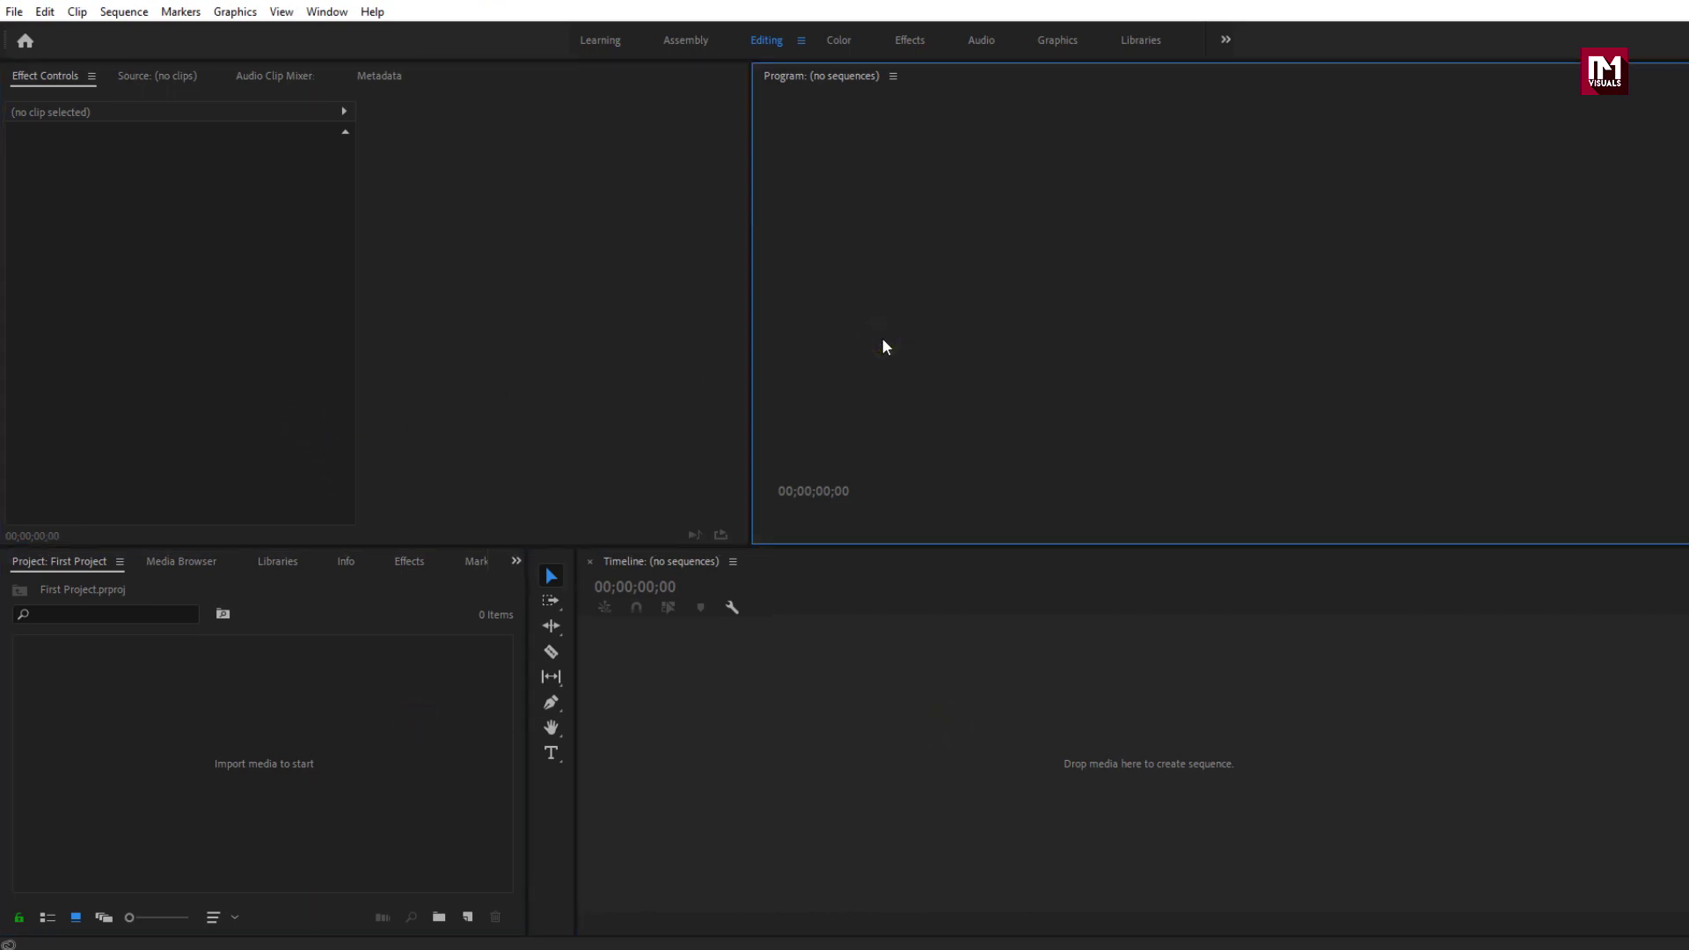
click(884, 706)
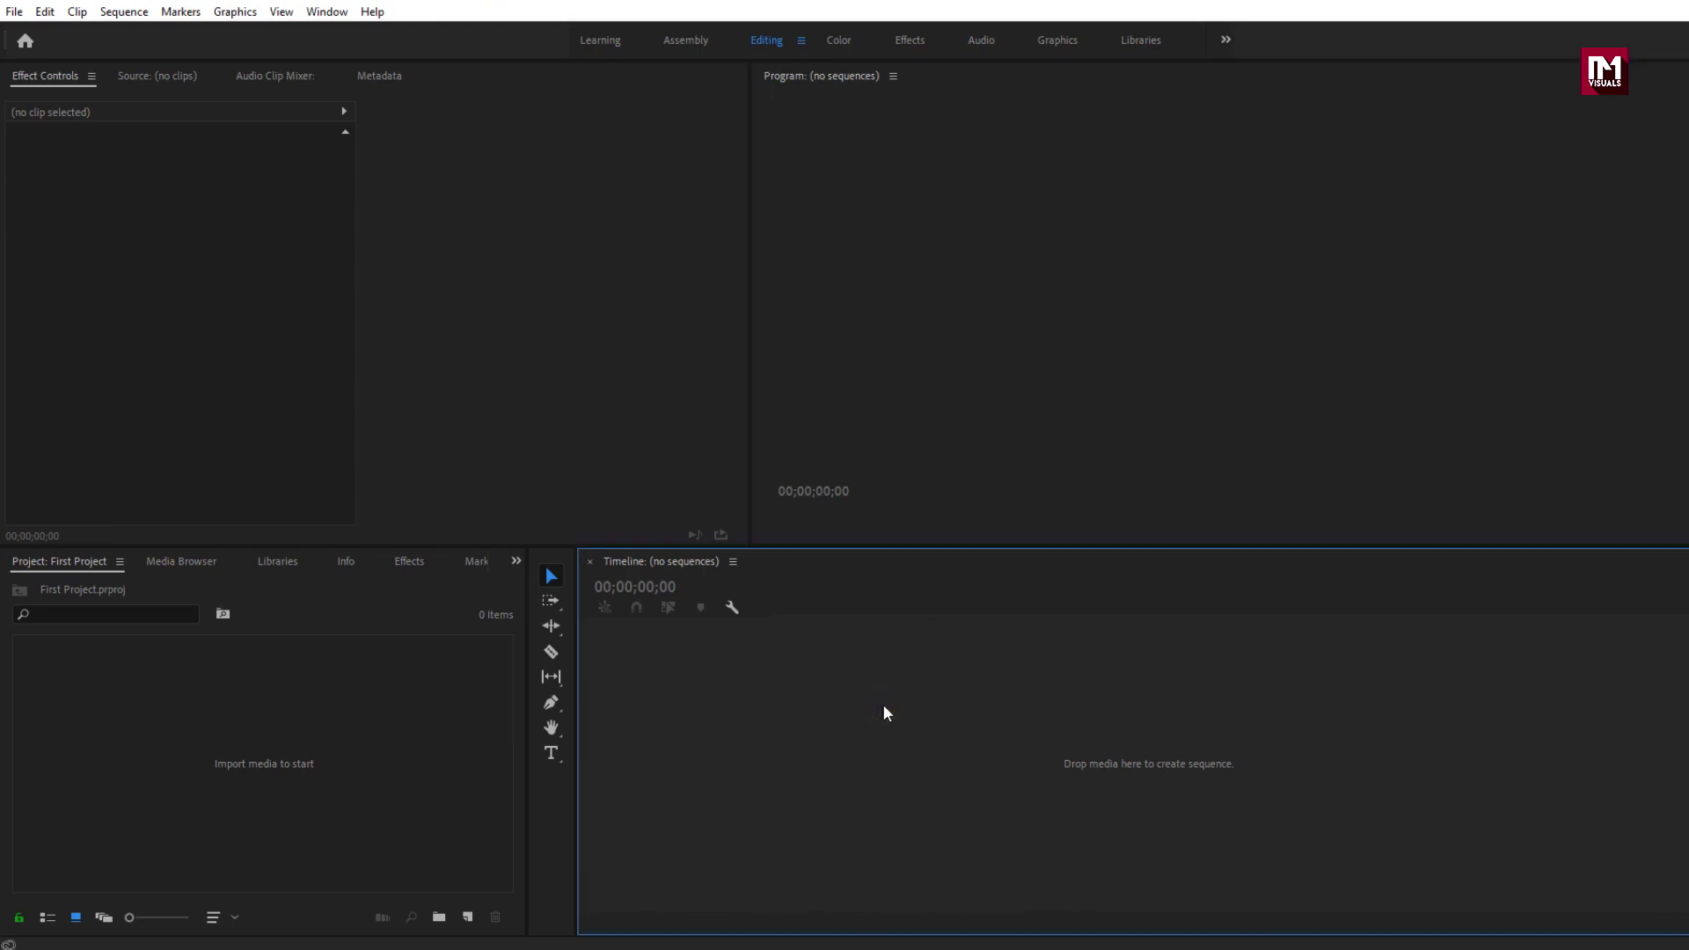
click(293, 763)
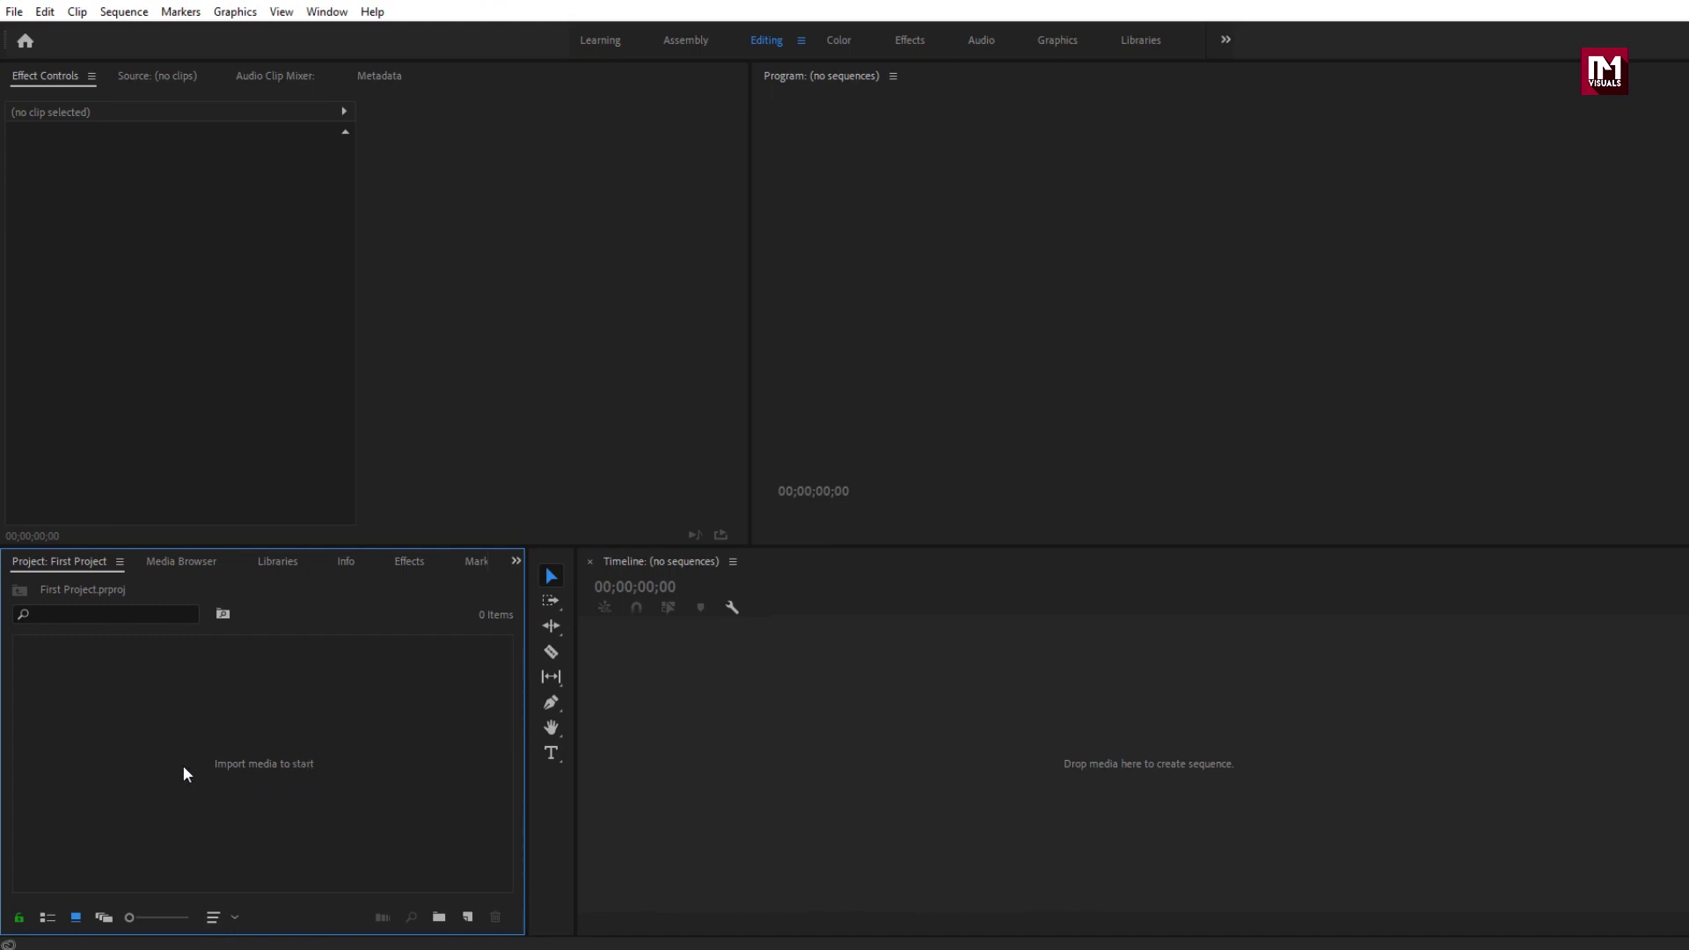
Look through the Media Browser, Libraries, Info, Effects, Markers and History tabs.
click(183, 568)
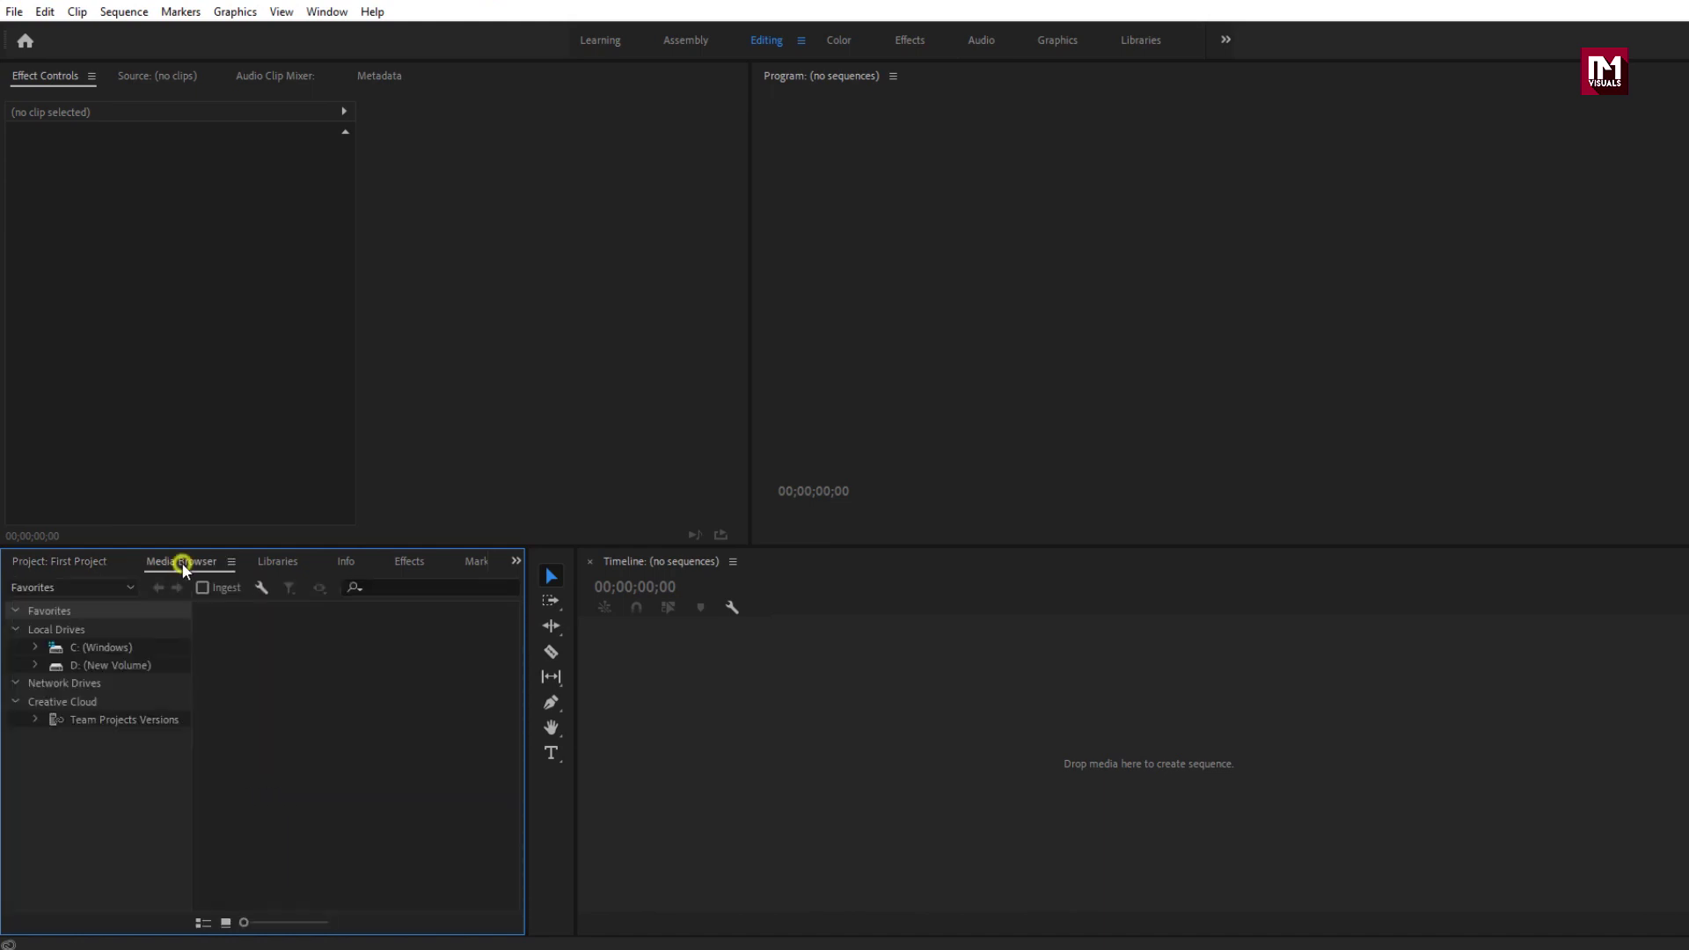
click(274, 568)
click(346, 565)
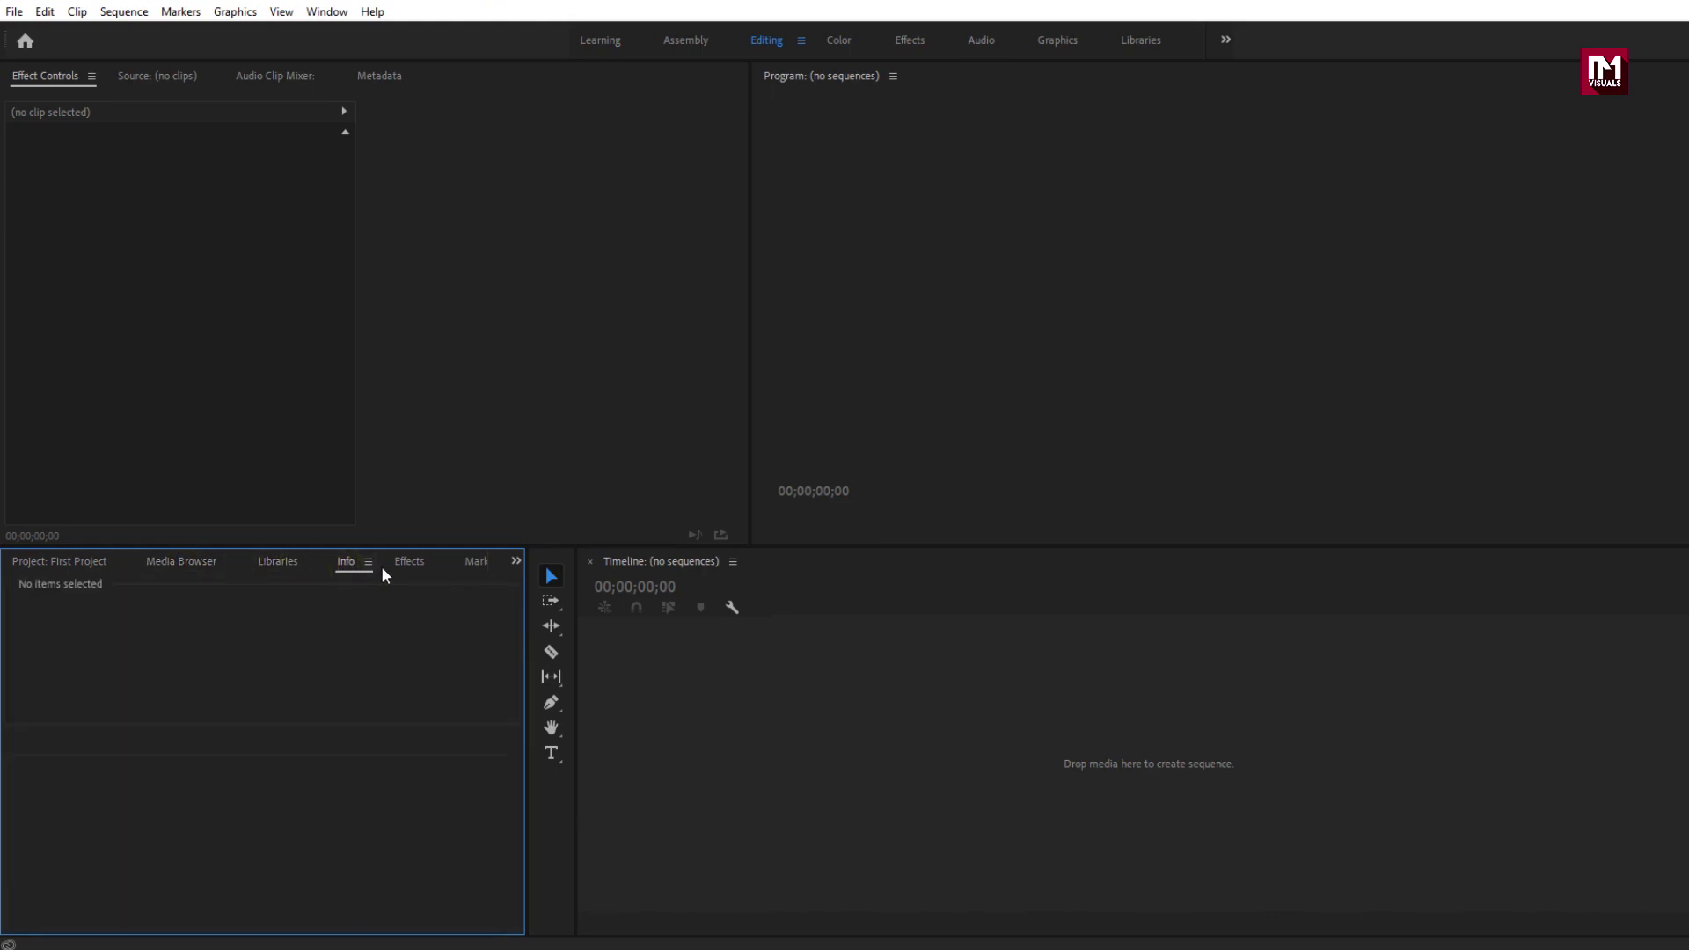
click(403, 567)
click(475, 563)
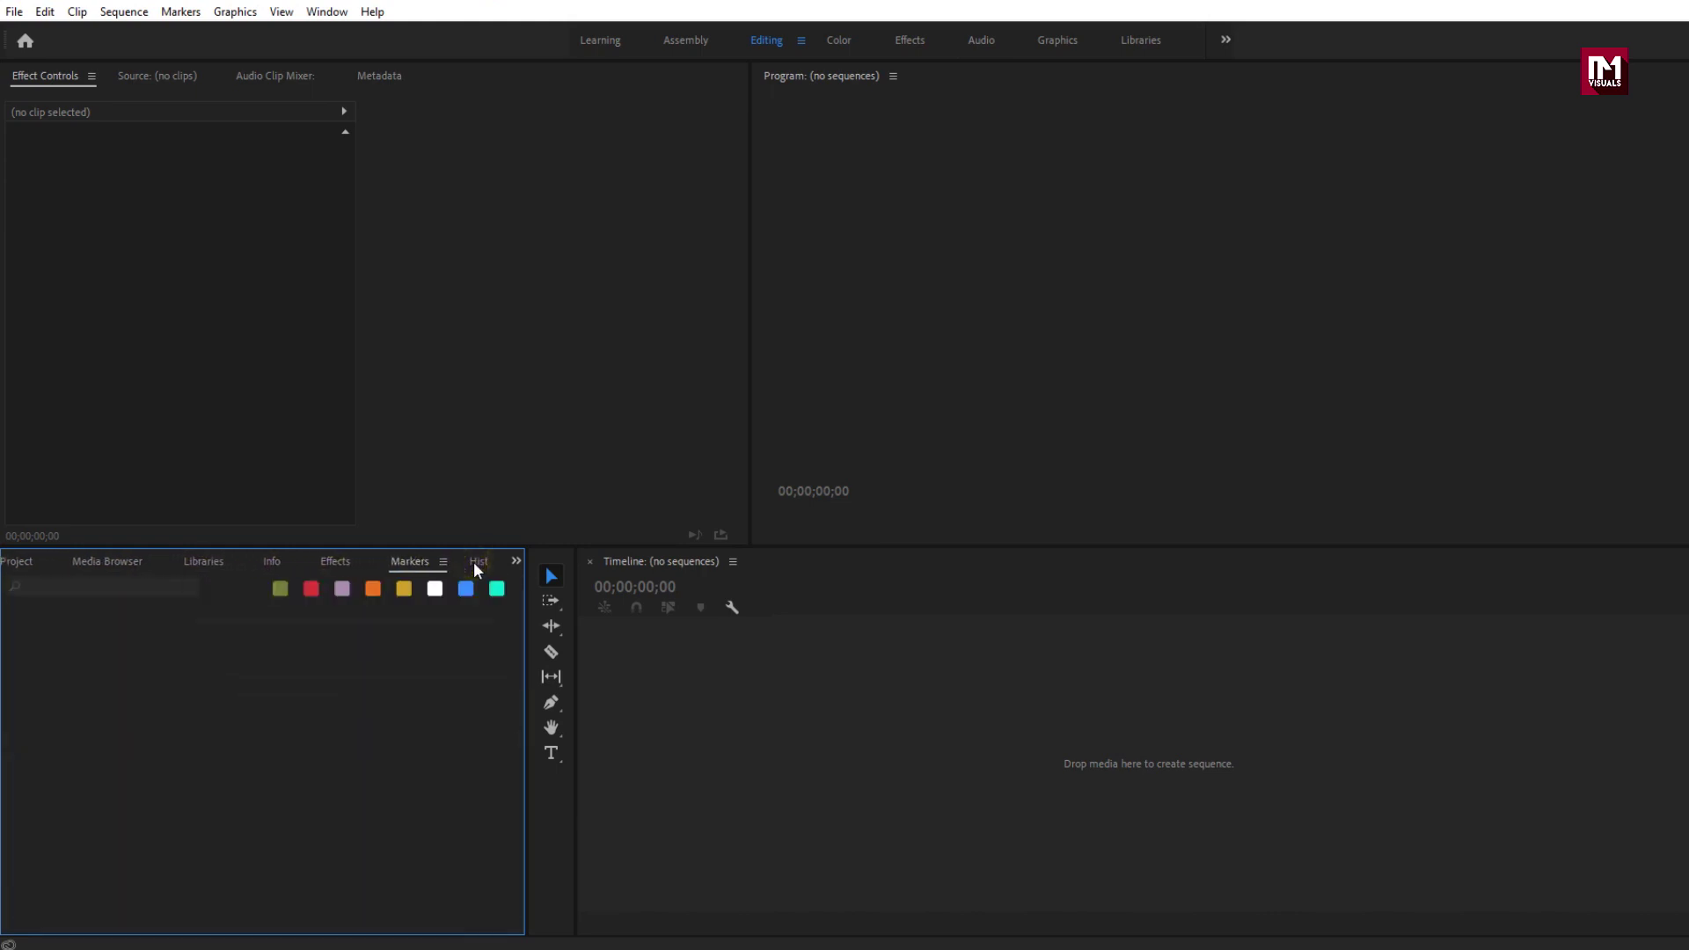
click(471, 562)
Close the History, Markers and Info panels.
click(473, 563)
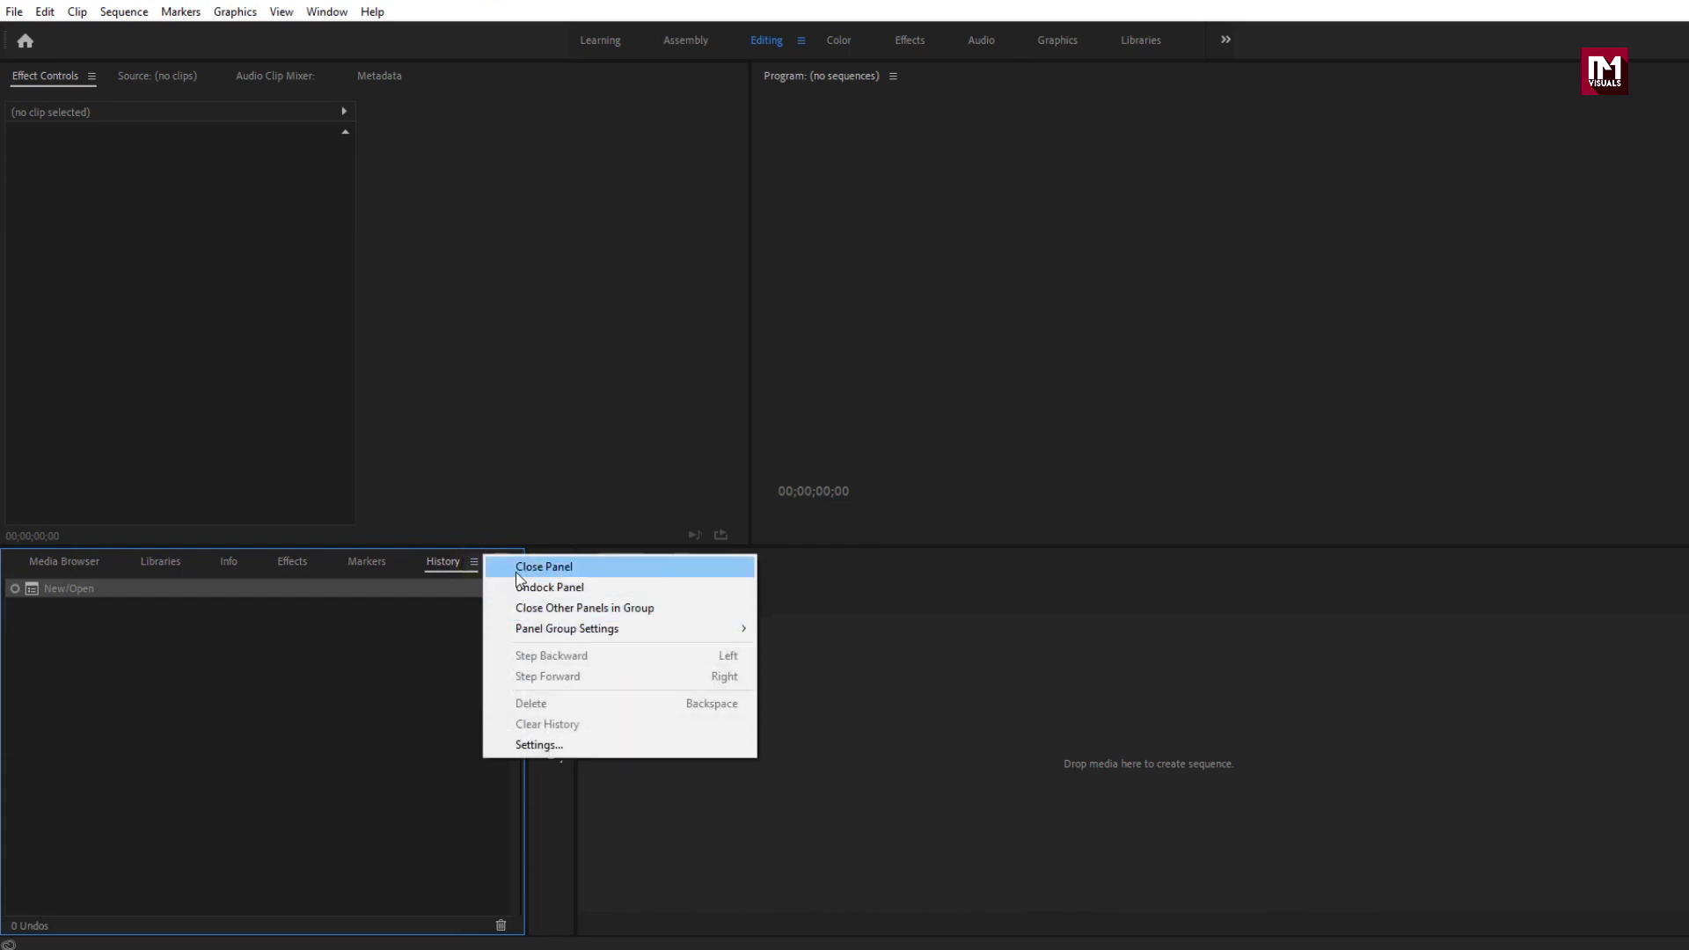
click(521, 568)
click(469, 561)
click(501, 568)
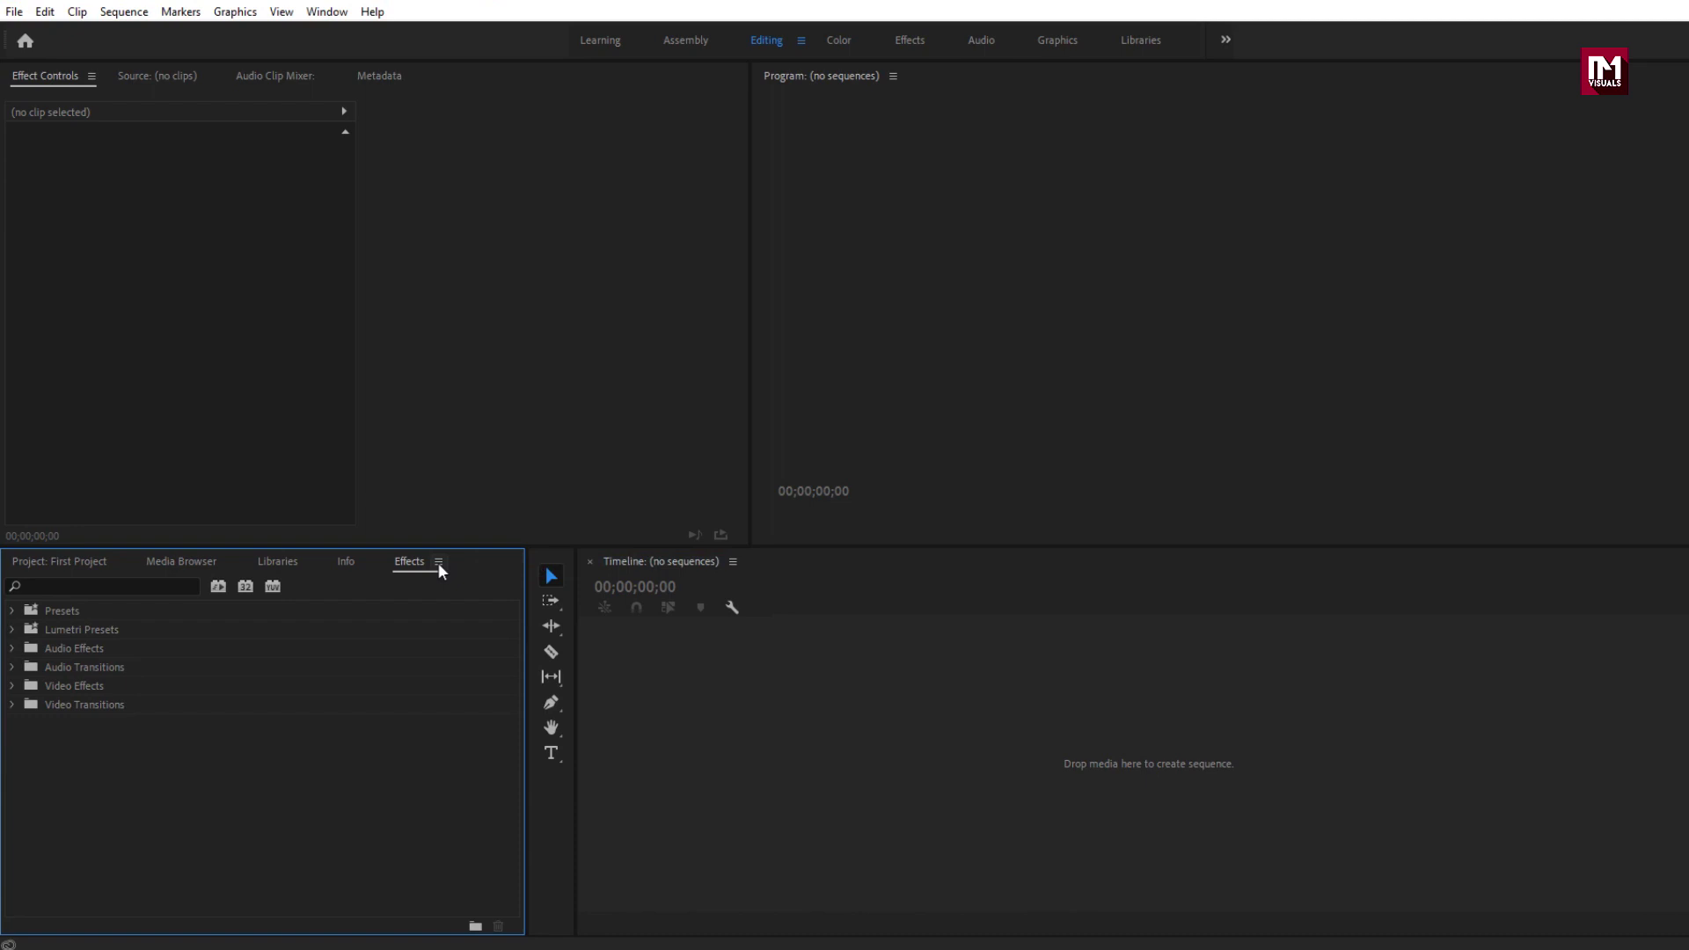
click(346, 563)
click(368, 561)
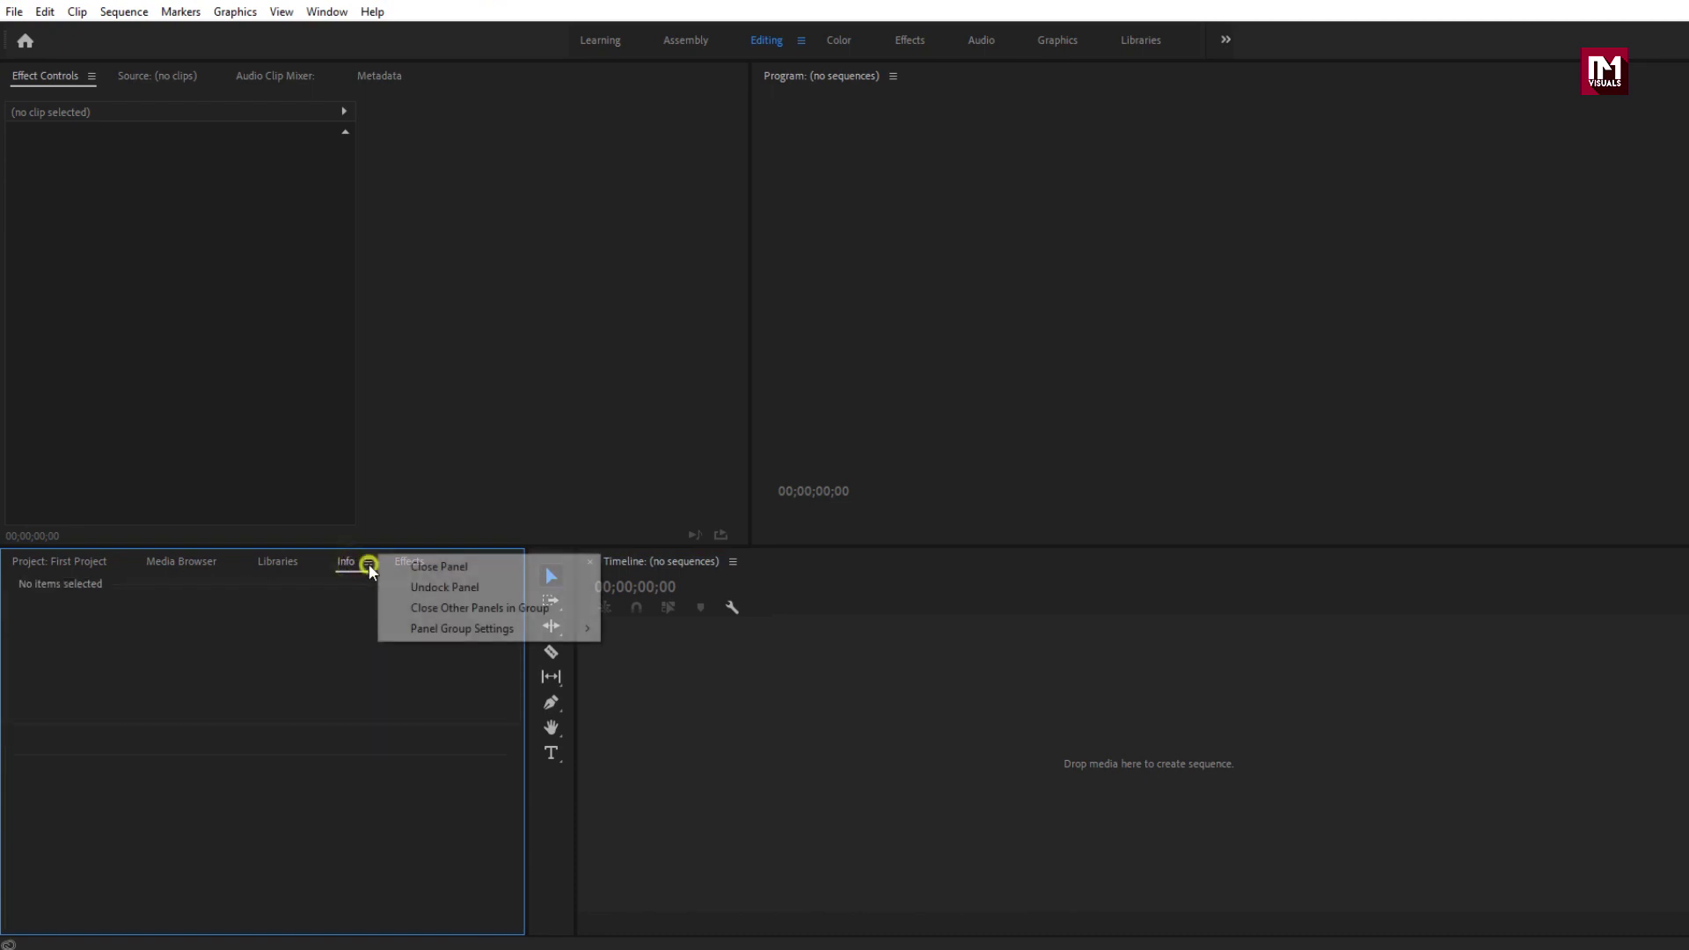
click(399, 567)
Close the Libraries and Media Browser panels and return to the Project panel.
click(288, 561)
click(311, 561)
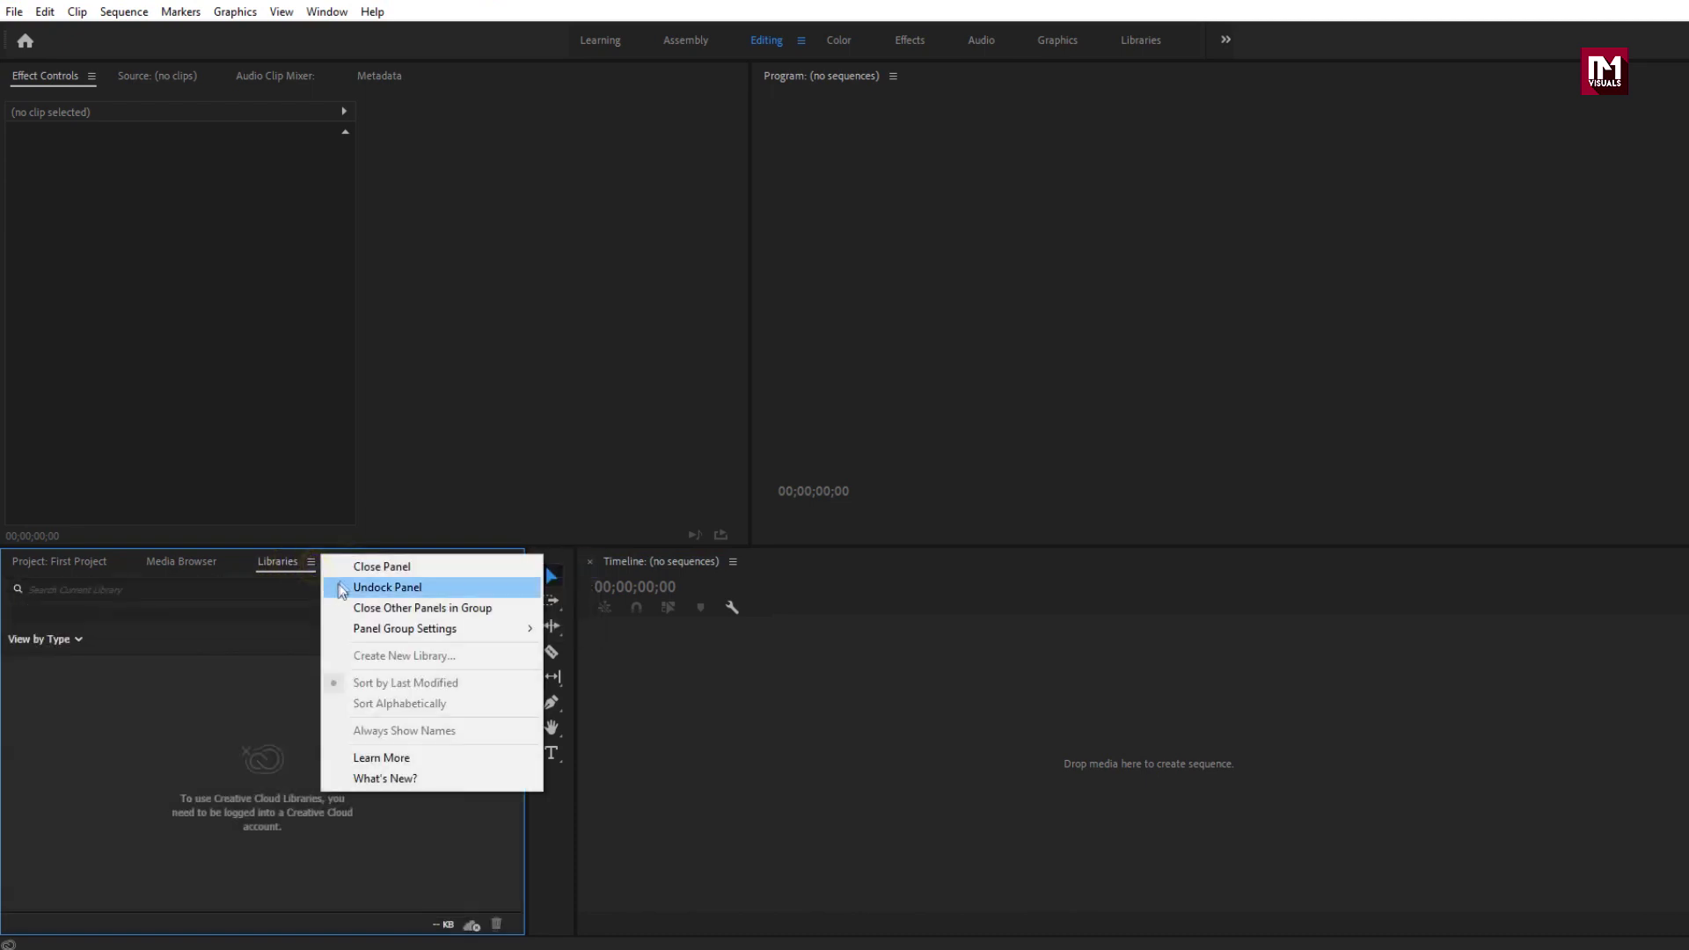
click(340, 568)
click(195, 568)
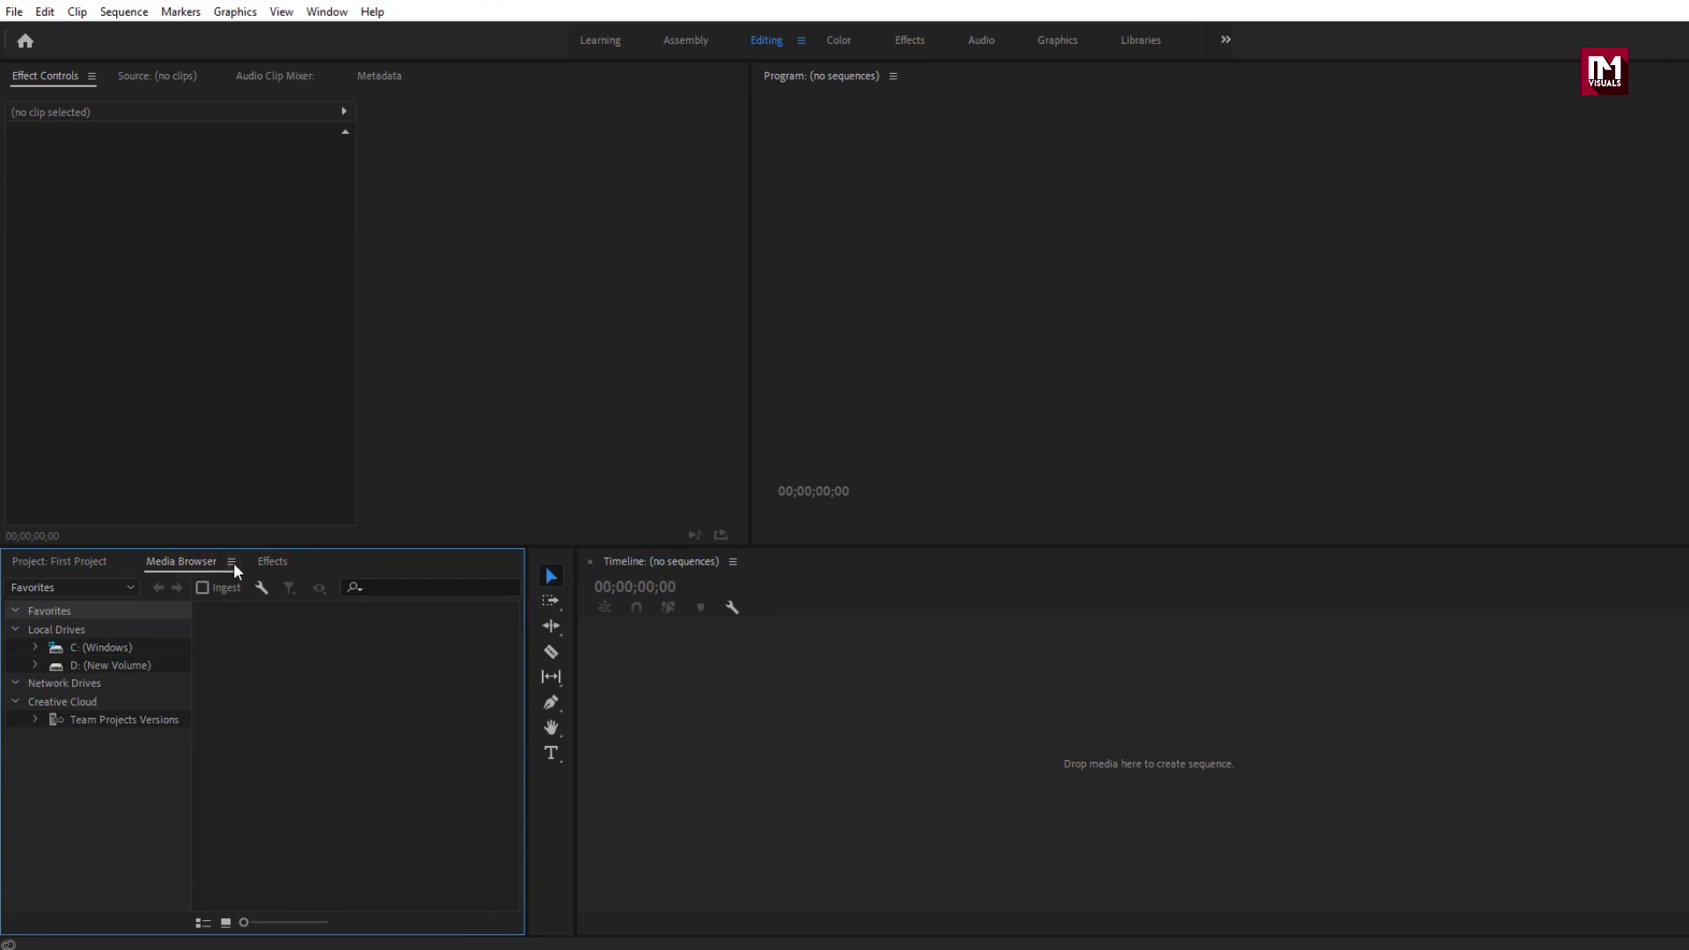
click(231, 562)
click(264, 568)
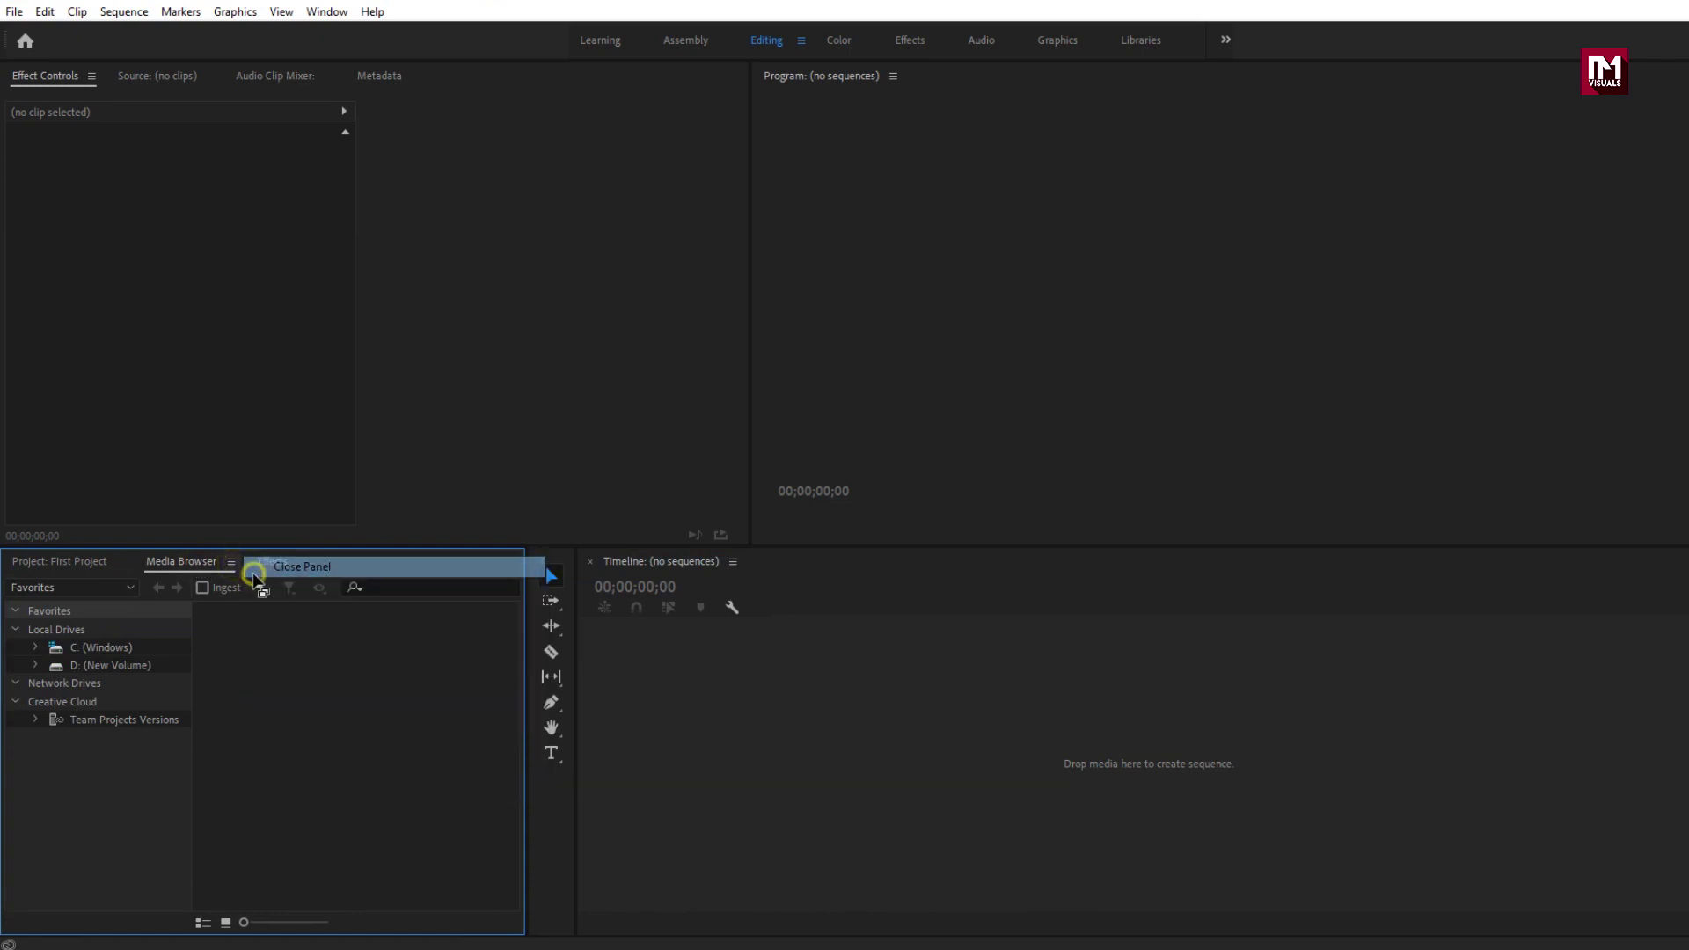
click(81, 563)
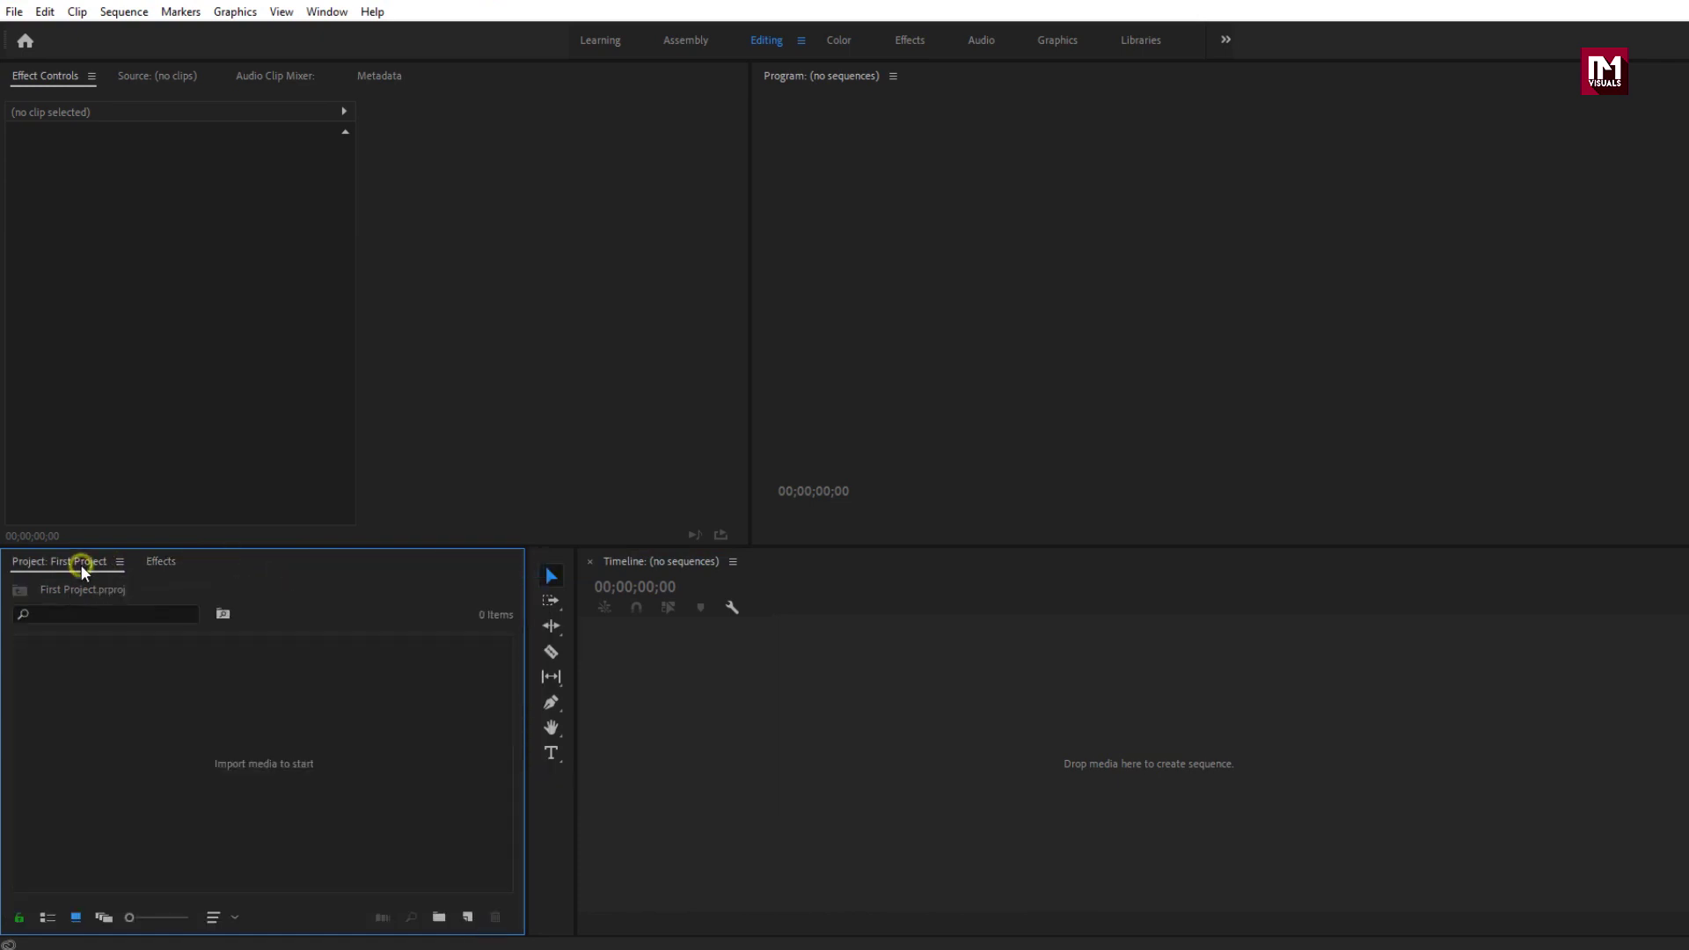
right_click(183, 789)
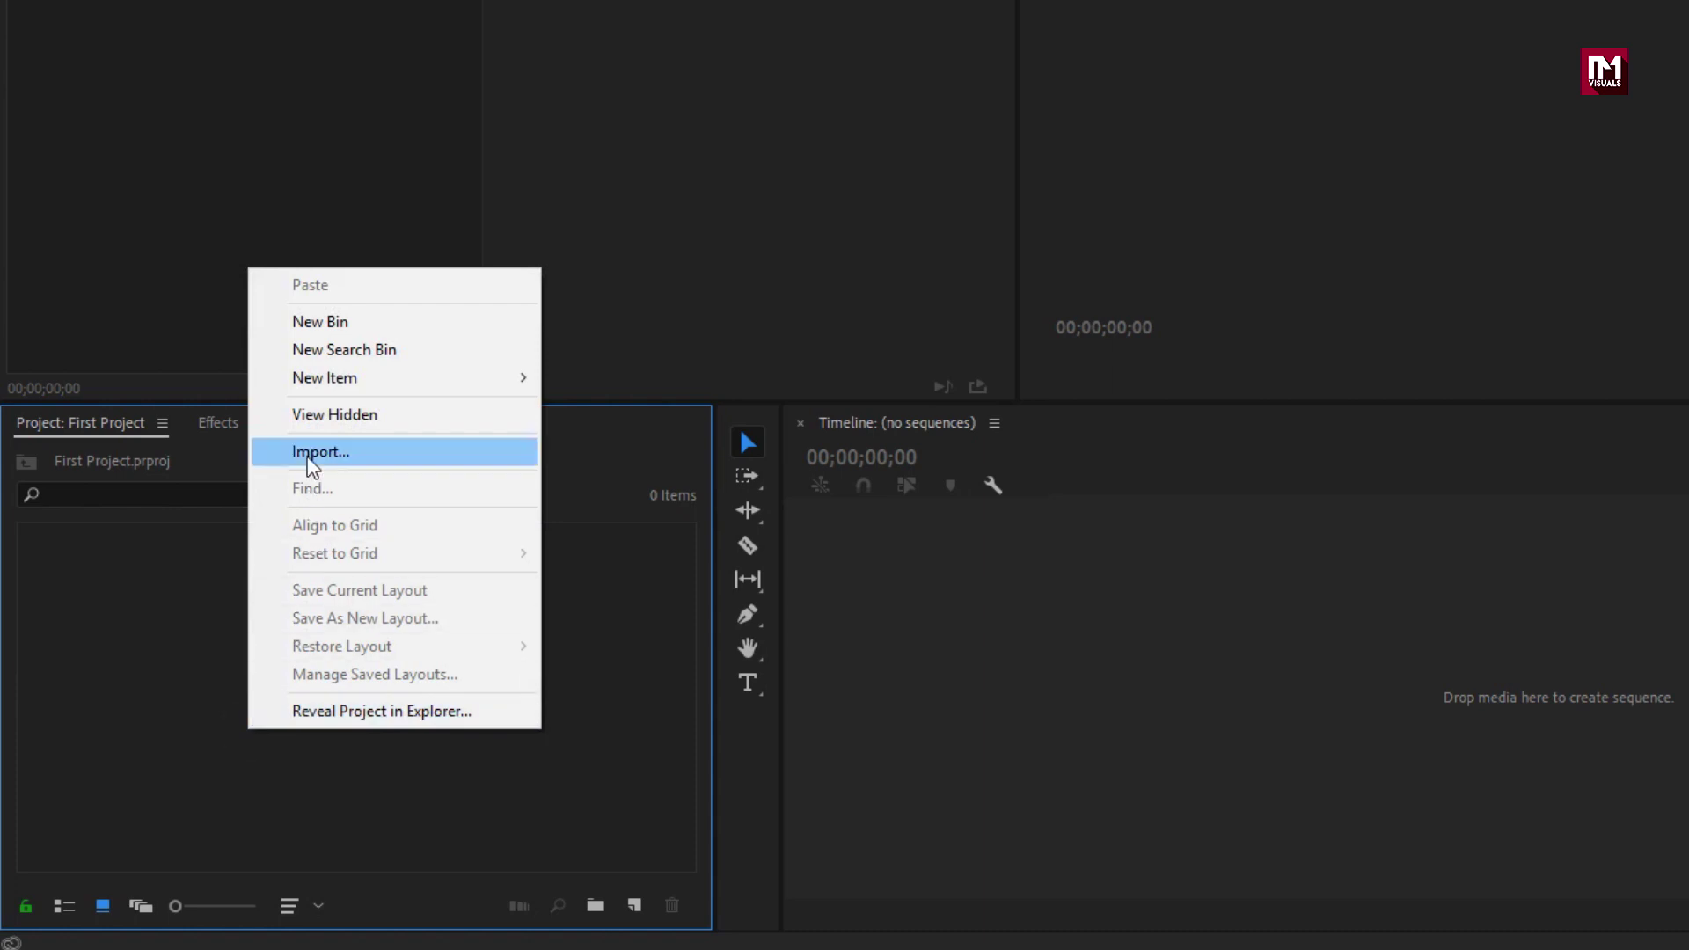
click(310, 452)
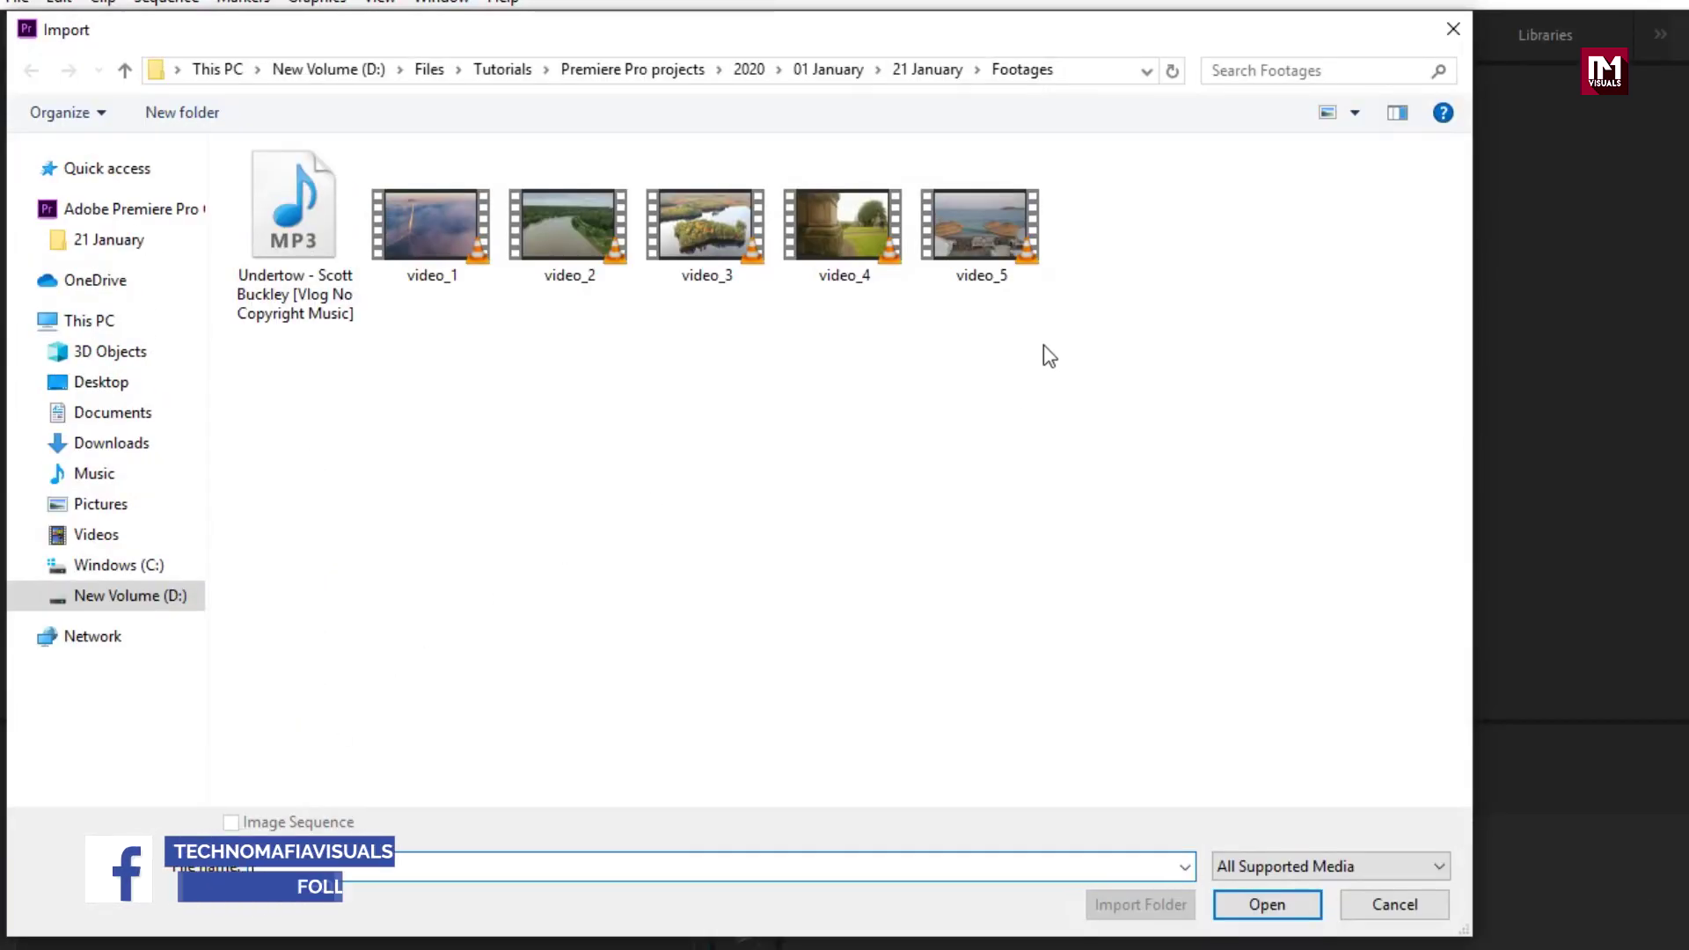
click(303, 257)
shift+click(961, 252)
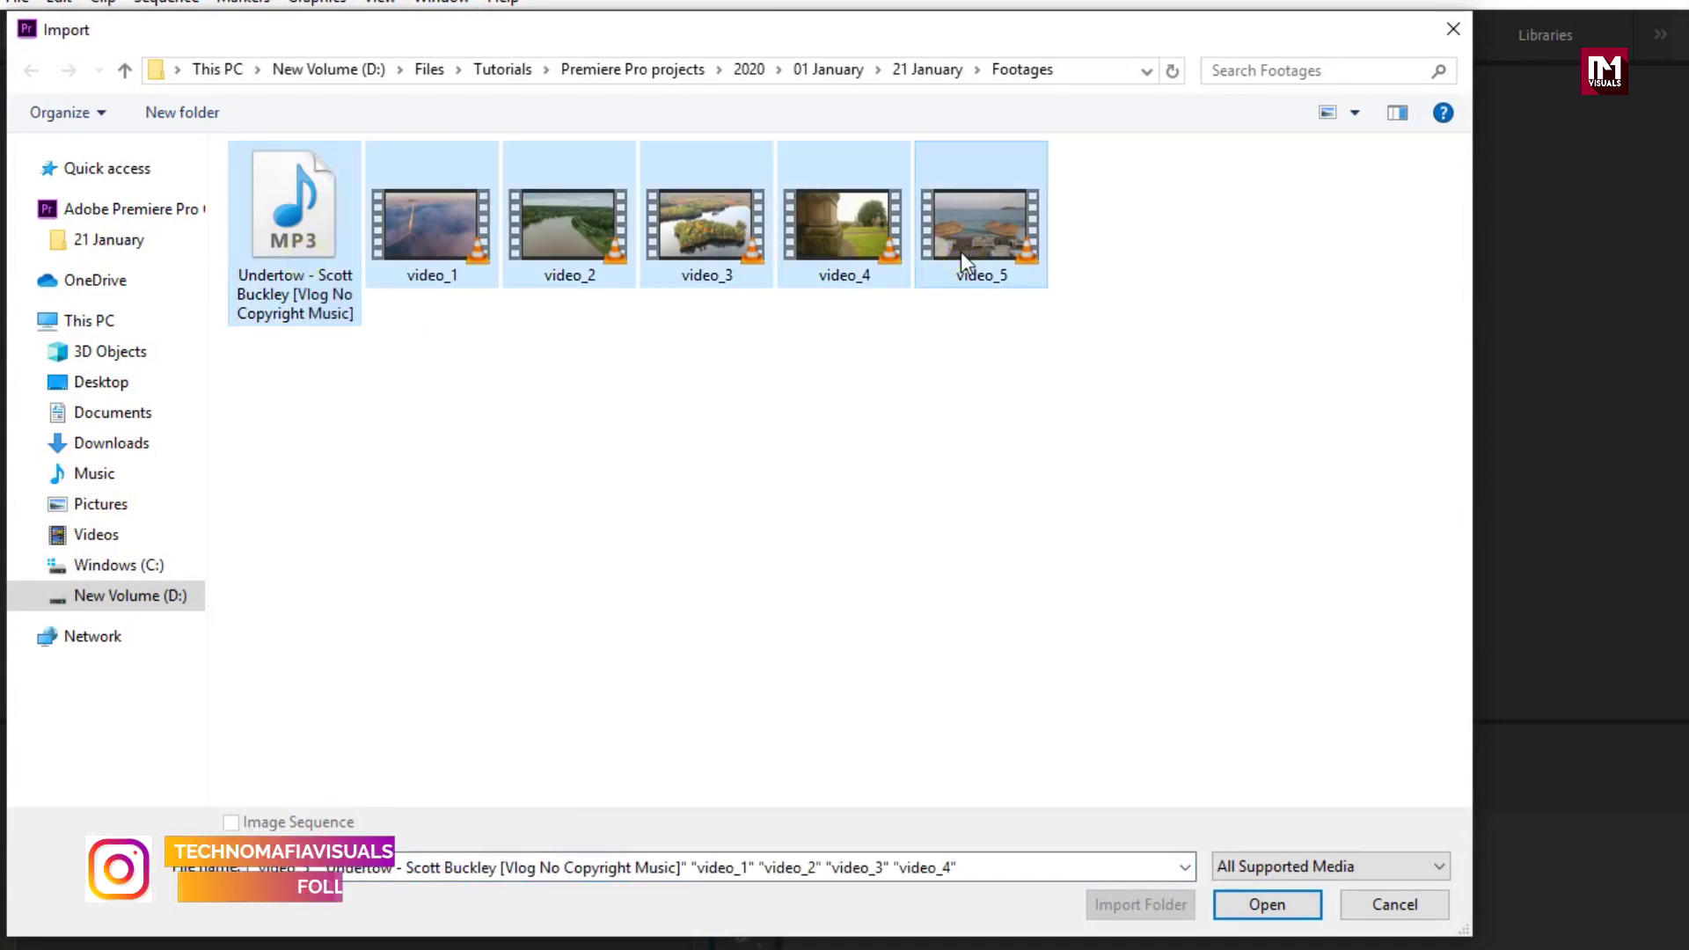
click(1258, 905)
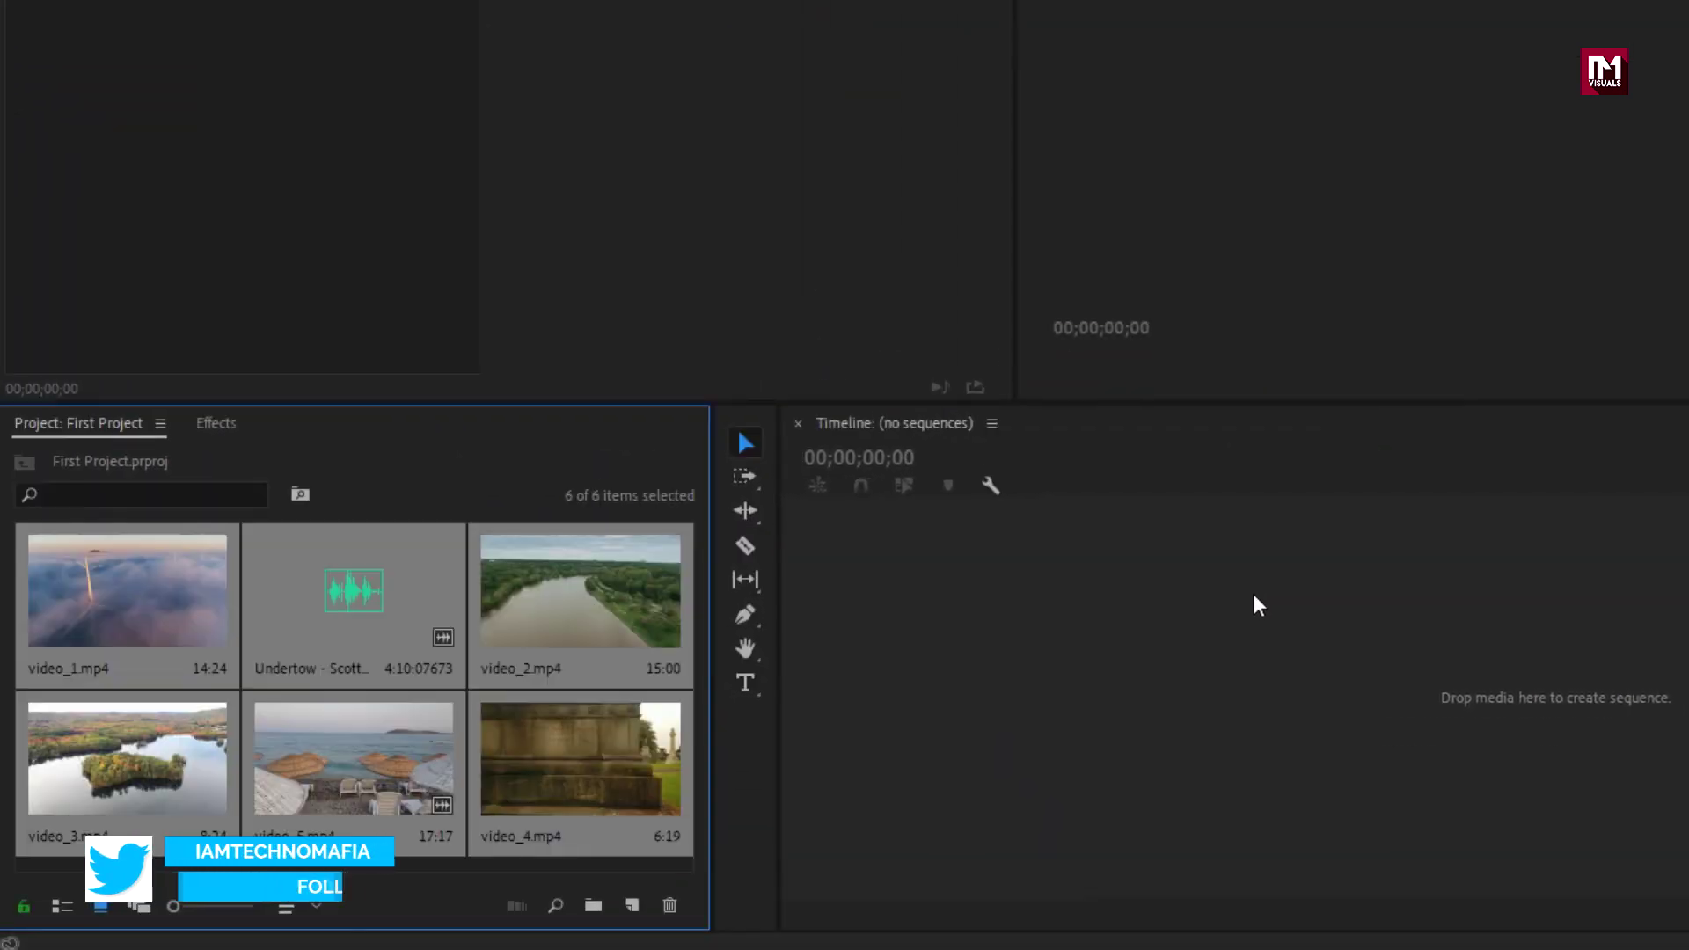
click(622, 862)
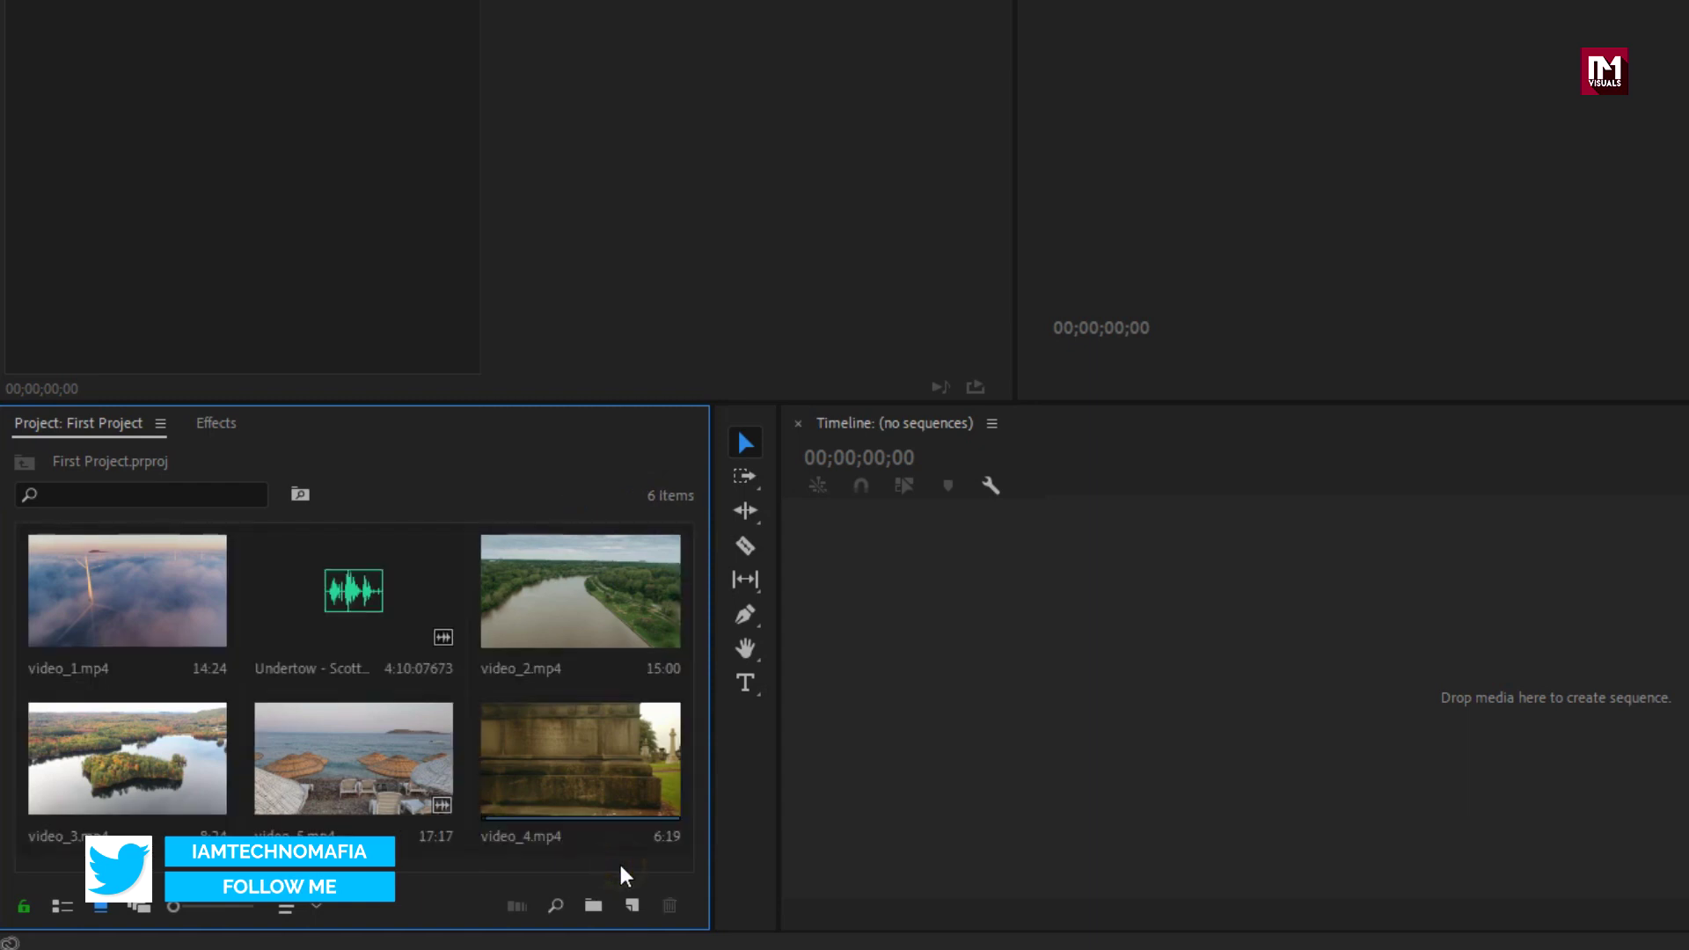
click(376, 618)
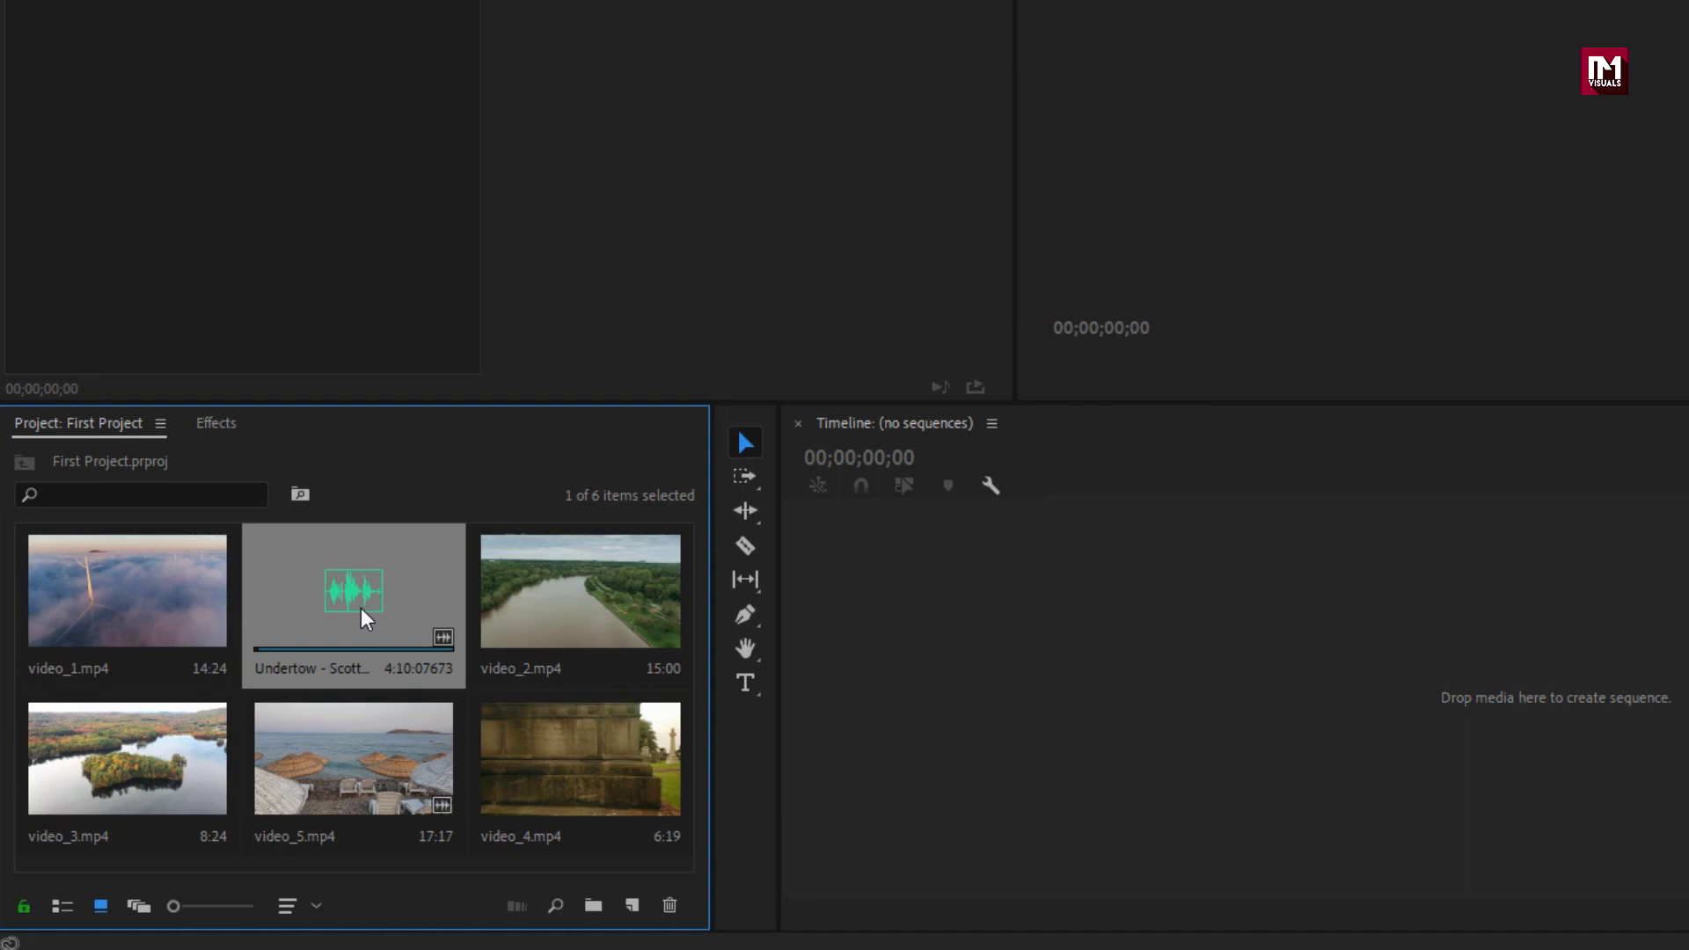
click(111, 604)
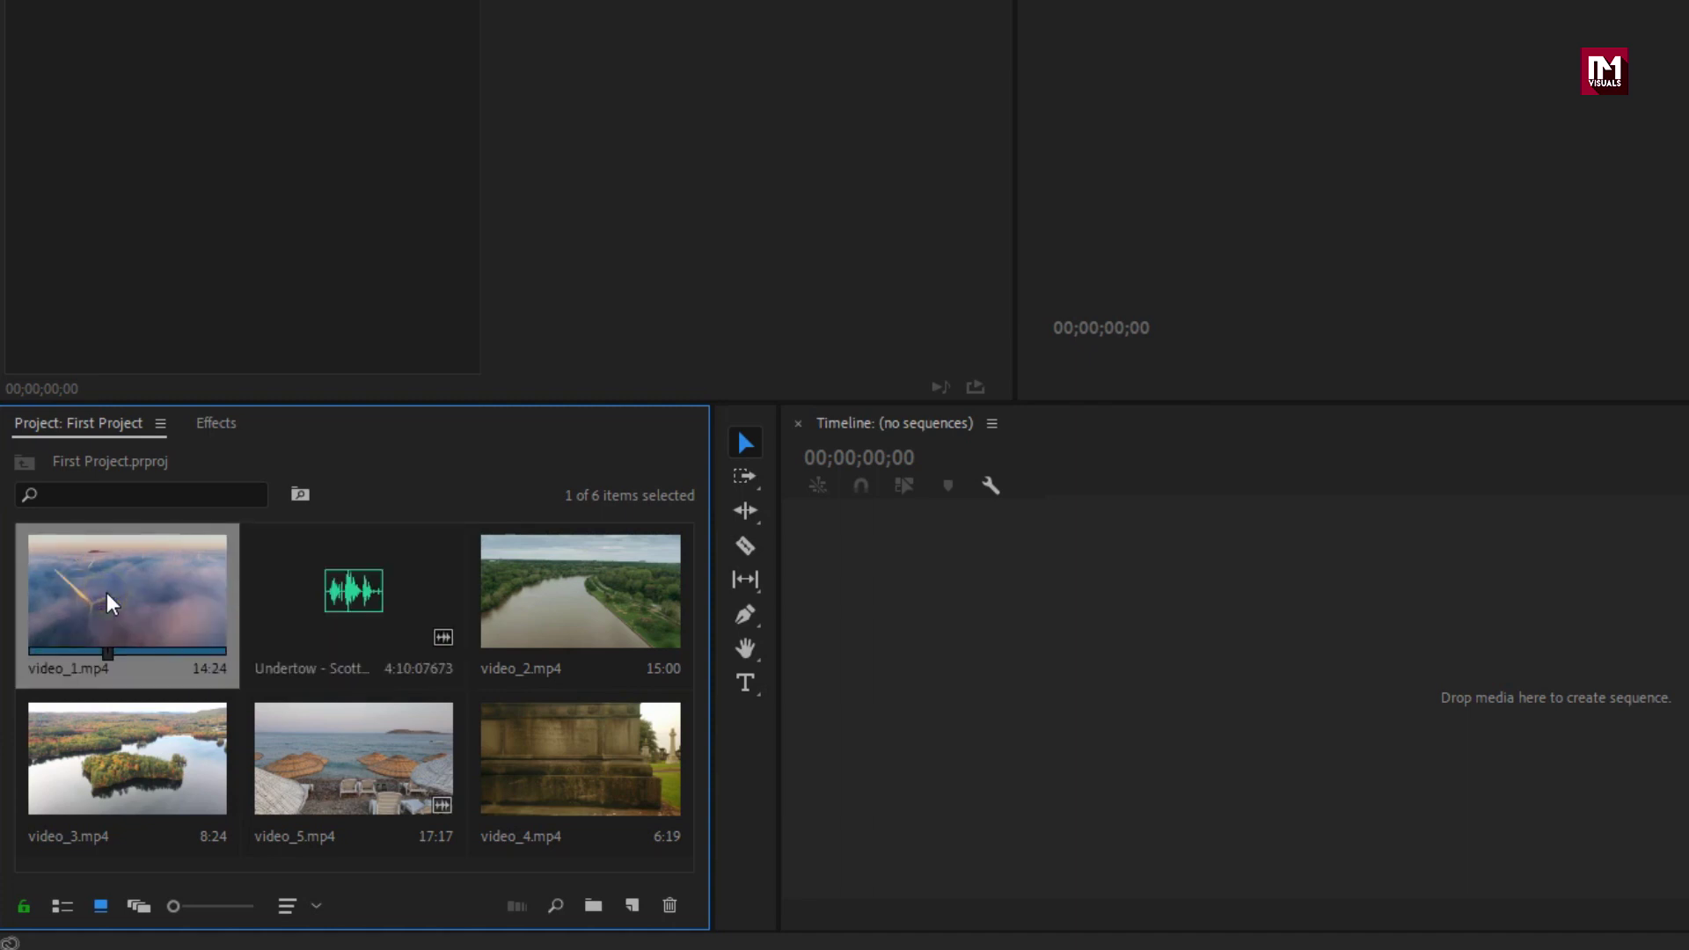
Create a sequence by dropping video_1.mp4 on the timeline, then rename it project_1.
drag(94, 572, 953, 616)
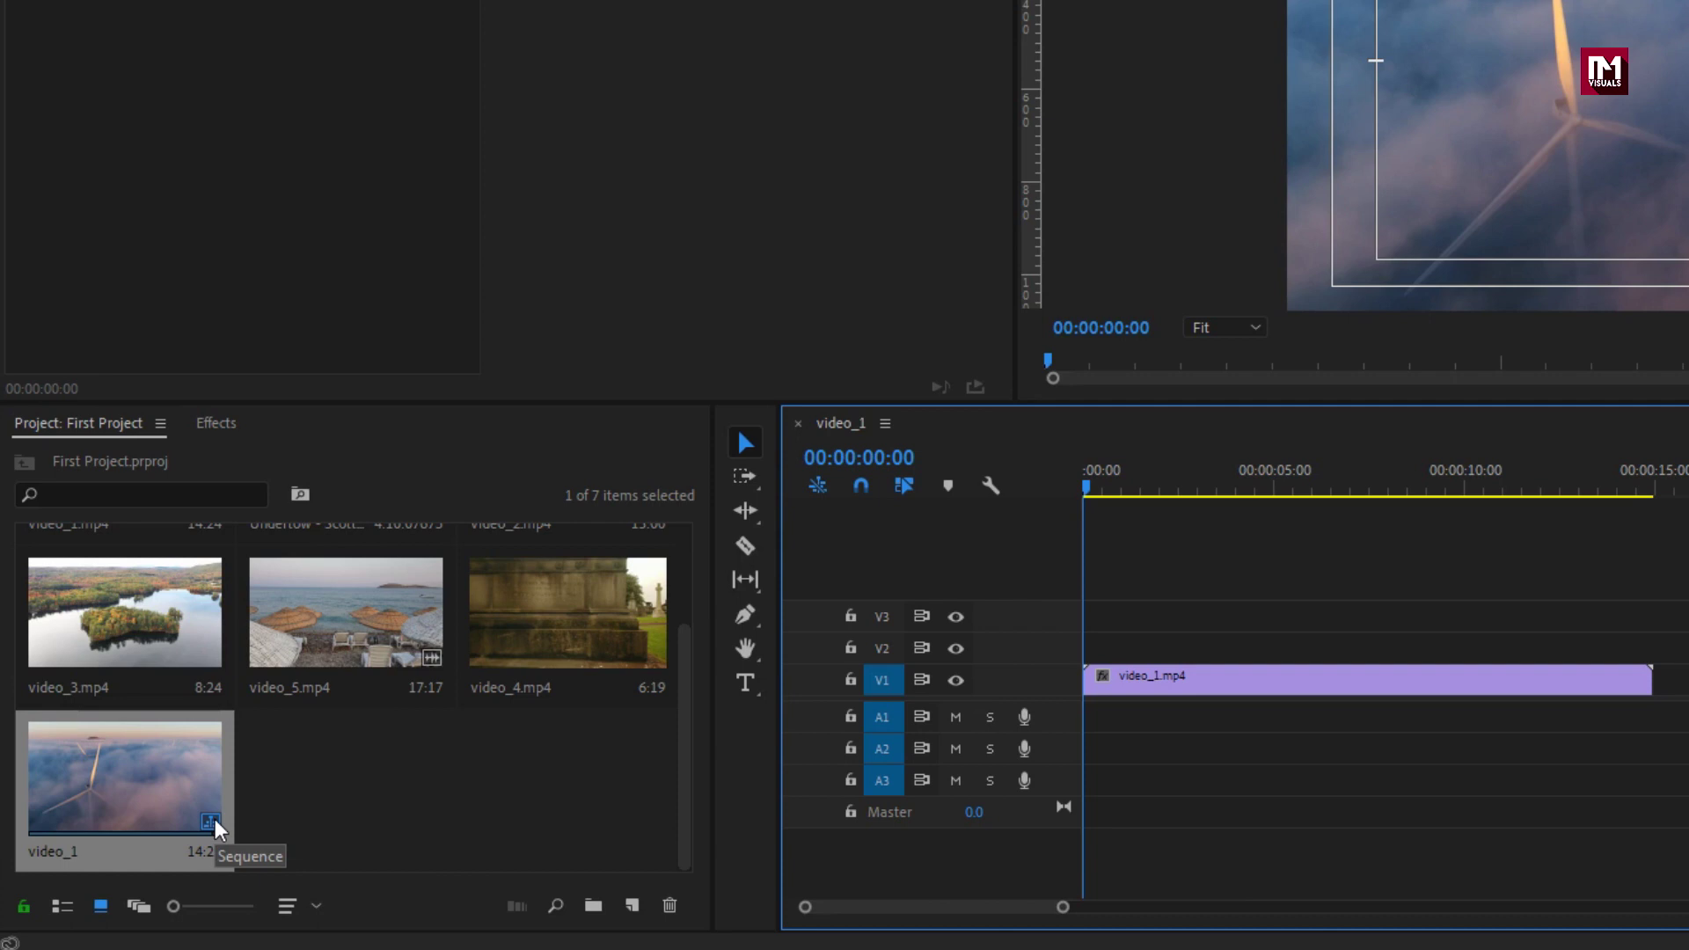
right_click(216, 823)
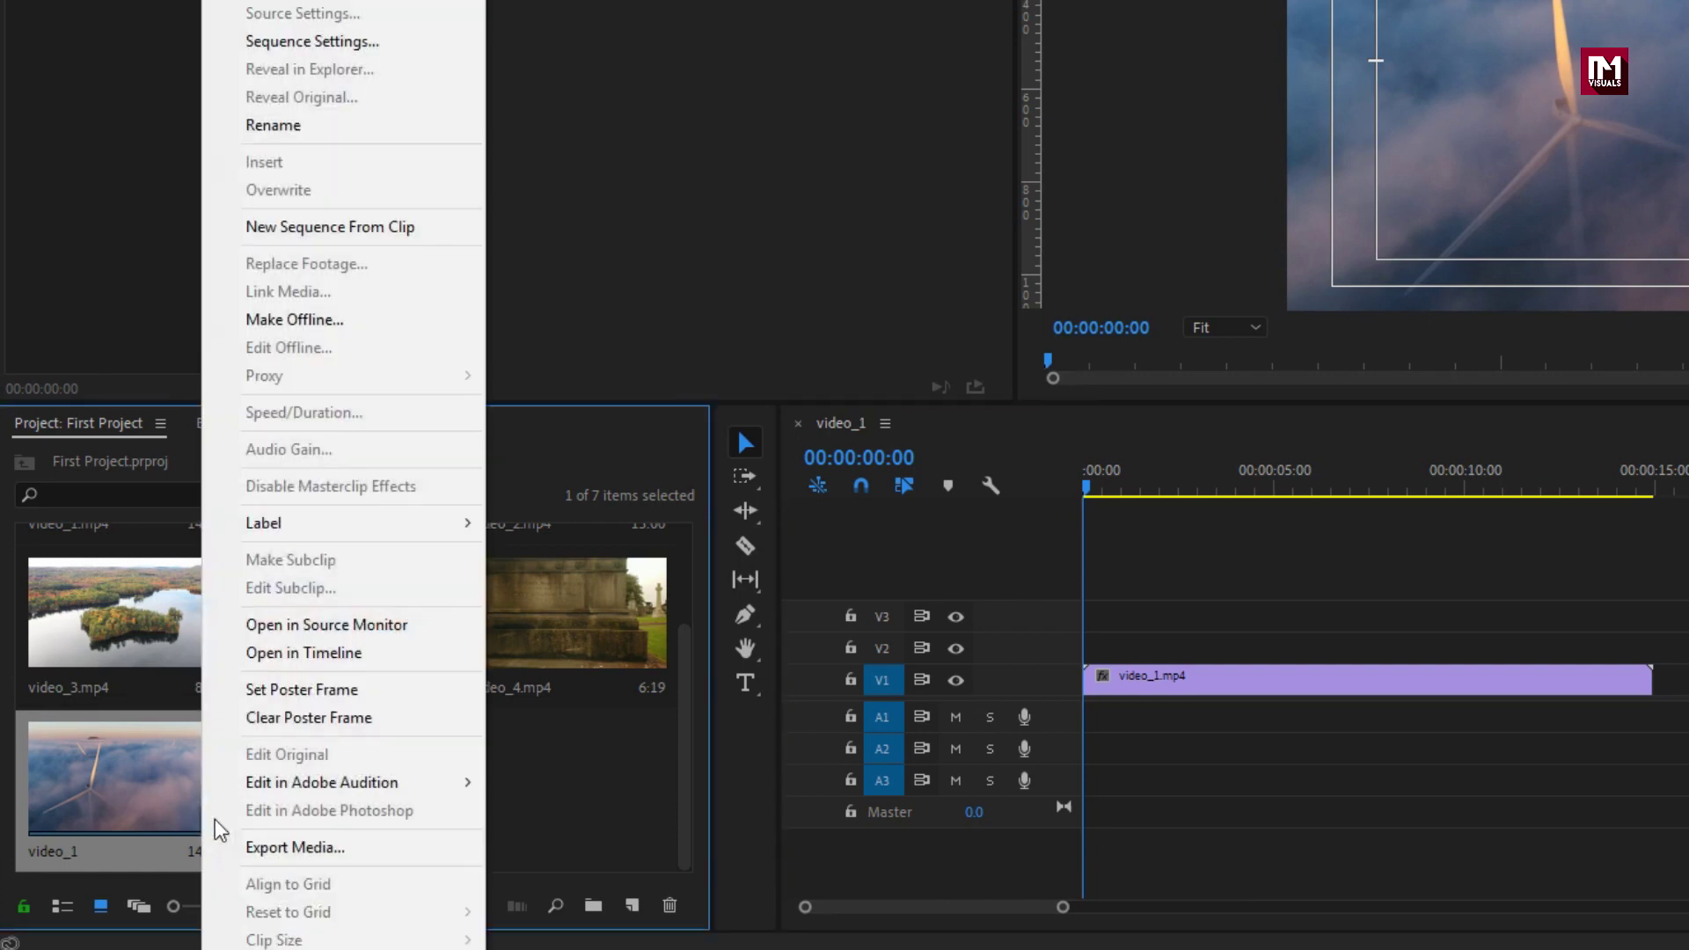
click(279, 125)
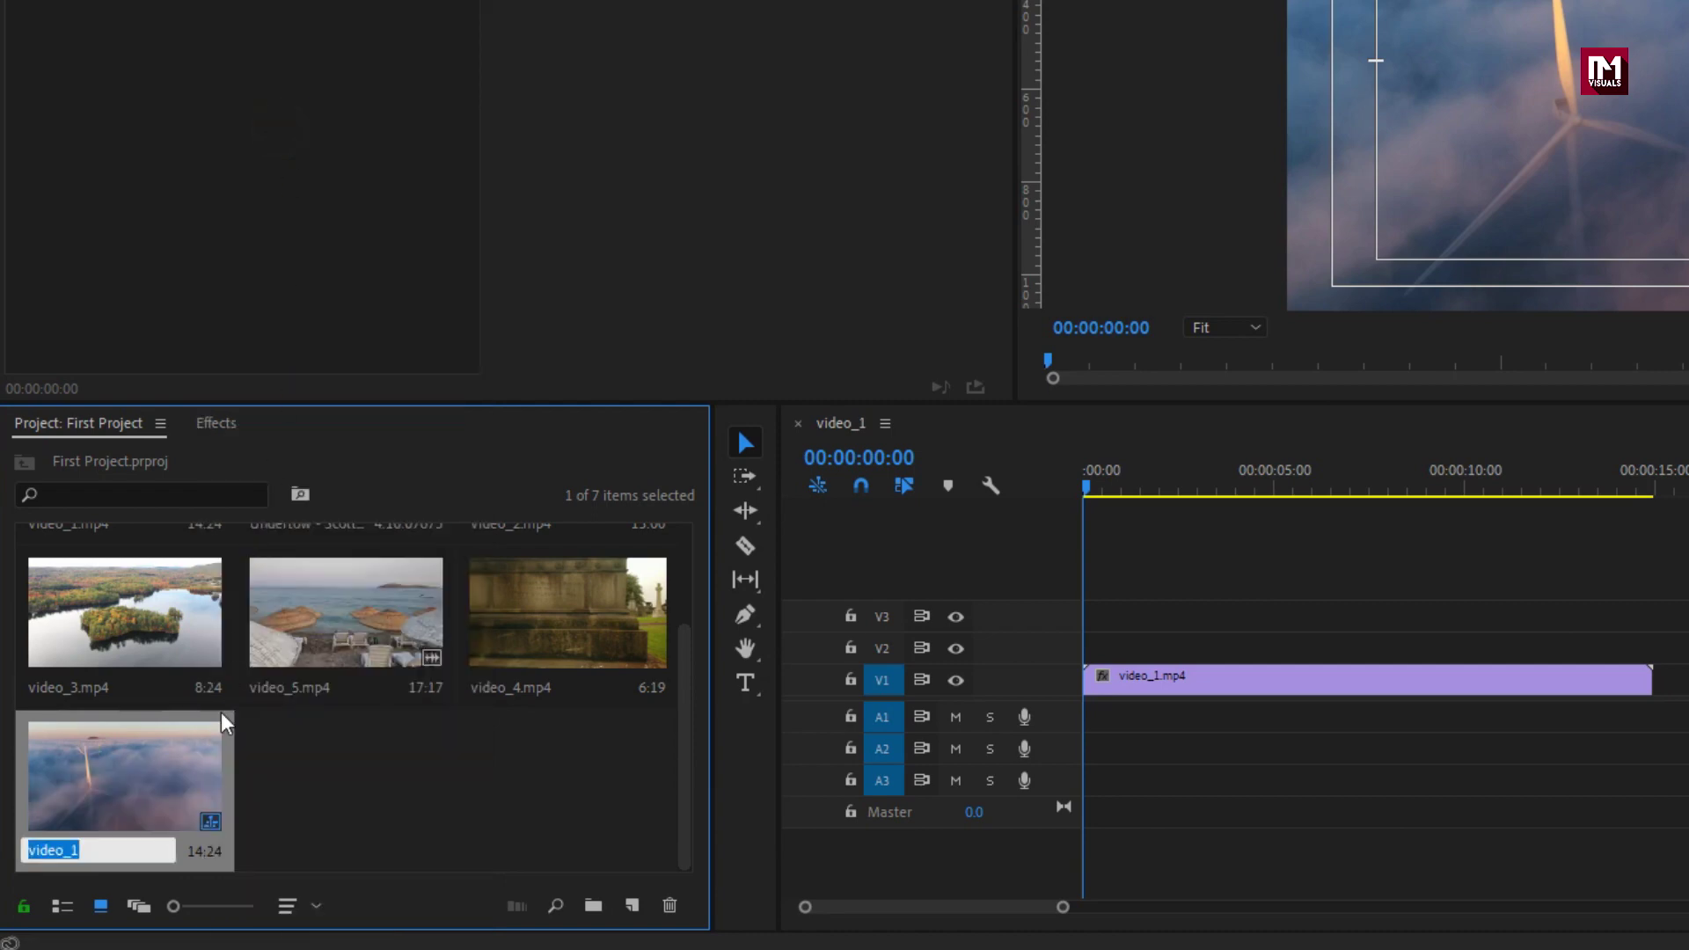
text(project)
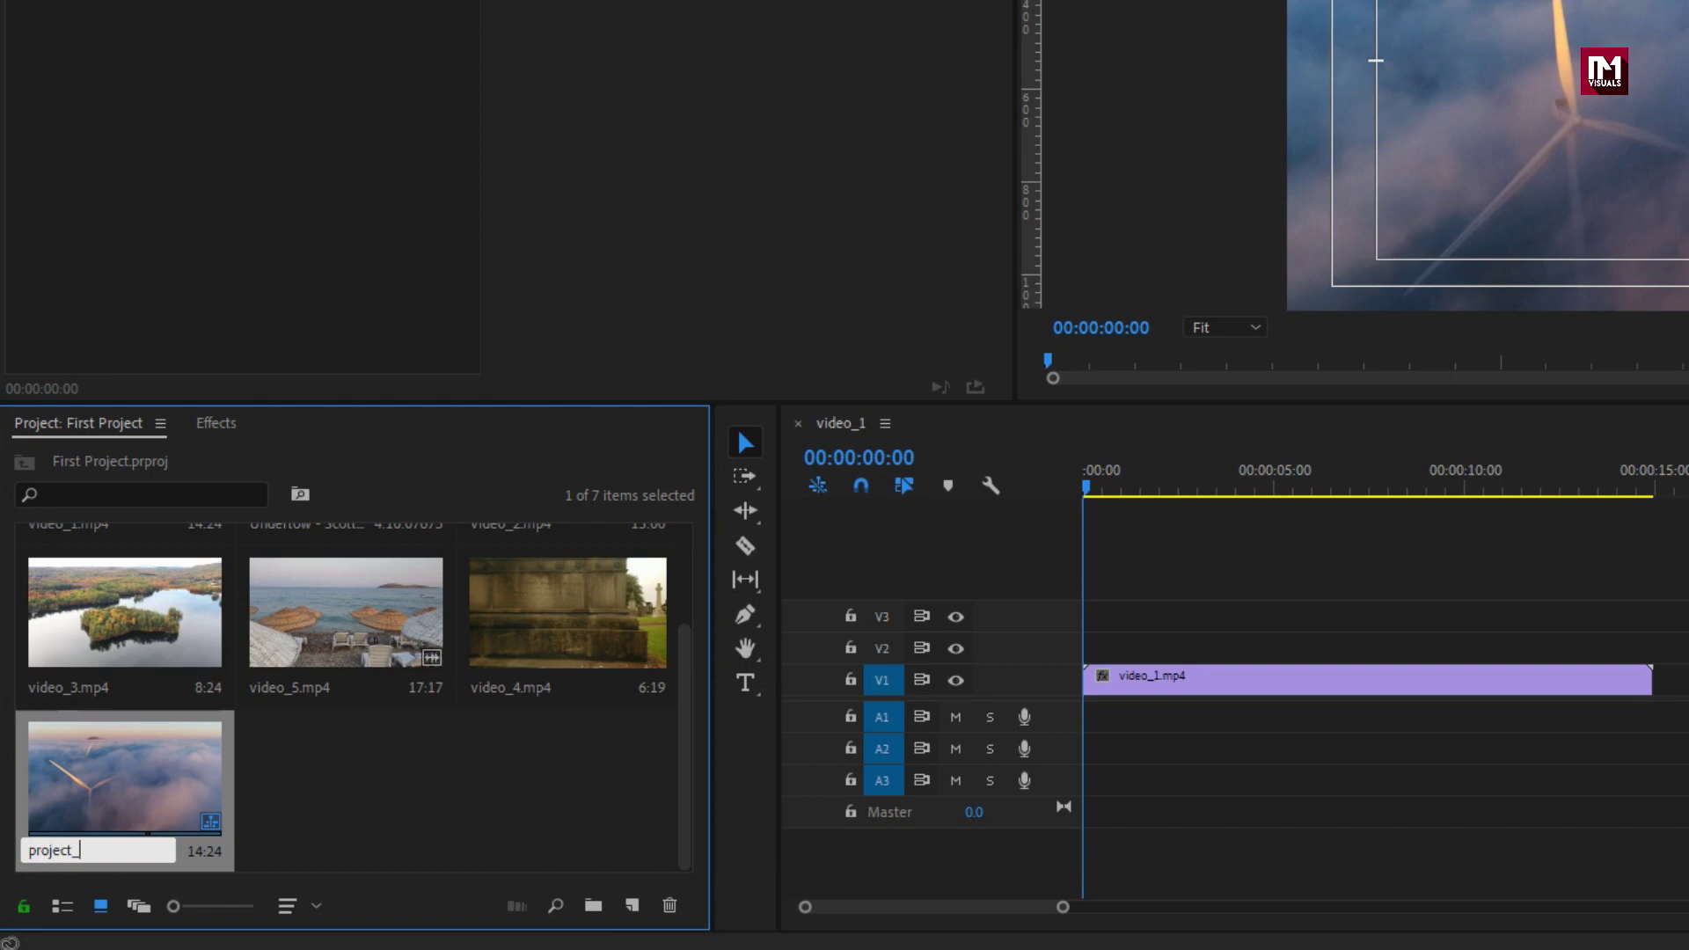
key(Return)
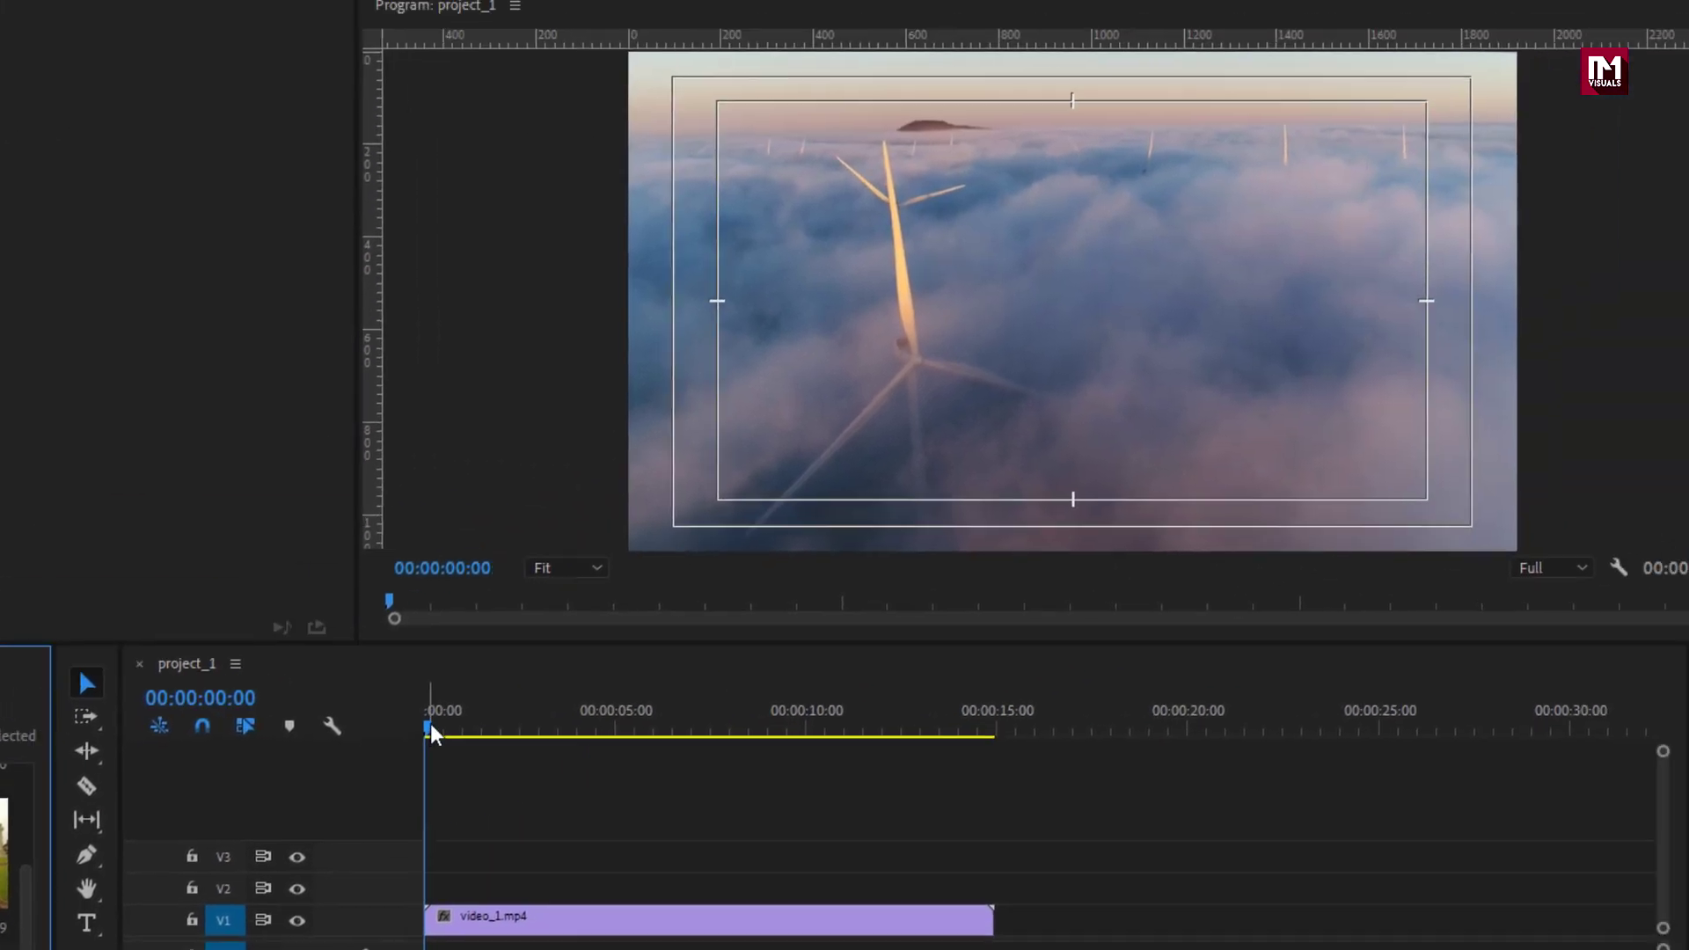
drag(431, 723, 855, 728)
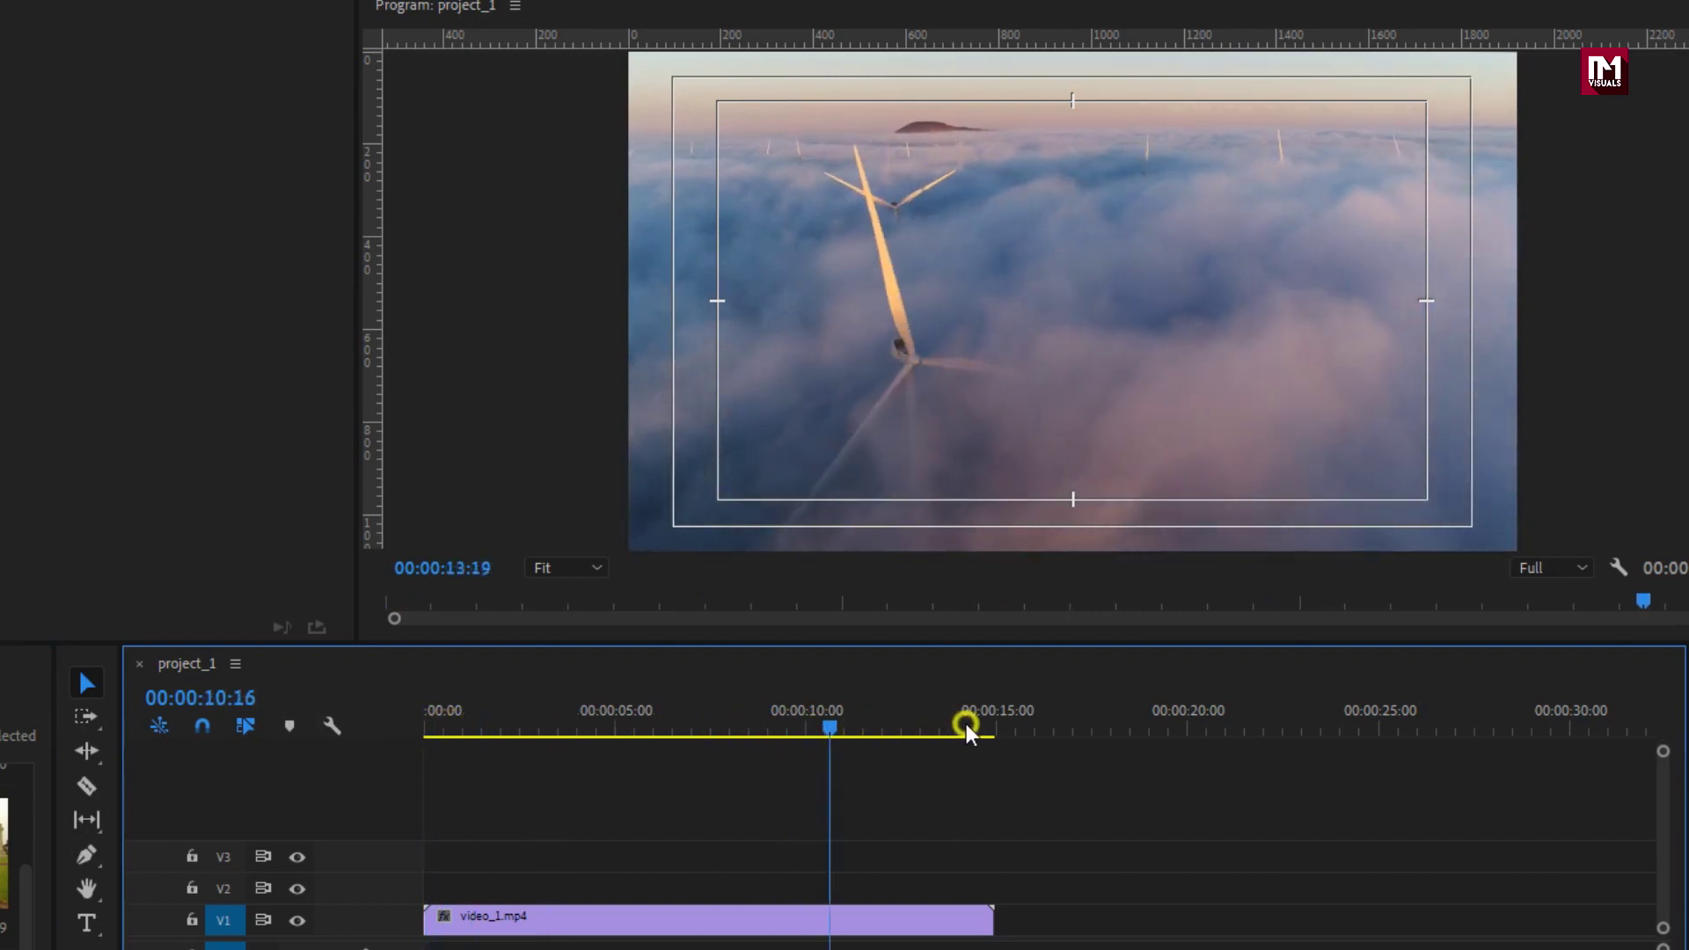
drag(965, 728, 437, 732)
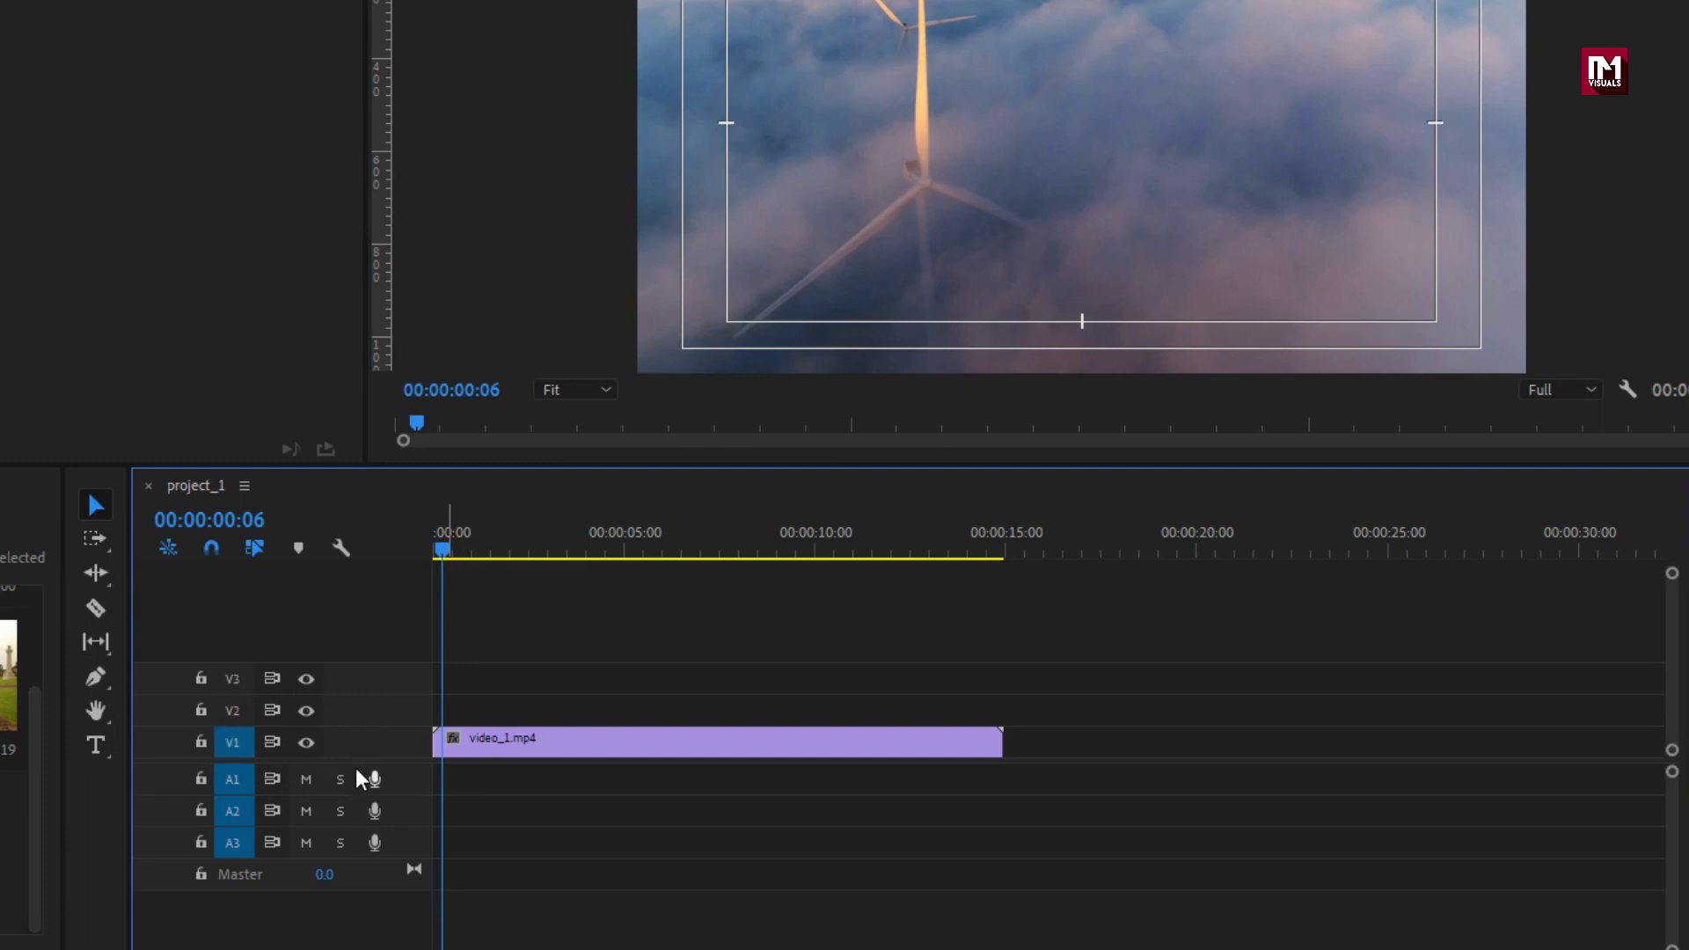
drag(436, 549, 521, 549)
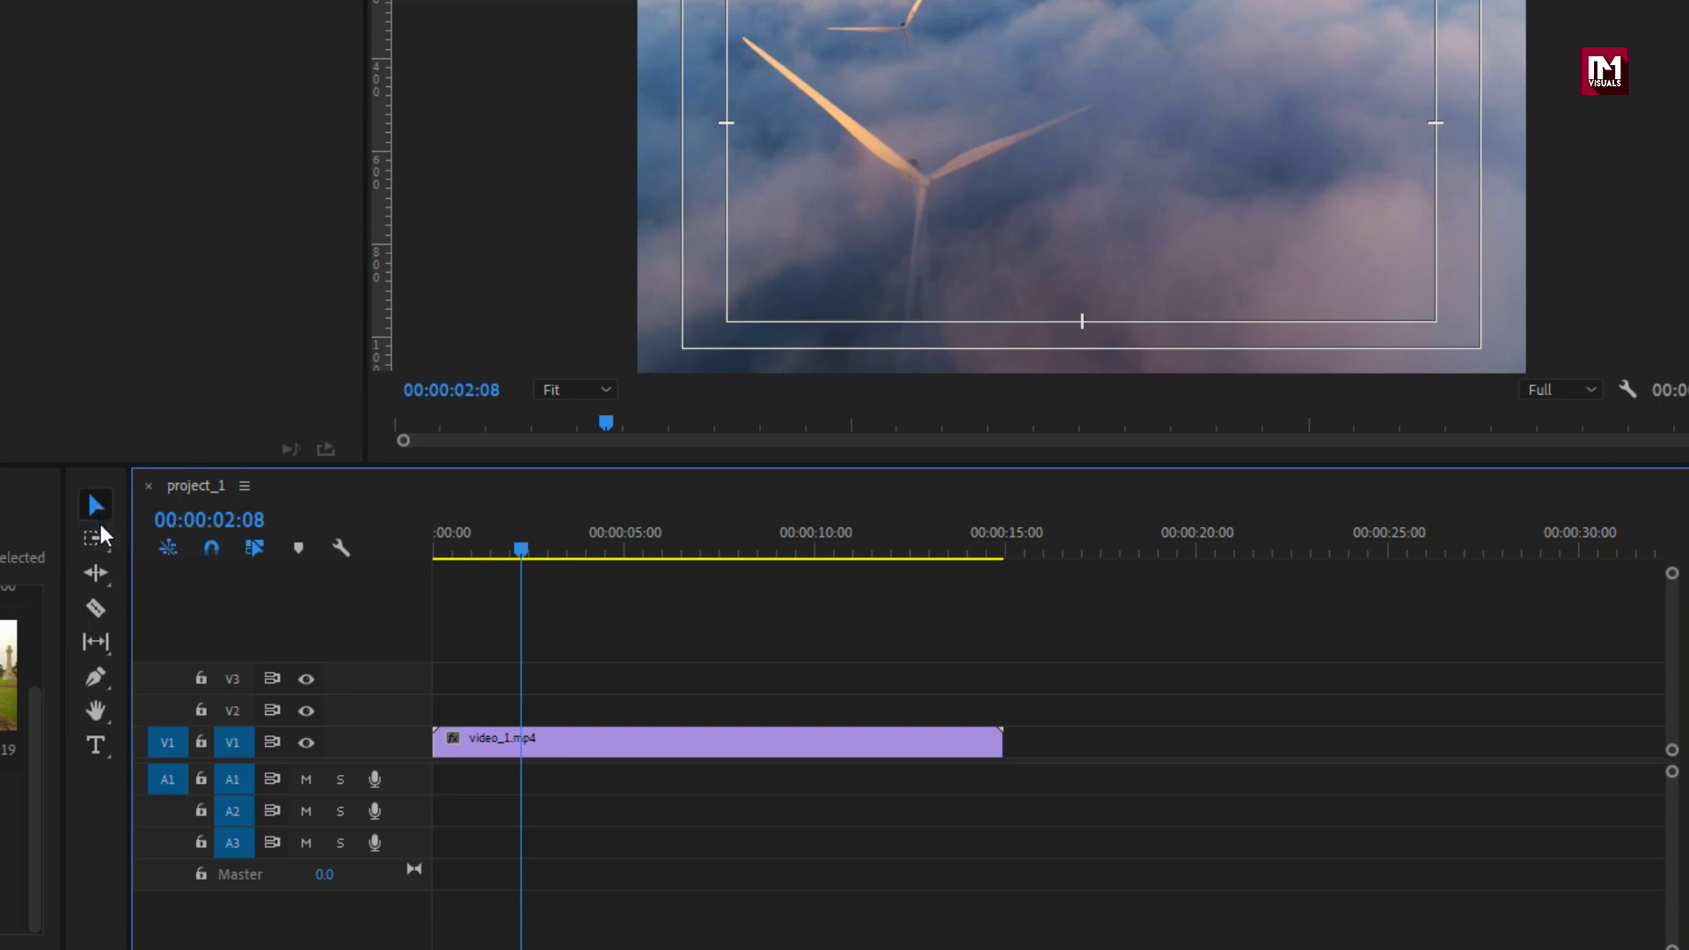
Cut the windmill clip with the Razor tool at five points into six pieces.
click(95, 611)
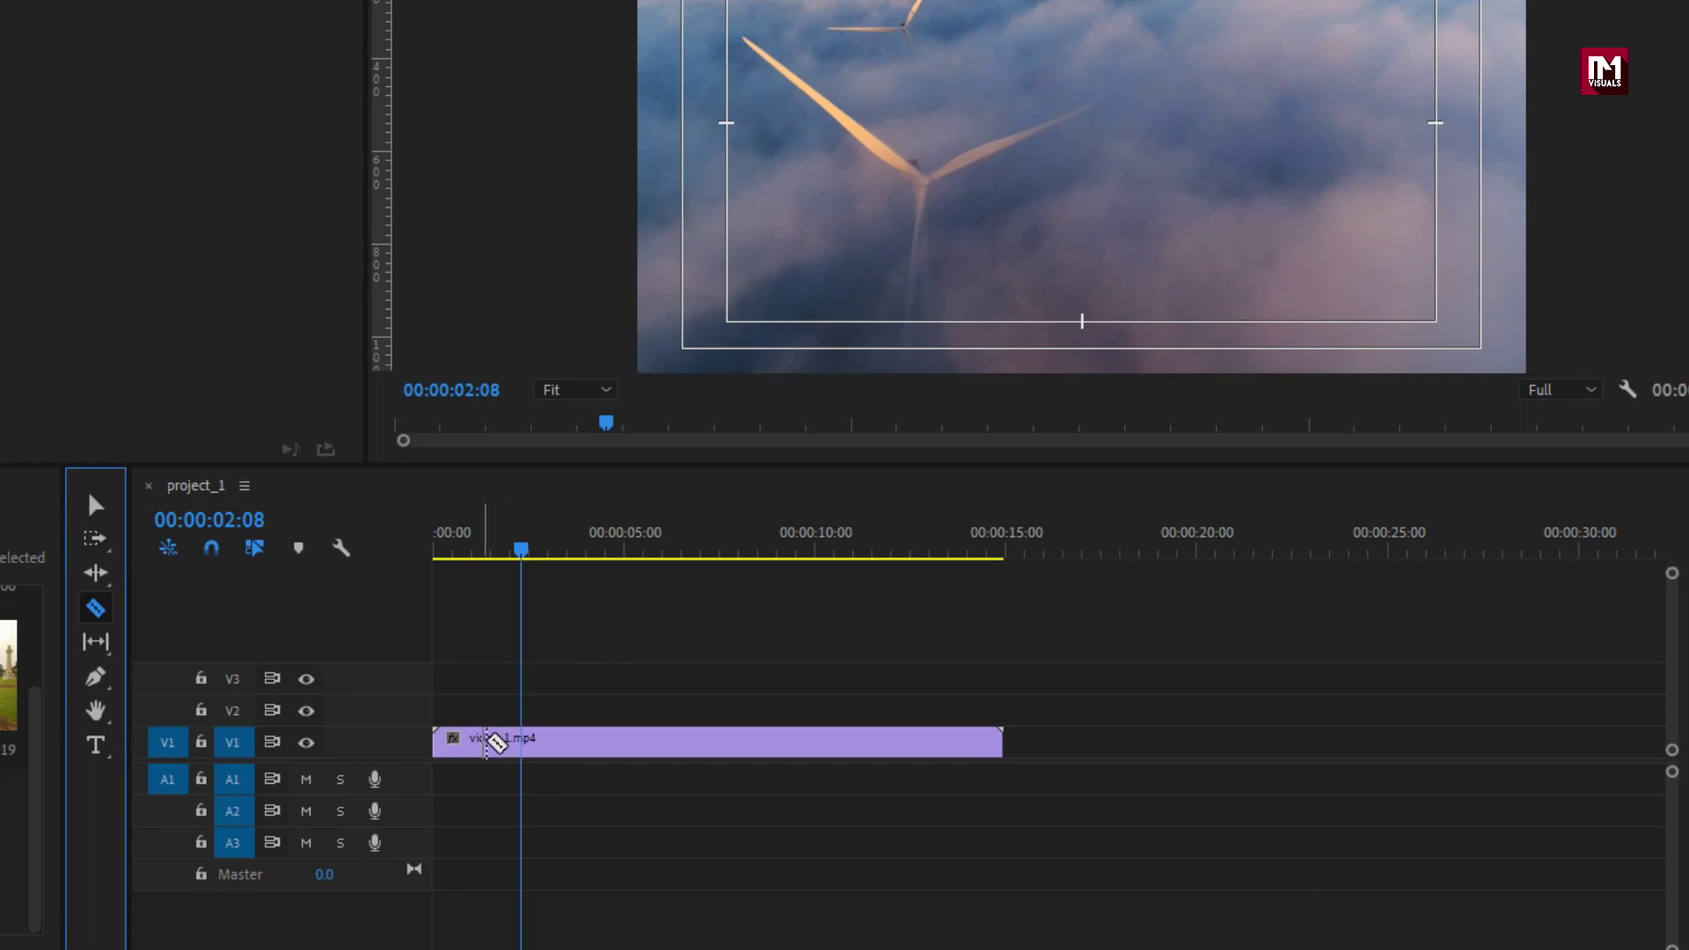
click(494, 744)
click(563, 743)
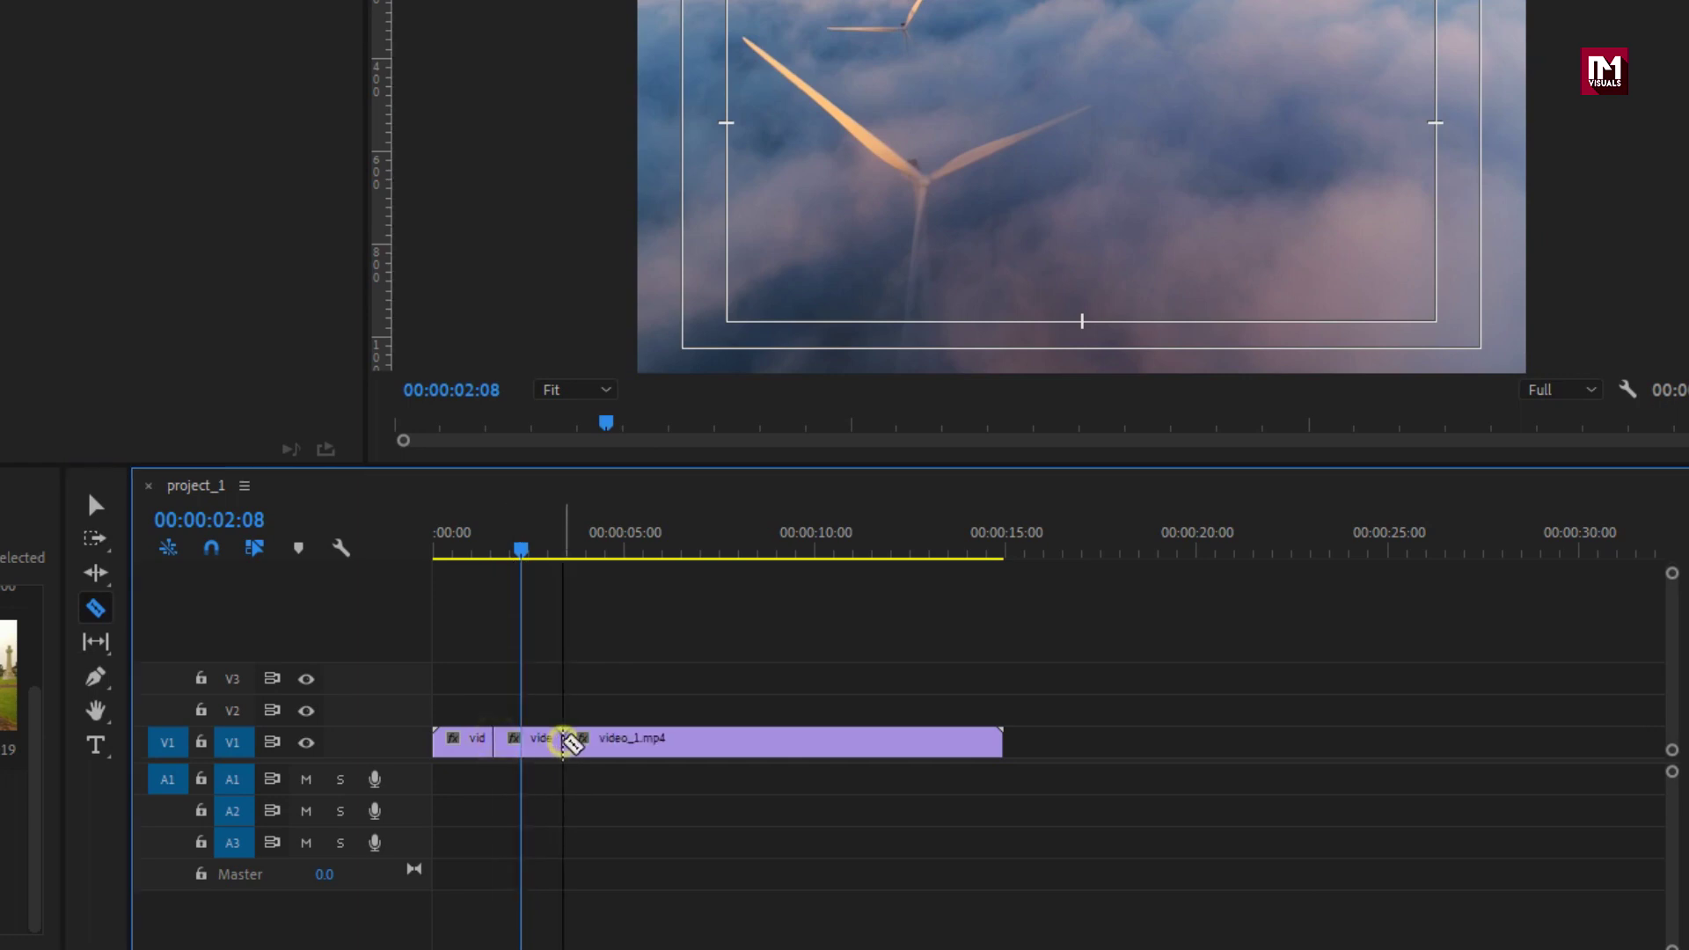
click(654, 744)
click(805, 743)
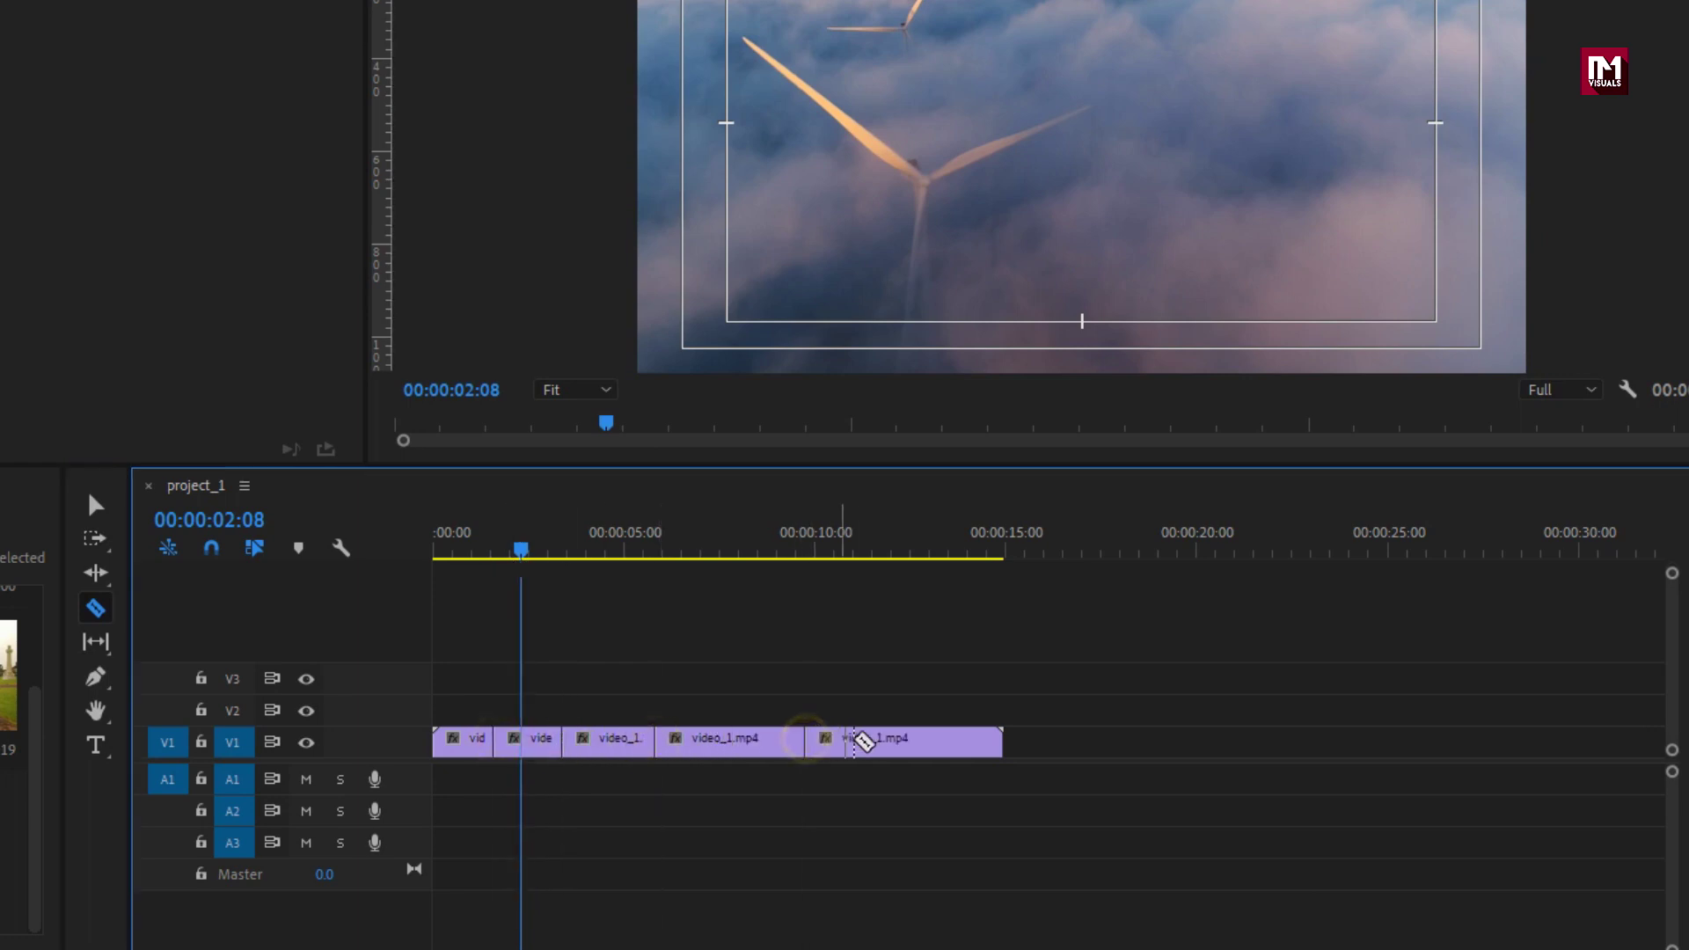
click(897, 744)
Delete the second and fourth clip pieces, then select the fifth.
key(v)
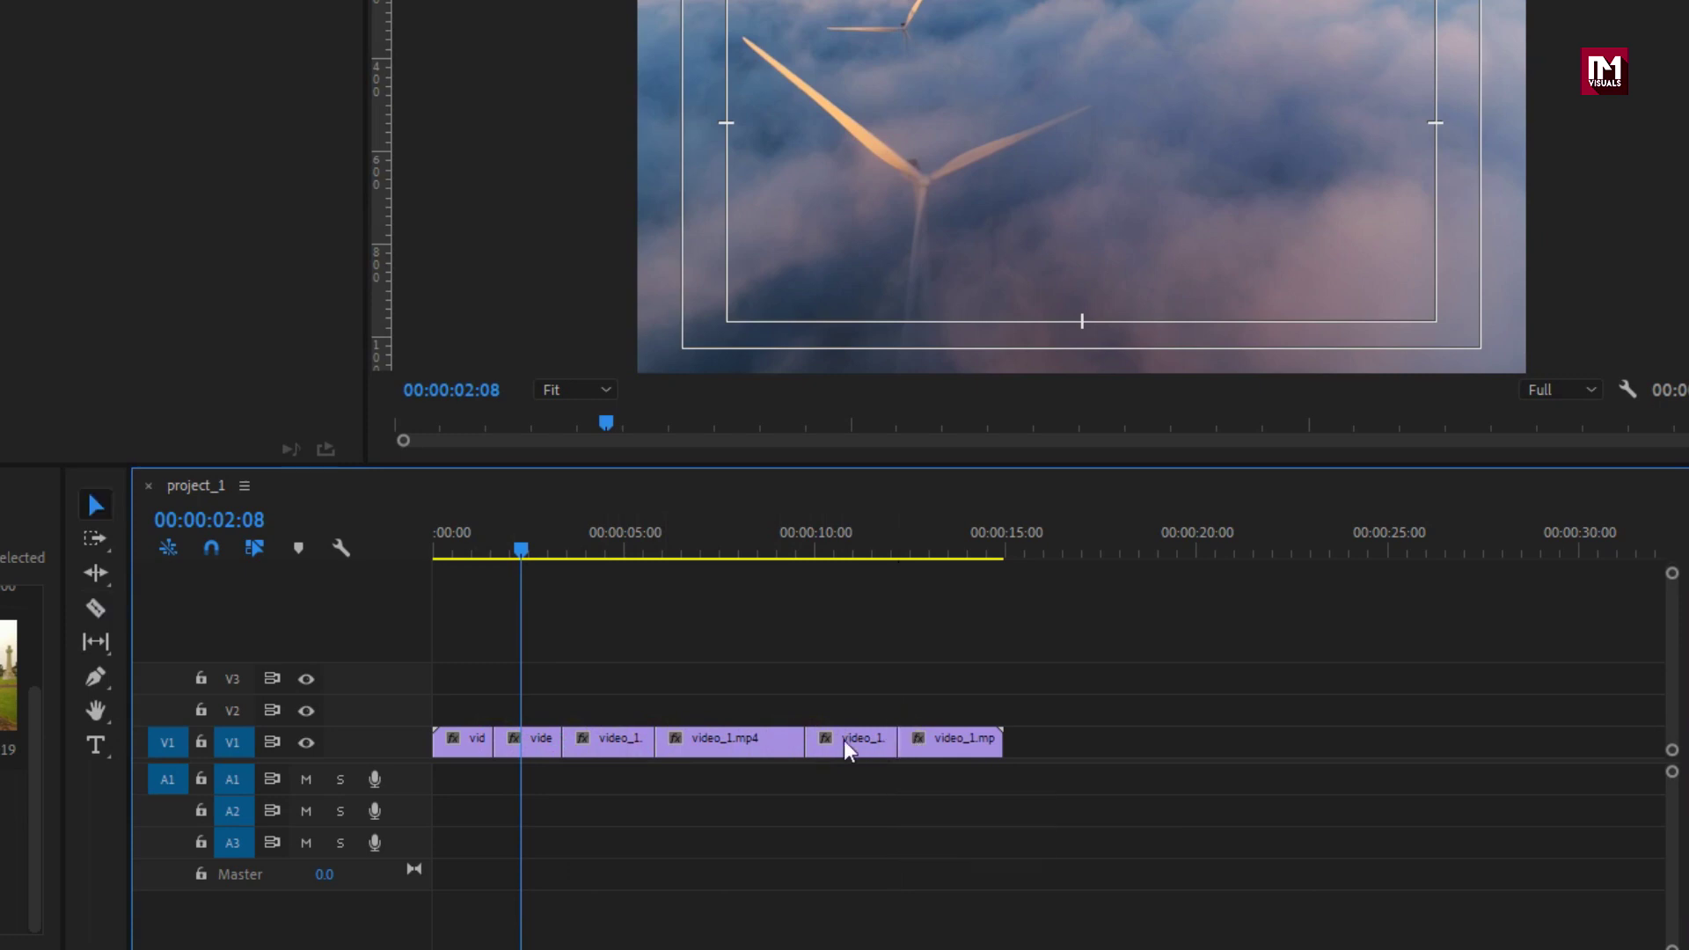
click(525, 742)
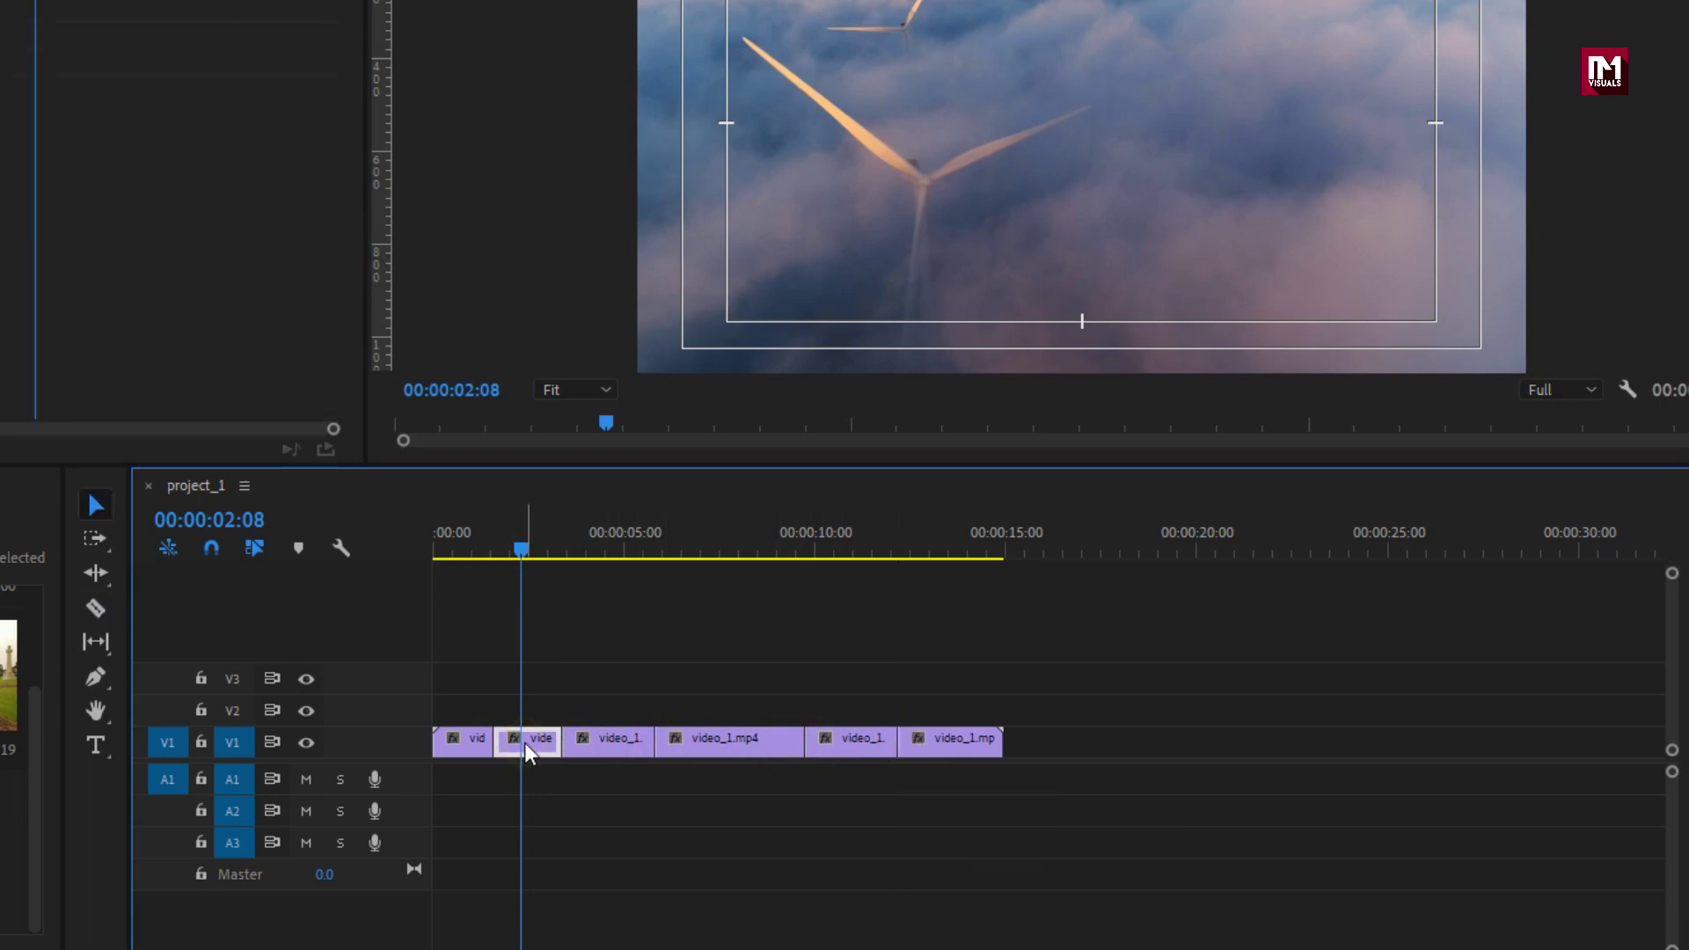
key(Delete)
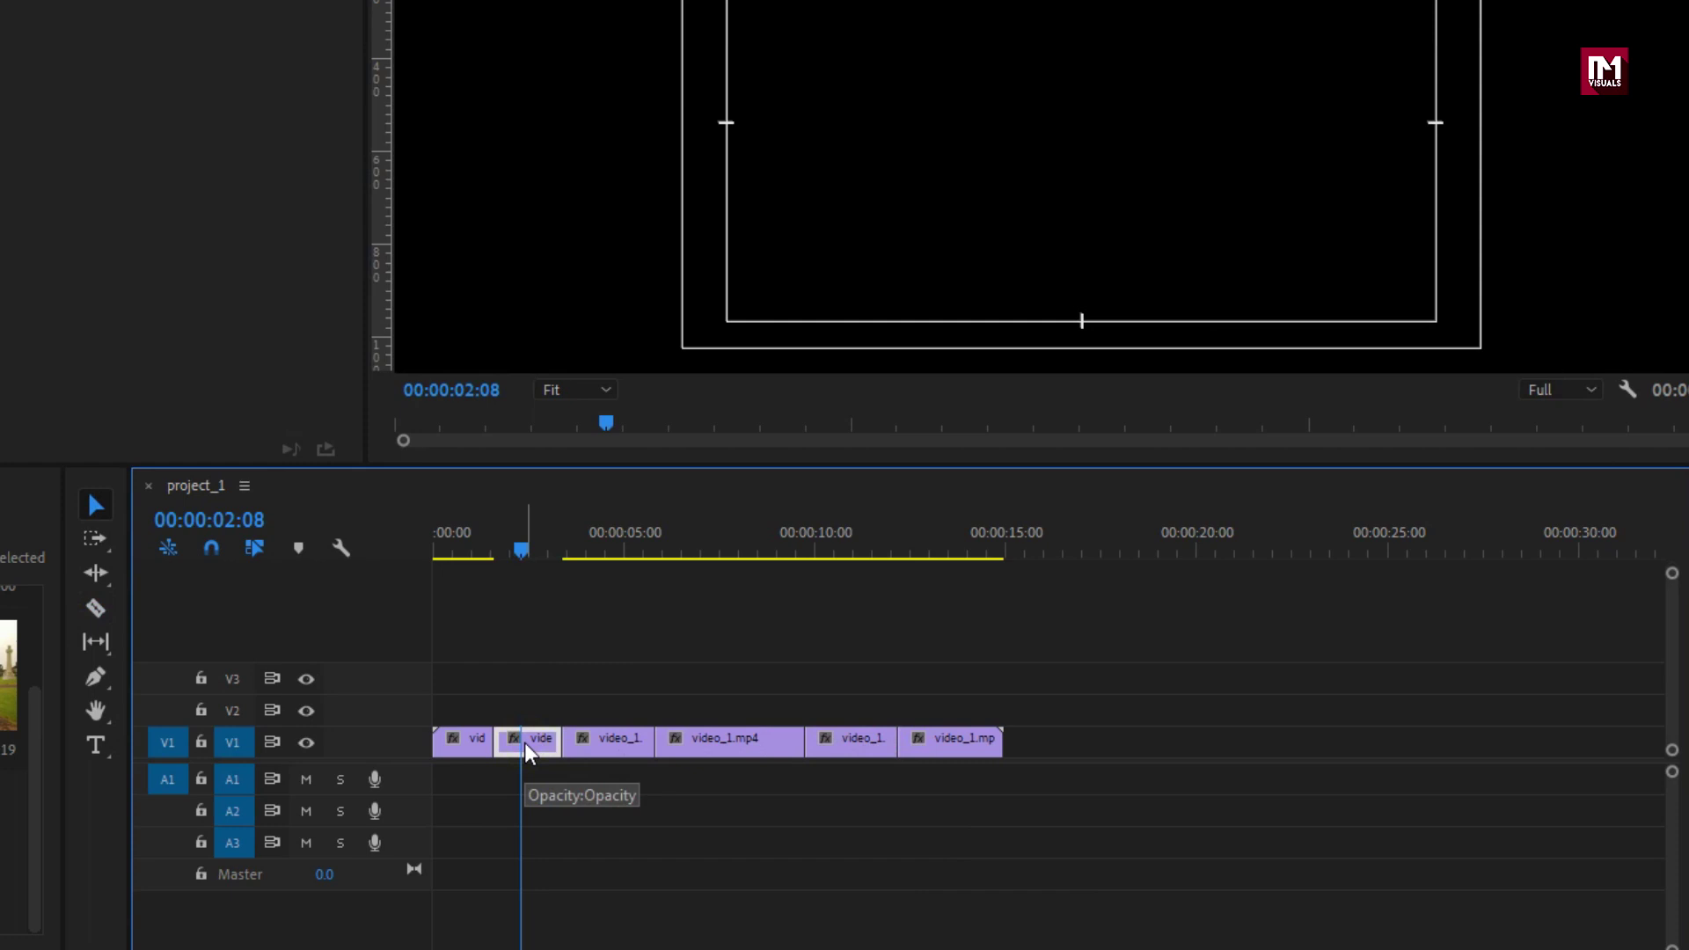
click(727, 739)
key(Delete)
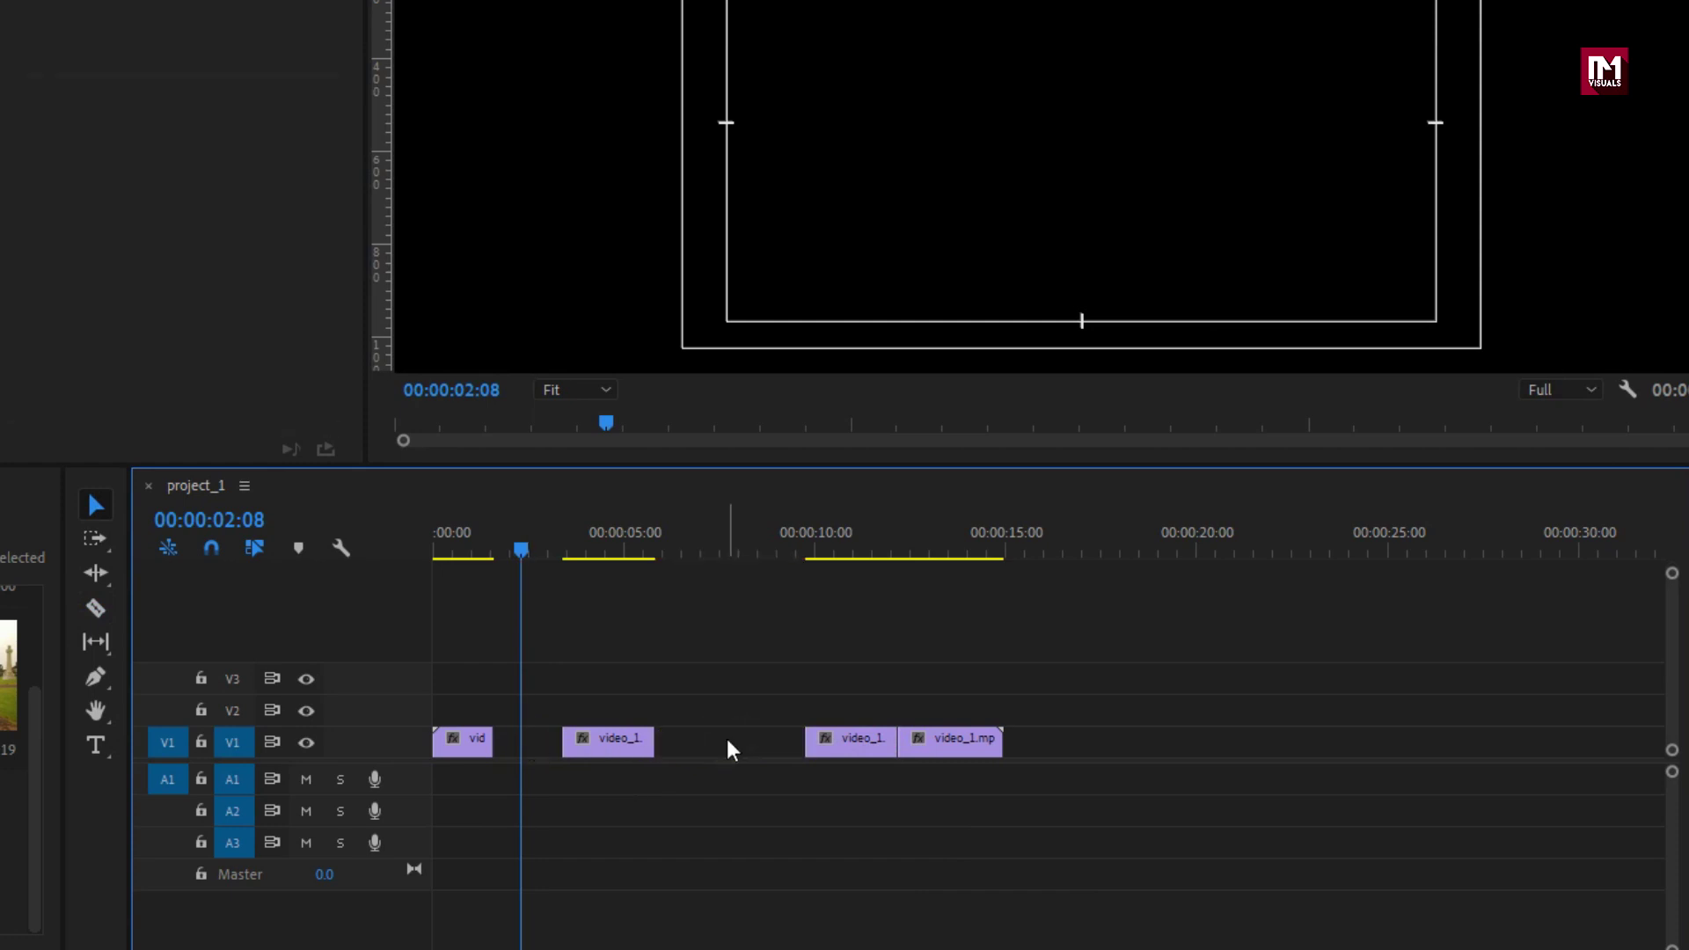
click(843, 739)
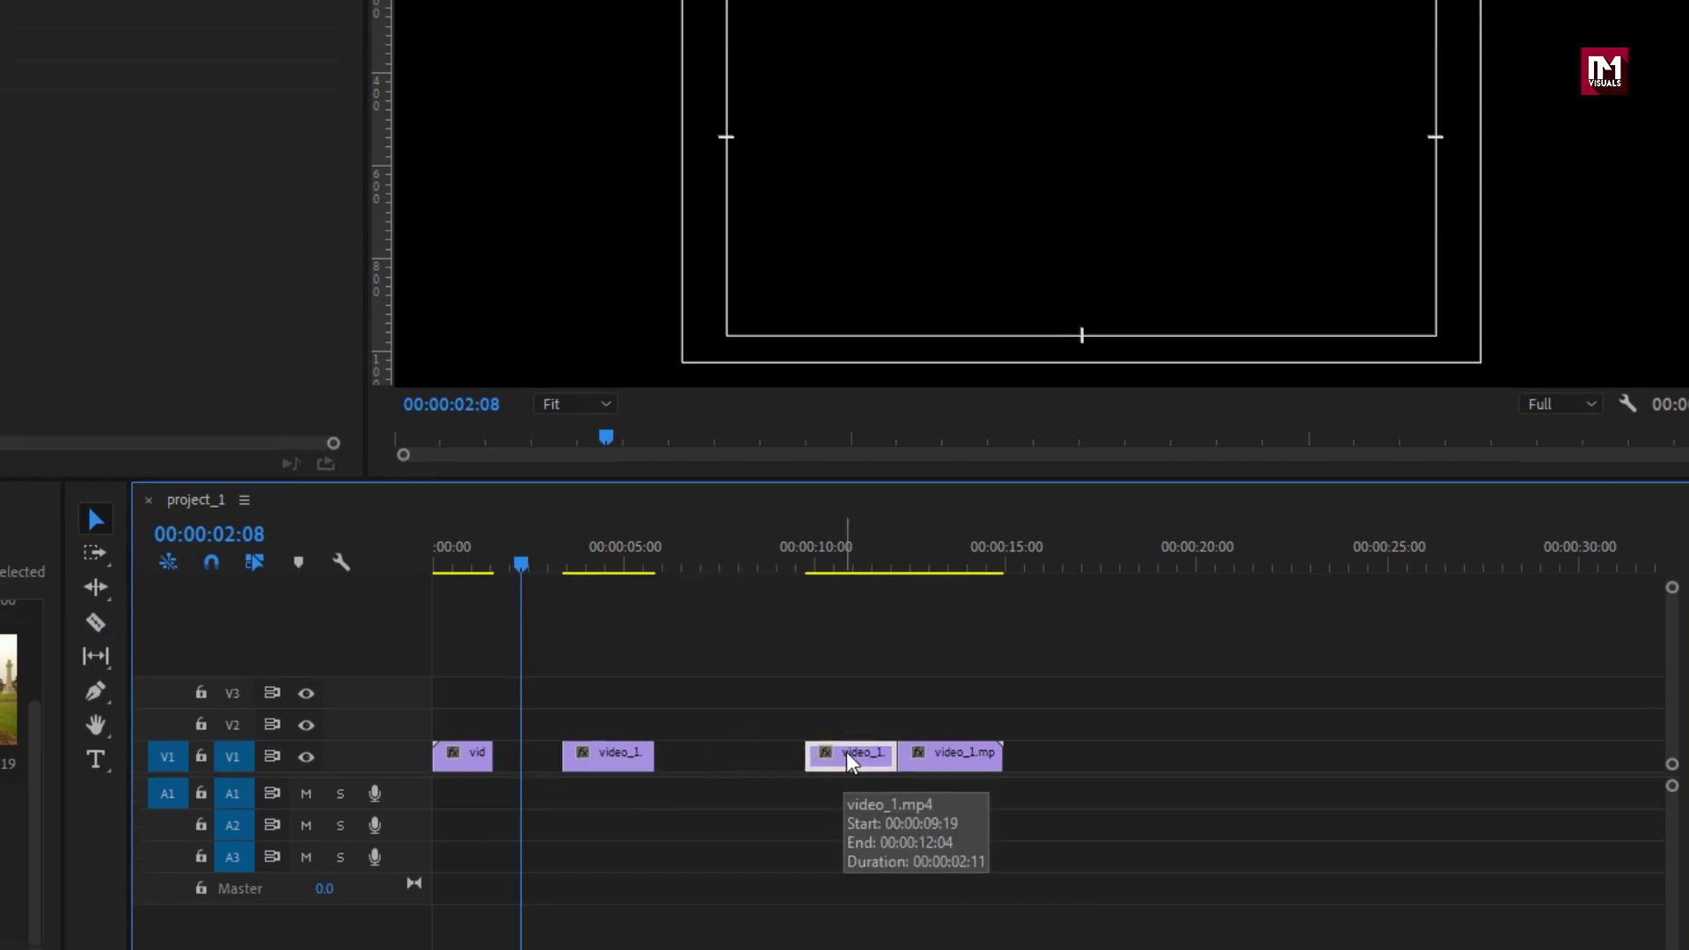
Delete the fifth and last pieces and move the third piece left against the first.
key(Delete)
click(931, 743)
key(Delete)
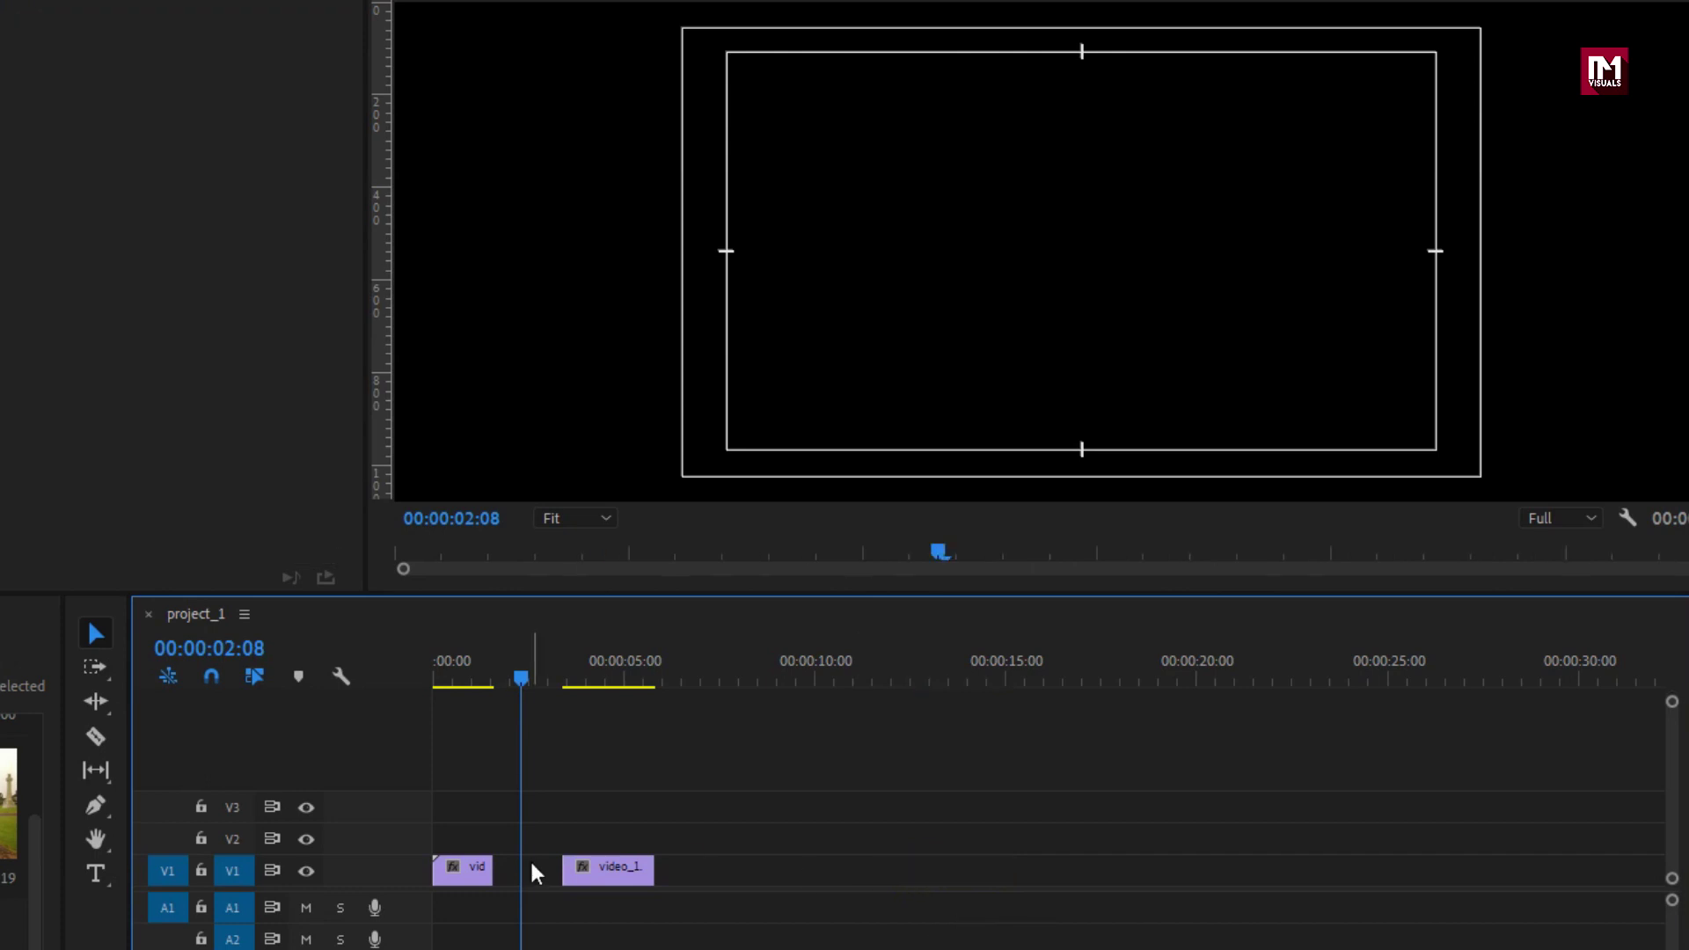
click(610, 873)
drag(588, 869, 530, 869)
mouse_move(446, 672)
mouse_down()
mouse_move(566, 675)
mouse_move(476, 675)
mouse_up()
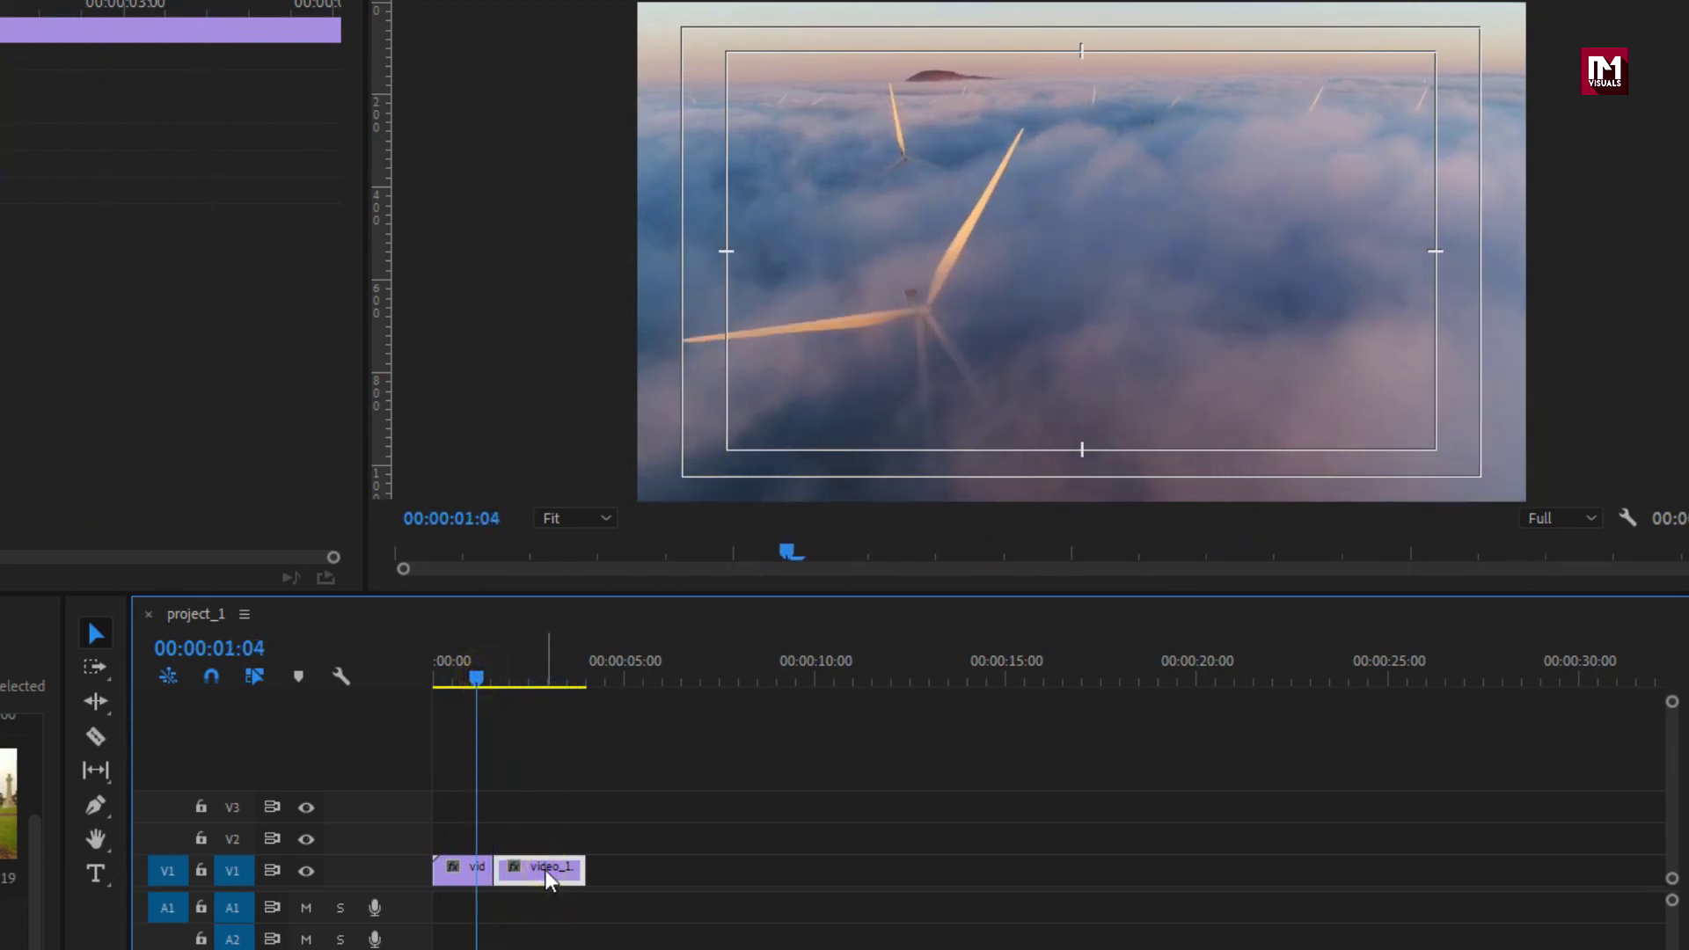
Extend the clip's end by 1:17, delete the first piece and ripple-delete the starting gap.
mouse_move(583, 869)
mouse_down()
mouse_move(725, 869)
mouse_move(585, 873)
mouse_up()
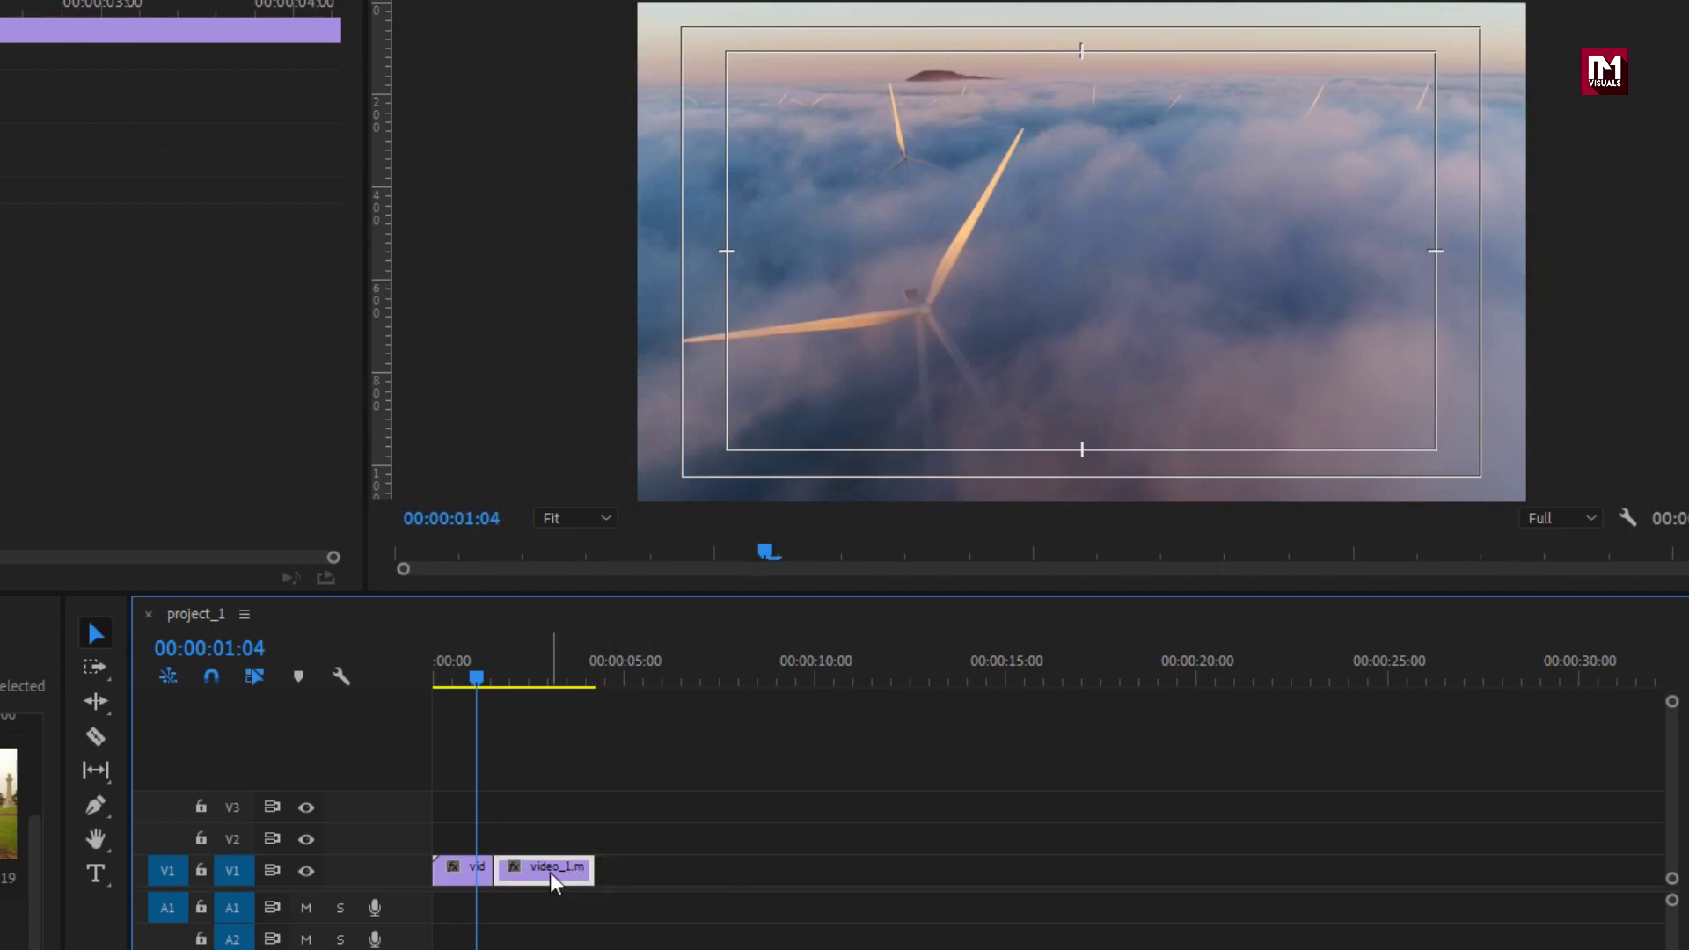
key(Delete)
click(466, 869)
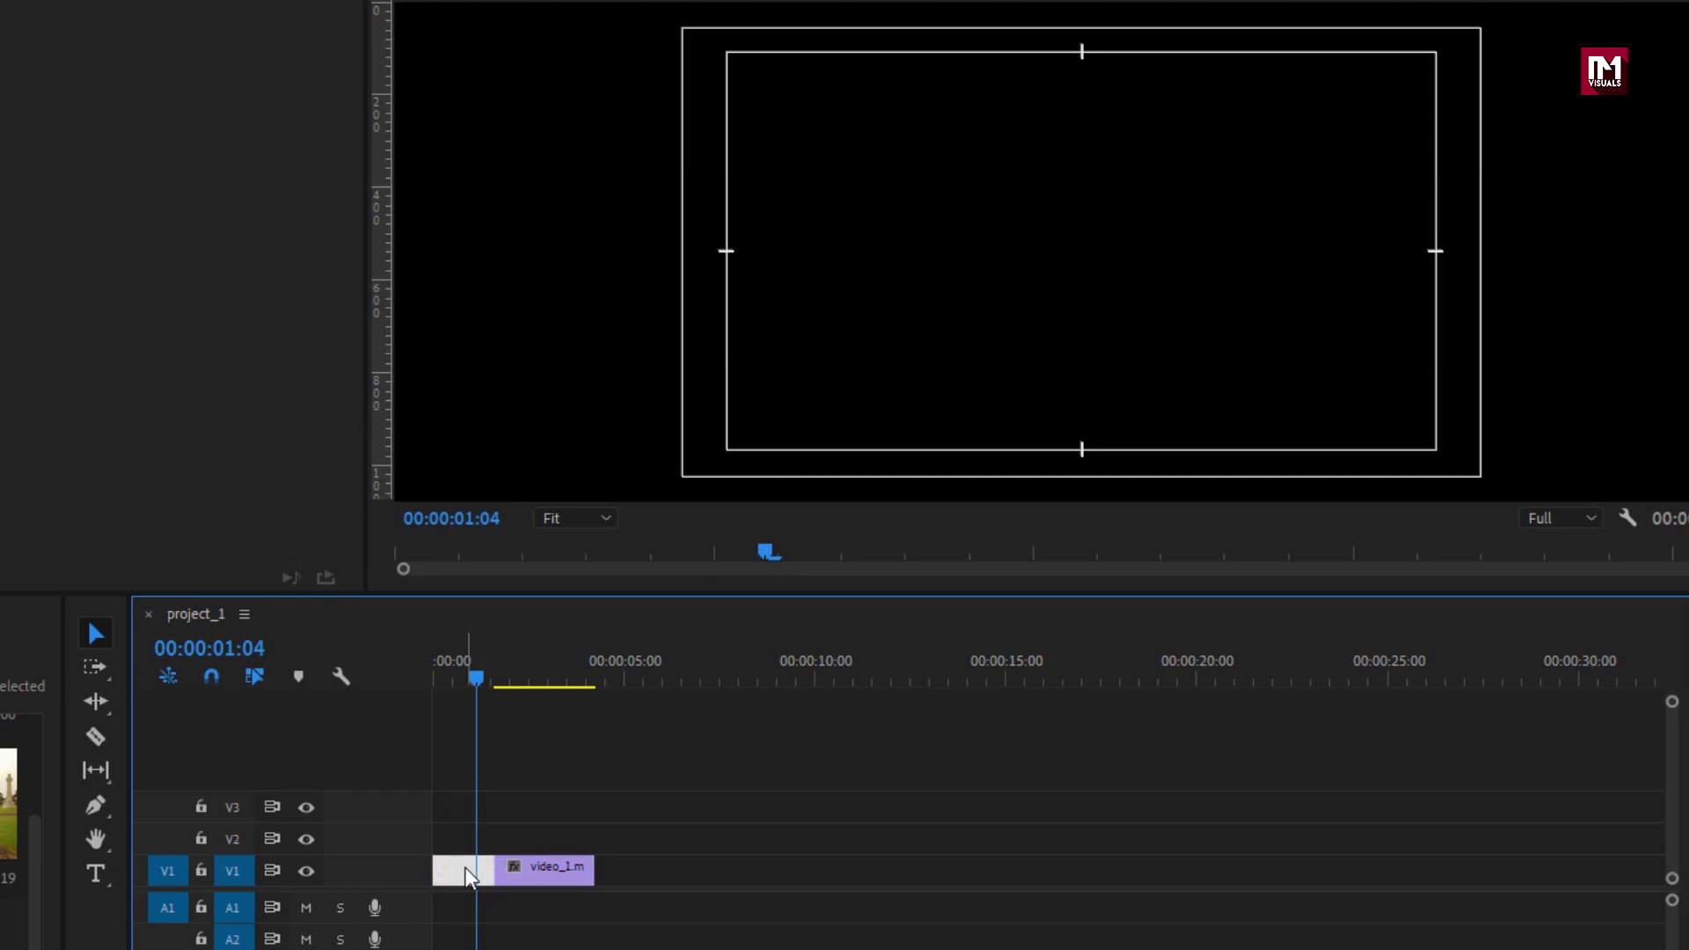
key(Delete)
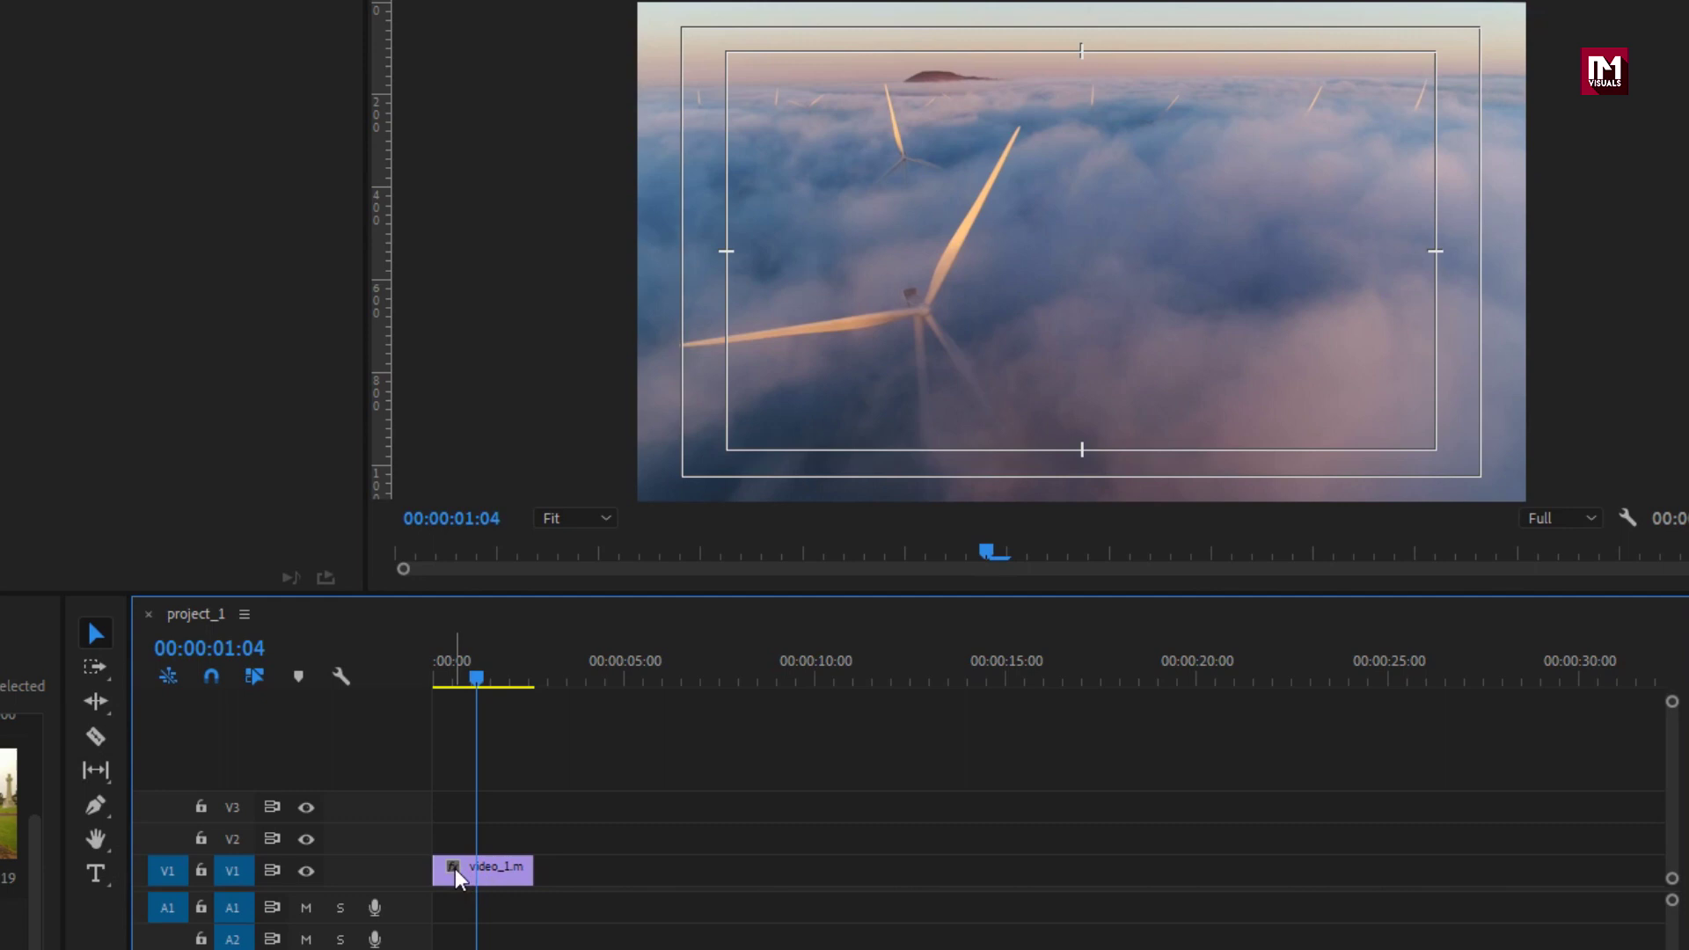
drag(475, 679, 425, 679)
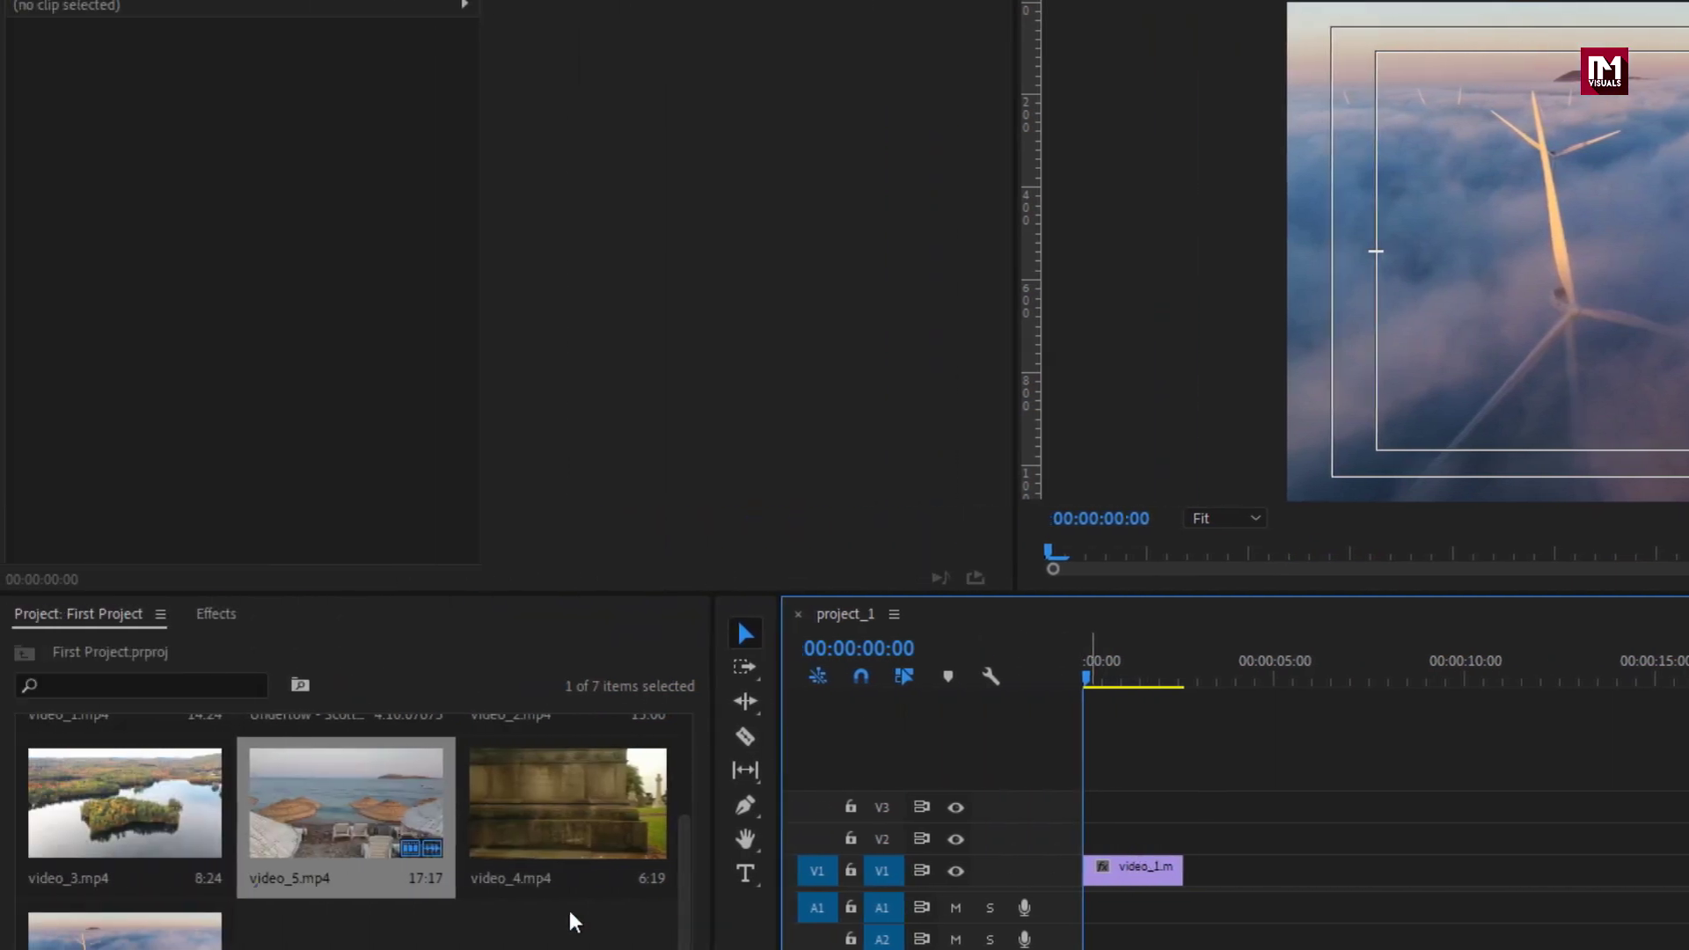
Load video_2.mp4 in the Source Monitor and set its In point at 00:00:03:16.
click(541, 785)
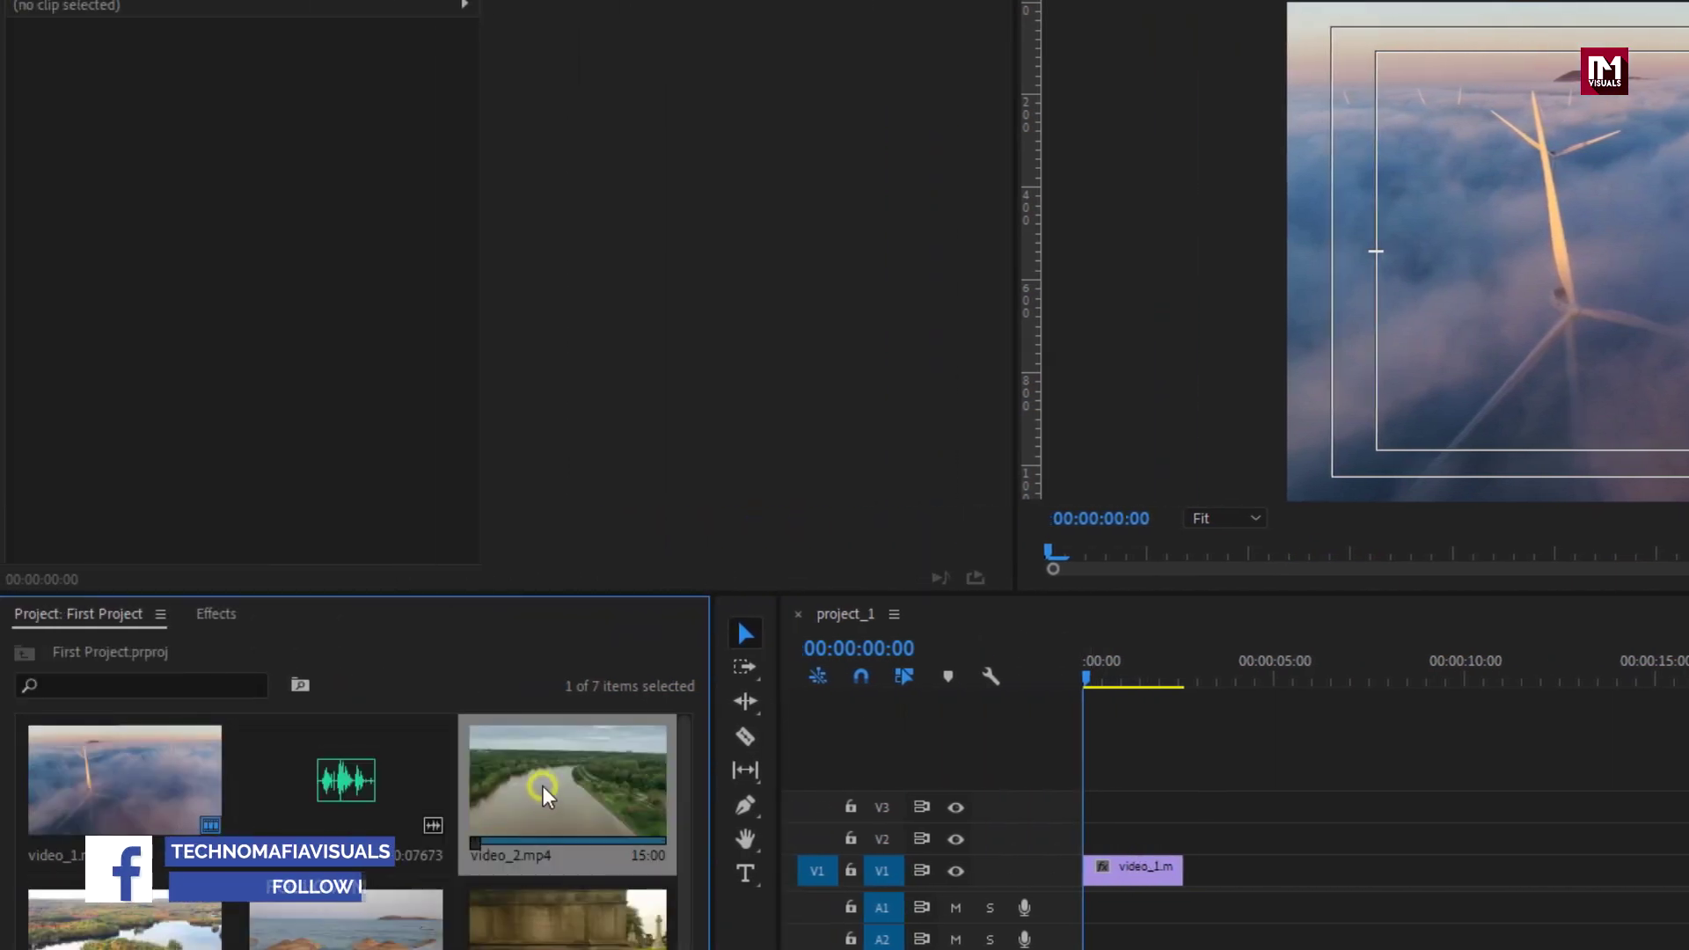
double_click(572, 790)
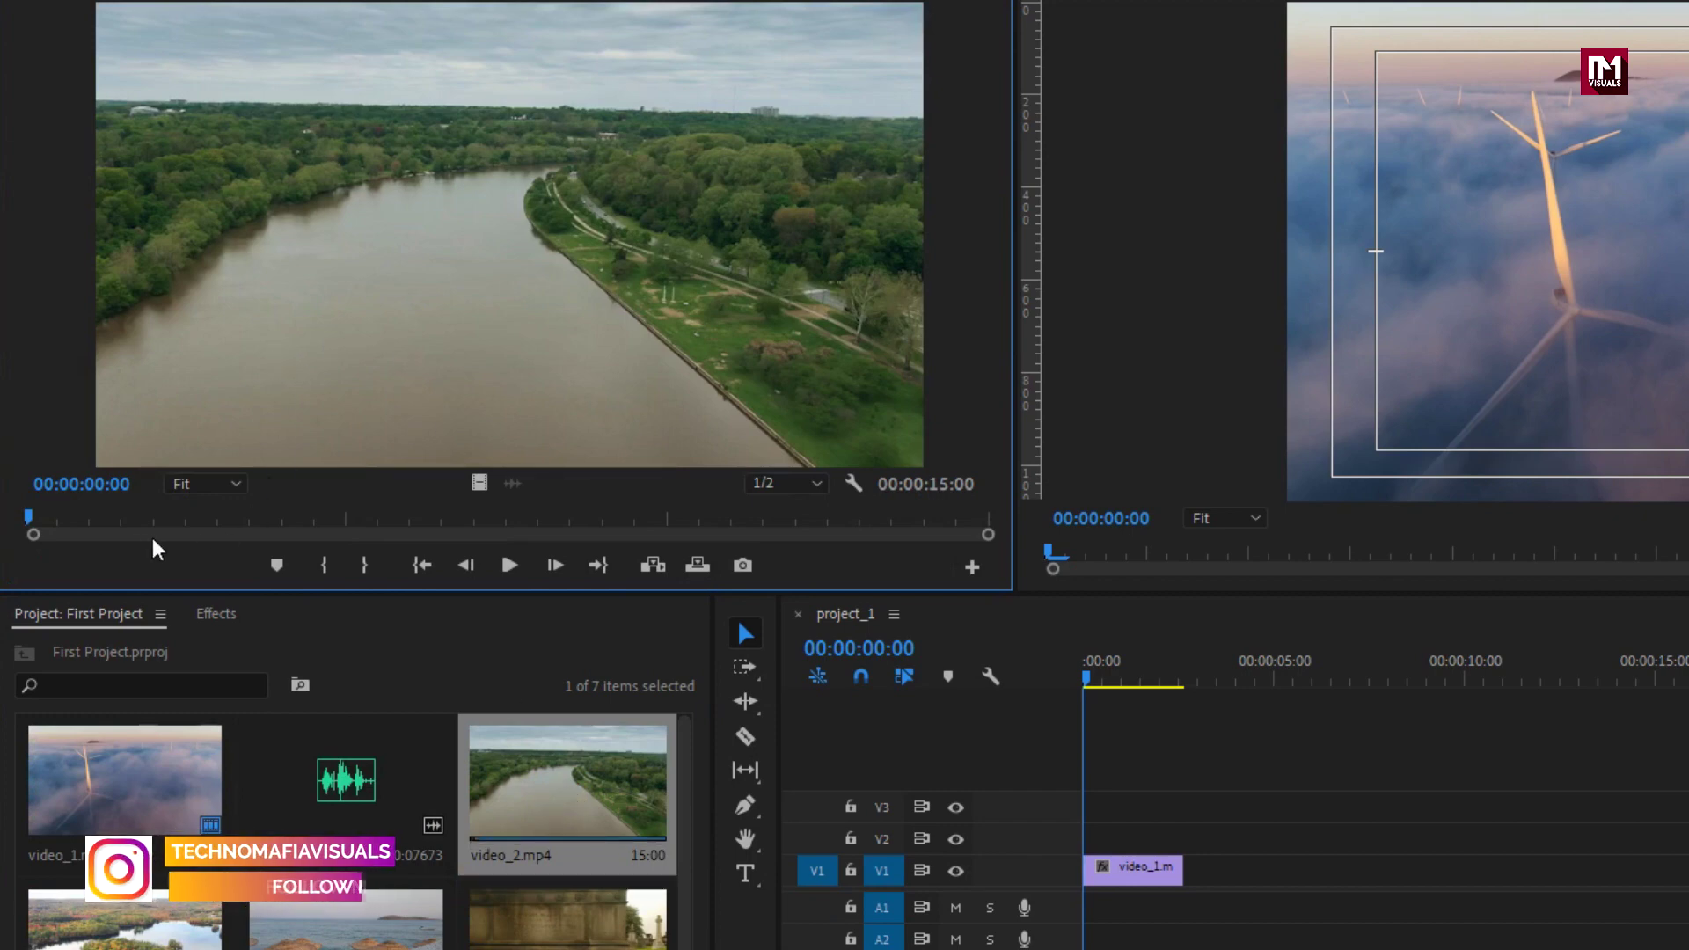
click(507, 566)
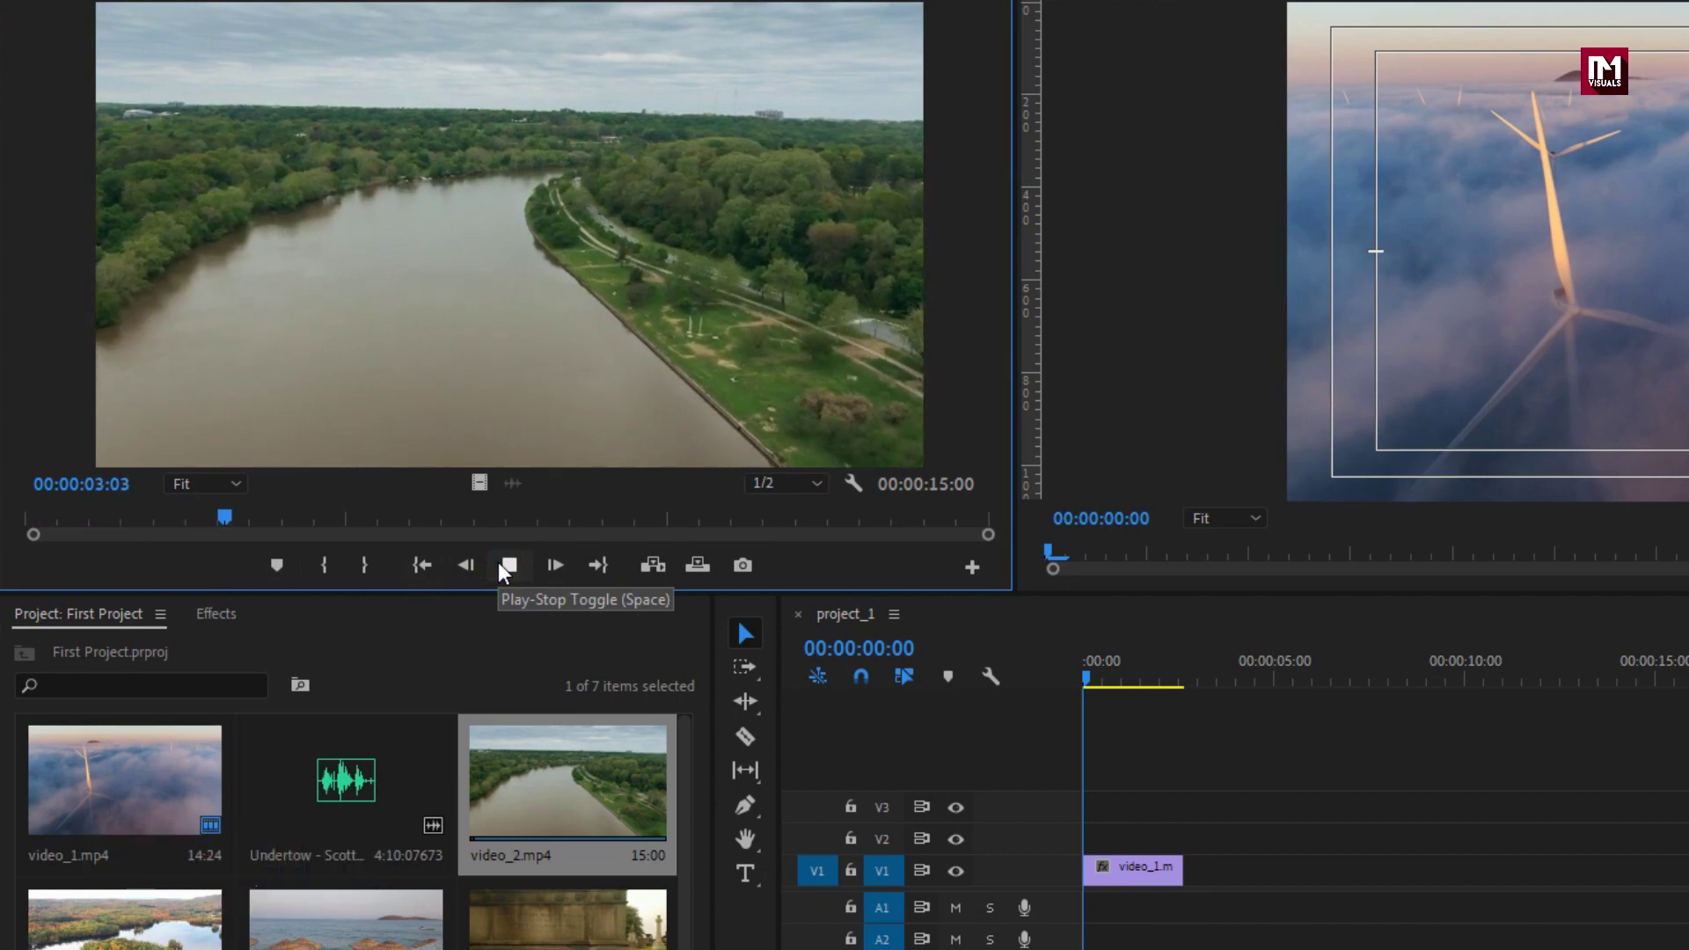
click(506, 567)
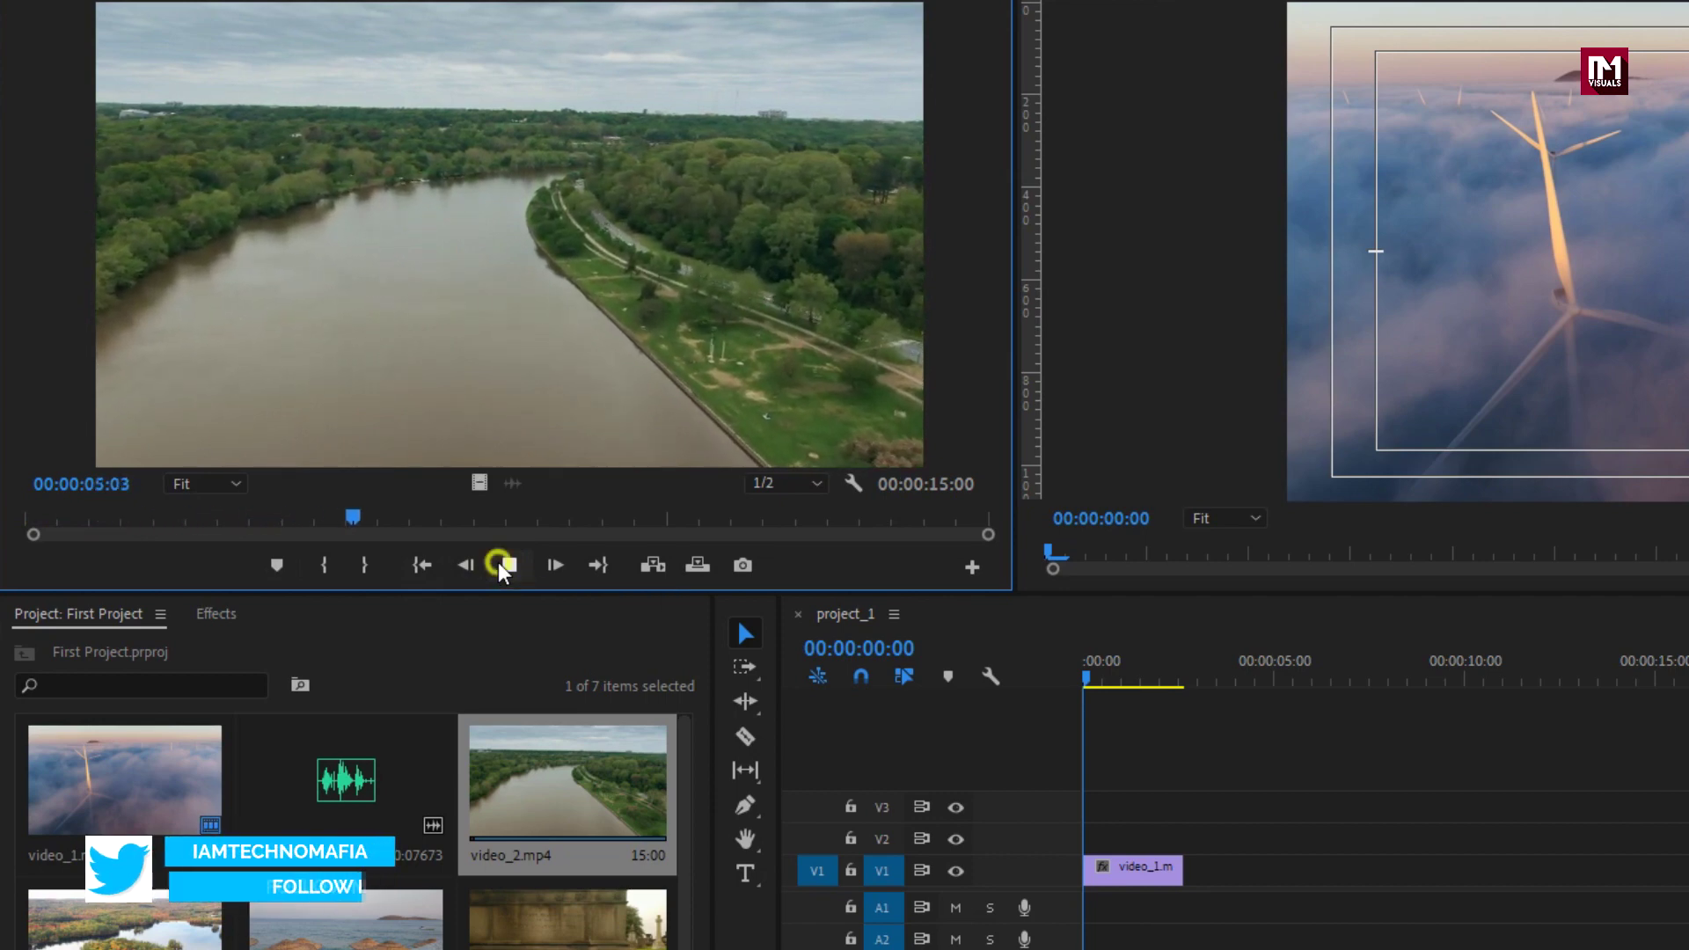
drag(369, 519, 258, 519)
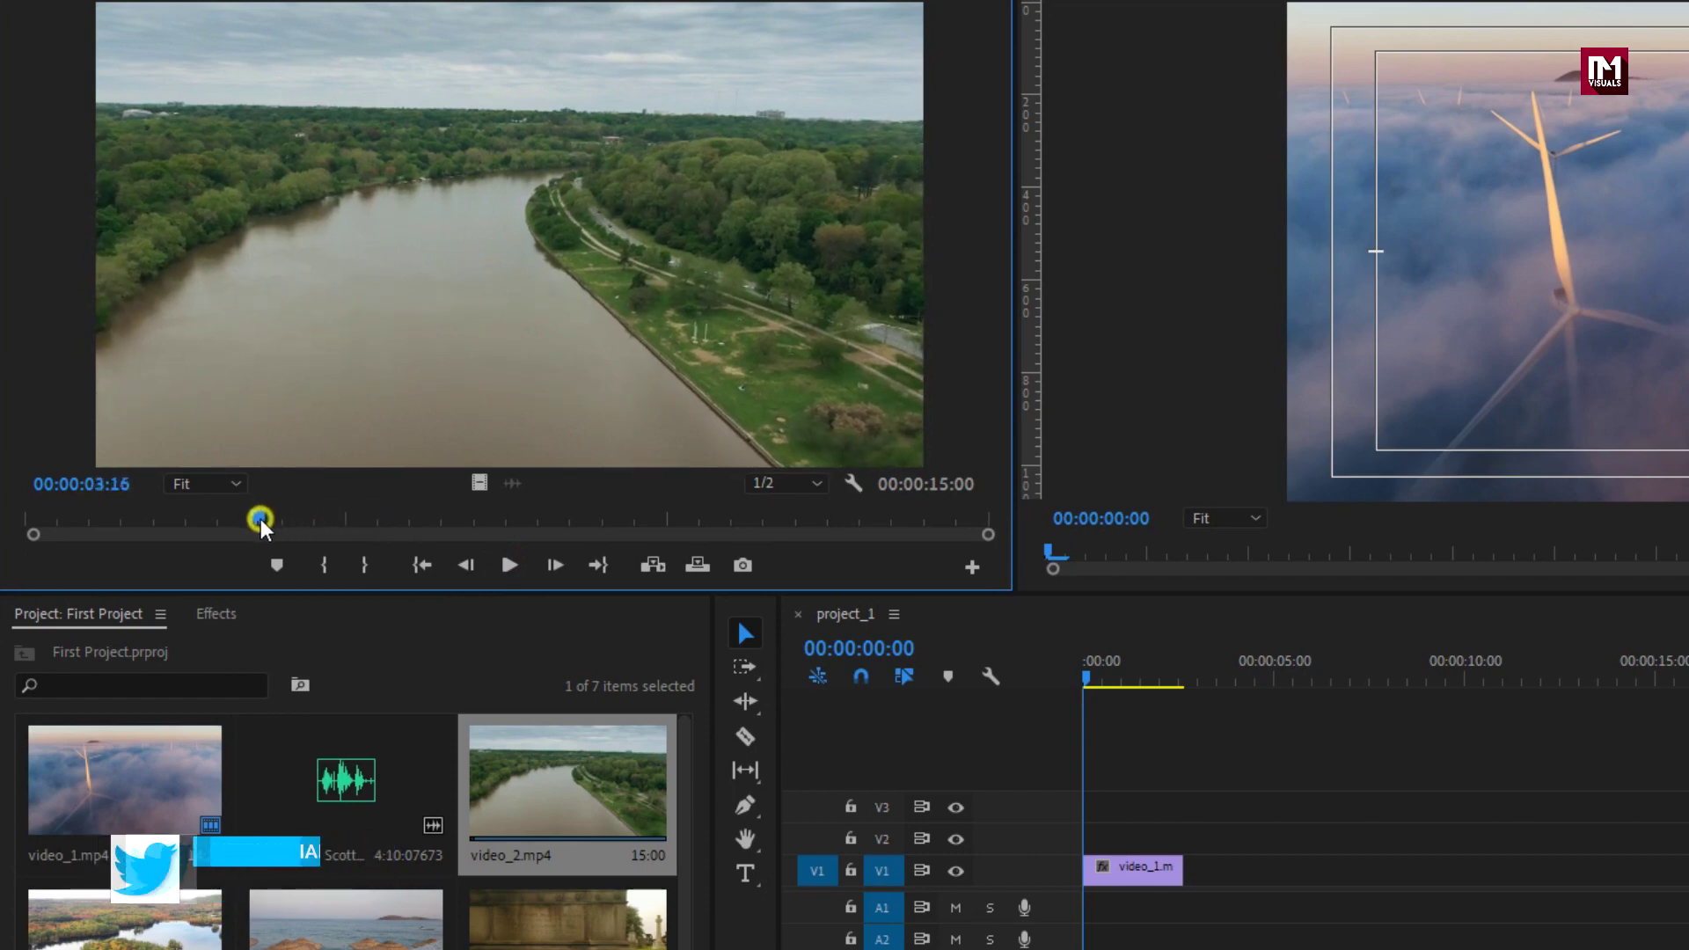
click(324, 563)
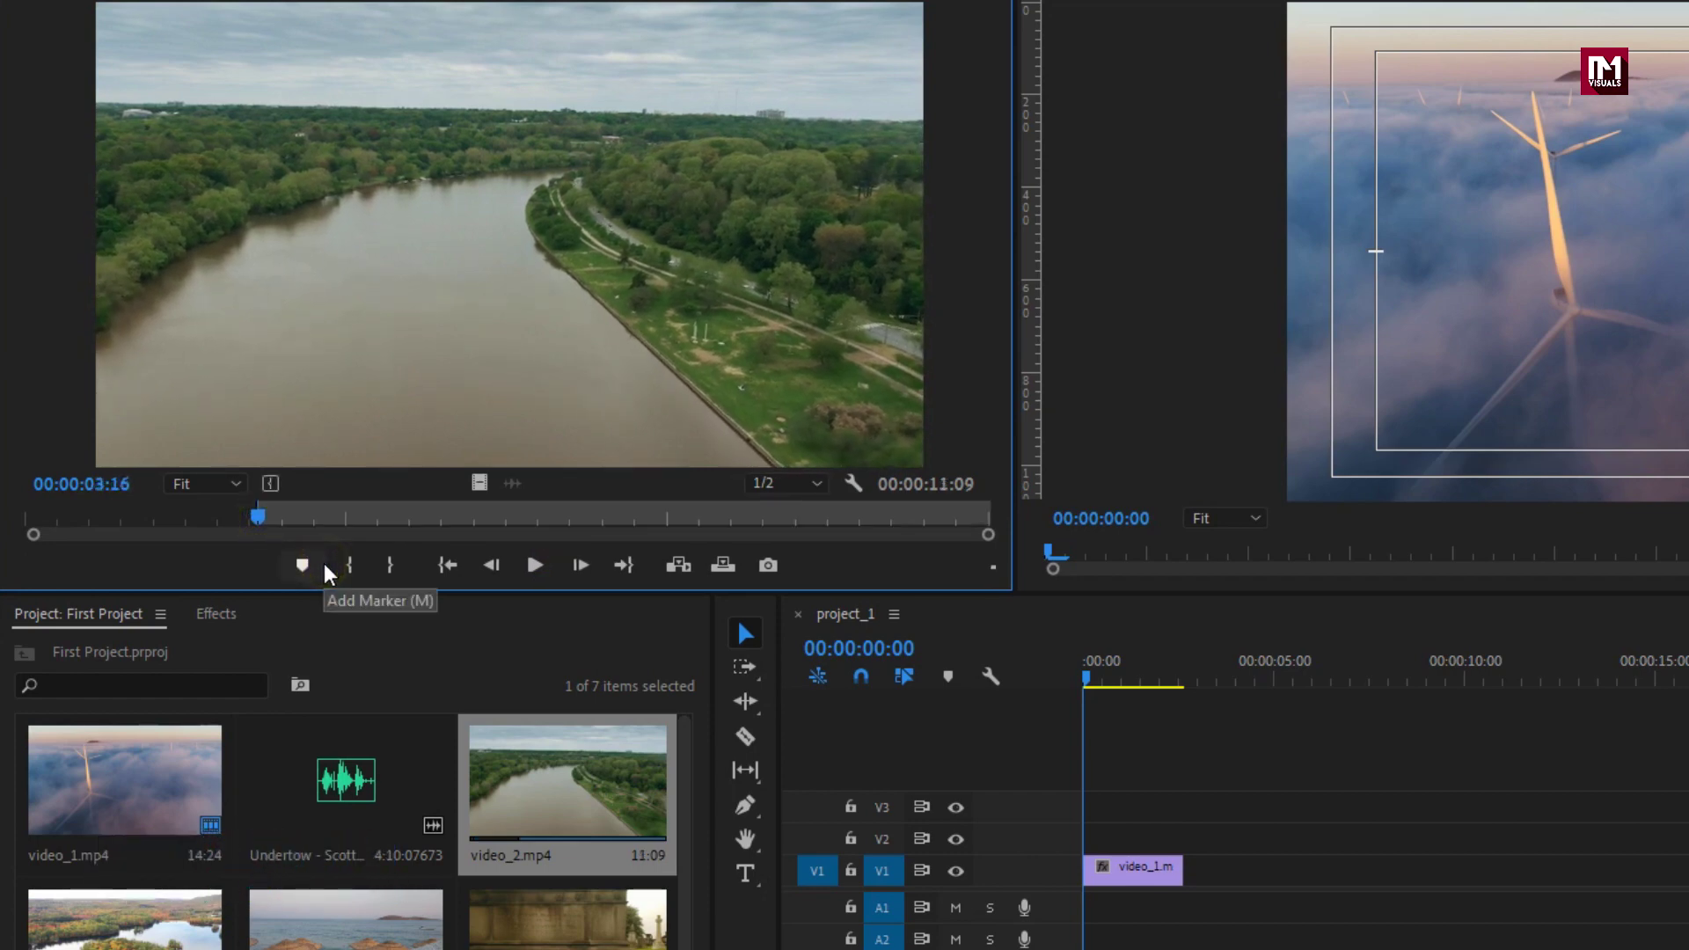
Set the Out point at 00:00:08:10 and place the video-only section after video_1.
drag(257, 519, 582, 519)
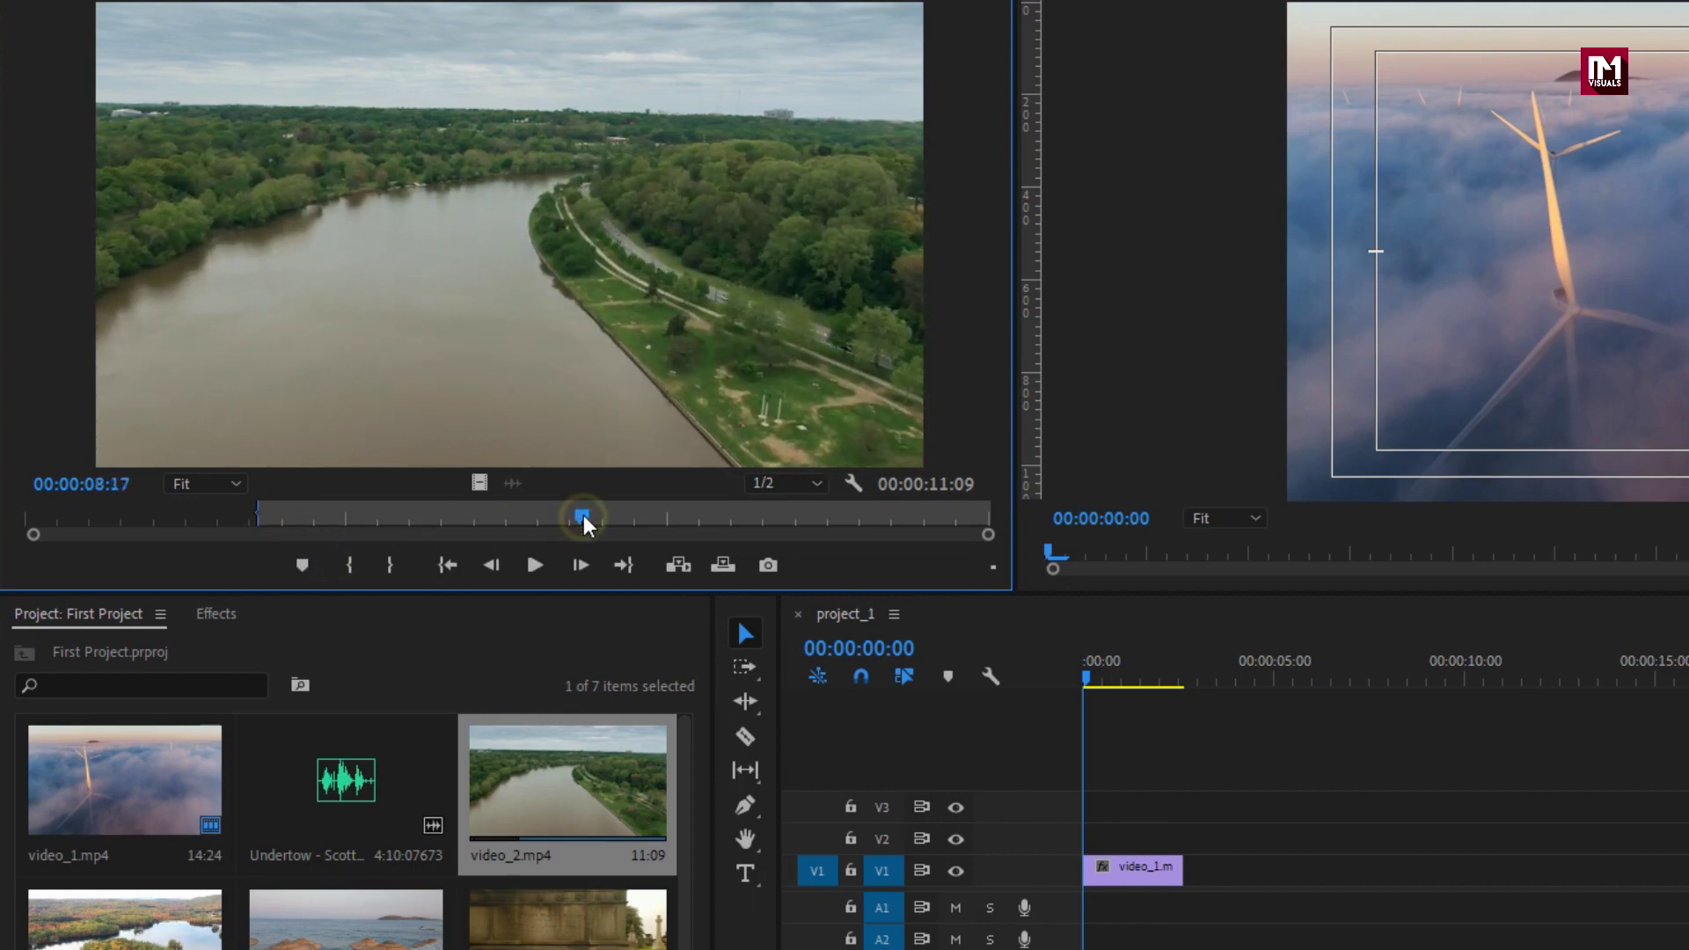
click(390, 566)
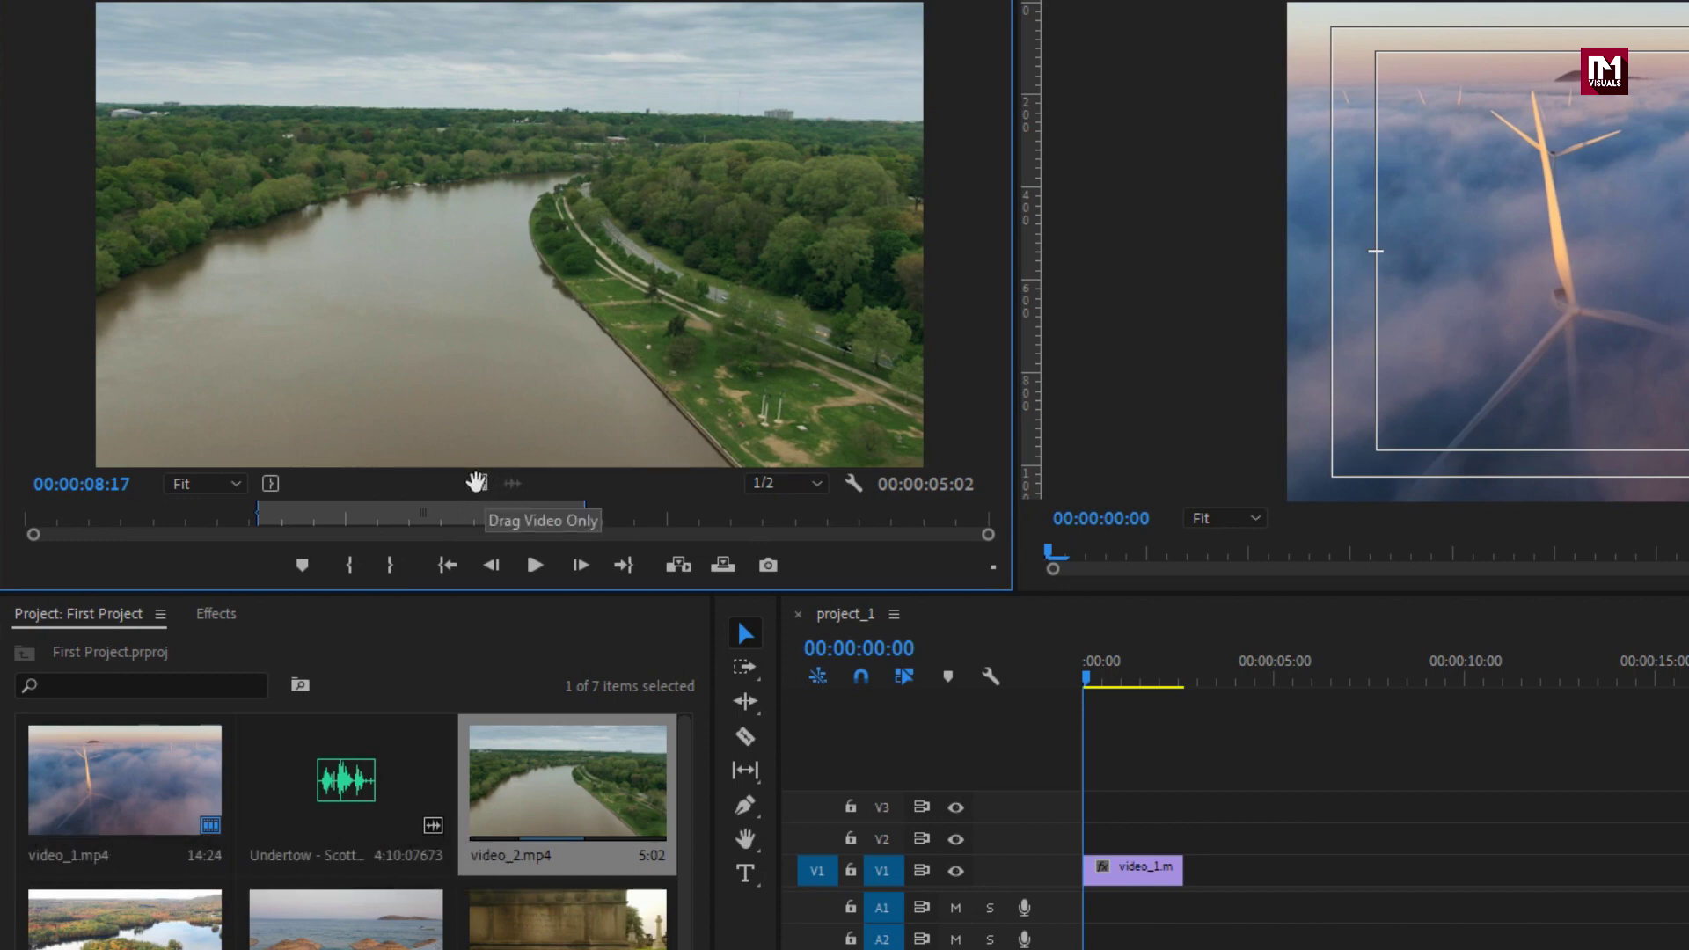
drag(476, 483, 1192, 878)
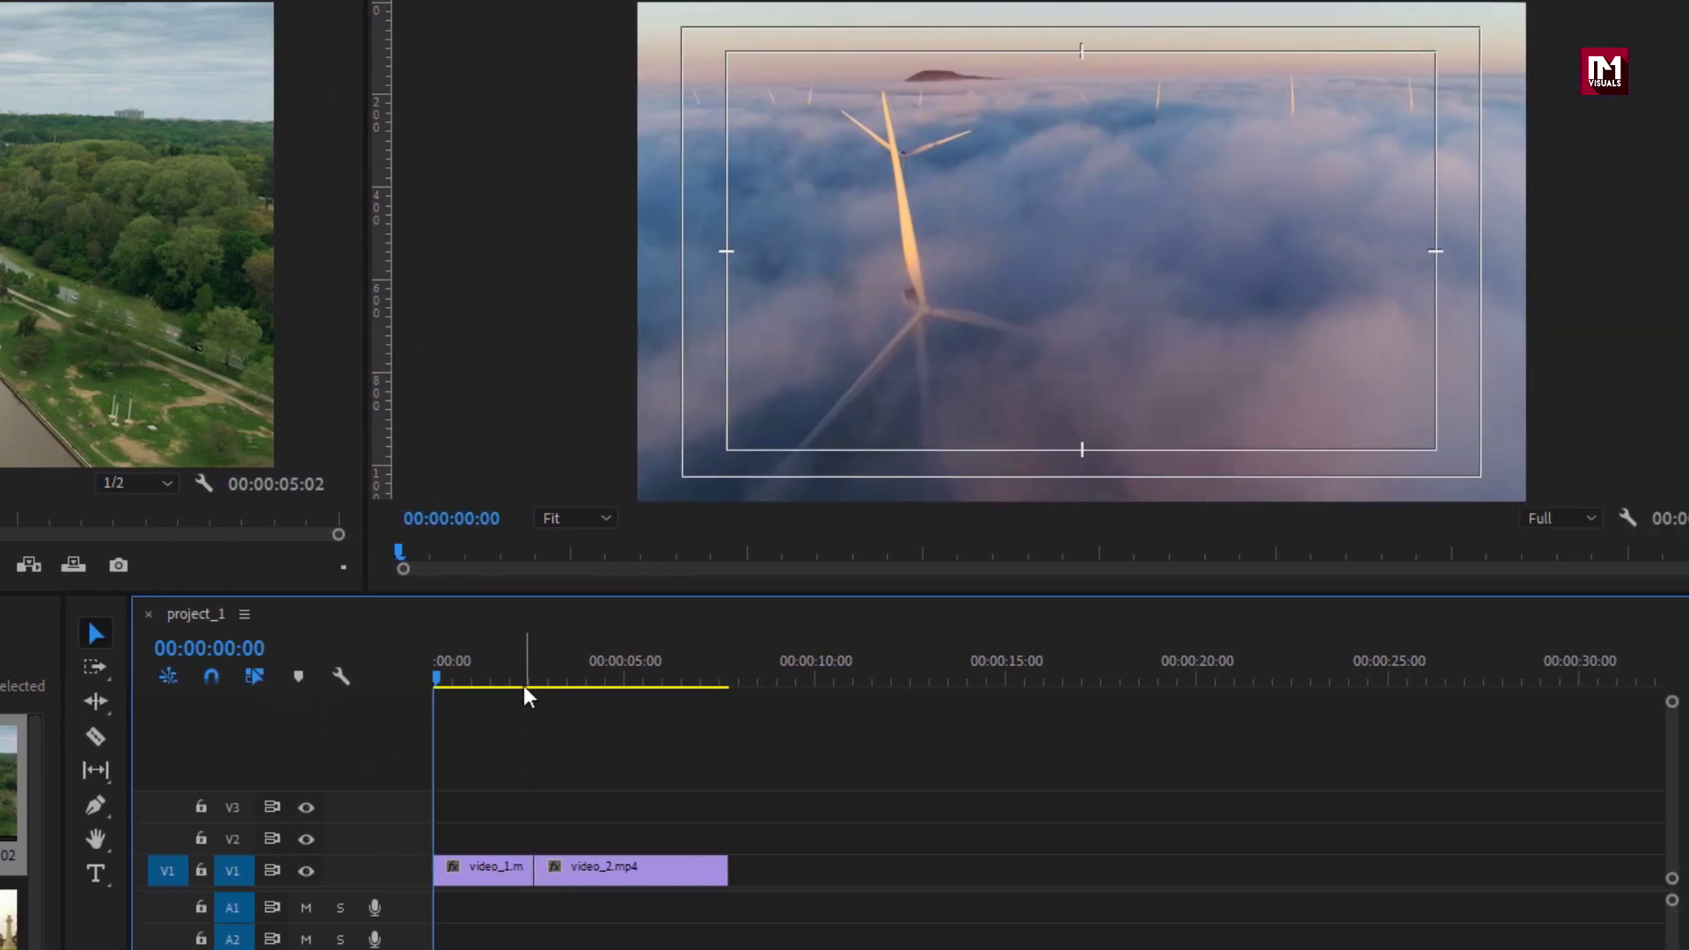
drag(525, 683, 603, 680)
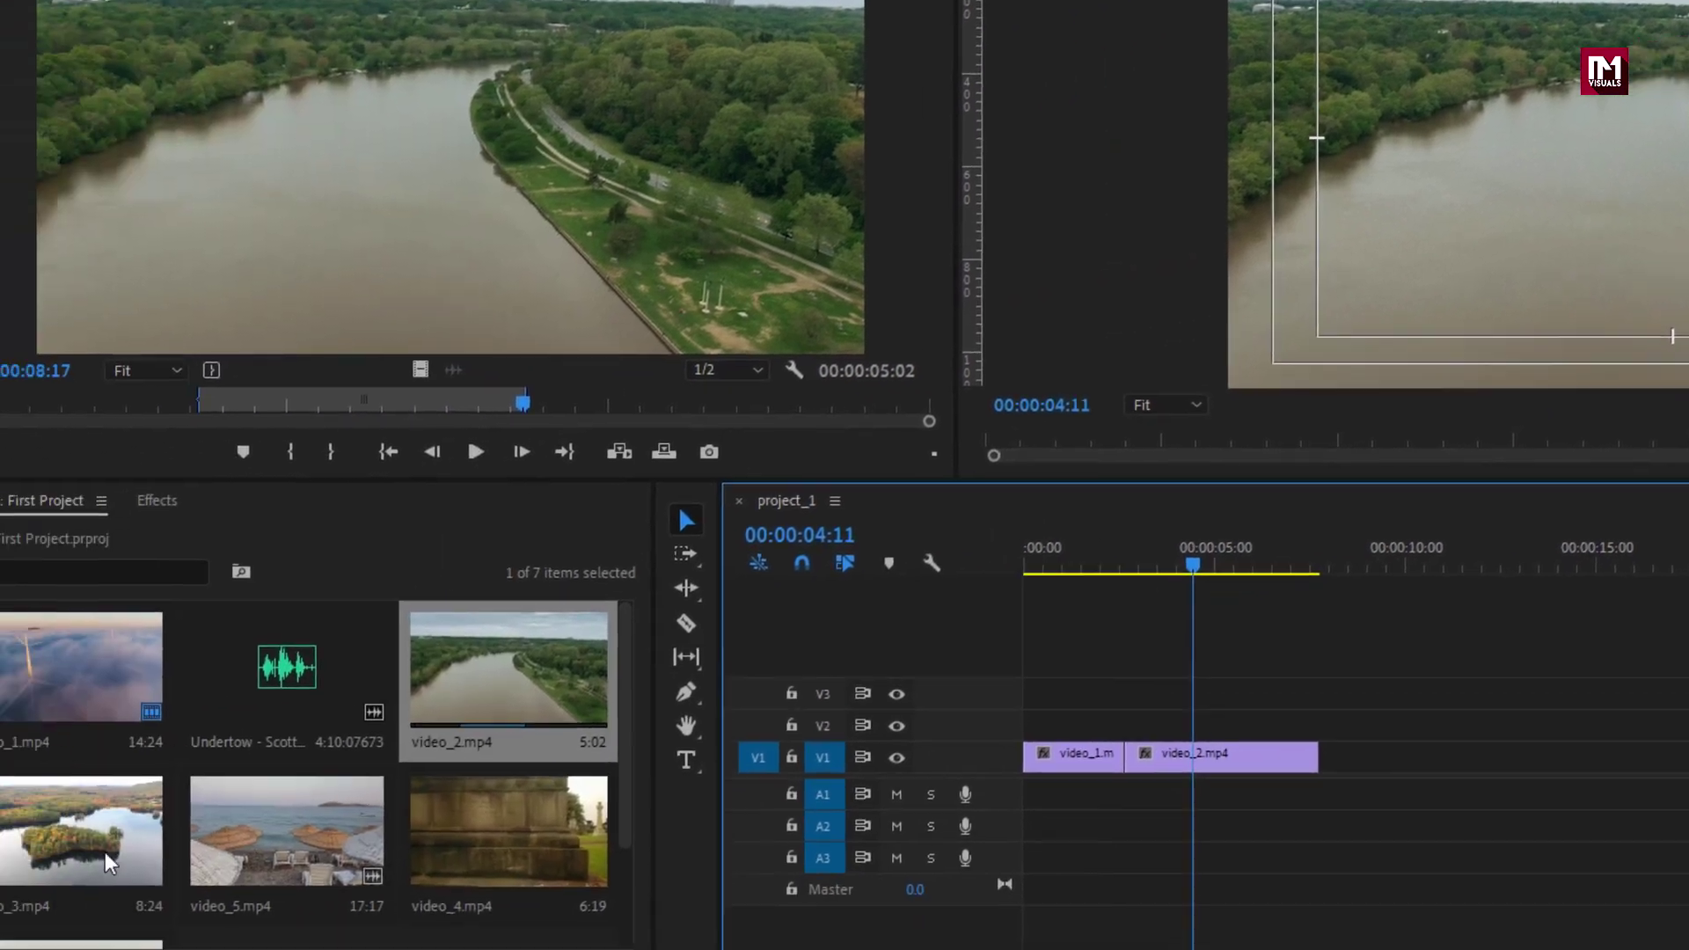
Trim video_3.mp4 with In/Out points and append it, then add video_4.mp4 after it.
click(115, 832)
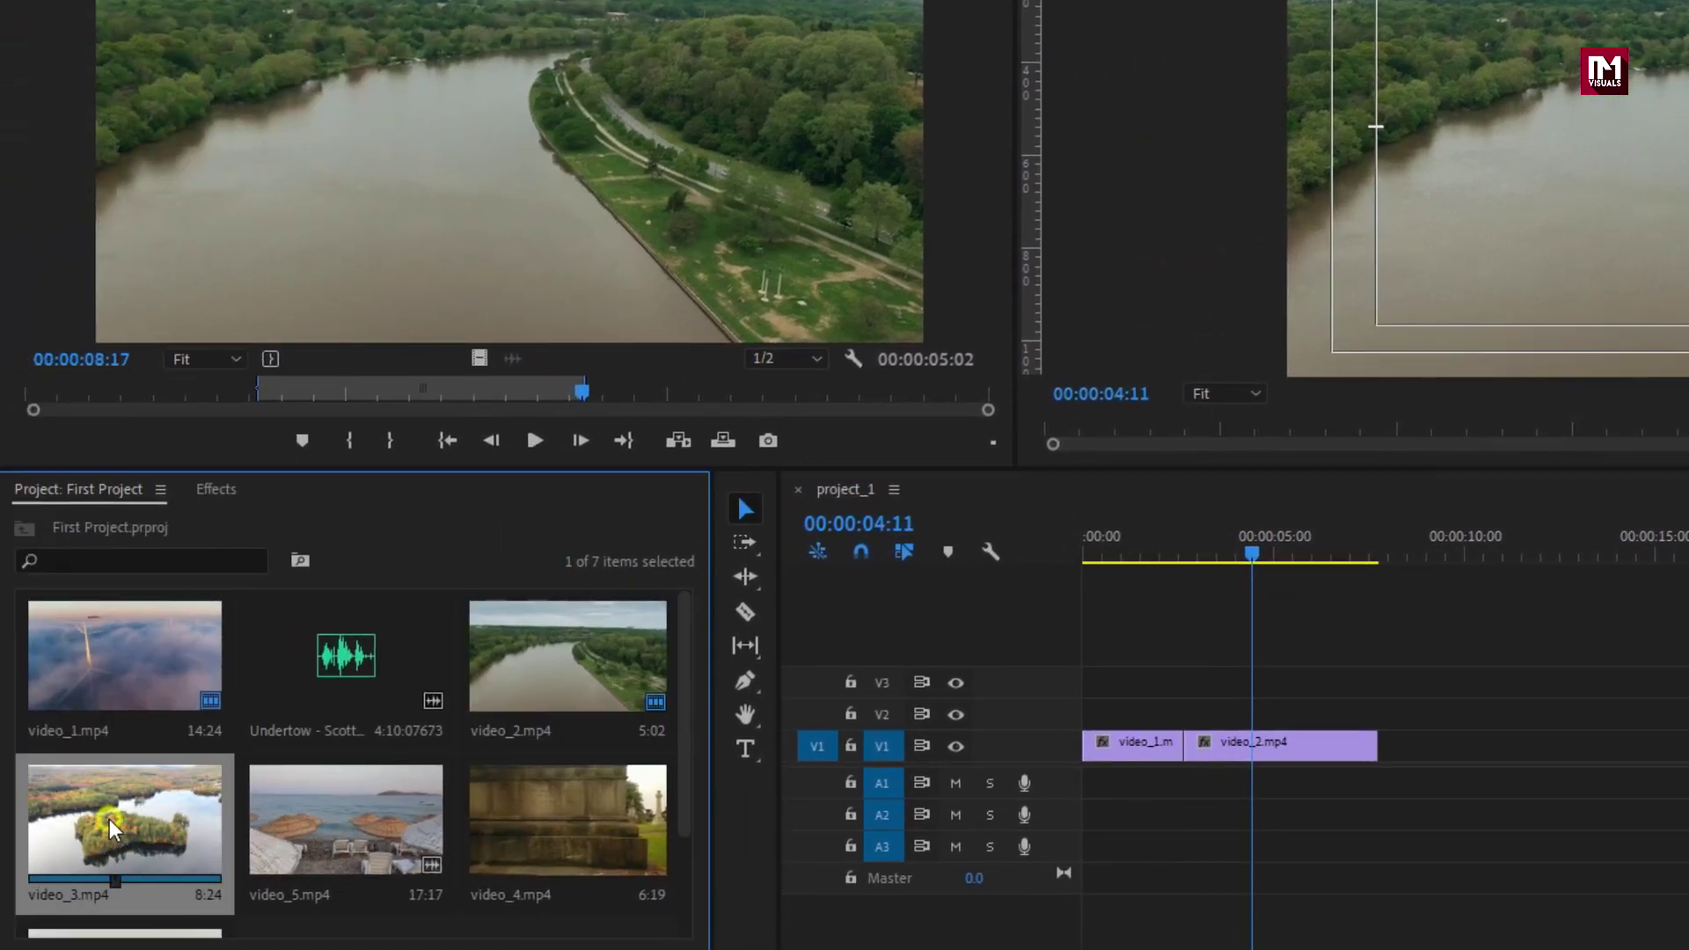
double_click(110, 819)
drag(150, 405, 716, 388)
key(i)
click(392, 440)
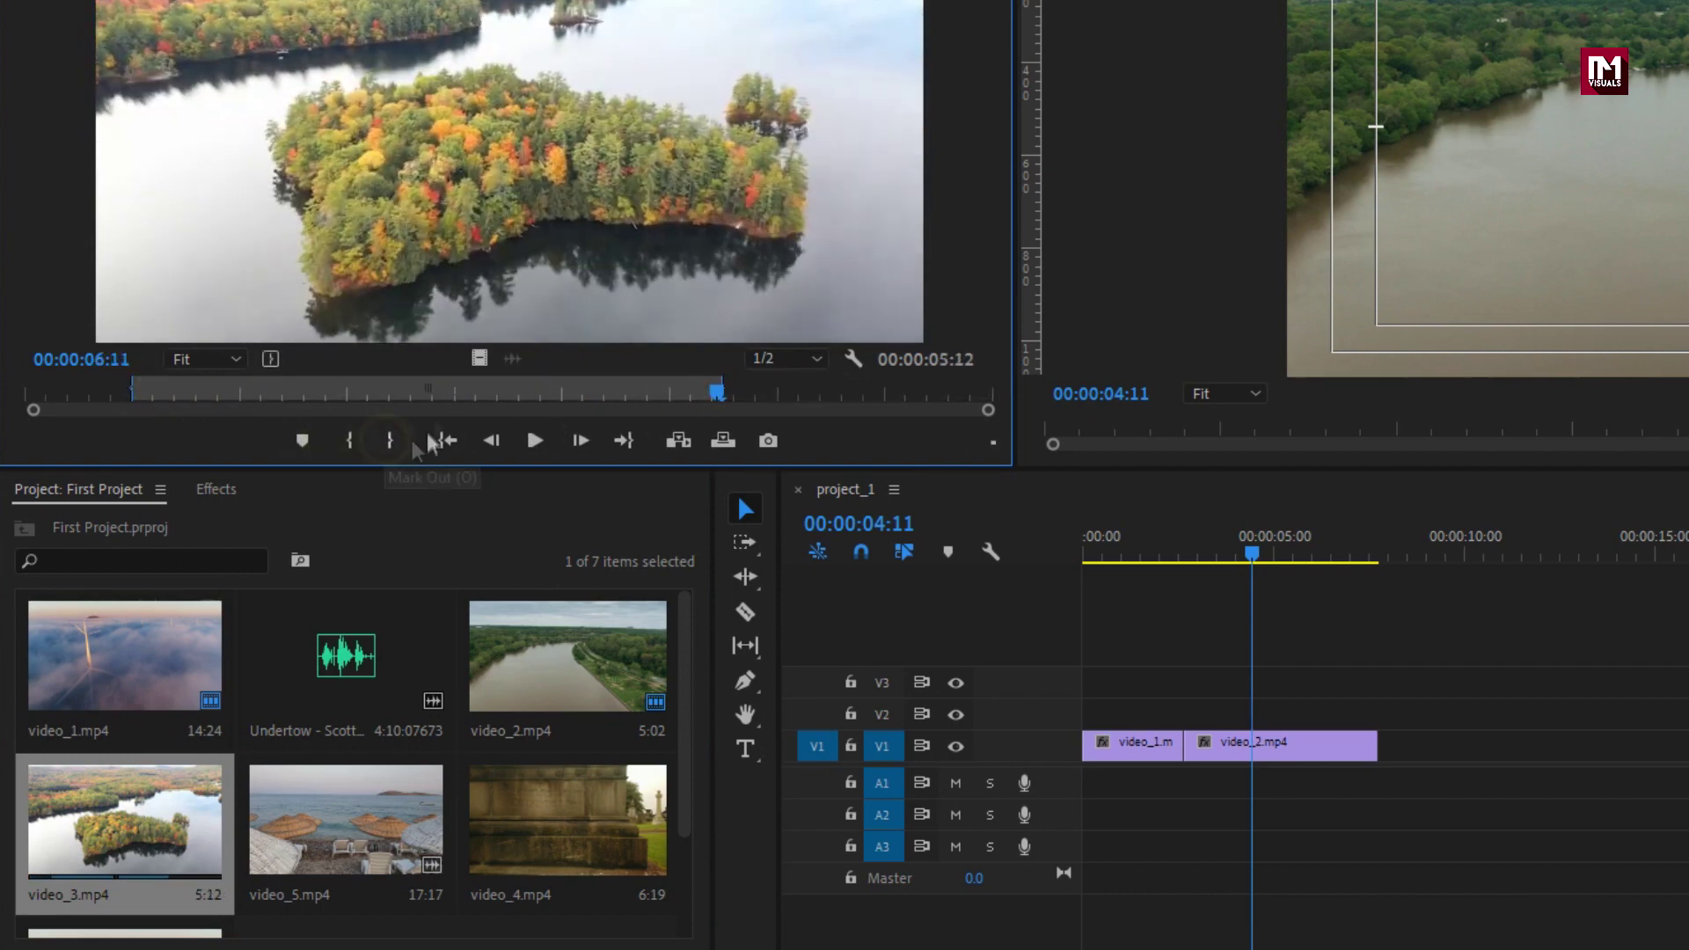
drag(428, 263, 1386, 744)
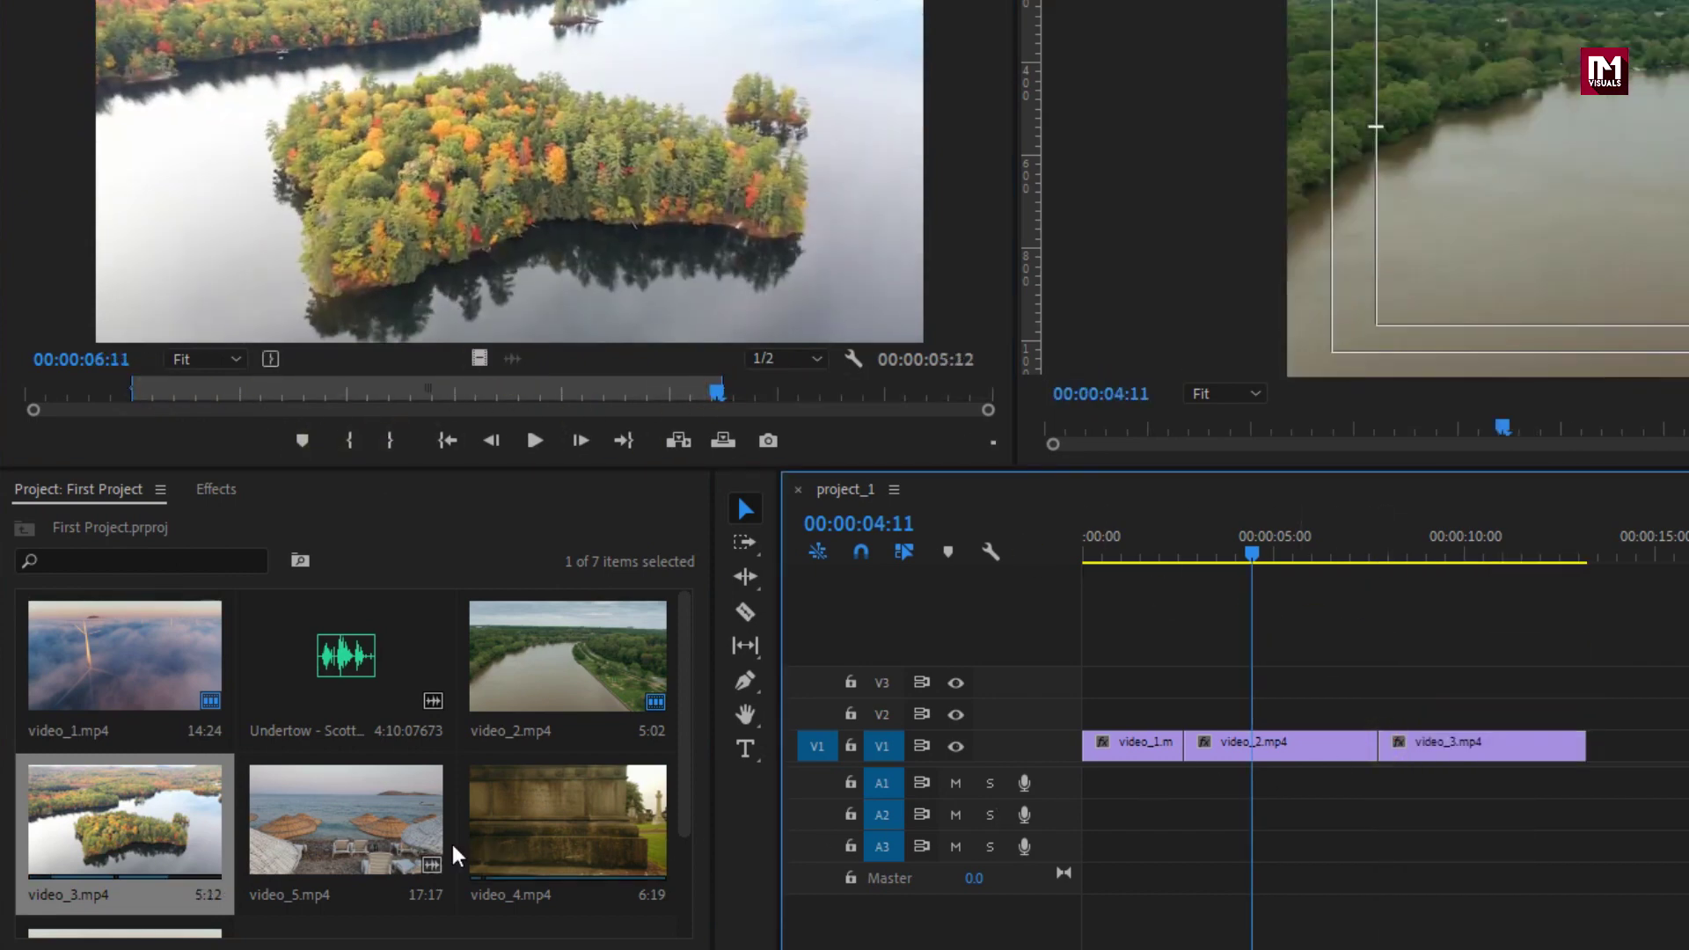
drag(528, 823, 1594, 754)
Mark In and Out on video_5.mp4 and drop the 7:22 section after video_4.
double_click(318, 814)
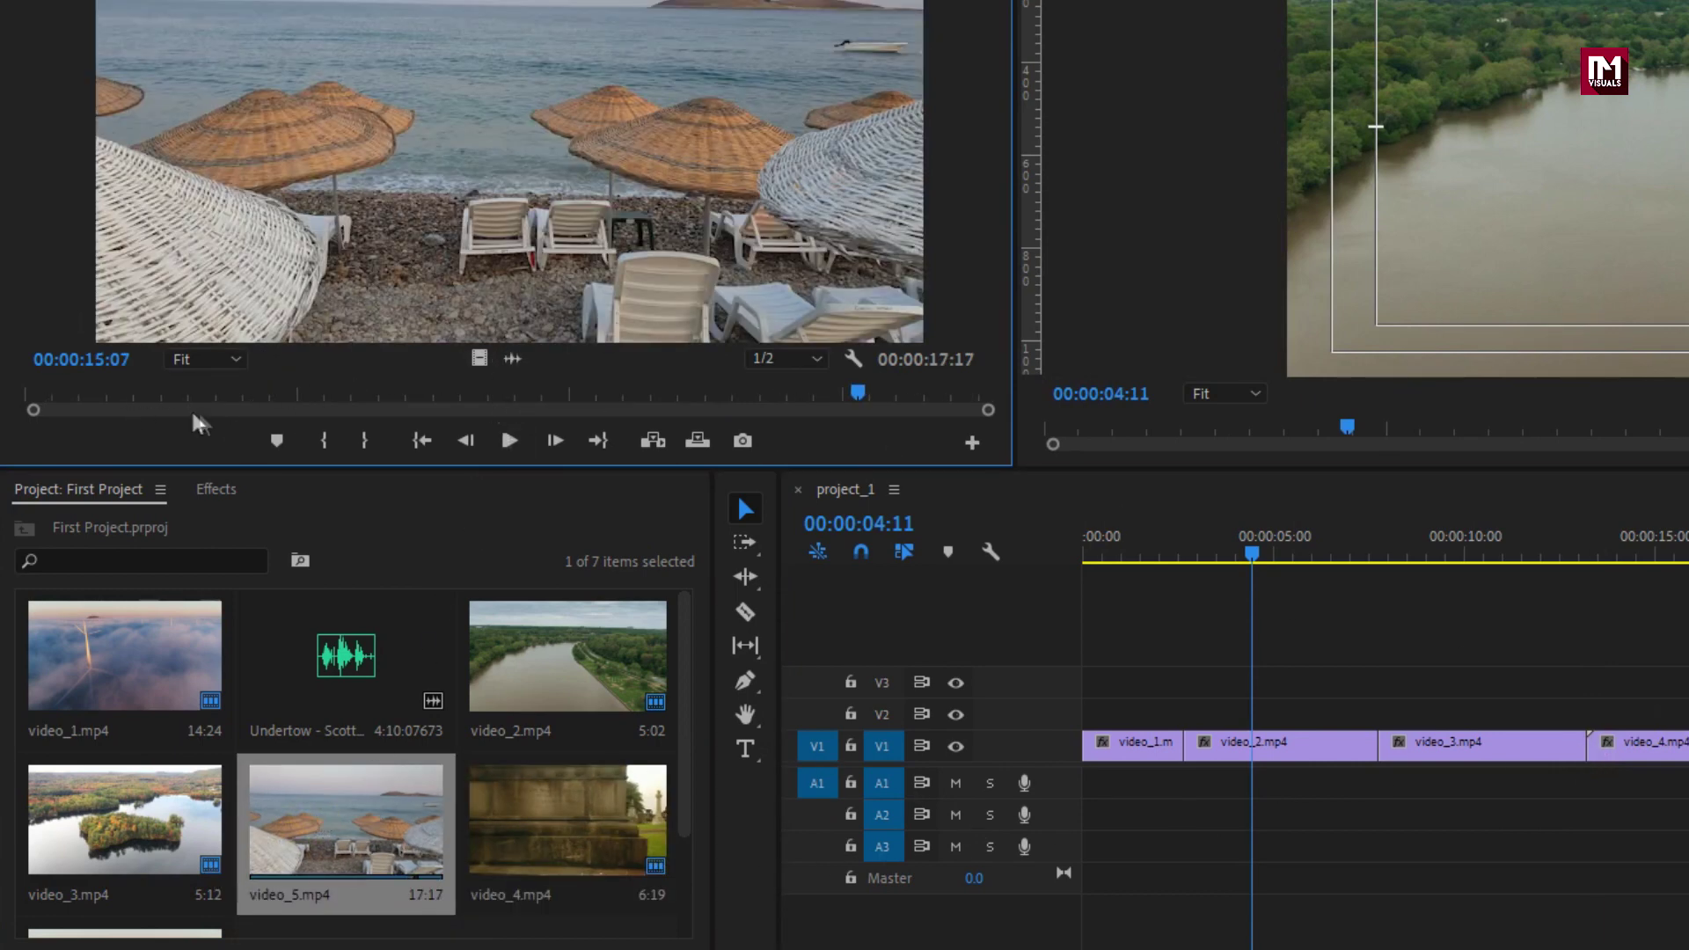
click(509, 440)
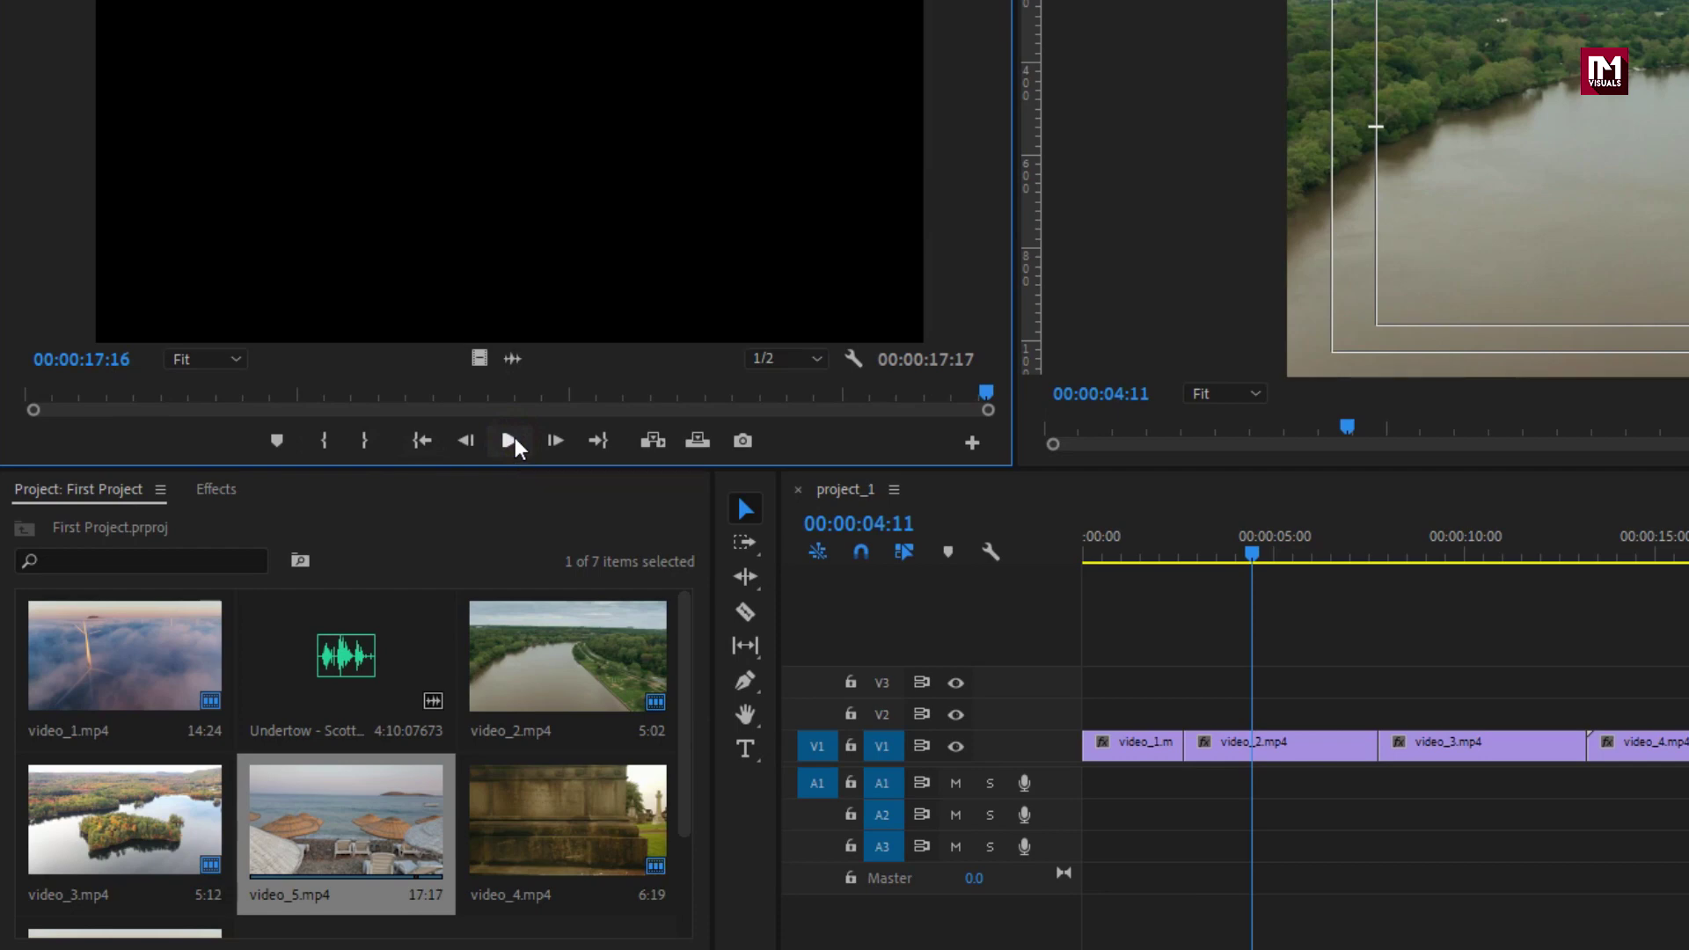
click(514, 442)
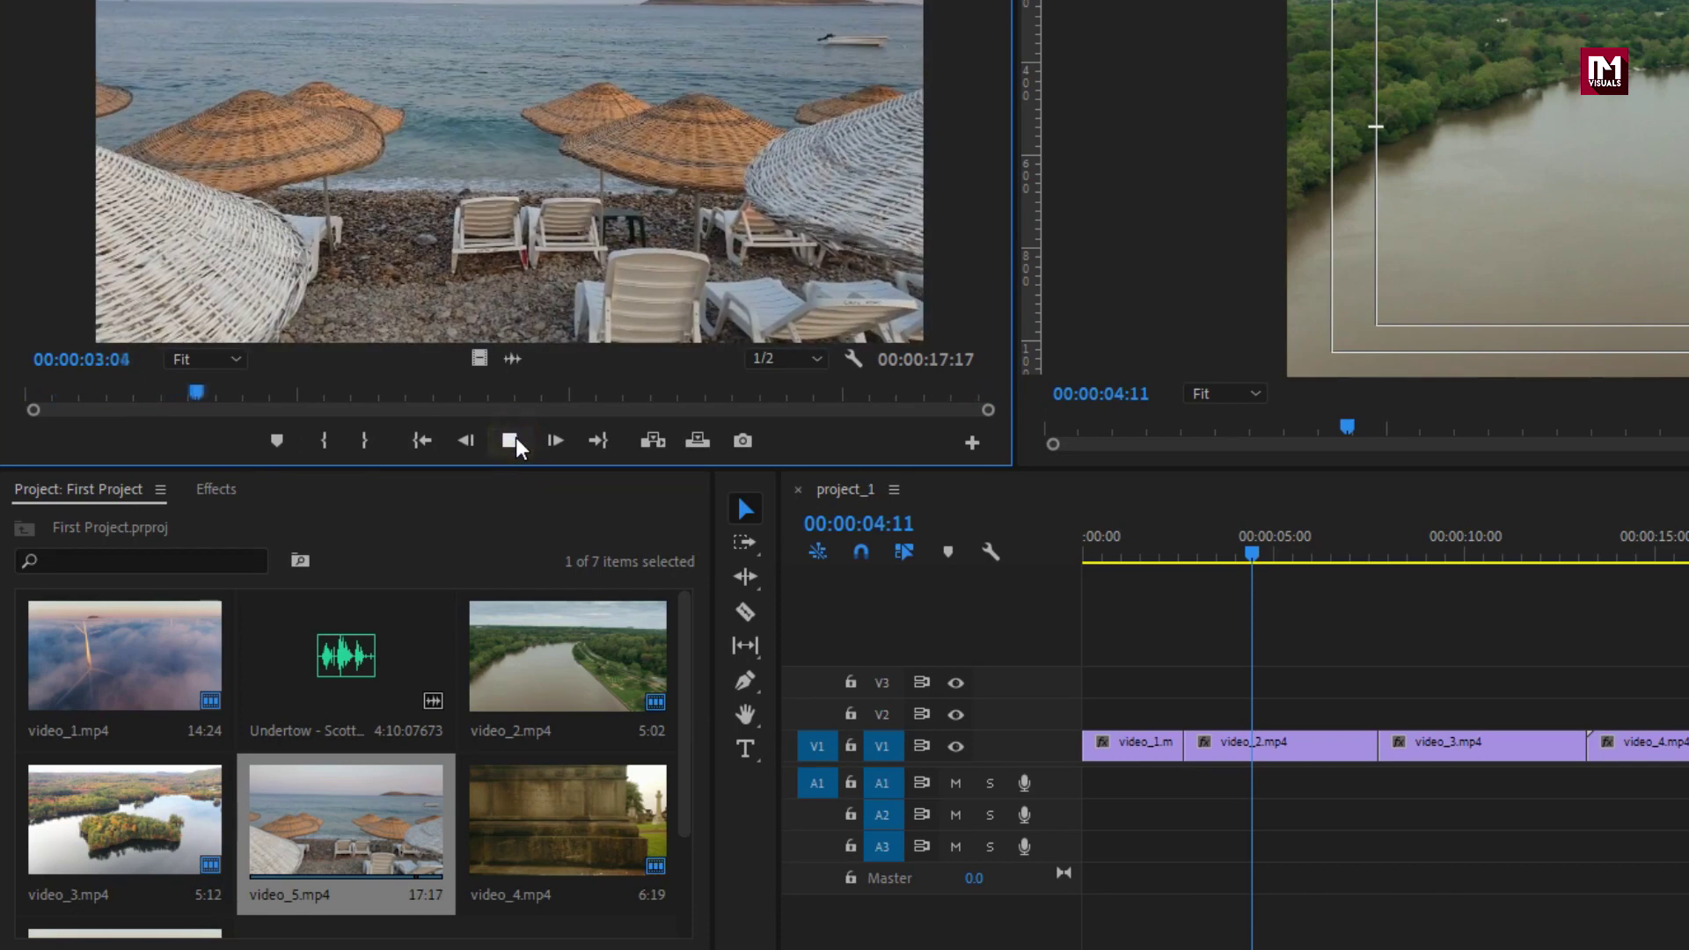
click(509, 441)
click(158, 394)
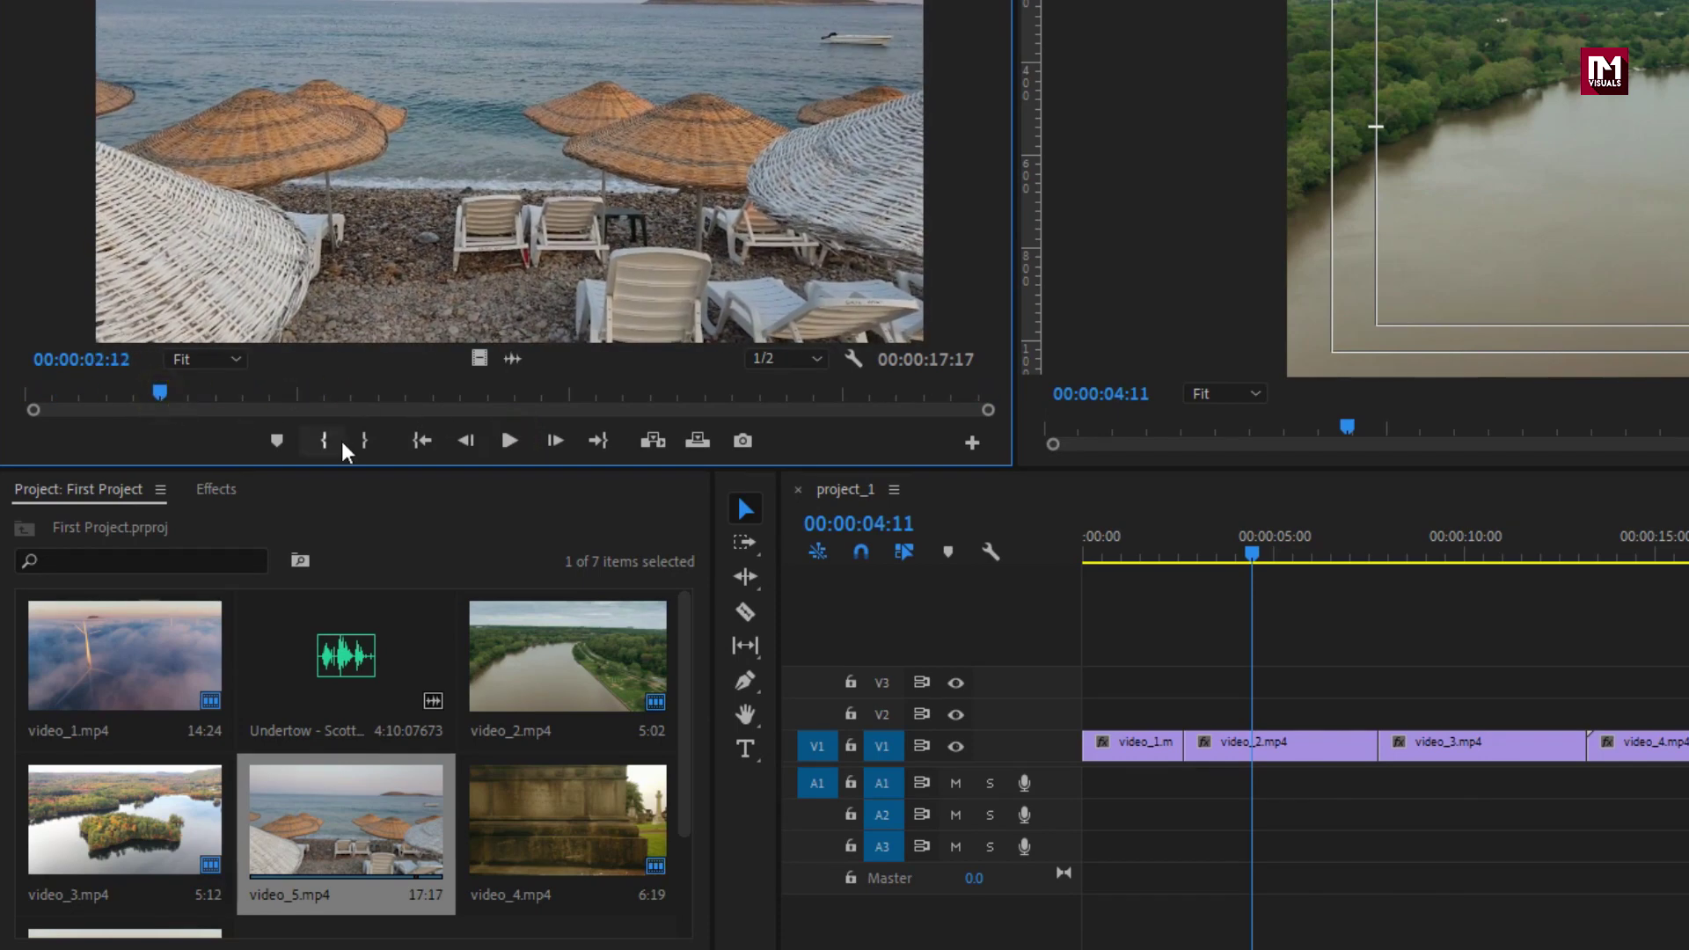
click(328, 441)
drag(168, 398, 594, 393)
click(390, 441)
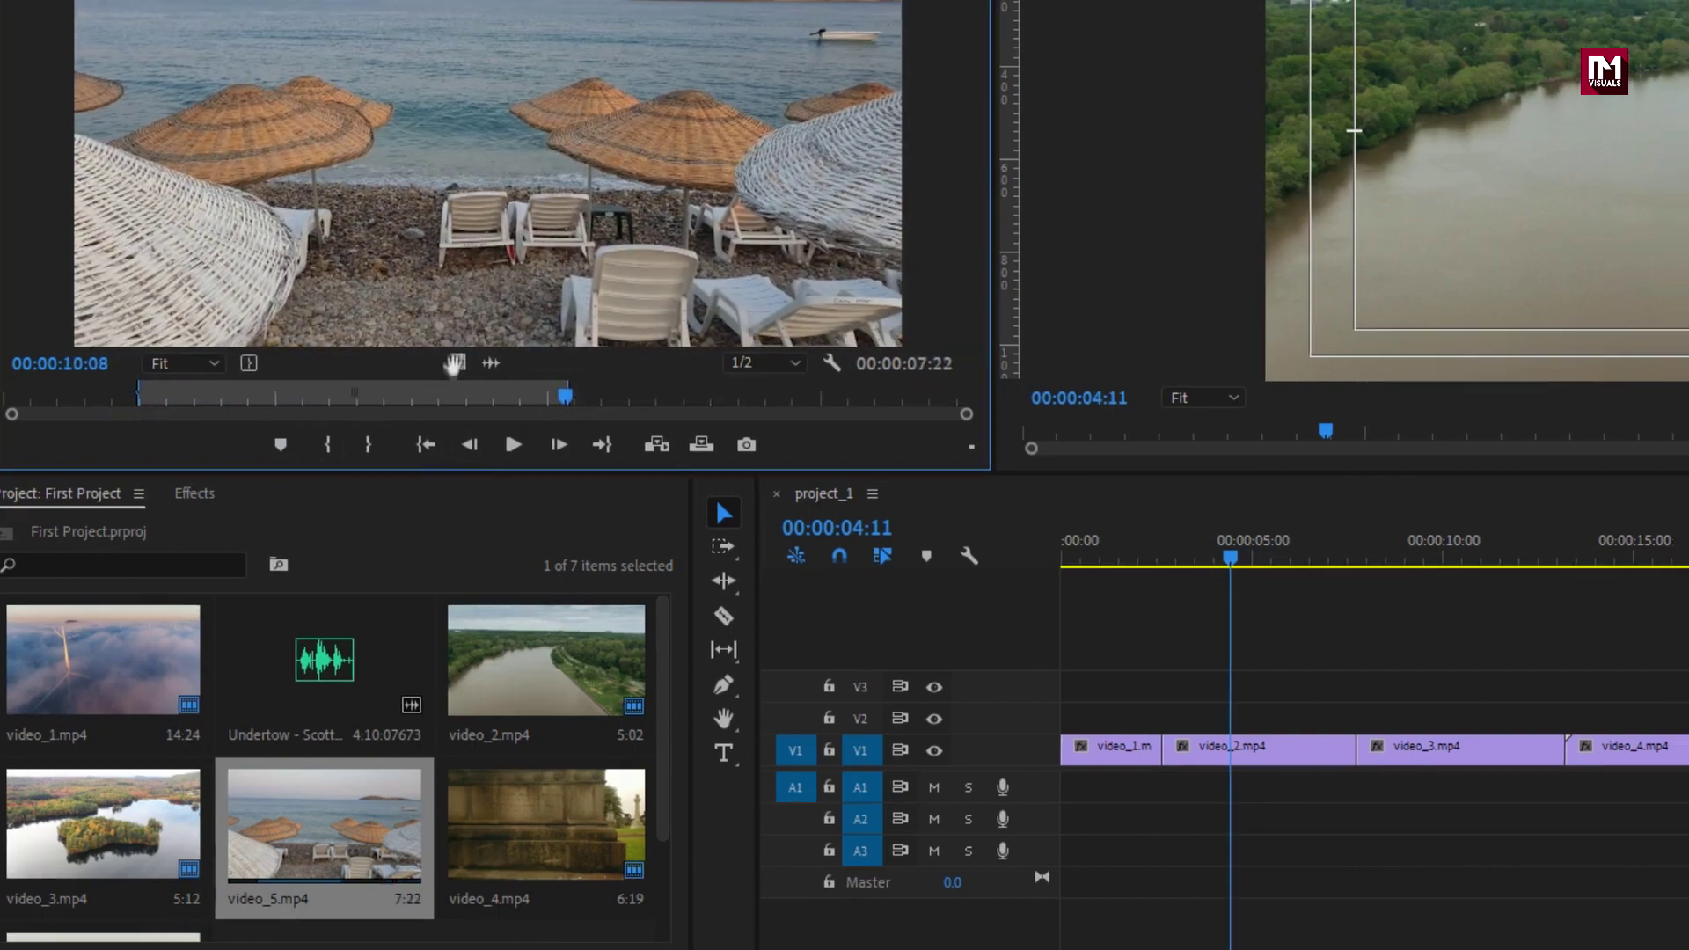
drag(510, 220, 1306, 571)
drag(1334, 693, 1513, 816)
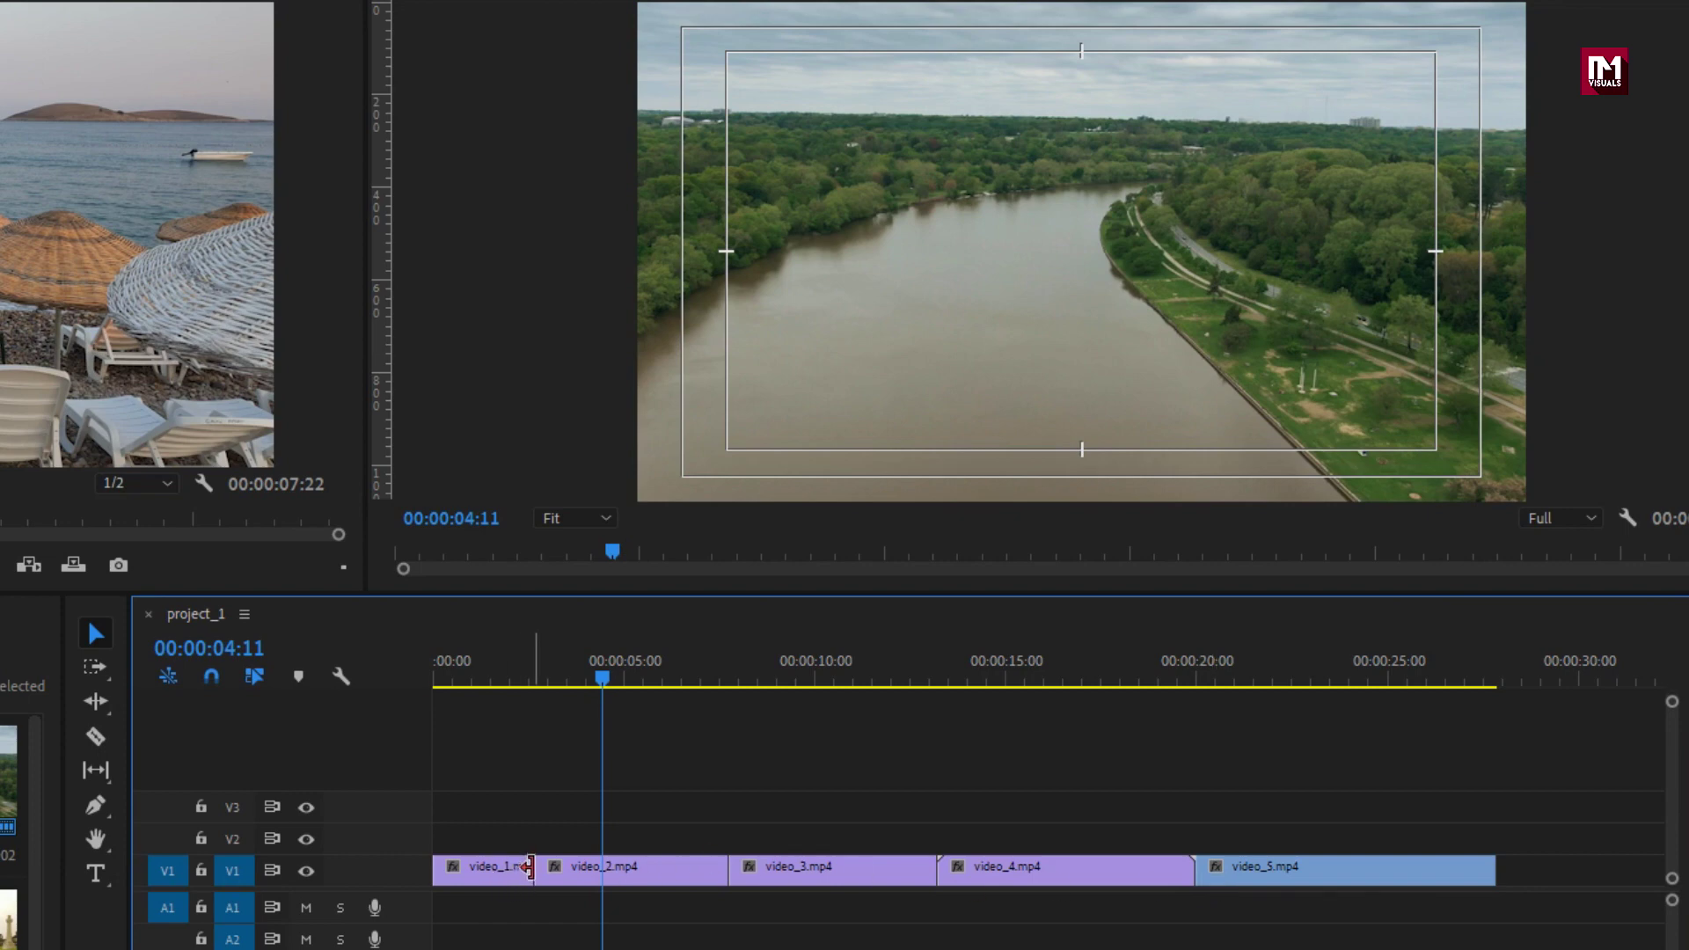
Move the playhead to the first cut and select Cross Dissolve under Video Transitions > Dissolve.
drag(526, 678, 546, 680)
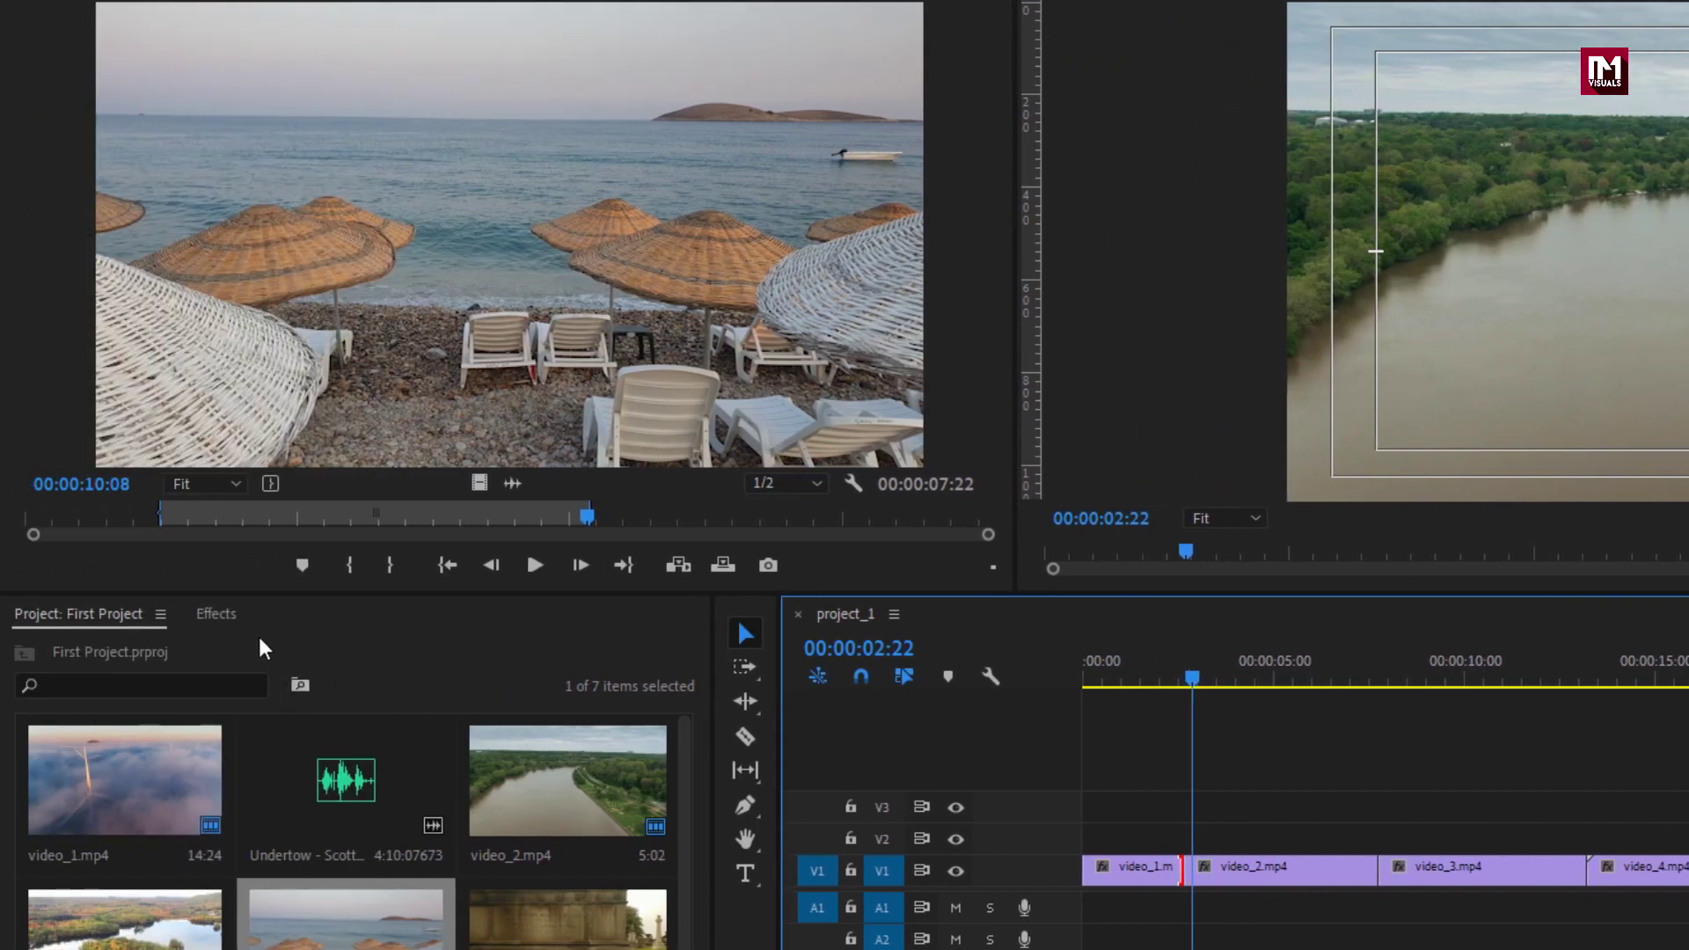
click(227, 616)
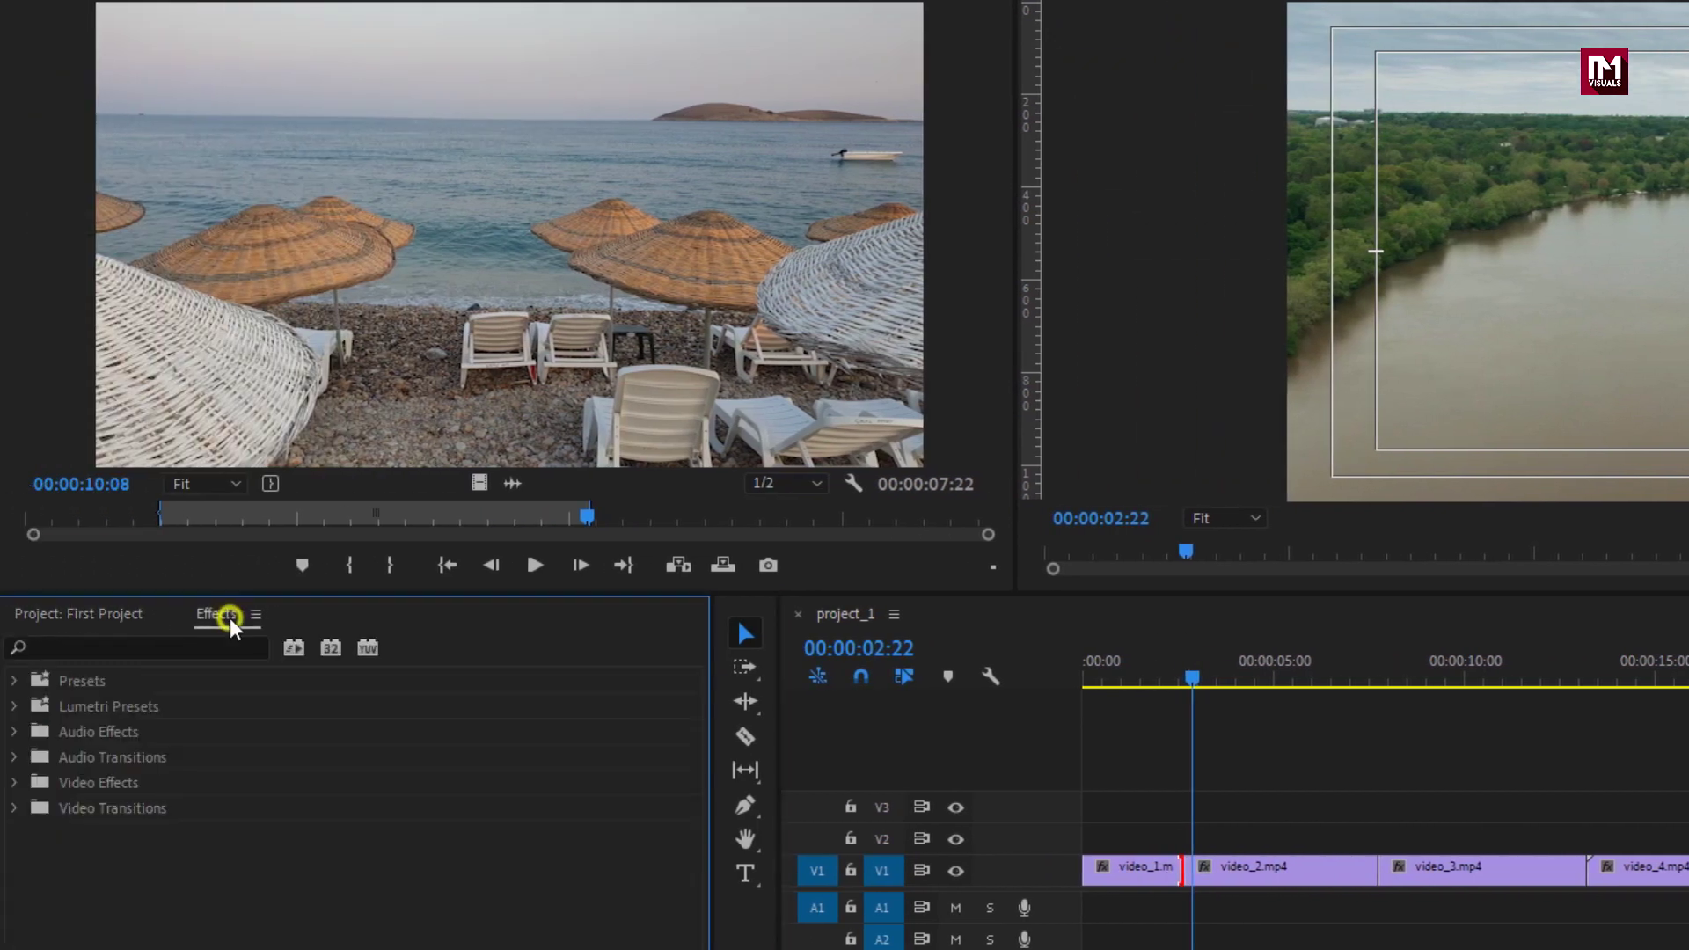
click(10, 810)
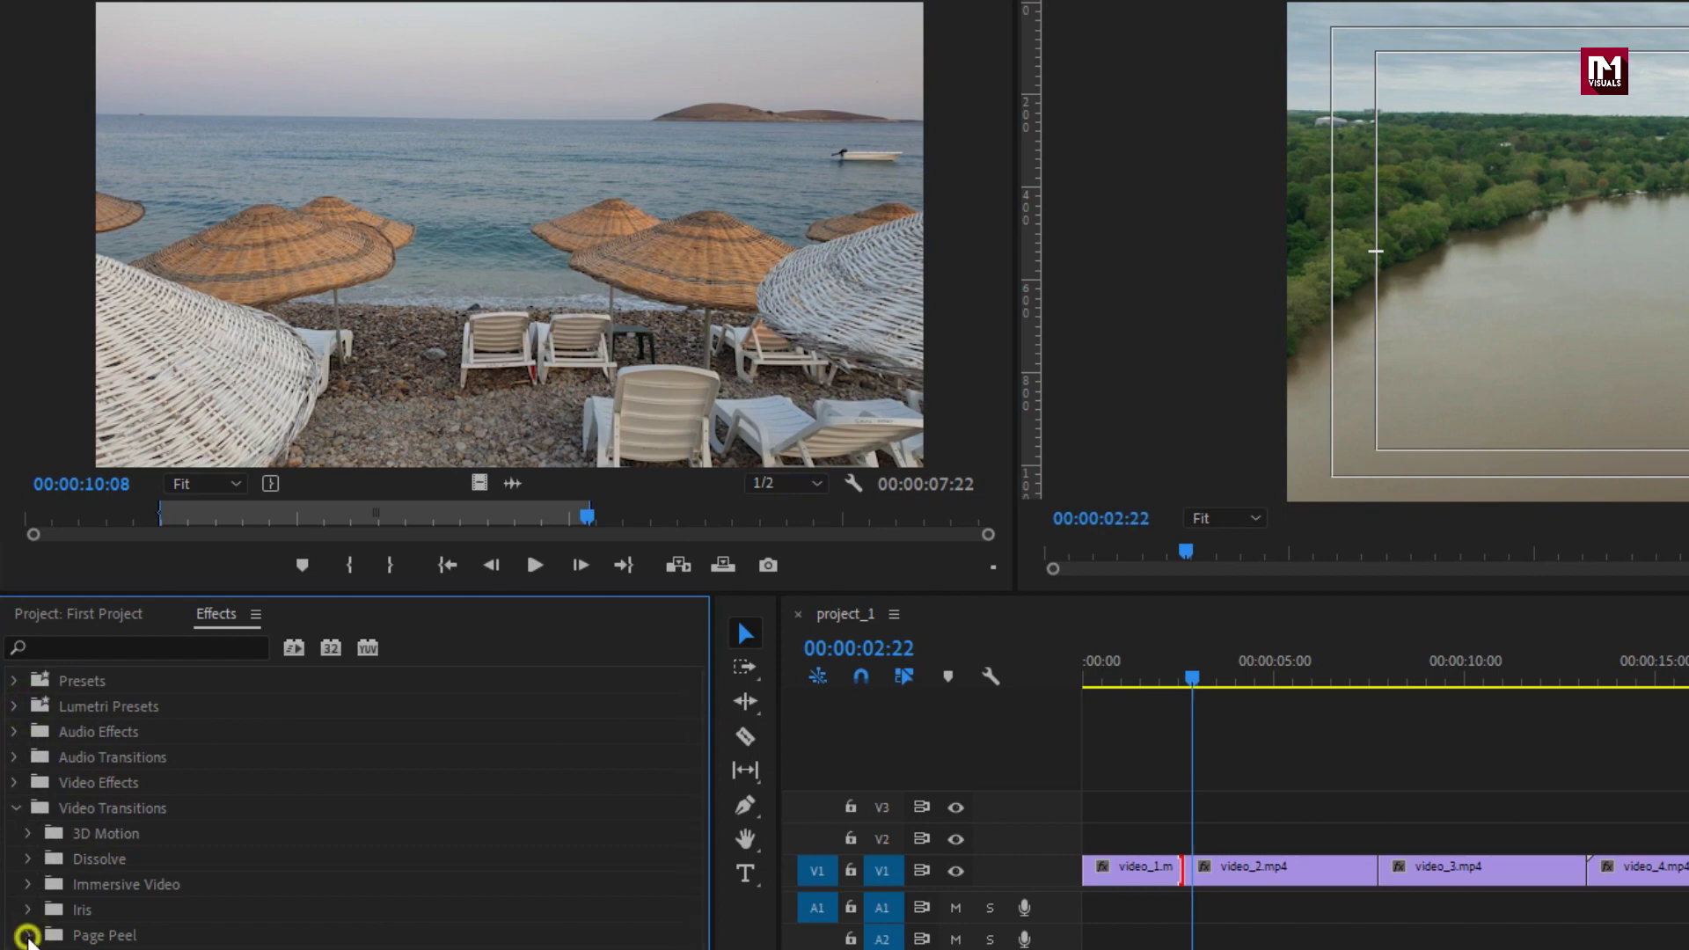
click(28, 884)
click(30, 885)
click(30, 859)
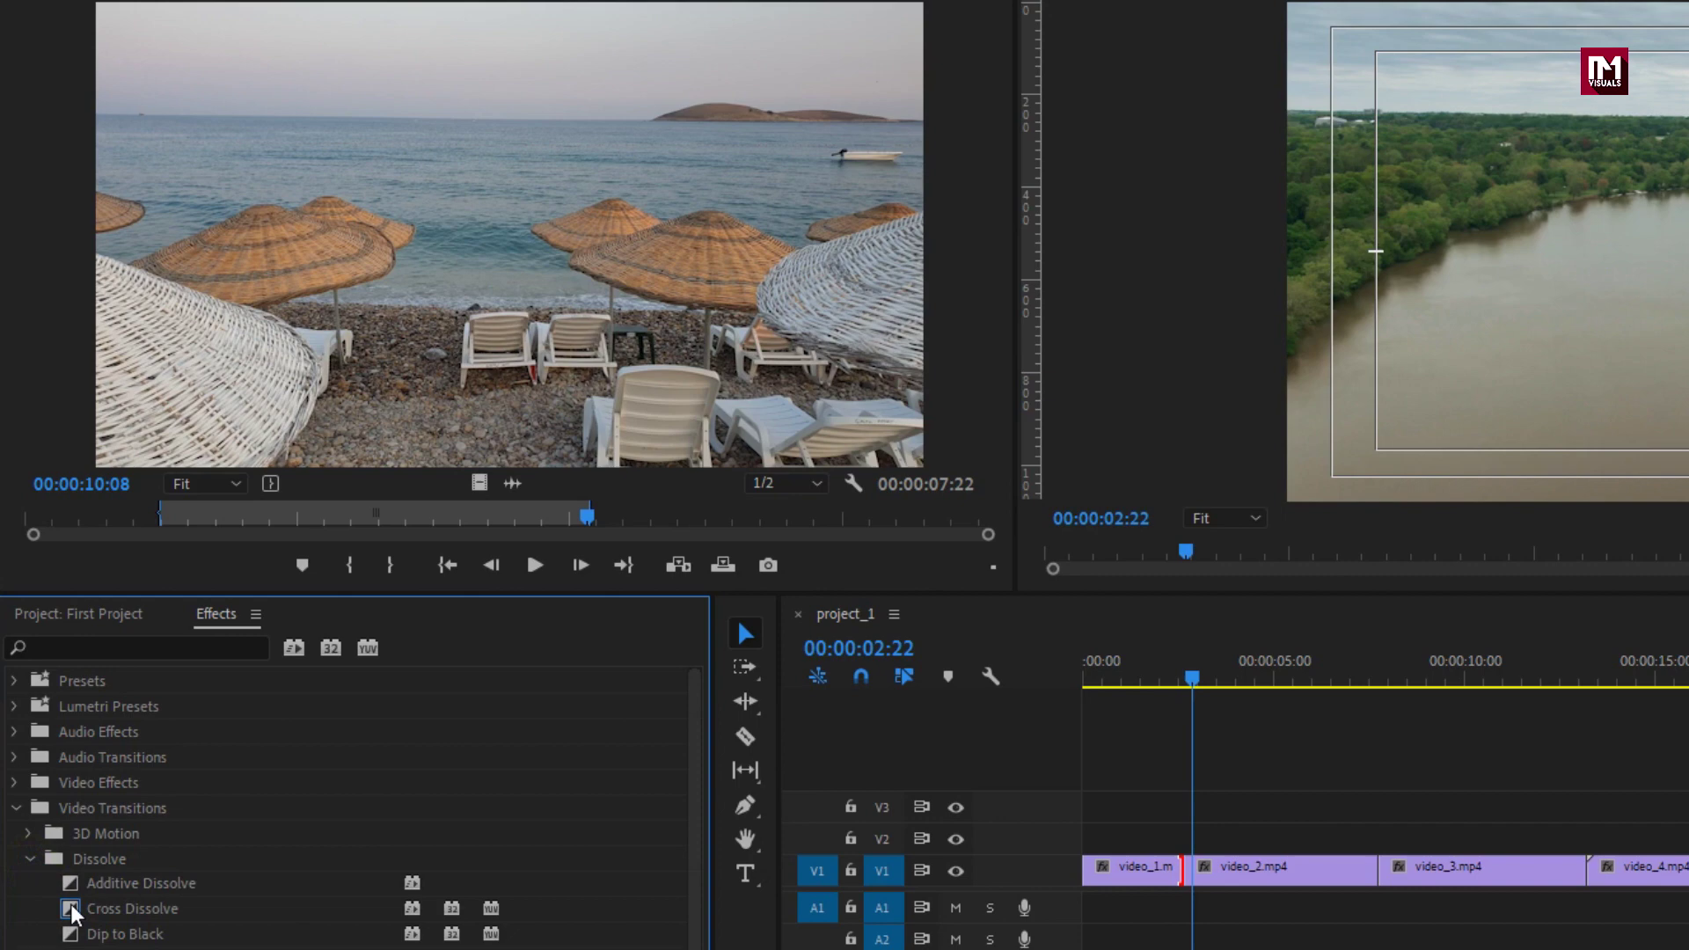
click(122, 912)
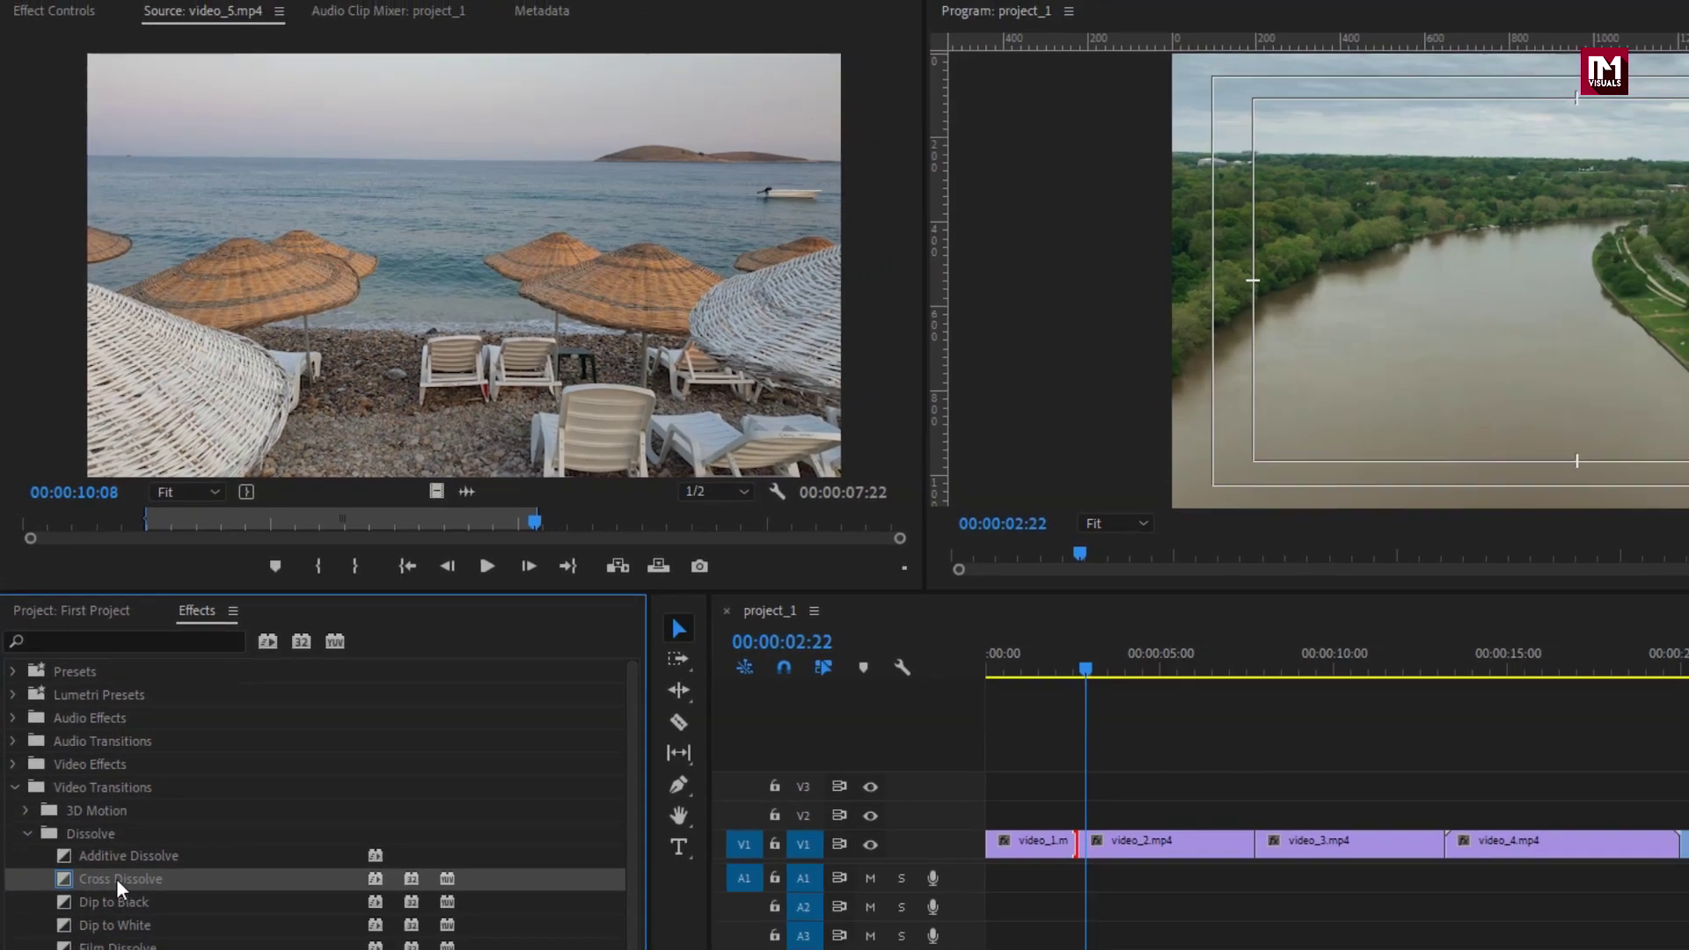
Add Cross Dissolve at the video_1/video_2, video_2/video_3 and video_3/video_4 cuts, previewing the first.
drag(684, 884, 1054, 852)
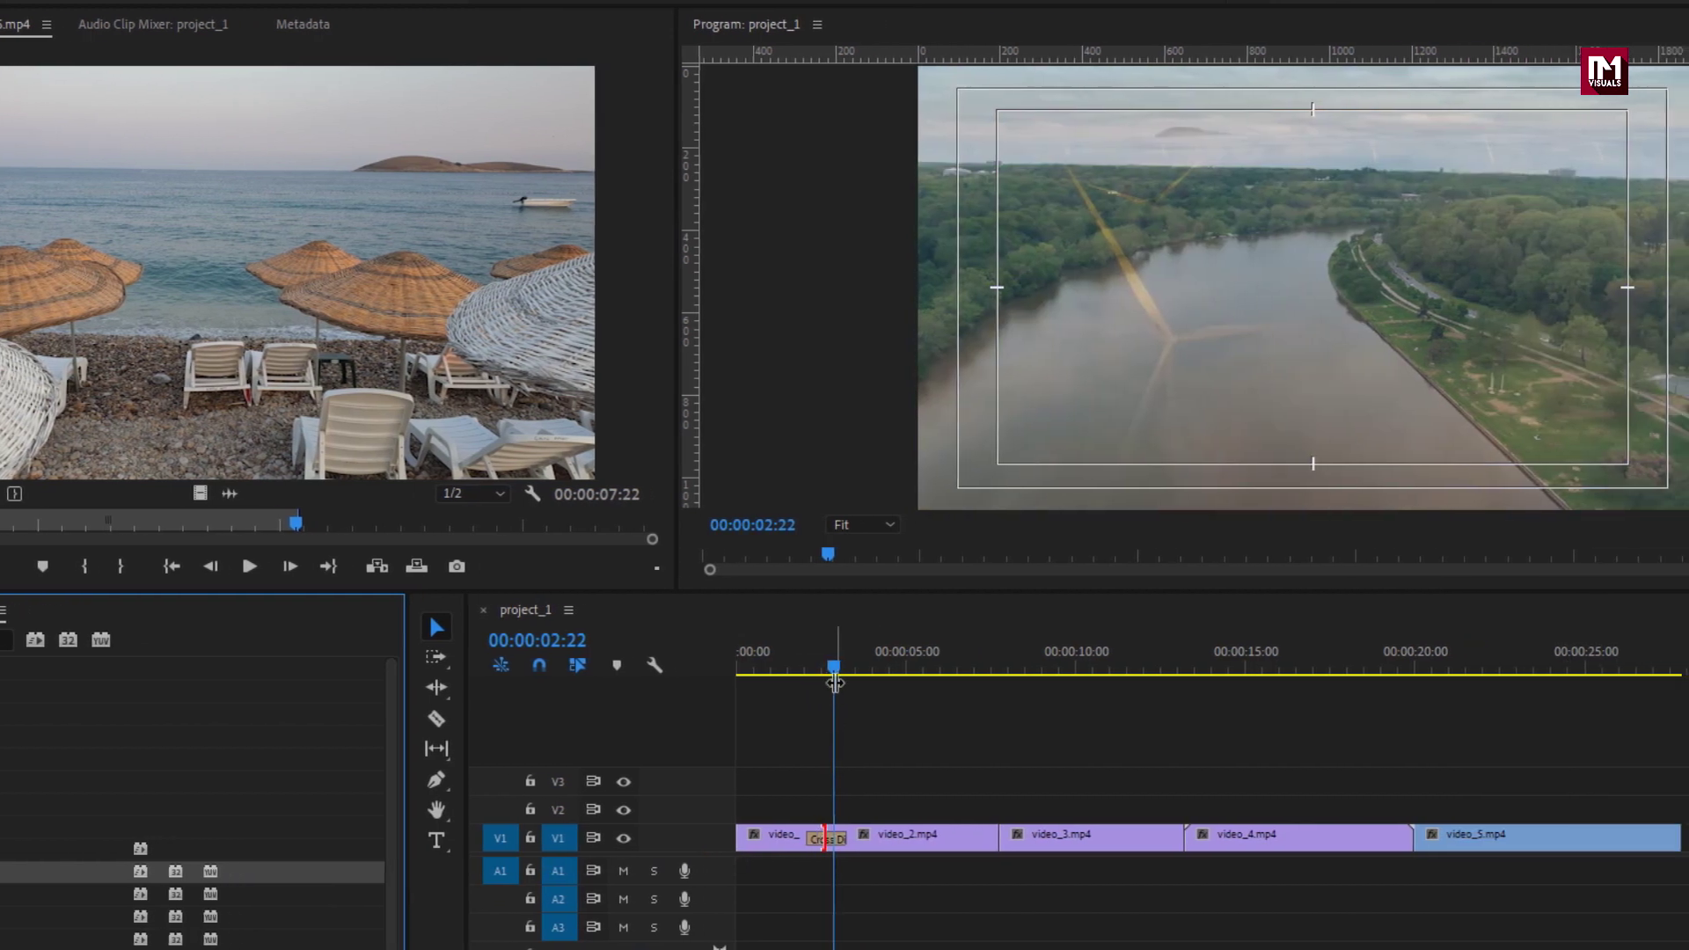
mouse_move(834, 667)
mouse_down()
mouse_move(806, 673)
mouse_move(851, 673)
mouse_up()
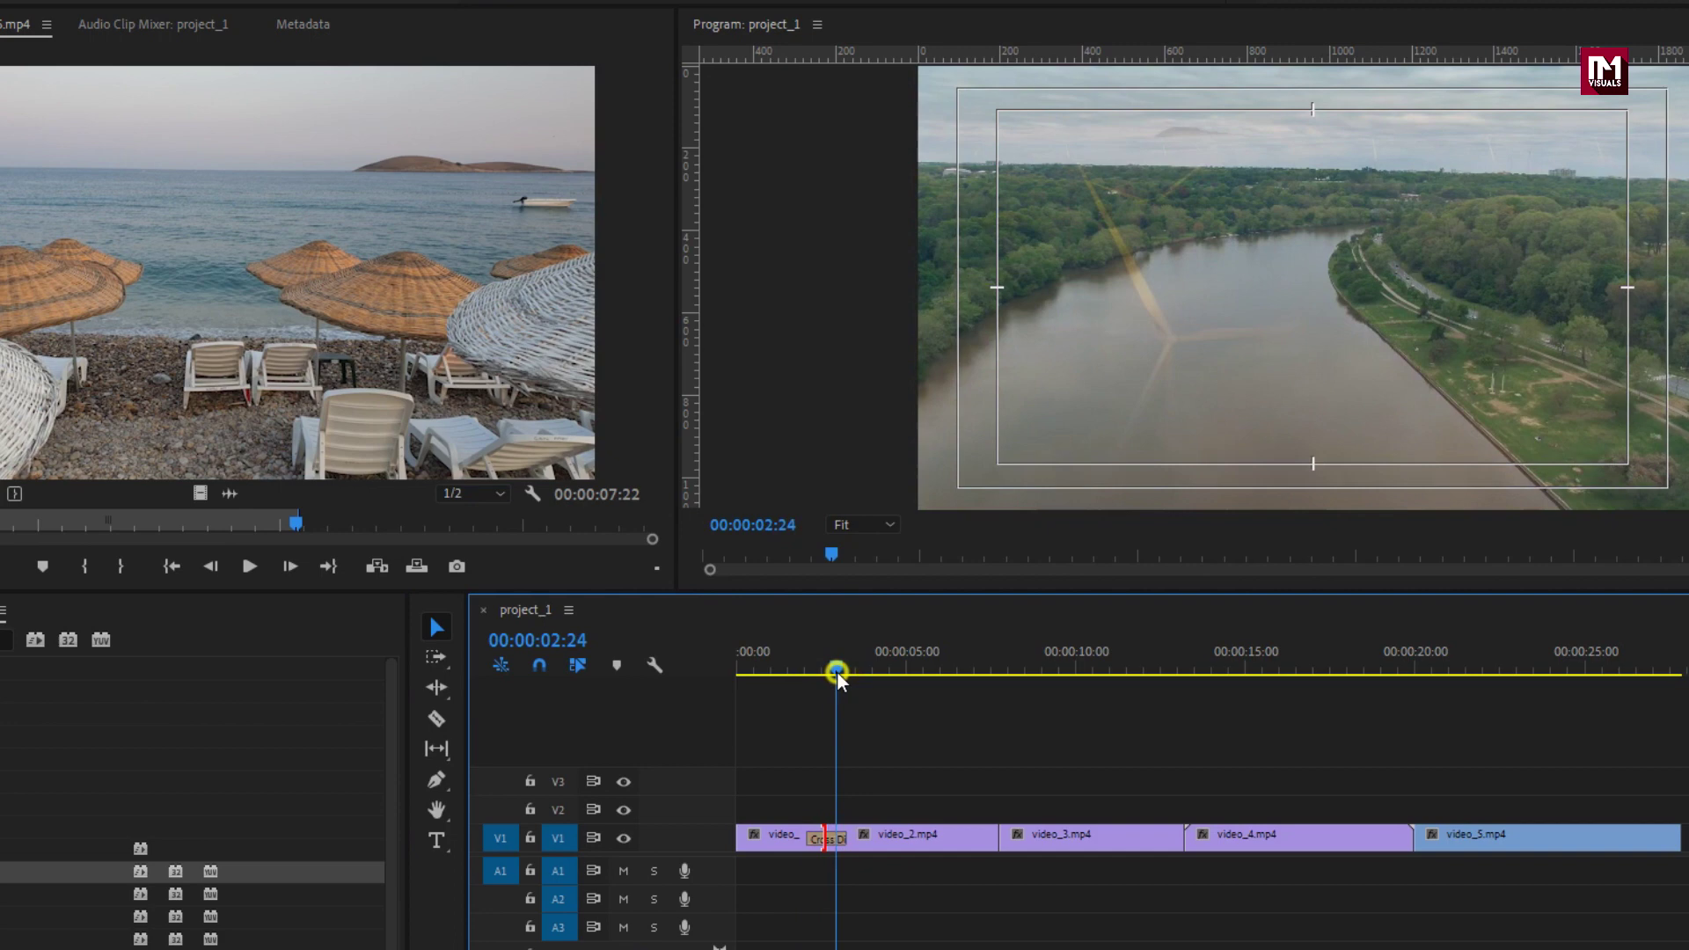
drag(836, 672, 799, 677)
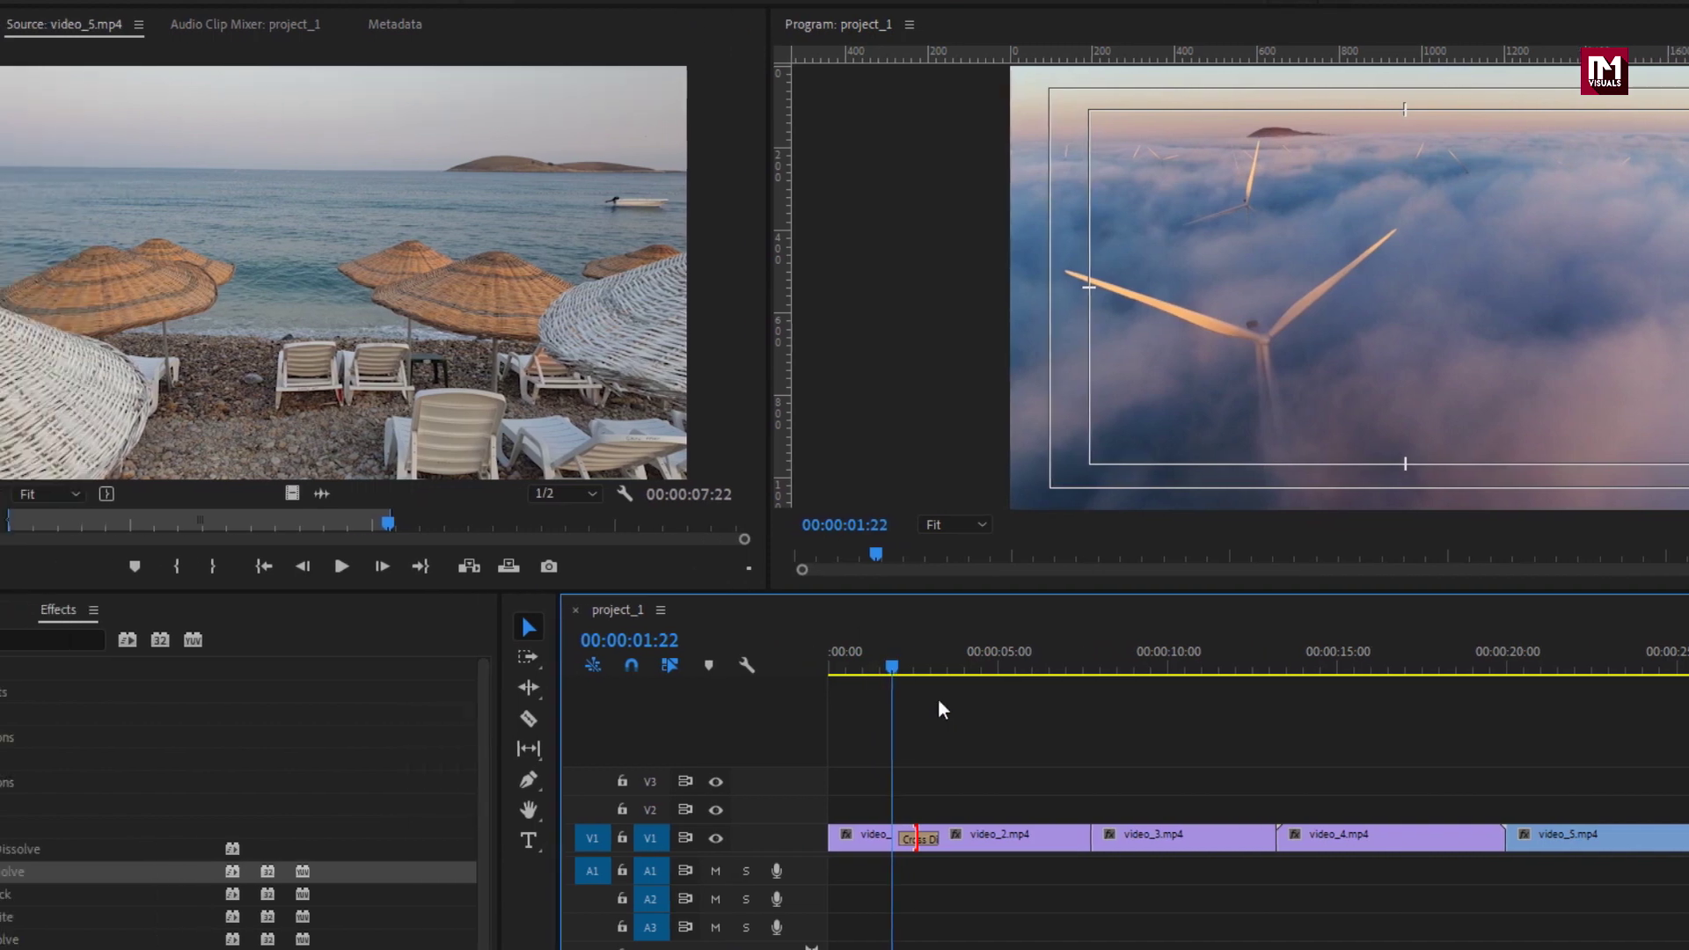
drag(124, 871, 1225, 838)
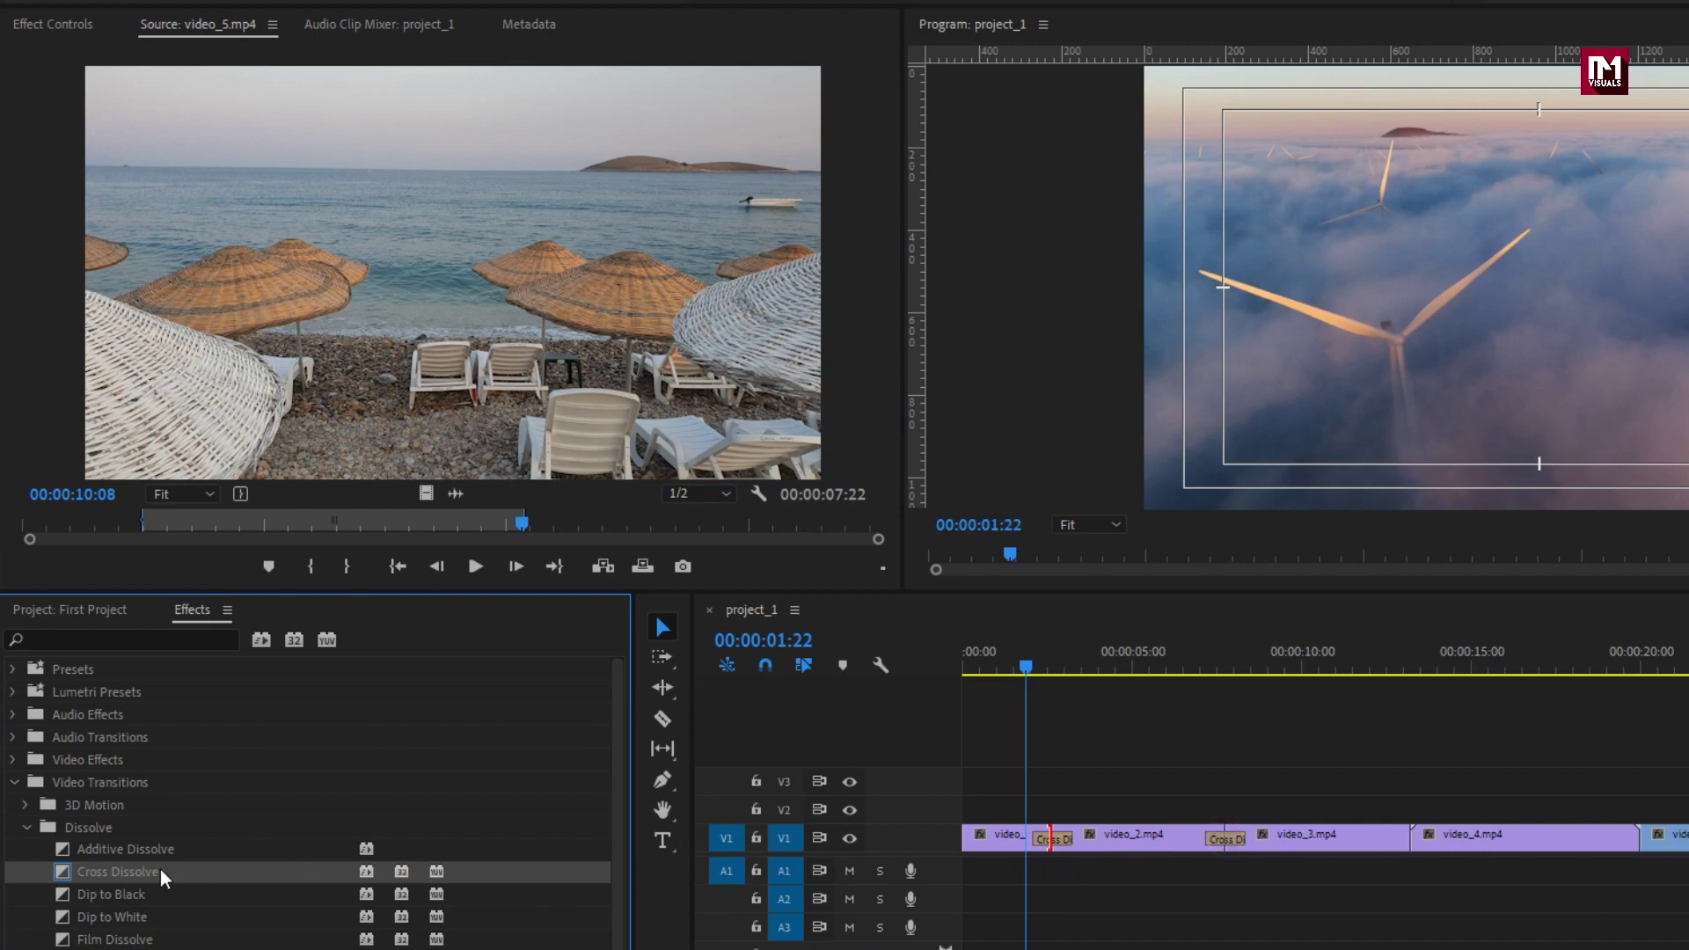
drag(157, 876, 1418, 839)
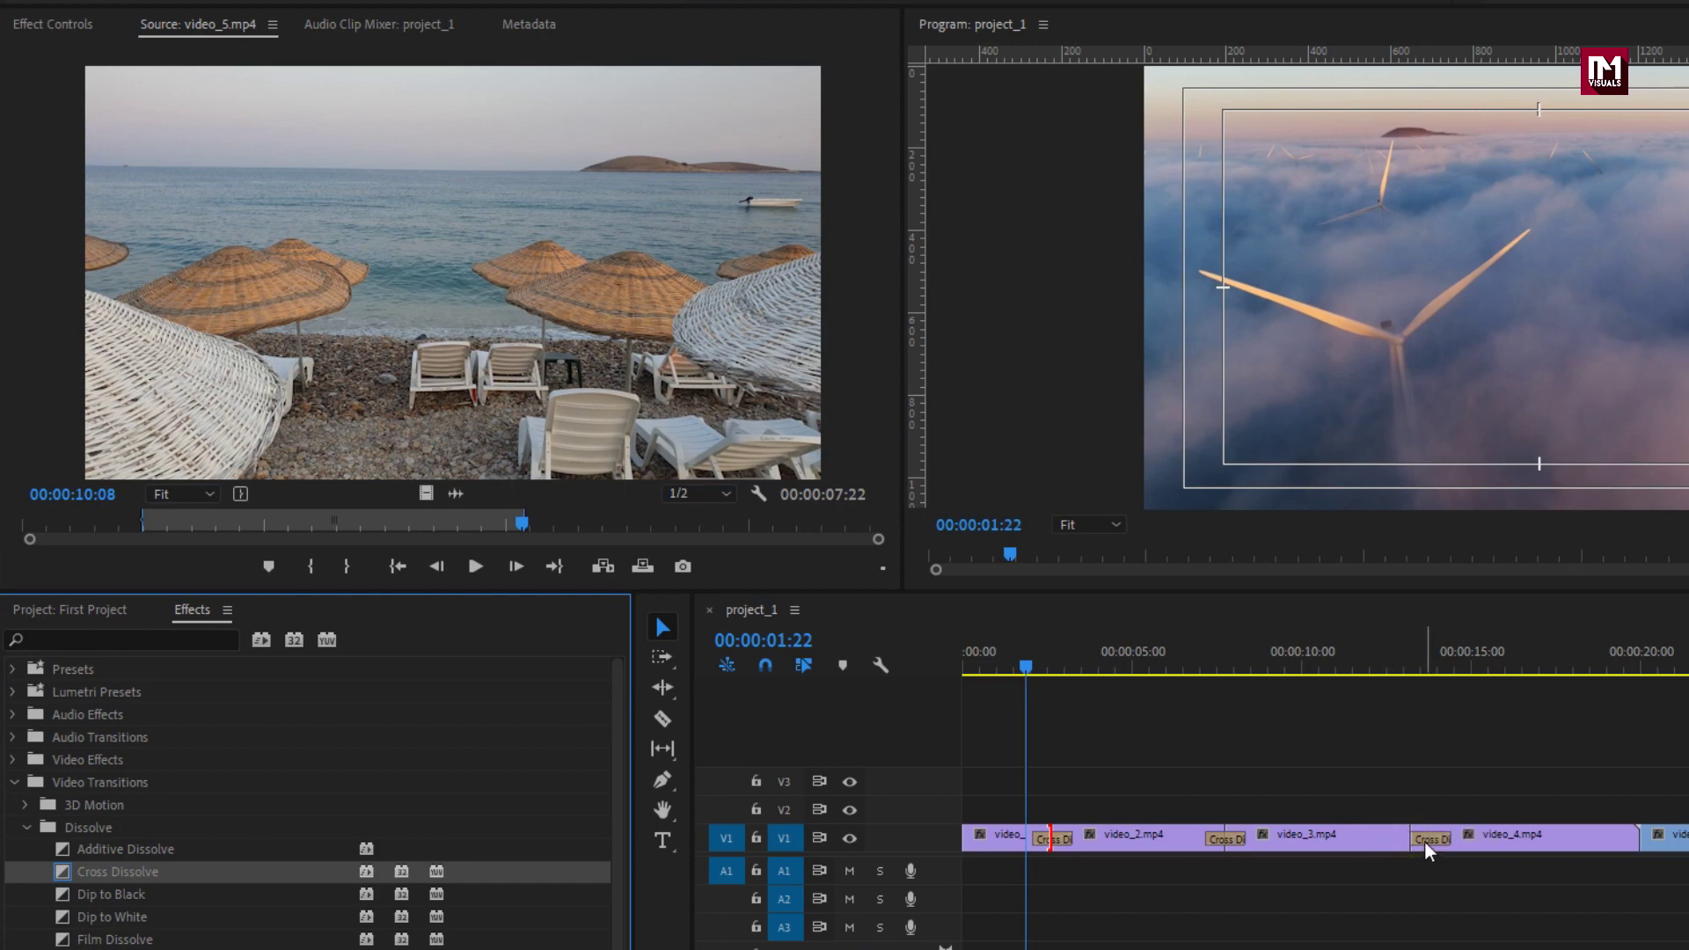
Shift the video_3–video_4 dissolve left so it starts before the cut, then preview it.
click(1427, 847)
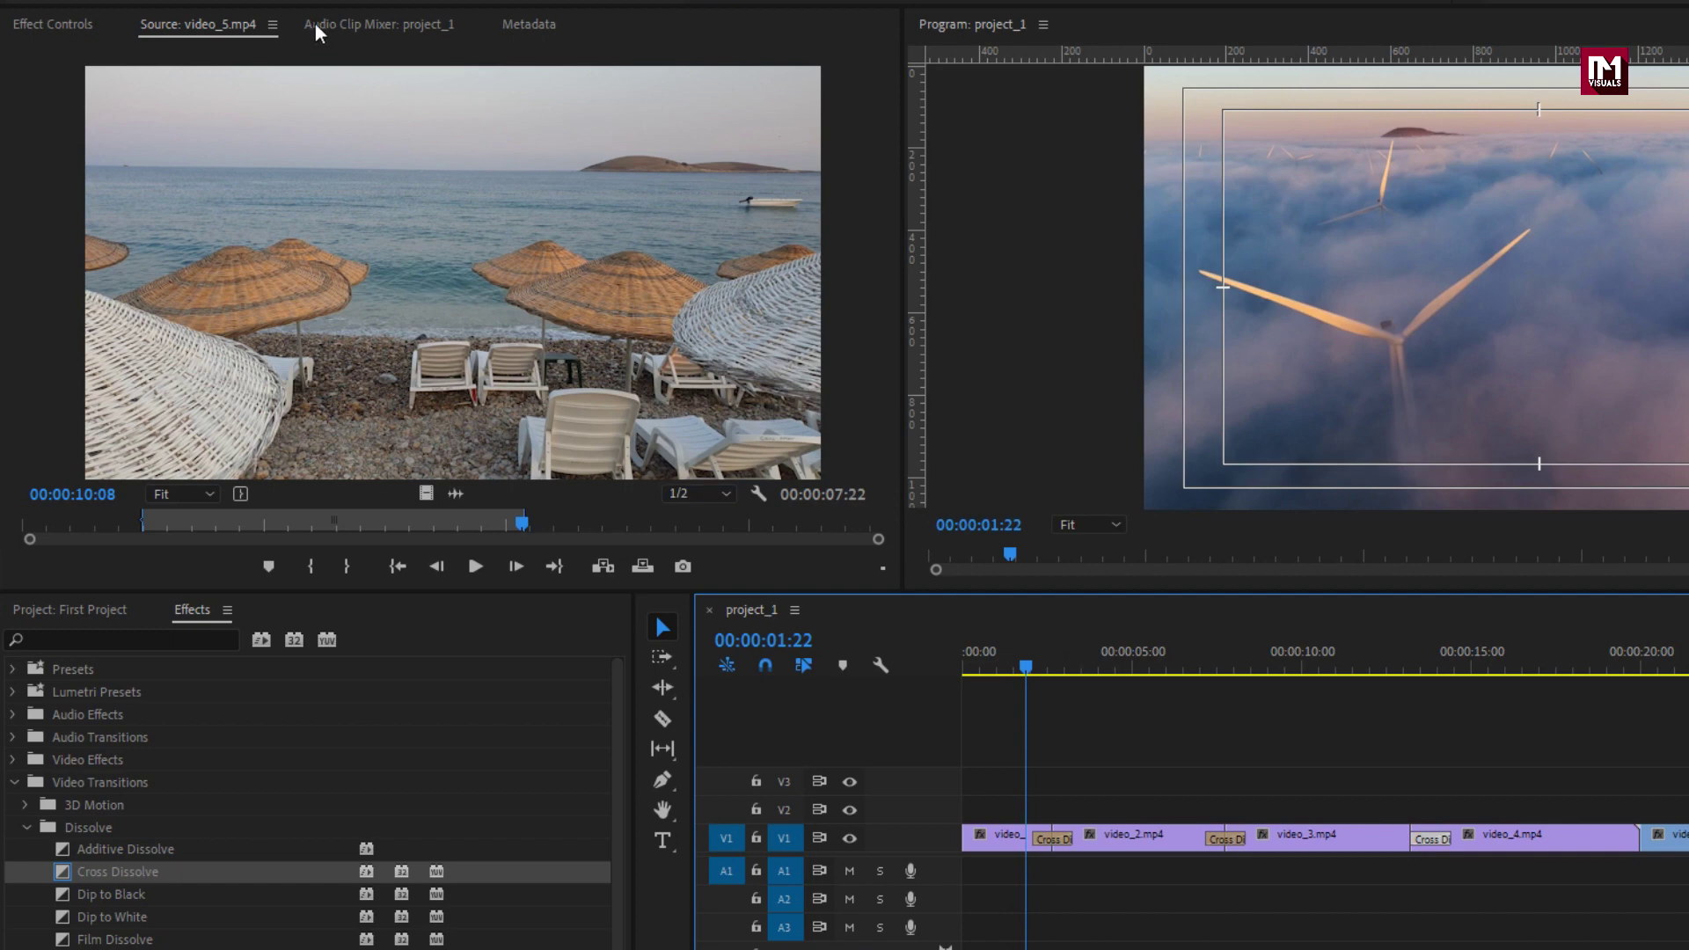
click(83, 26)
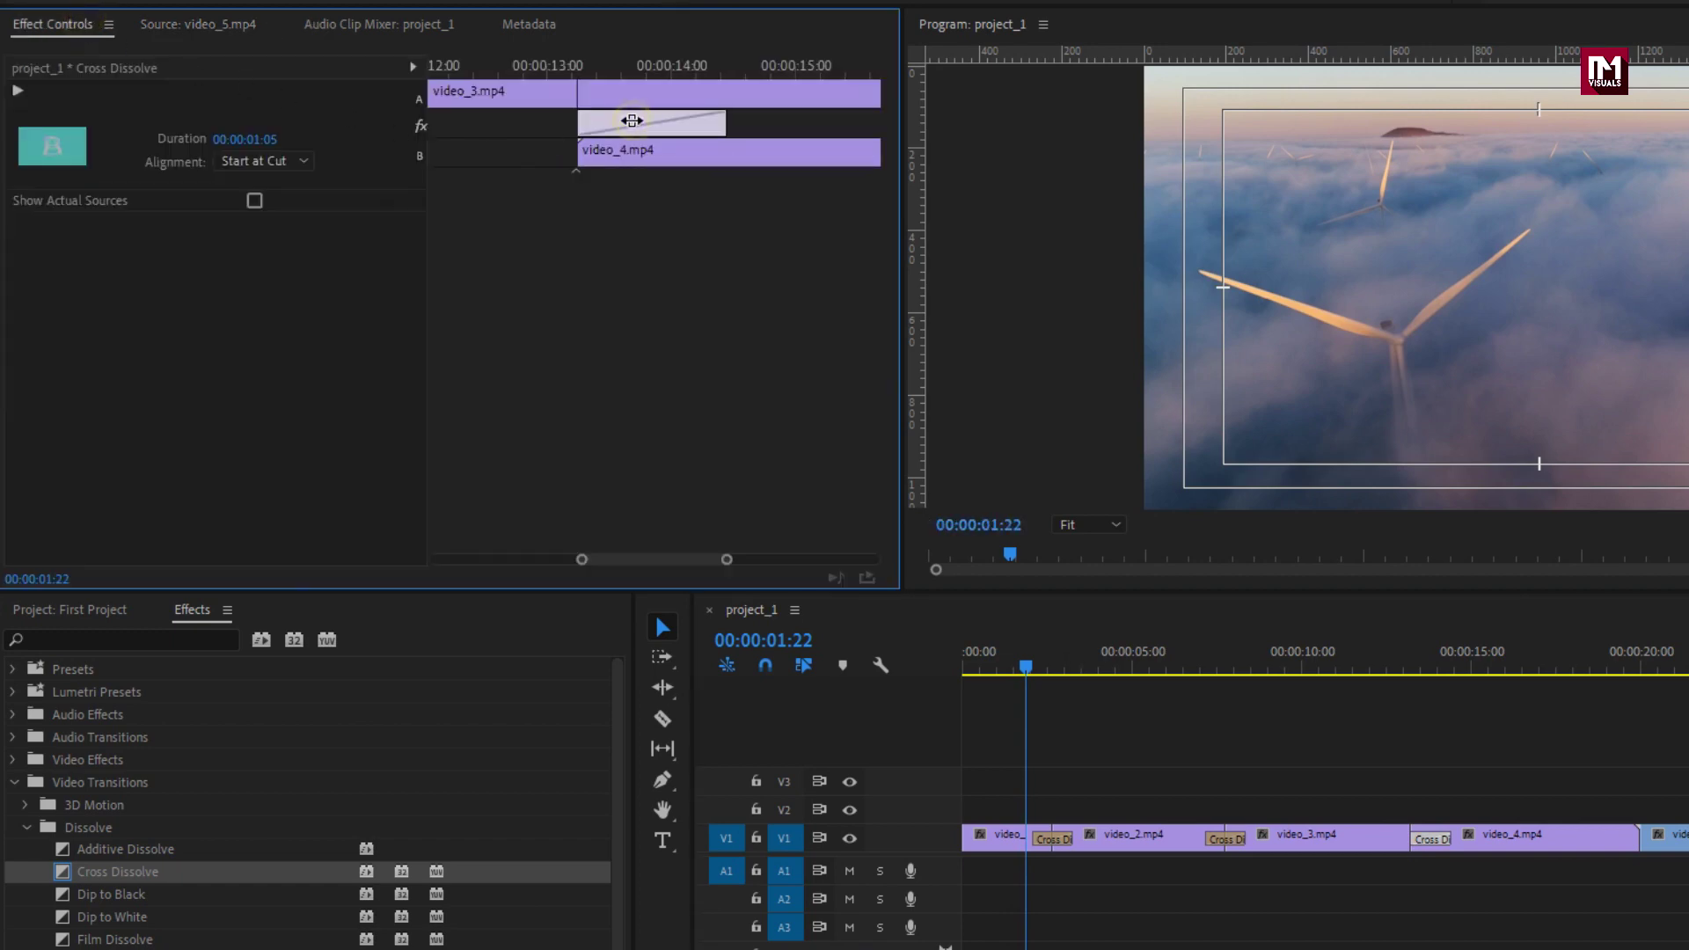
drag(636, 121, 582, 126)
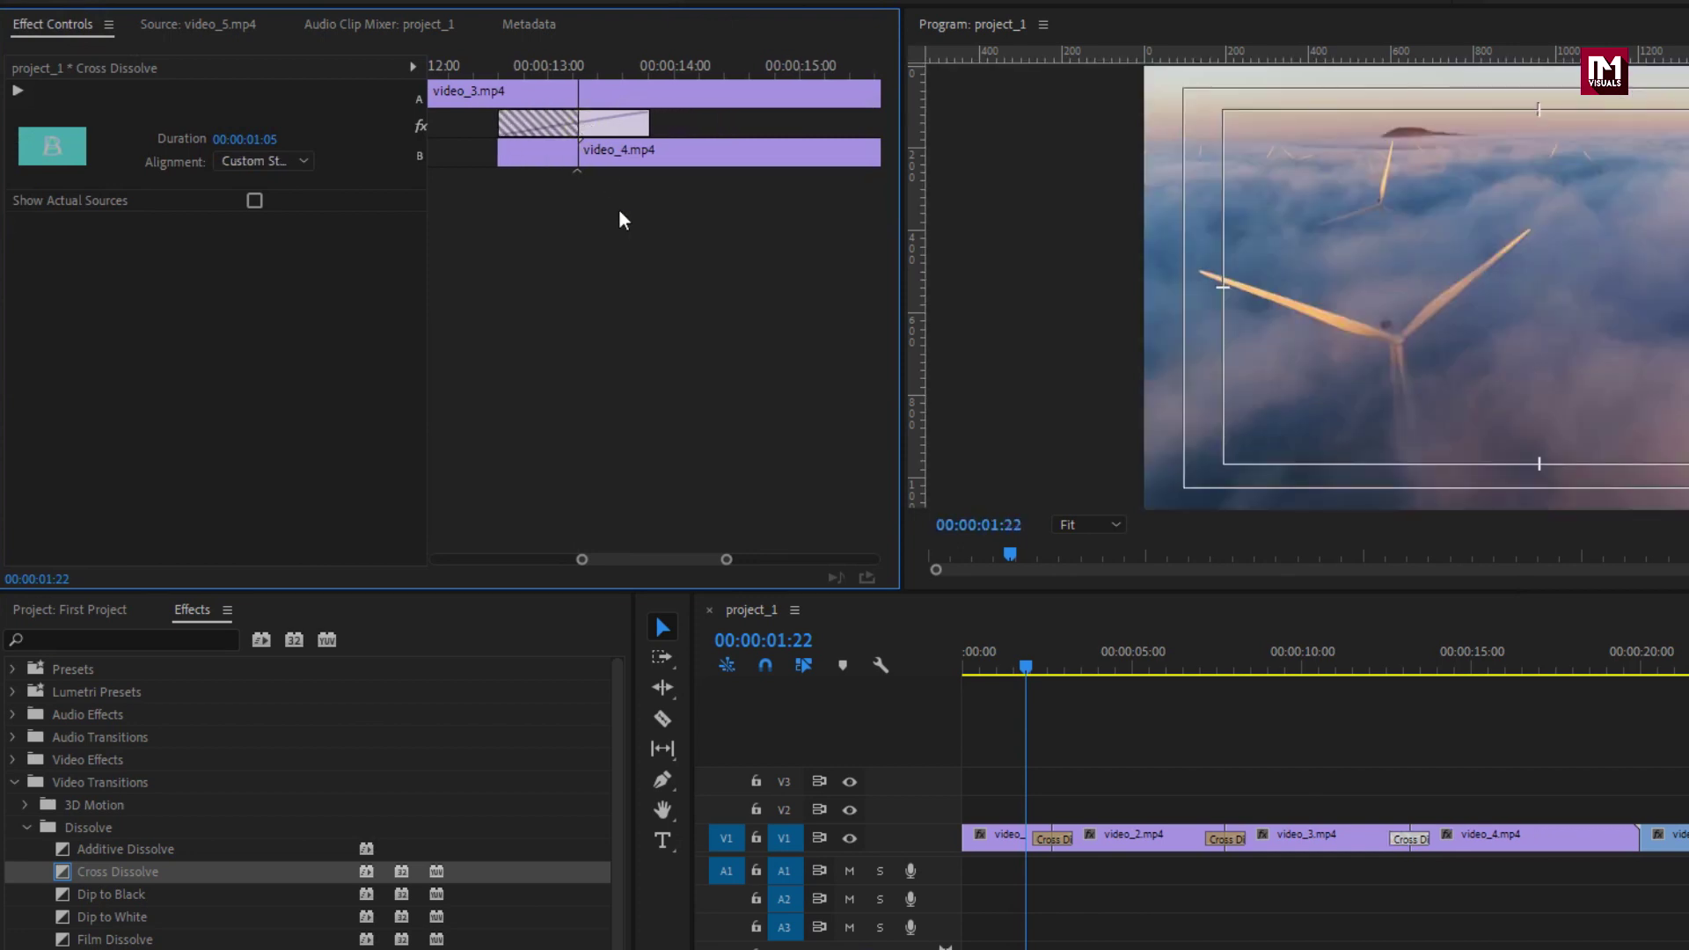
click(1424, 667)
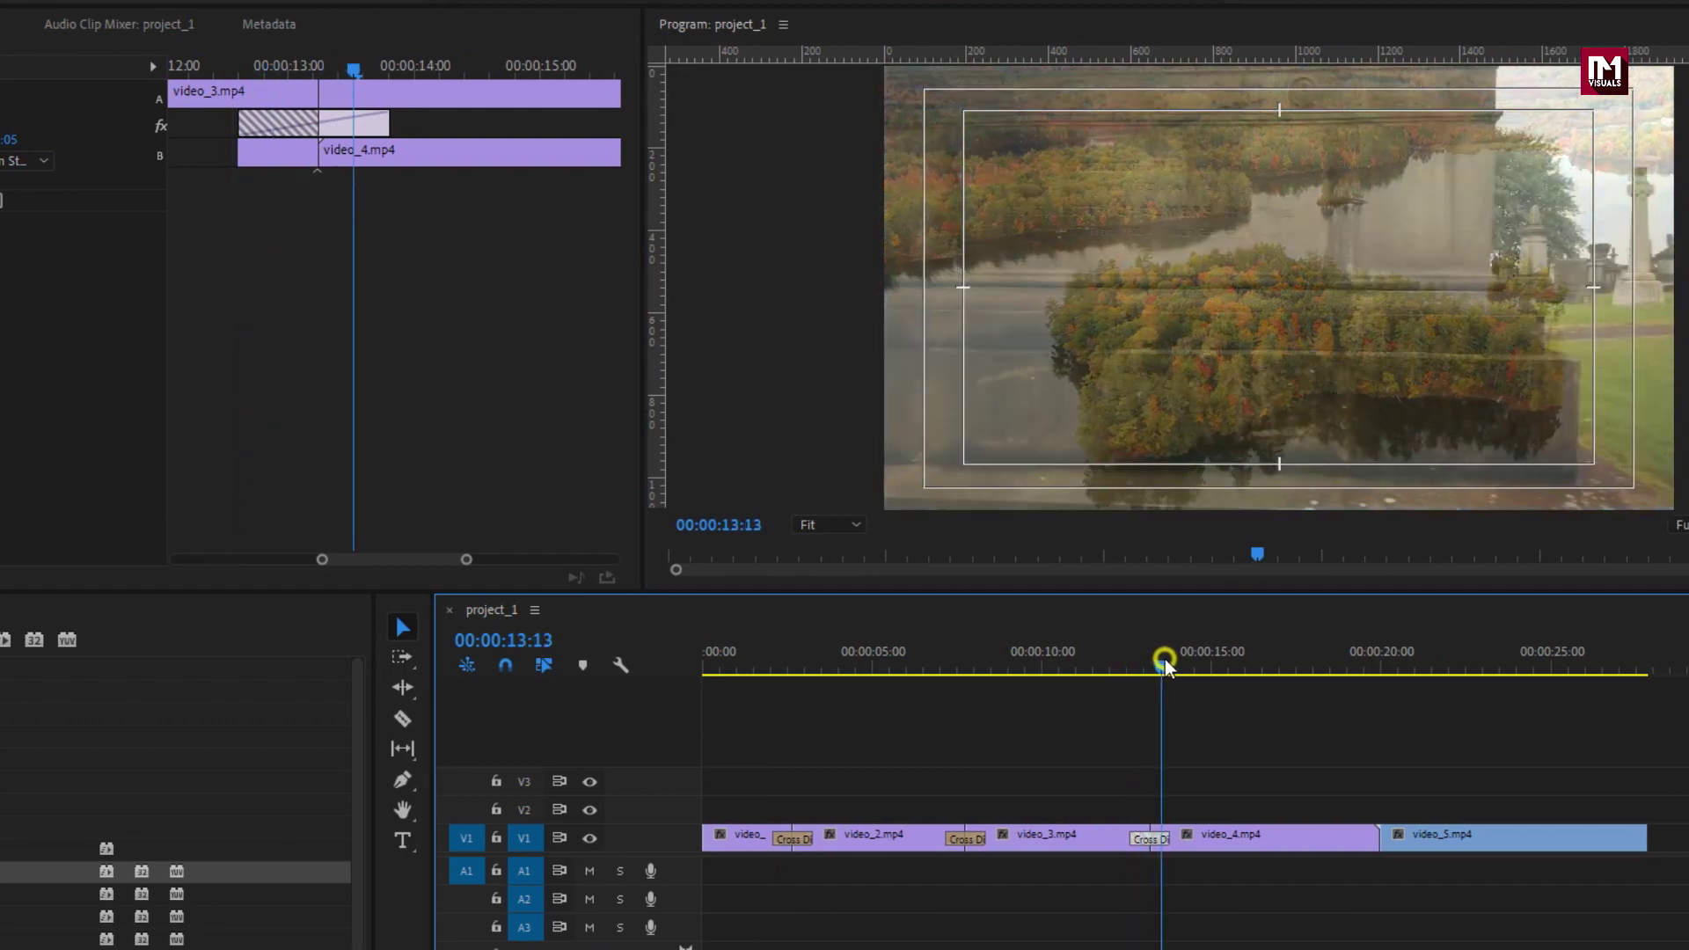
drag(1164, 666, 1095, 679)
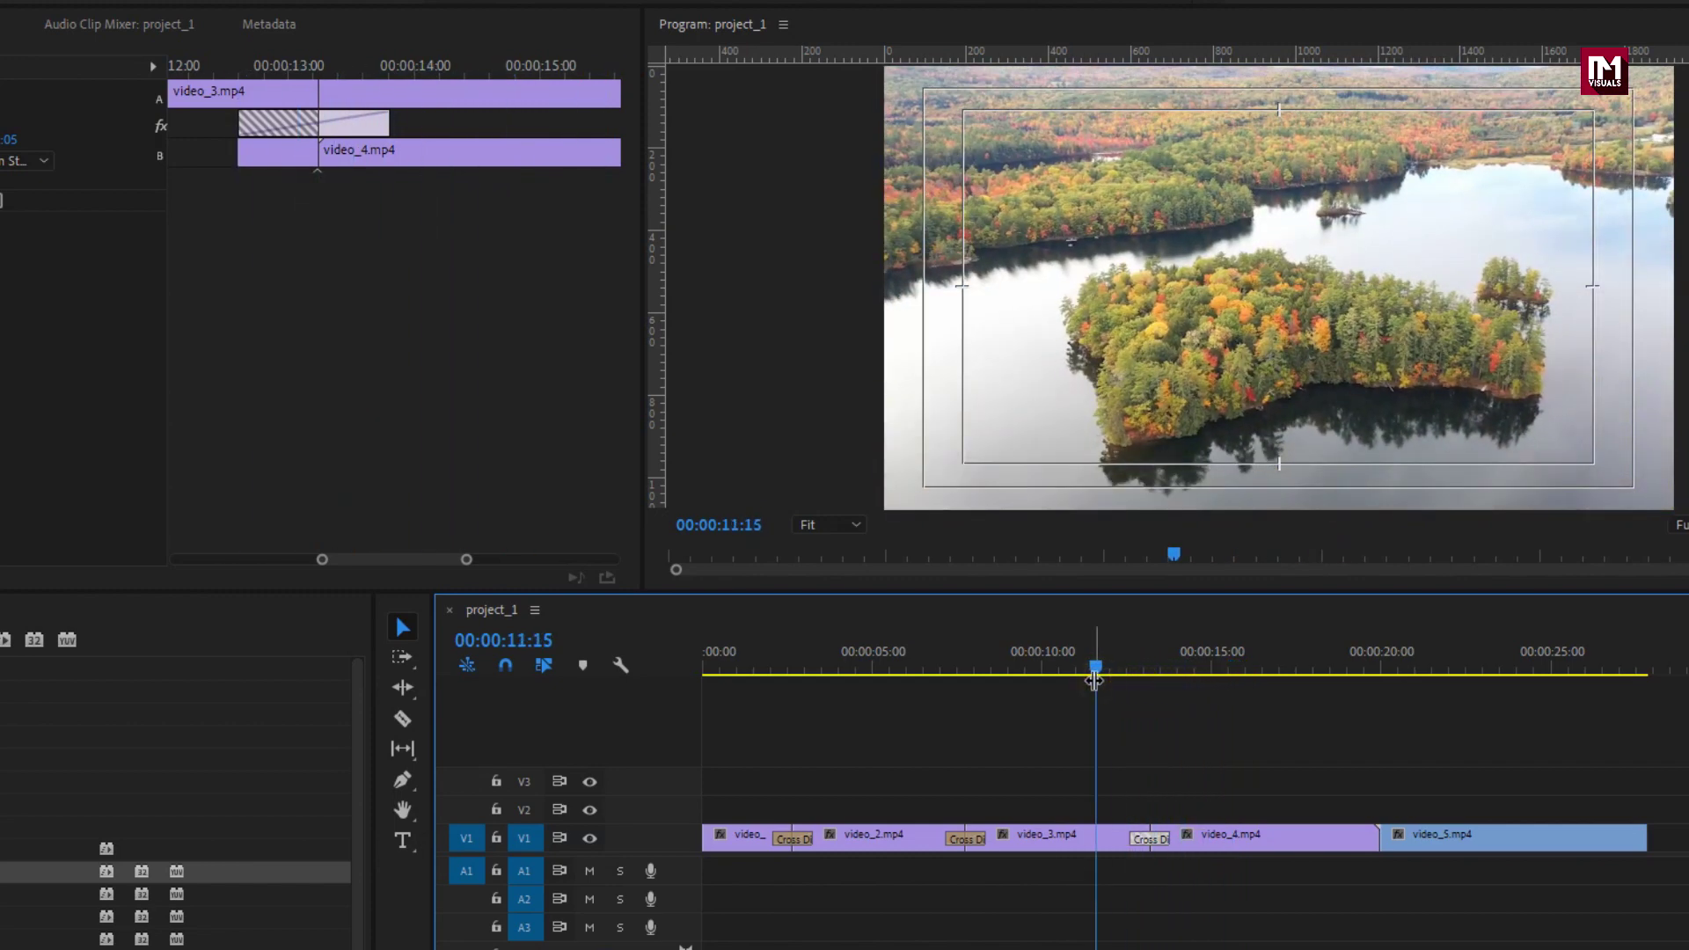
Add a Cross Dissolve at the video_4/video_5 cut, move it past the cut, and preview it.
drag(0, 874, 1371, 838)
drag(1632, 838, 1629, 837)
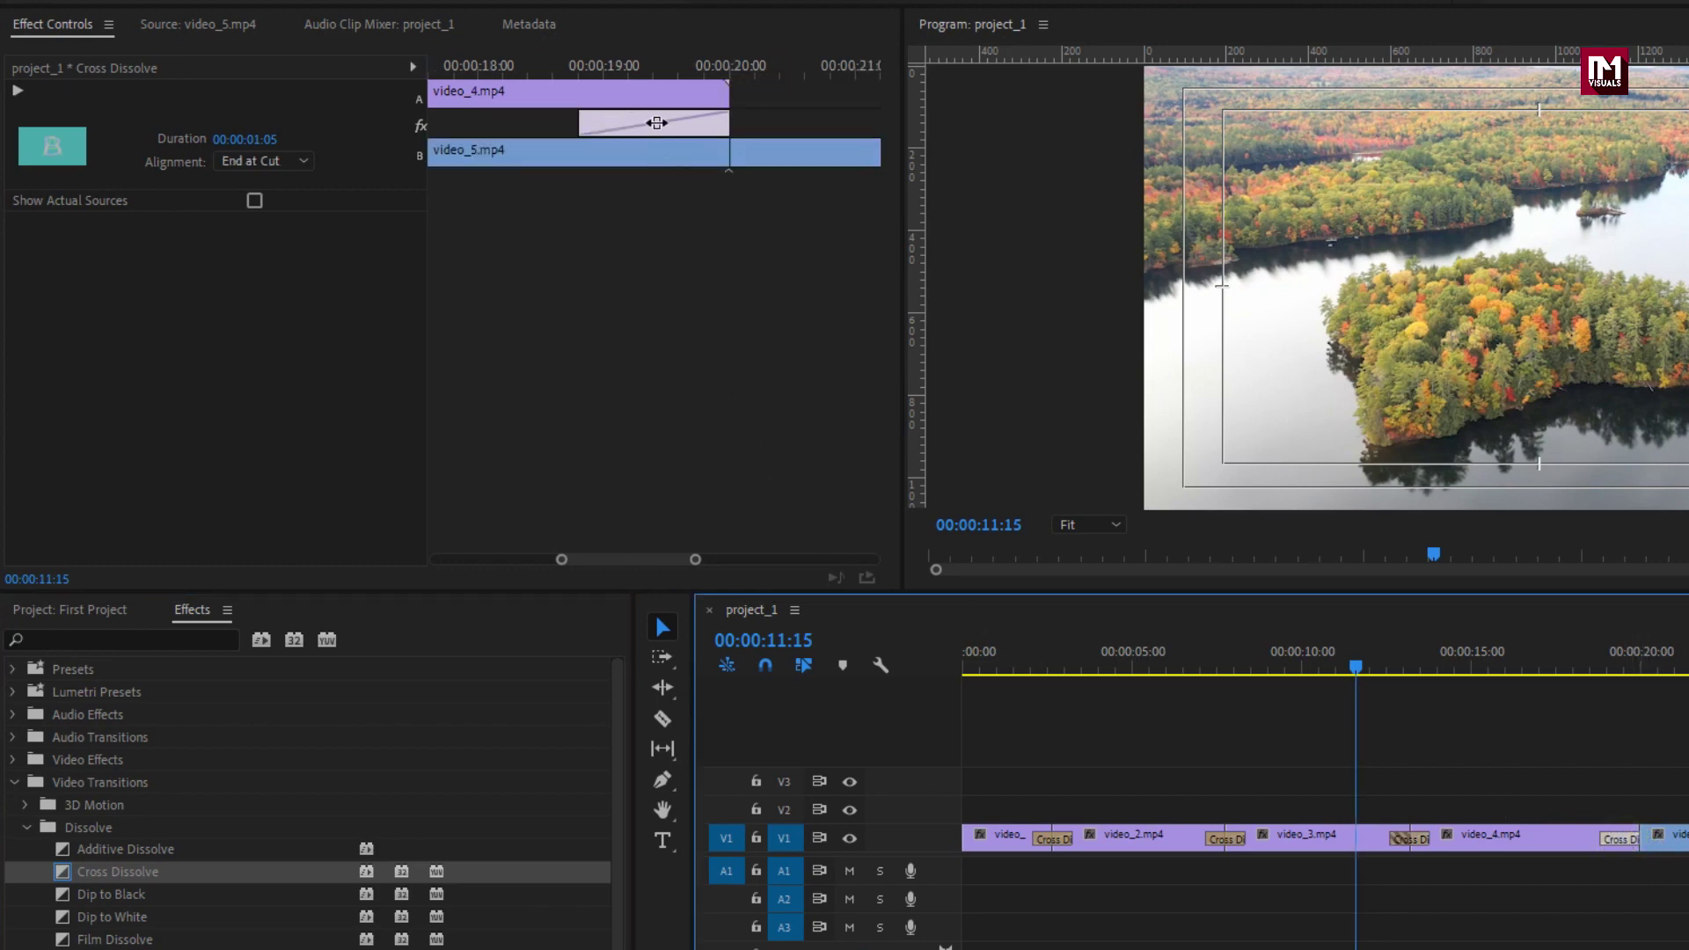
drag(657, 122, 734, 121)
drag(1359, 667, 1394, 685)
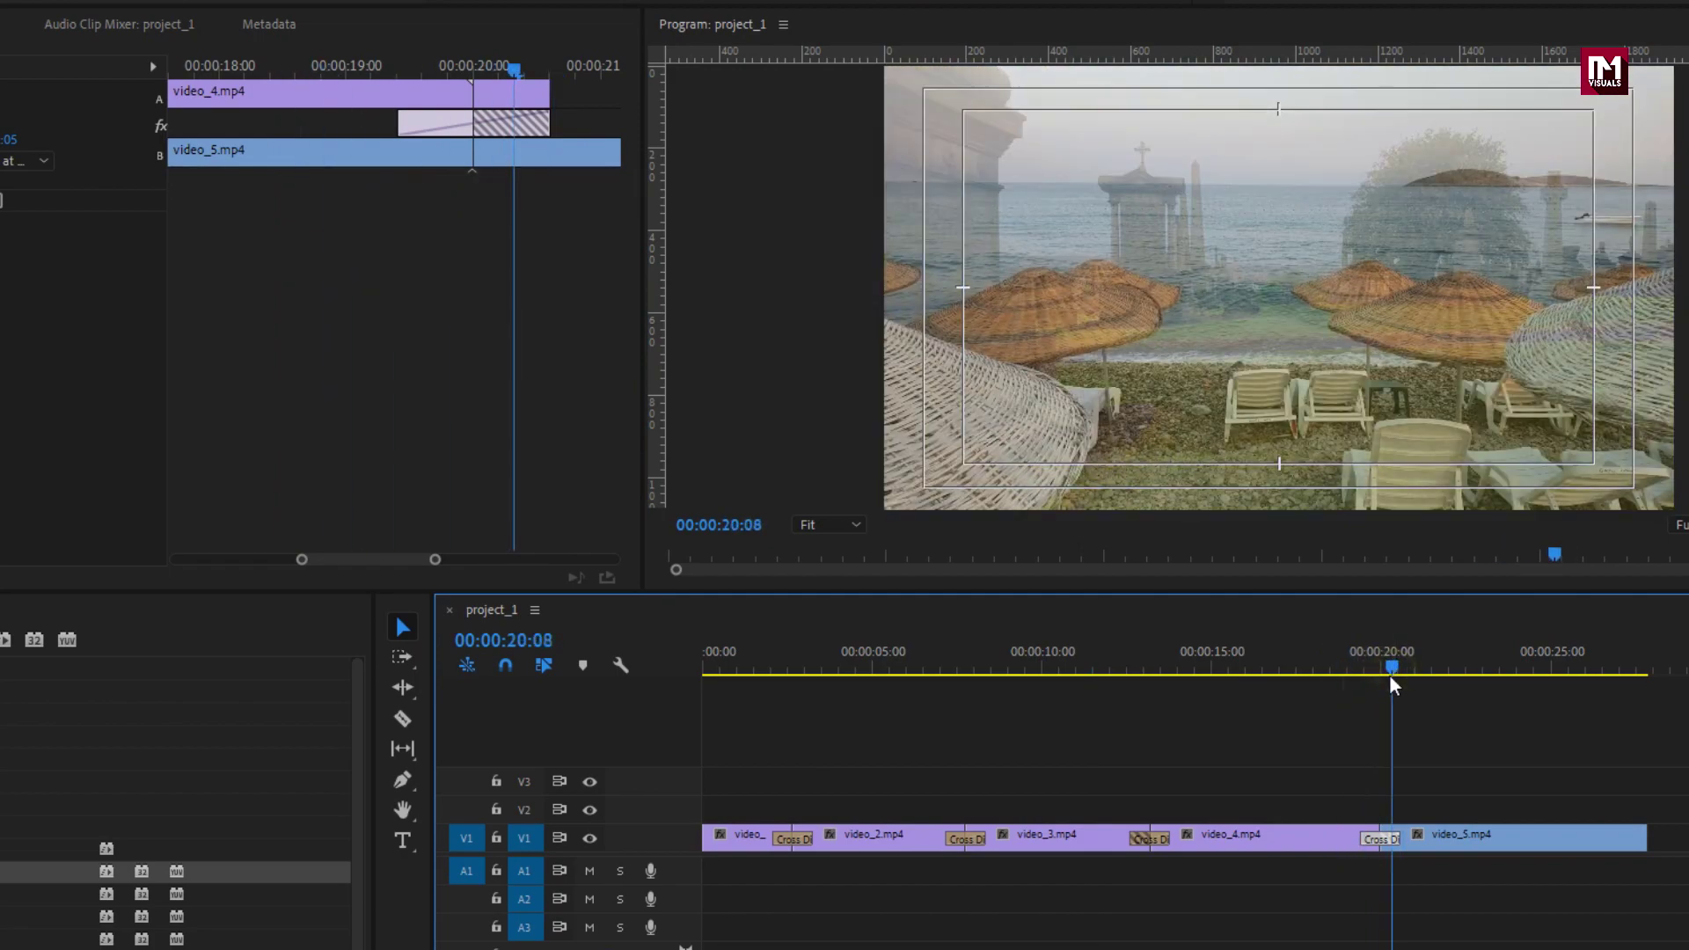
Apply Blur & Sharpen > Gaussian Blur to video_1.mp4 and raise its Blurriness to 62.
click(743, 837)
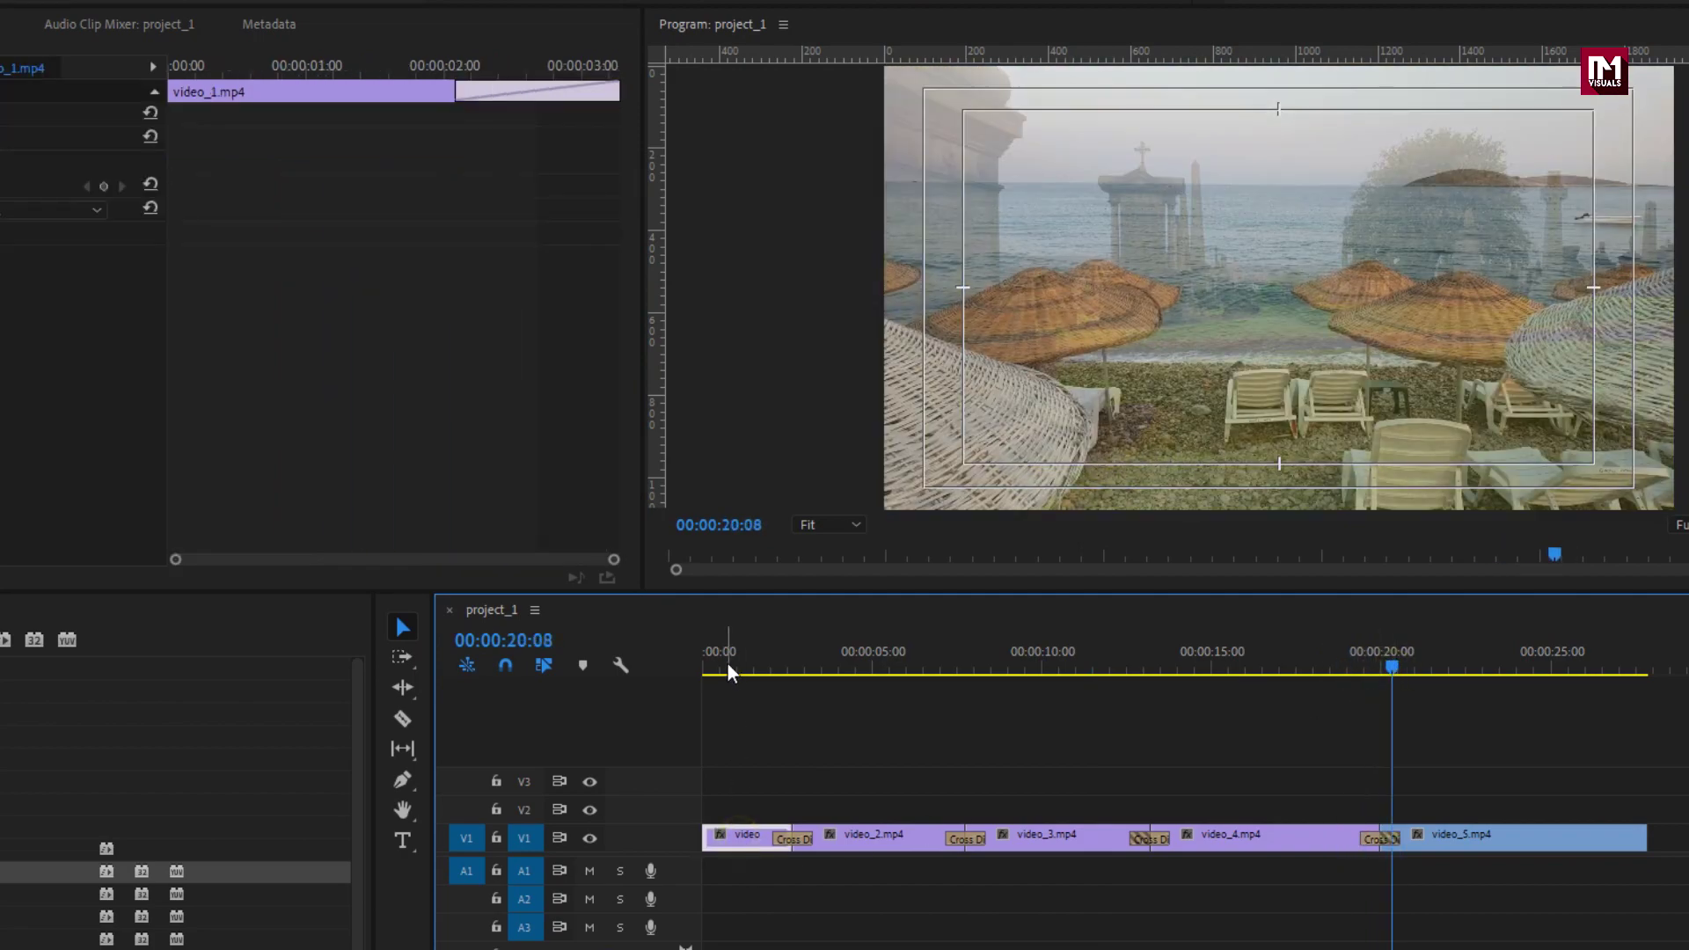
drag(709, 668, 695, 668)
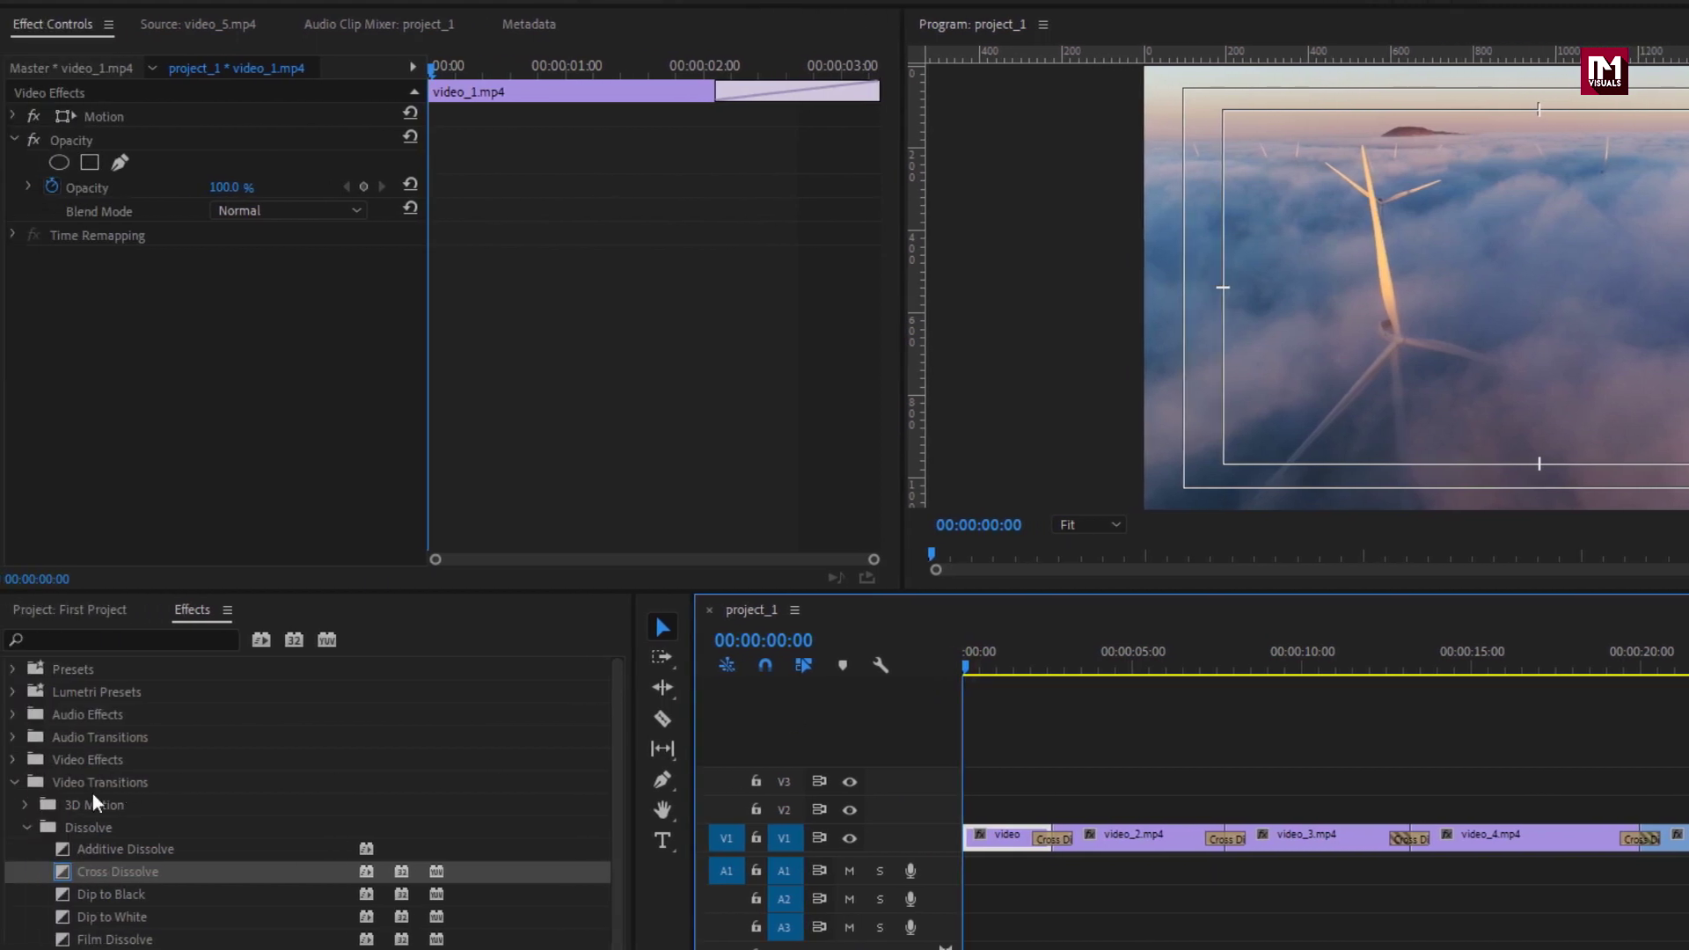
click(25, 829)
click(14, 783)
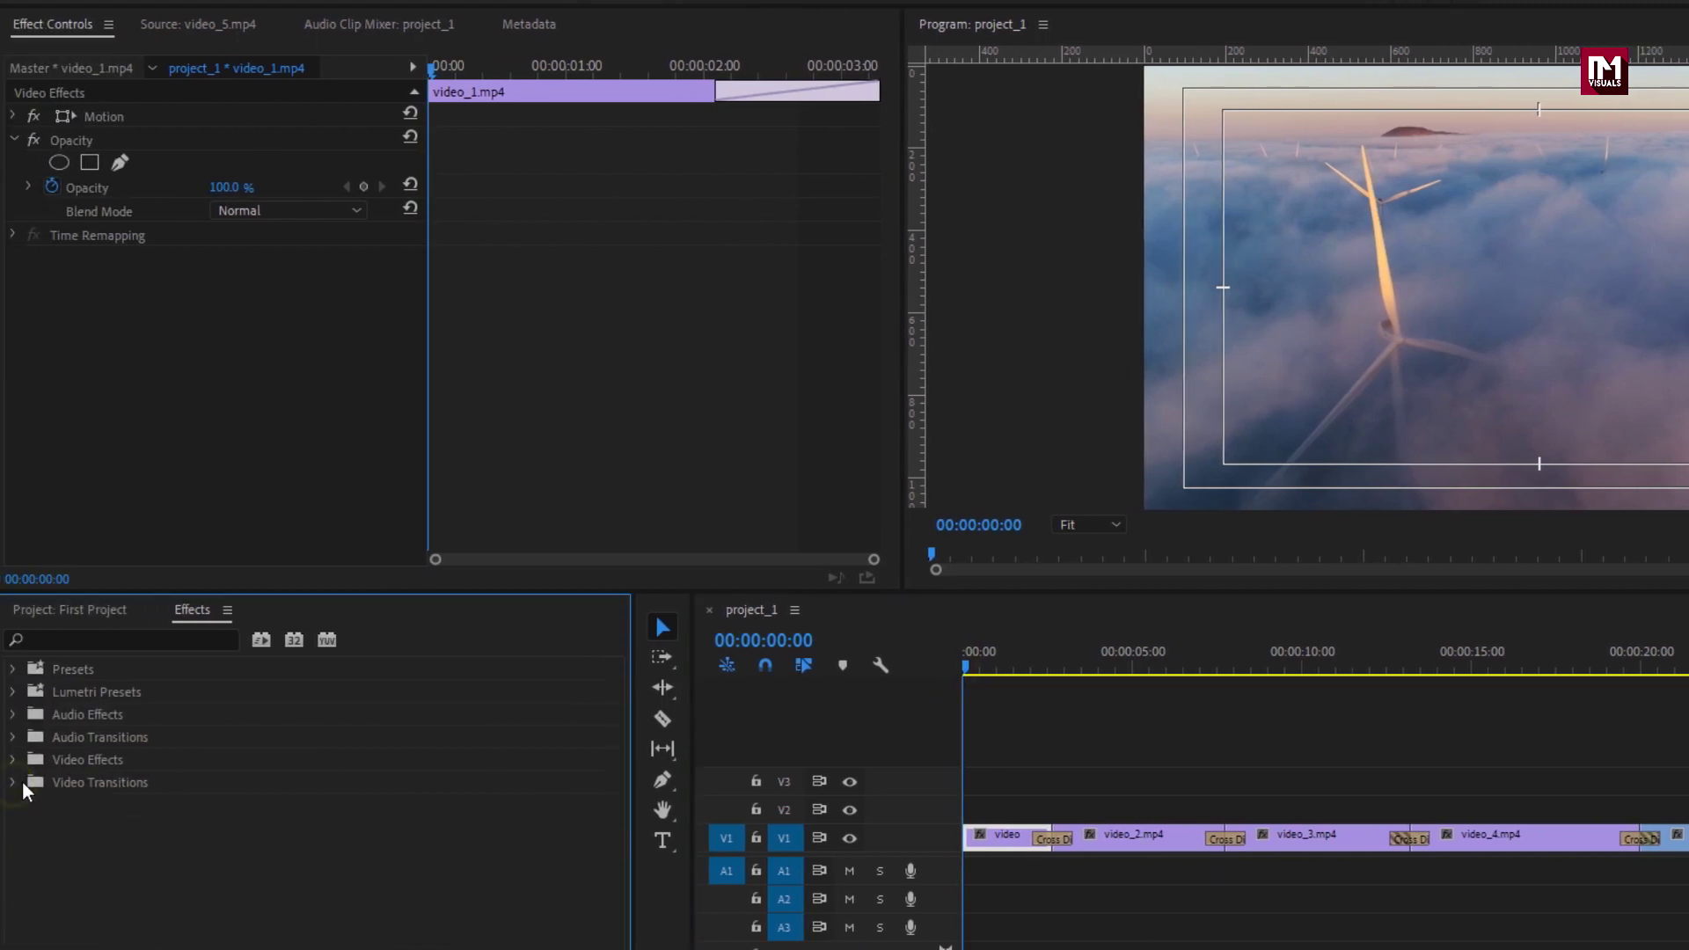
click(76, 761)
click(14, 762)
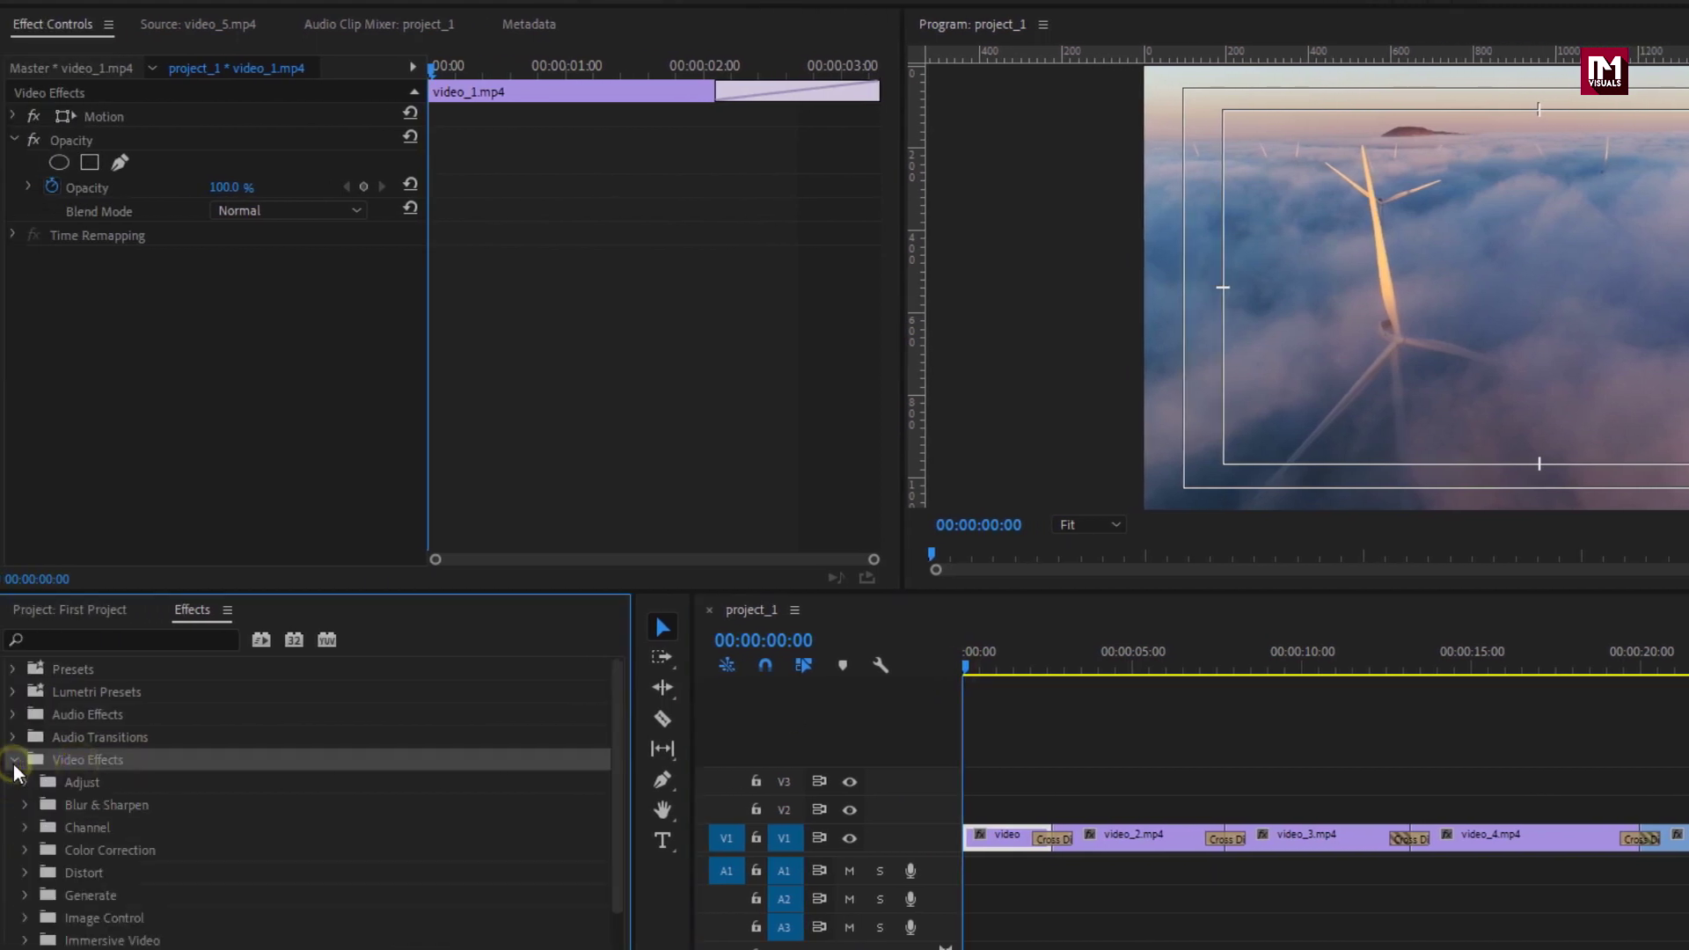
click(23, 808)
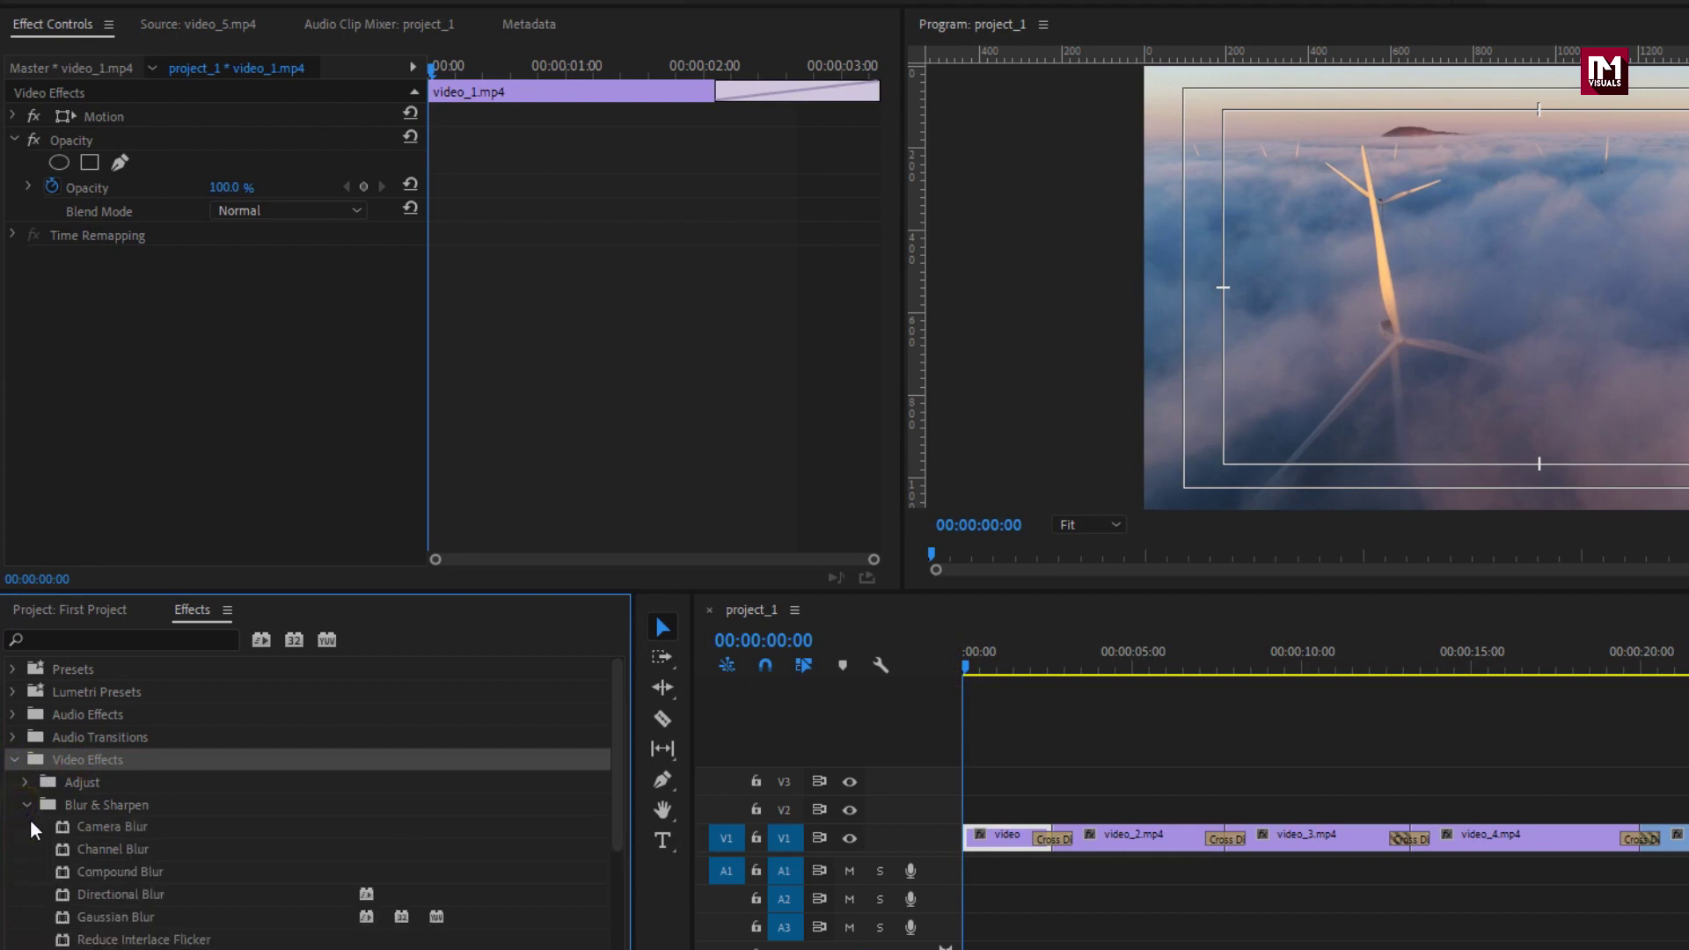
drag(81, 918, 983, 836)
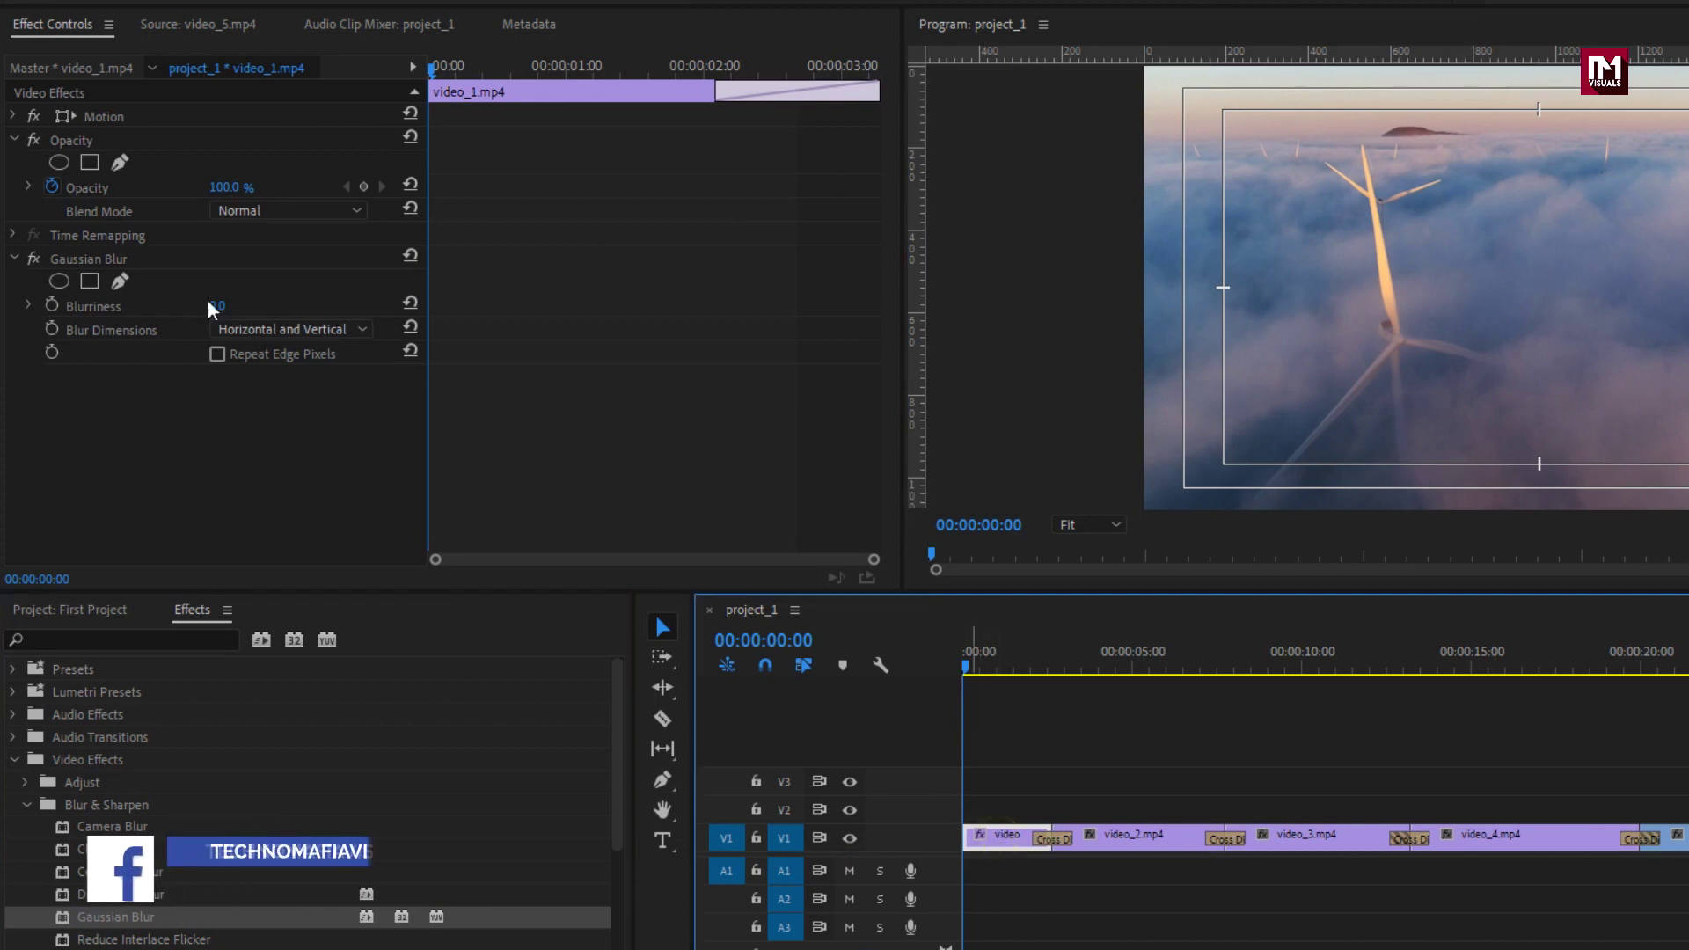
click(102, 260)
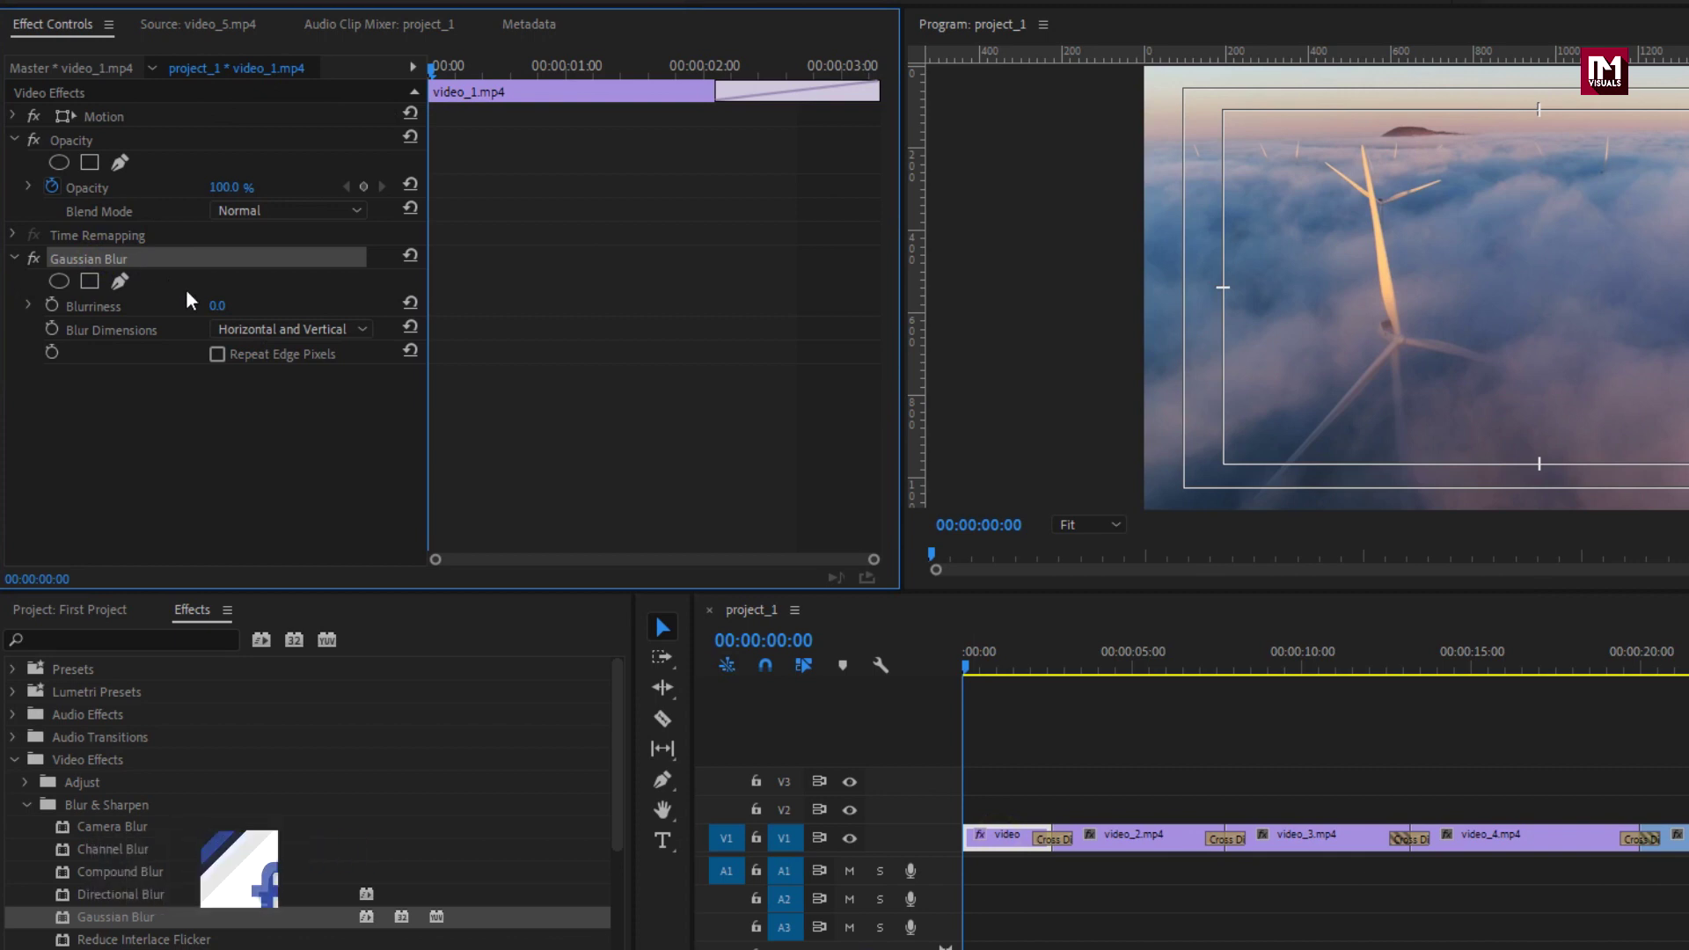
mouse_move(216, 312)
mouse_down()
mouse_move(305, 302)
mouse_move(230, 315)
mouse_up()
Keyframe video_1's Blurriness at 50 at 0:00 and 0 at 00:00:01:00.
click(222, 306)
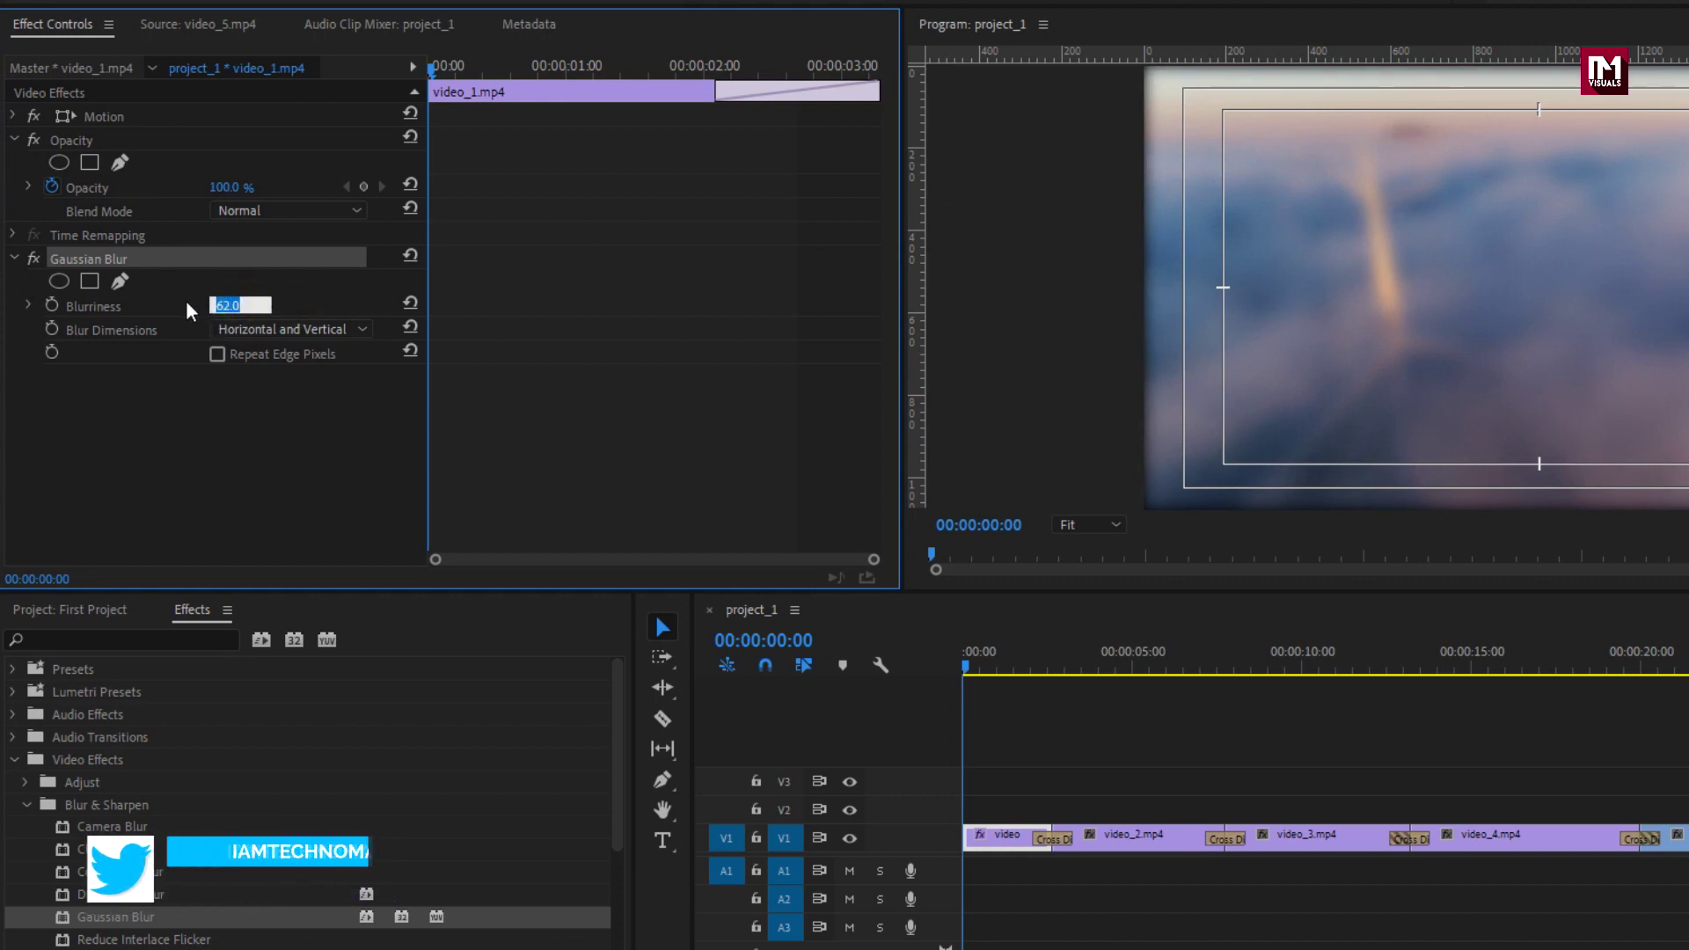
text(50)
key(Return)
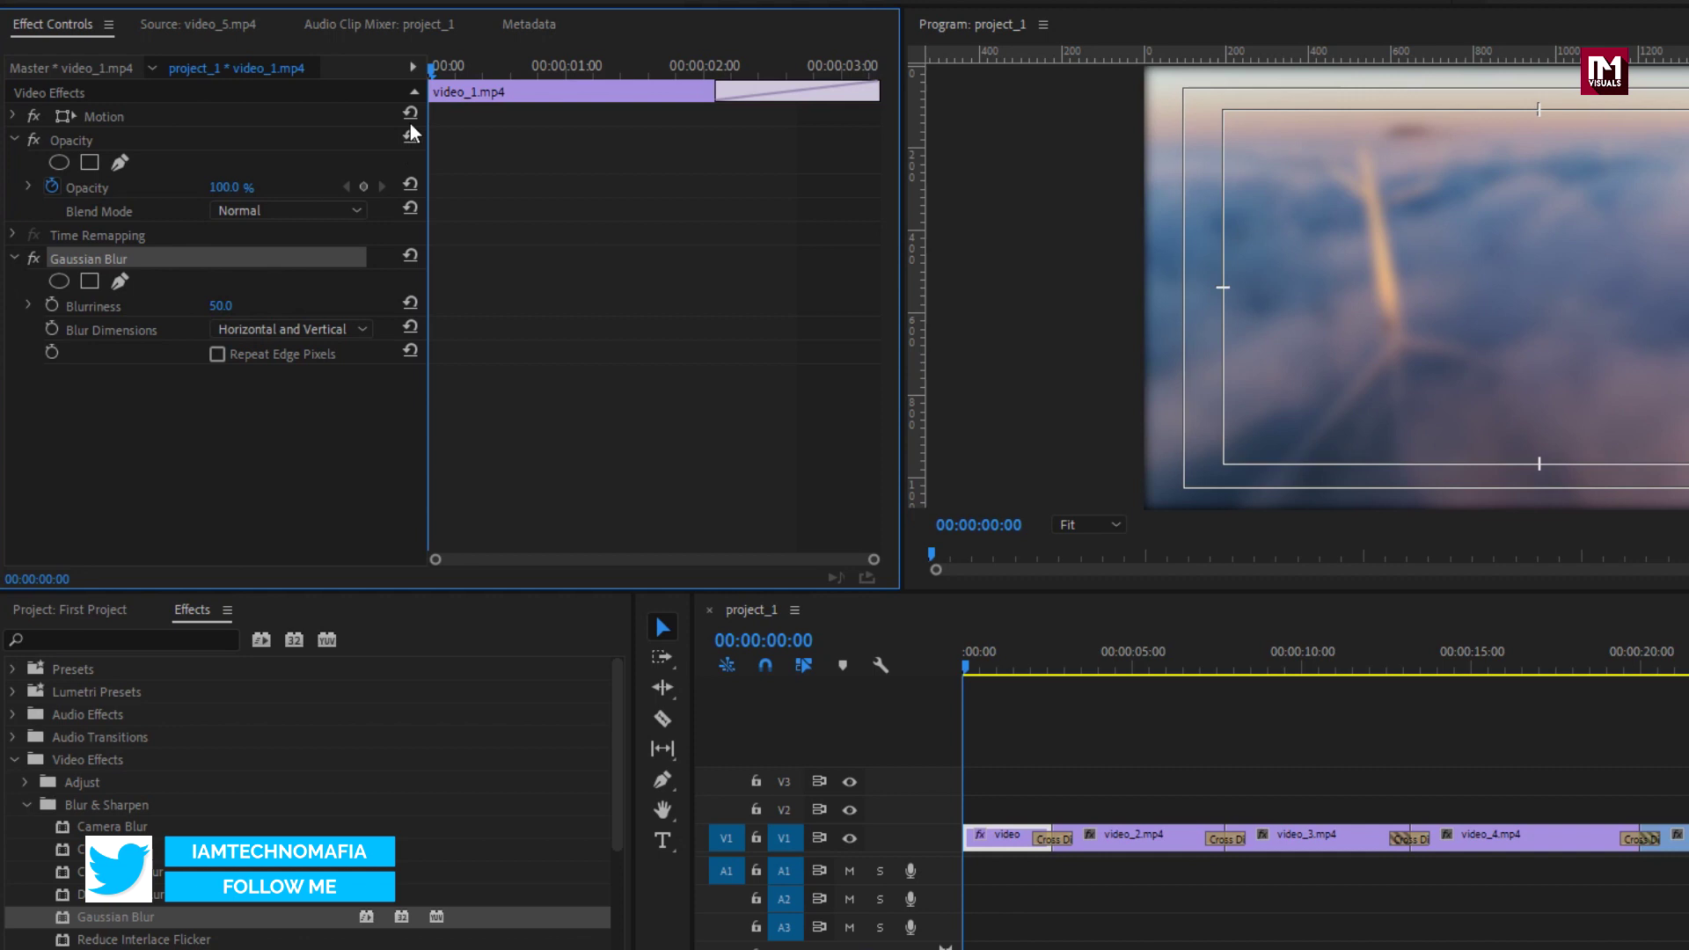
mouse_move(444, 68)
mouse_down()
mouse_move(622, 82)
mouse_move(532, 90)
mouse_move(428, 70)
mouse_up()
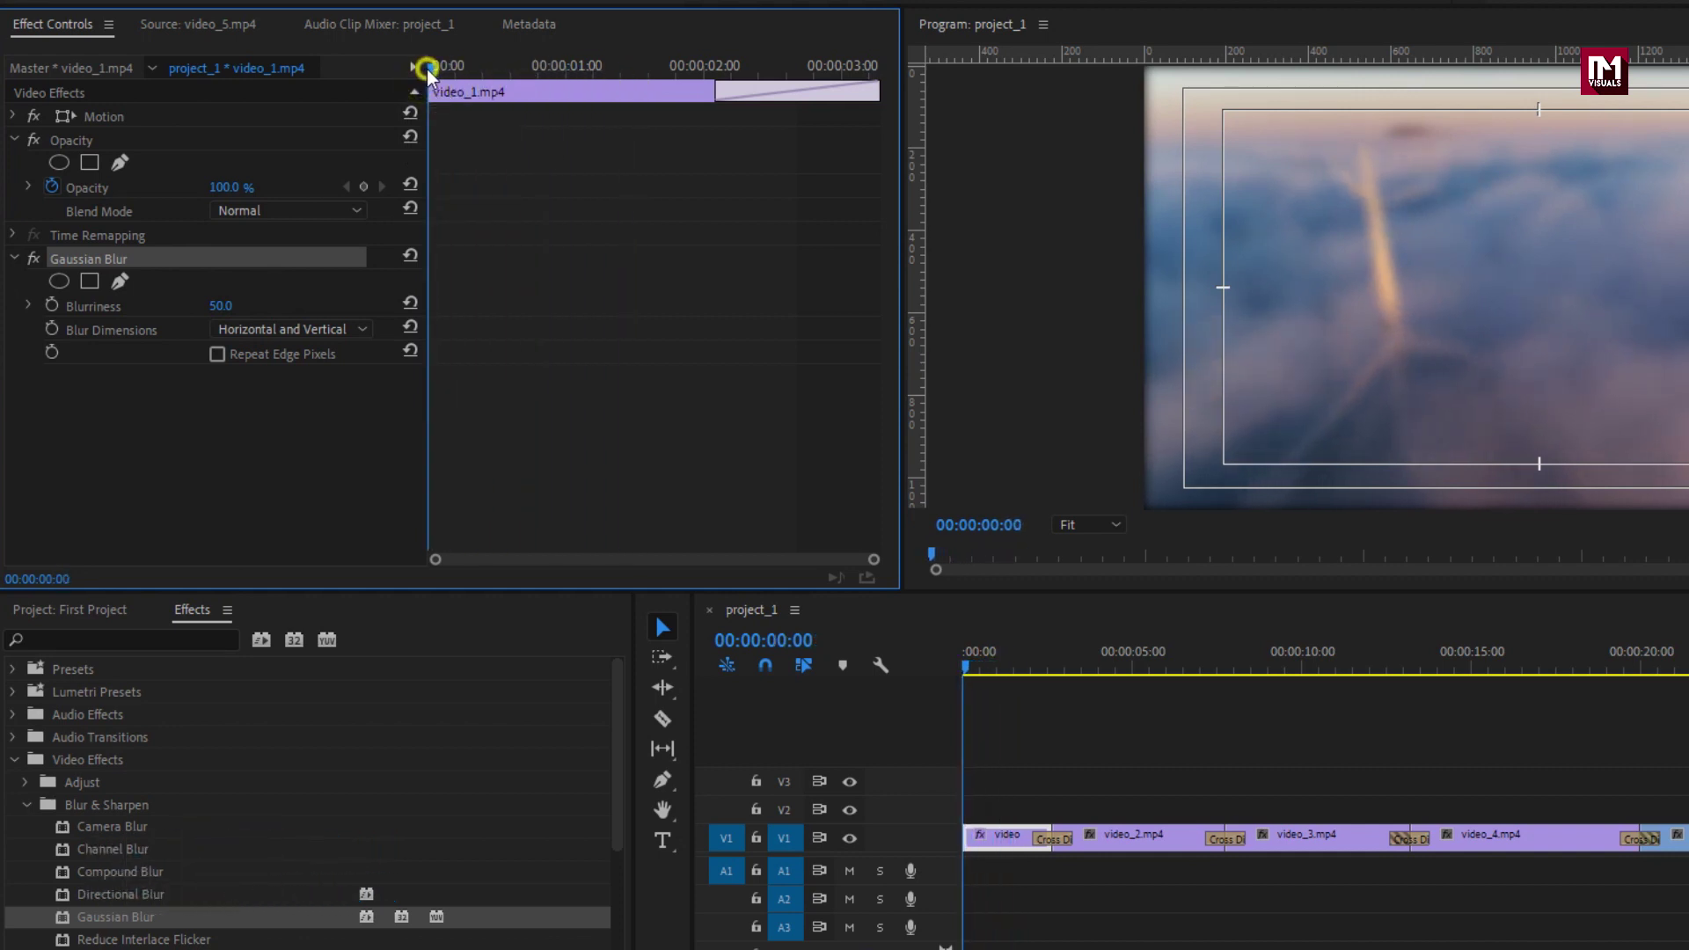
click(52, 306)
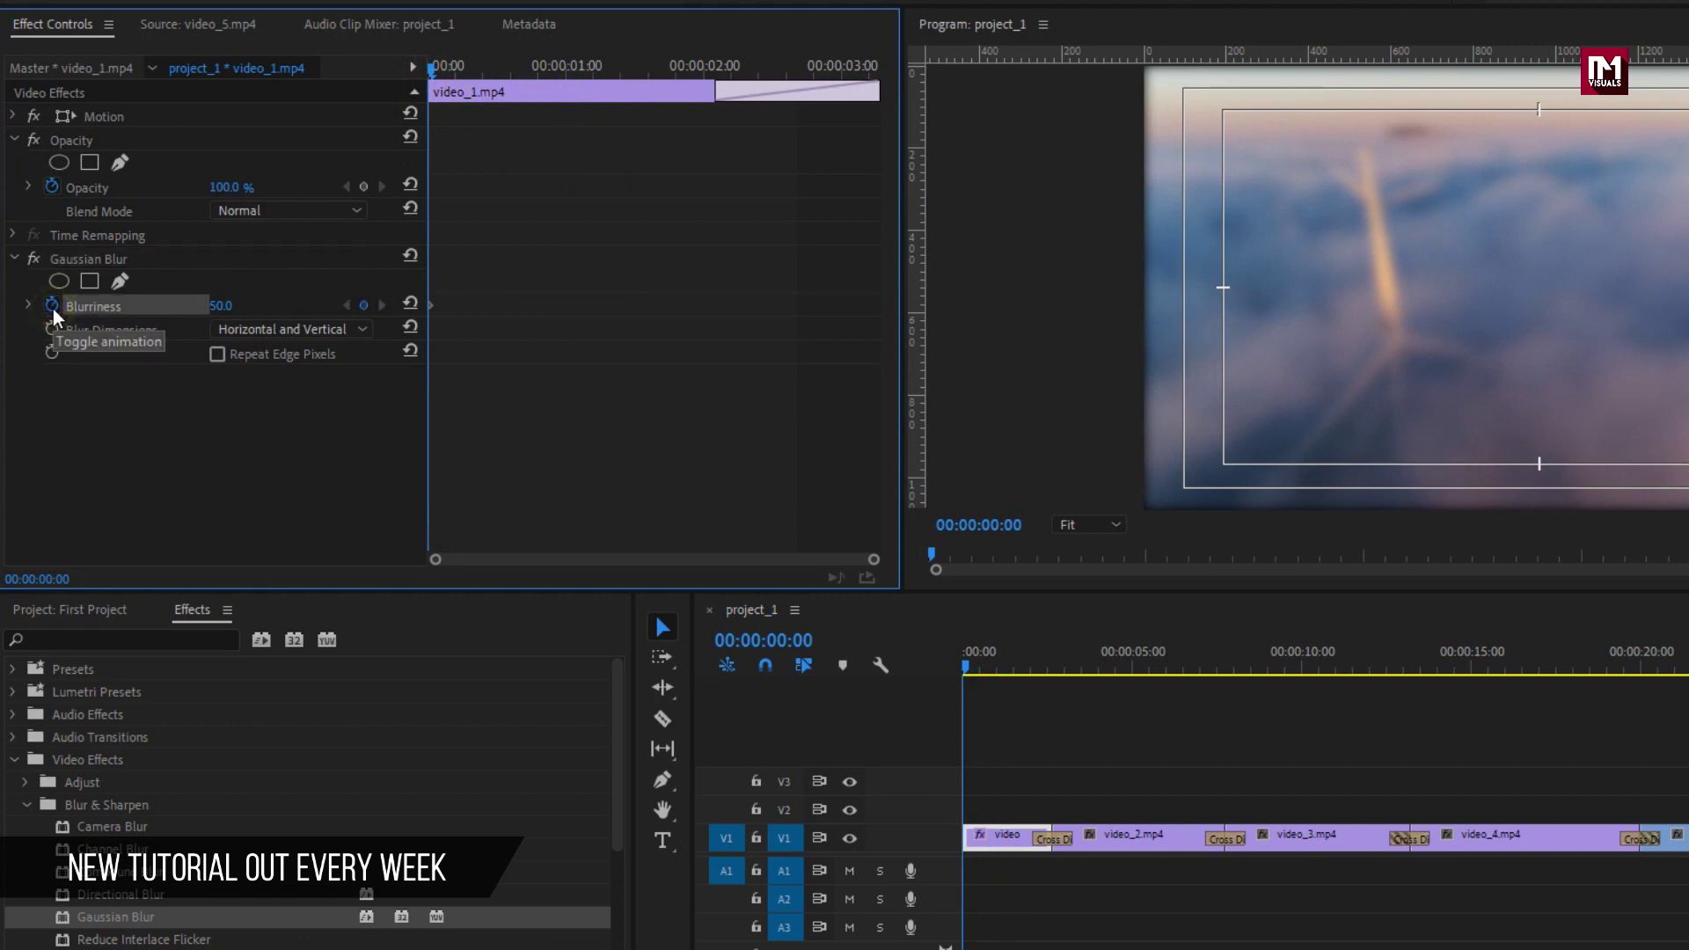
drag(433, 69, 570, 79)
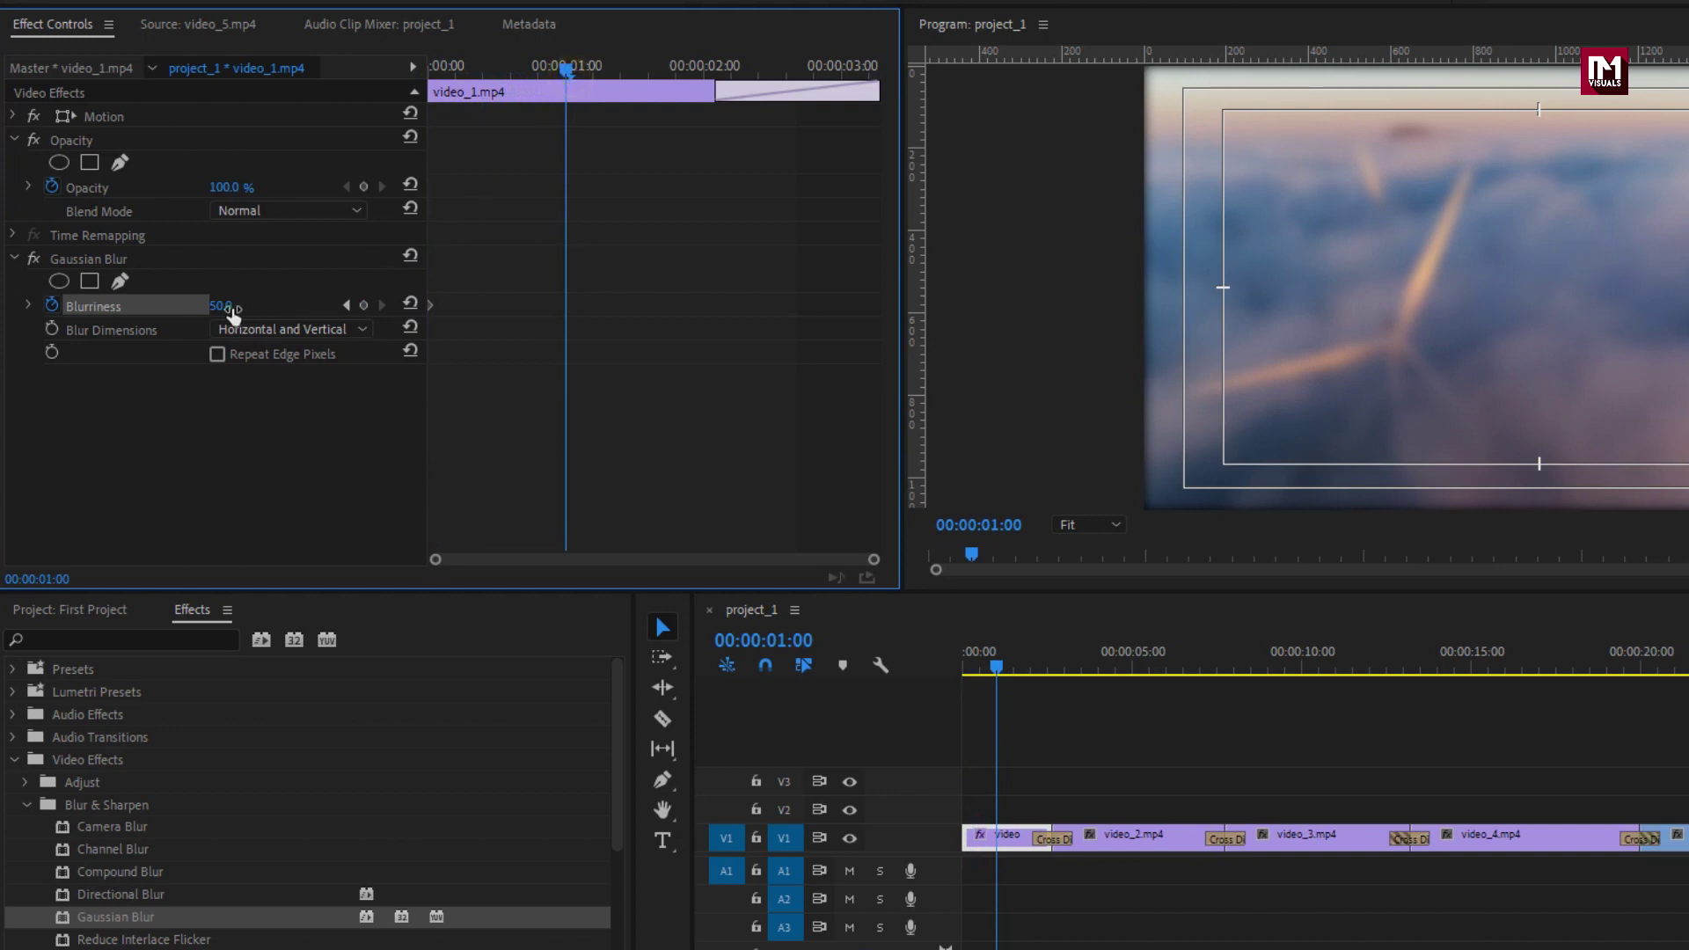
drag(233, 315, 58, 316)
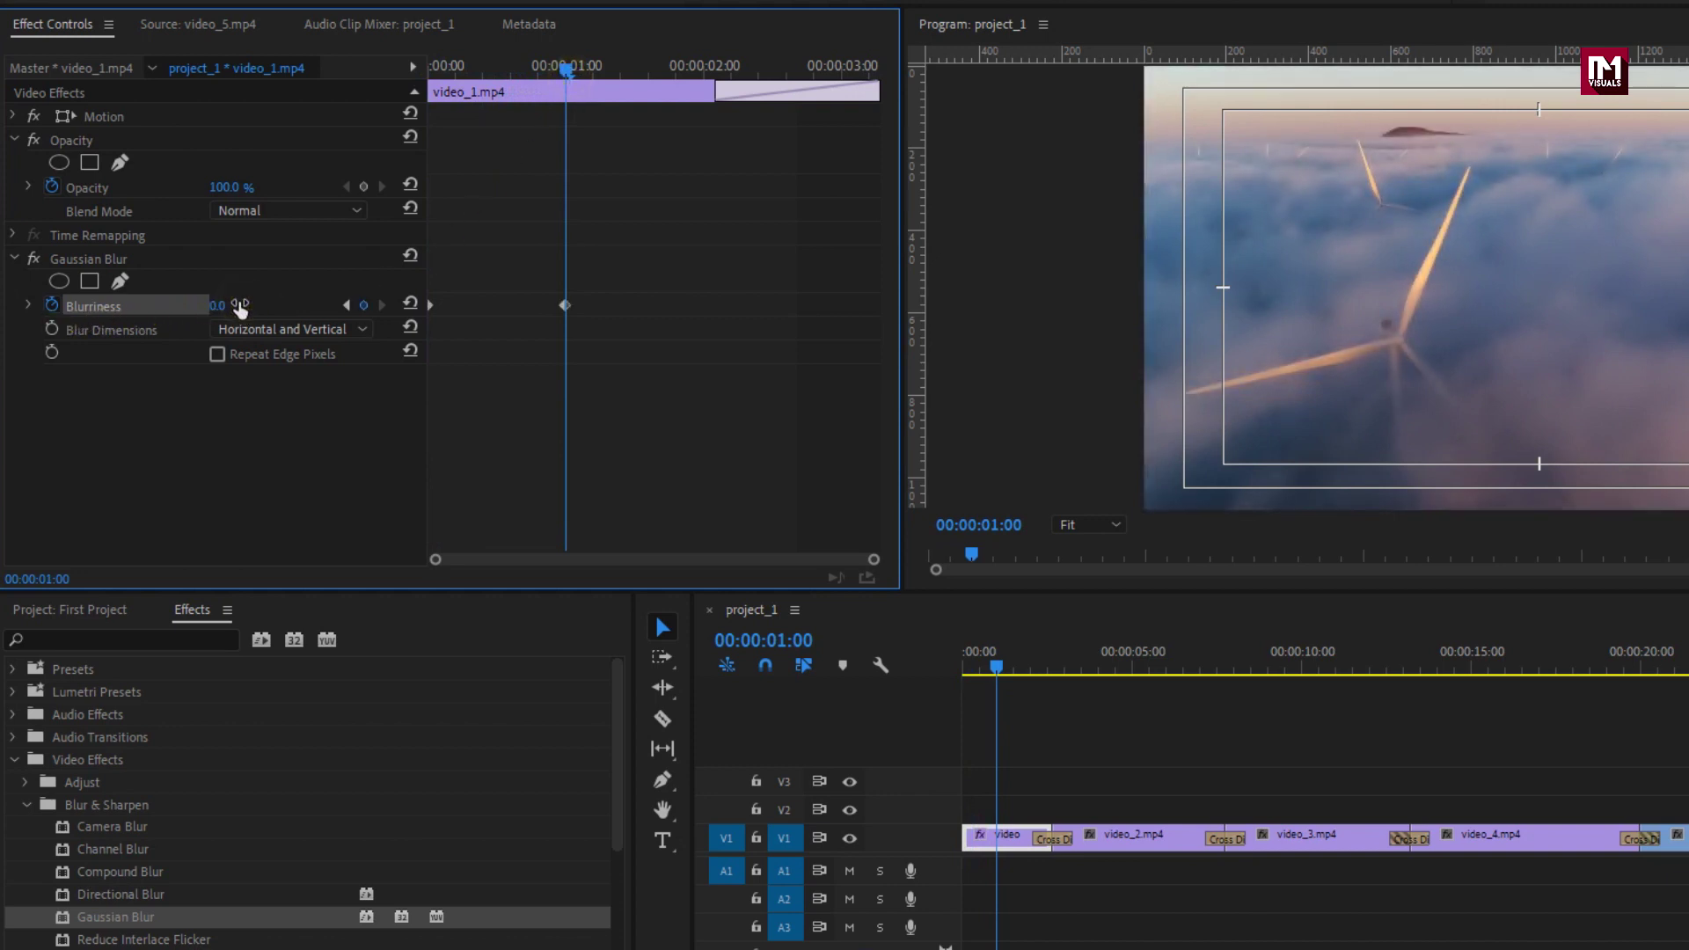
drag(574, 85, 414, 76)
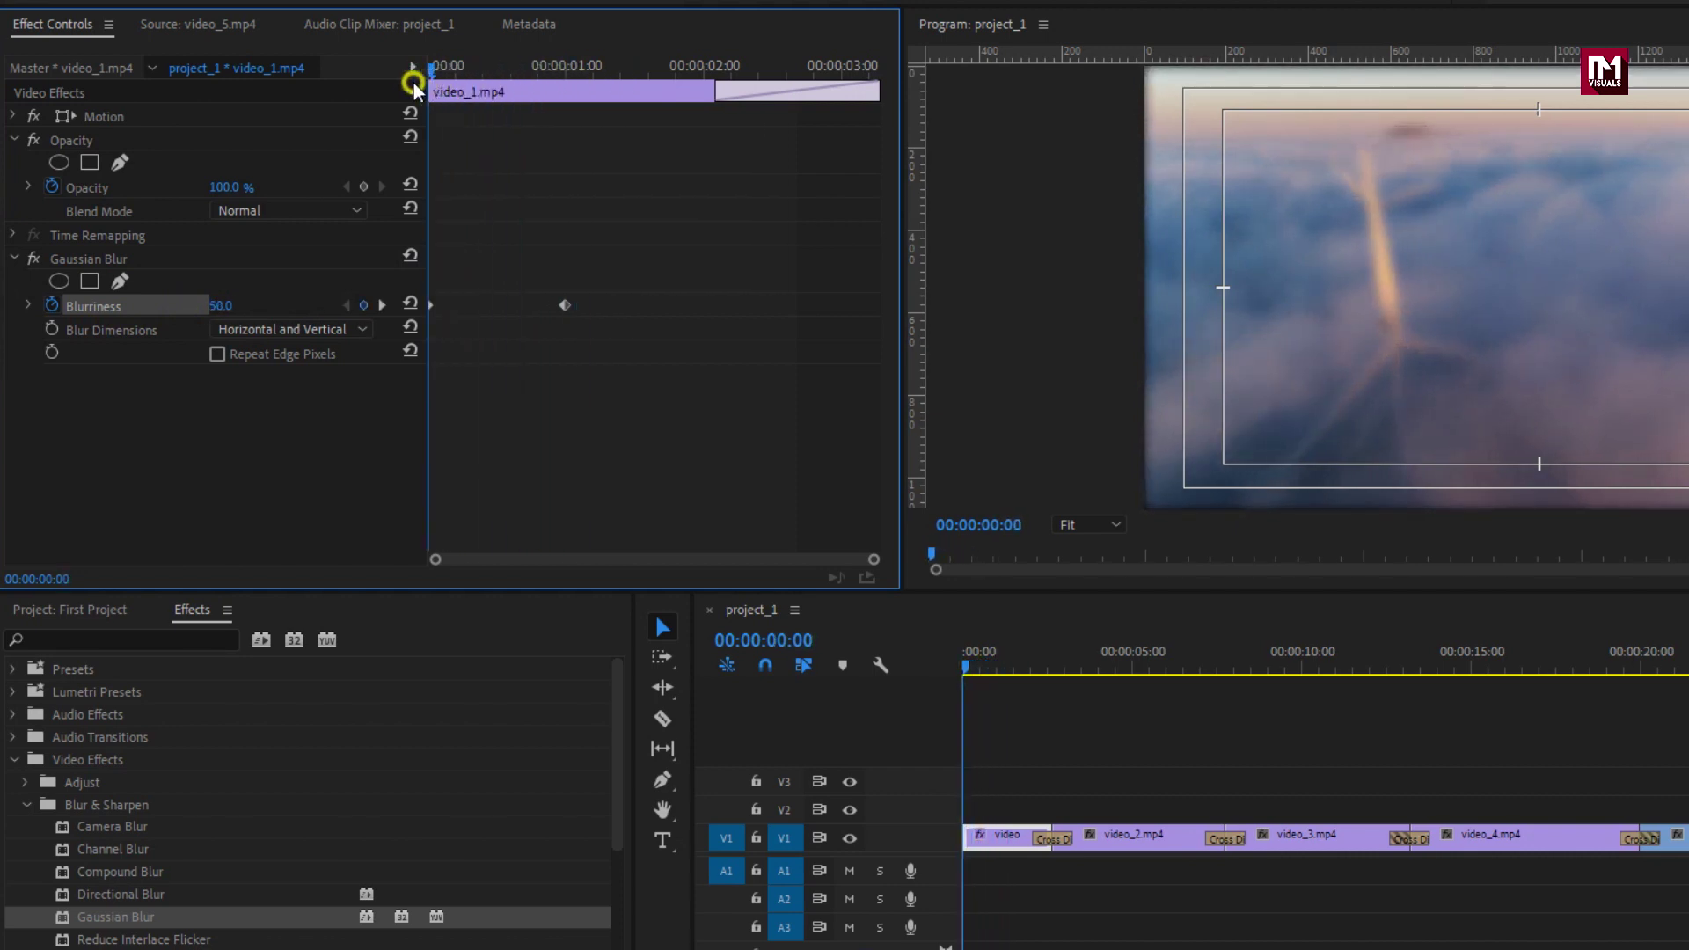
Set the final Blurriness keyframe to Ease In and enable Repeat Edge Pixels.
right_click(565, 308)
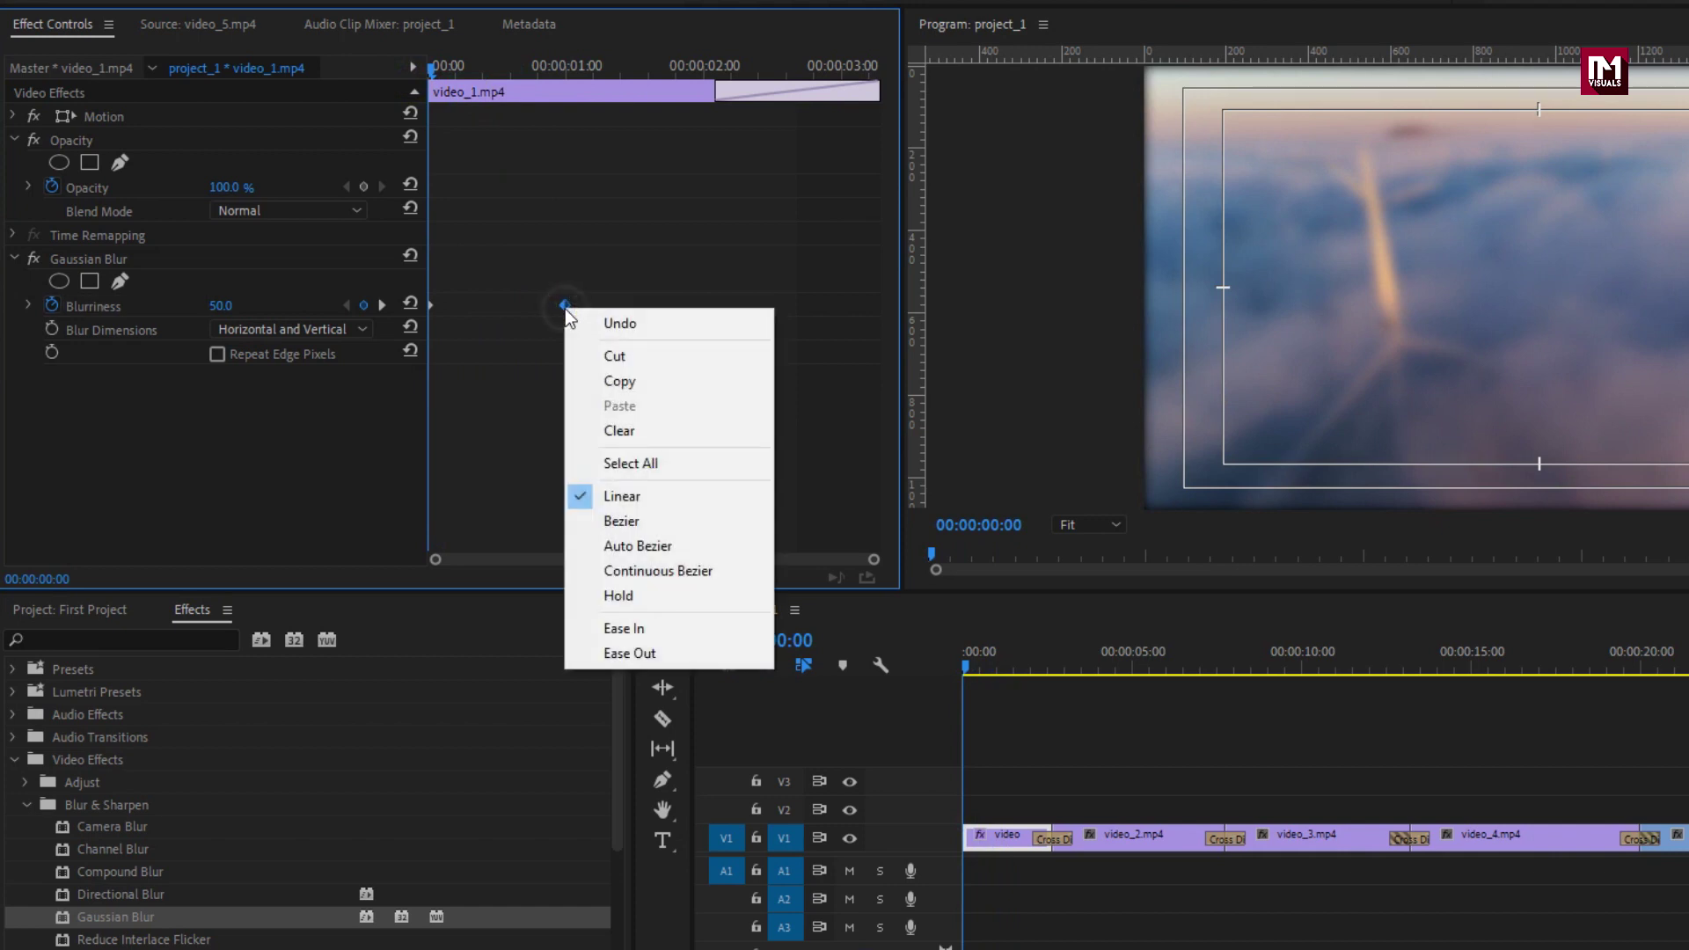
click(660, 629)
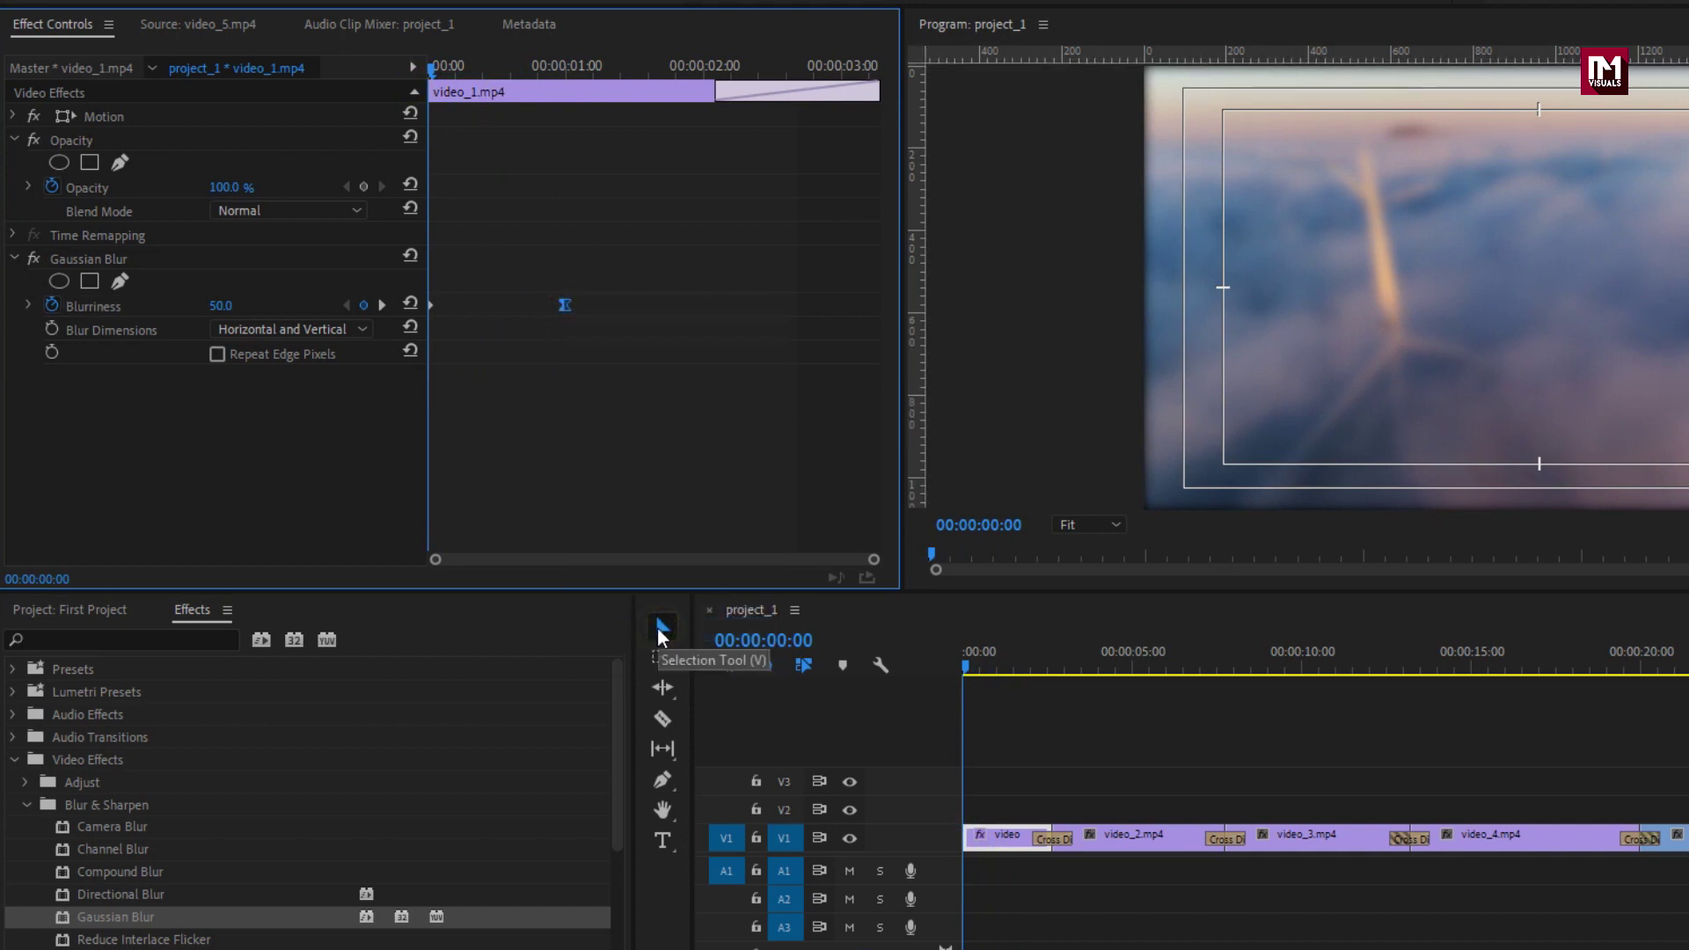
mouse_move(433, 77)
mouse_down()
mouse_move(536, 72)
mouse_move(461, 70)
mouse_up()
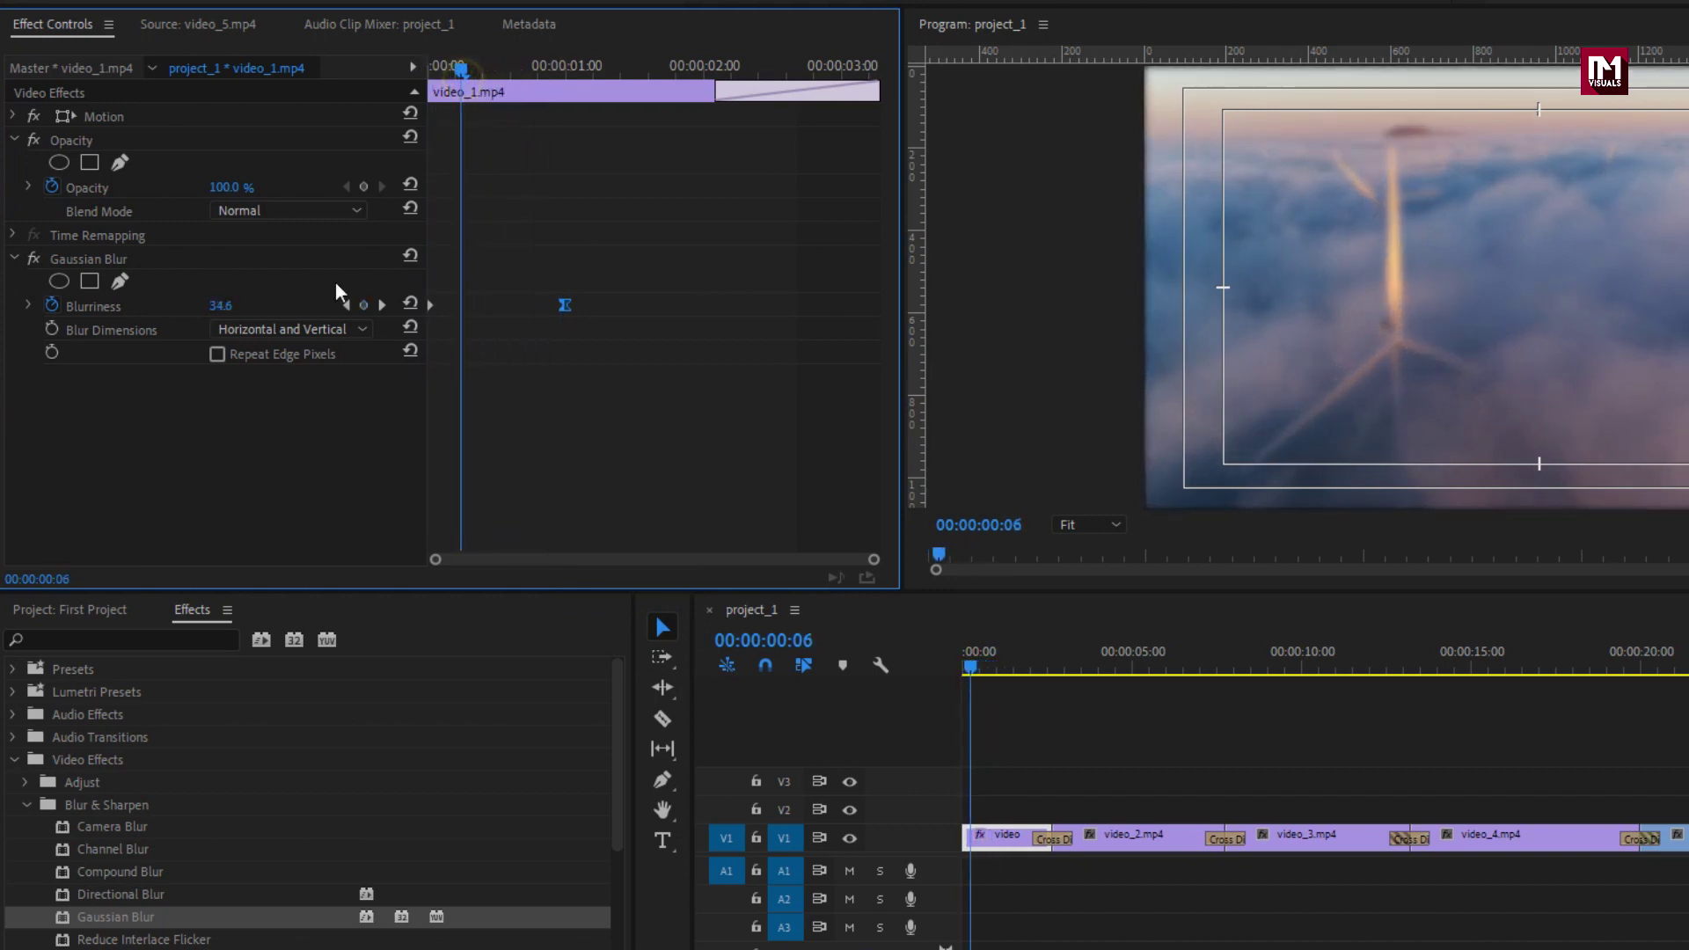
click(216, 355)
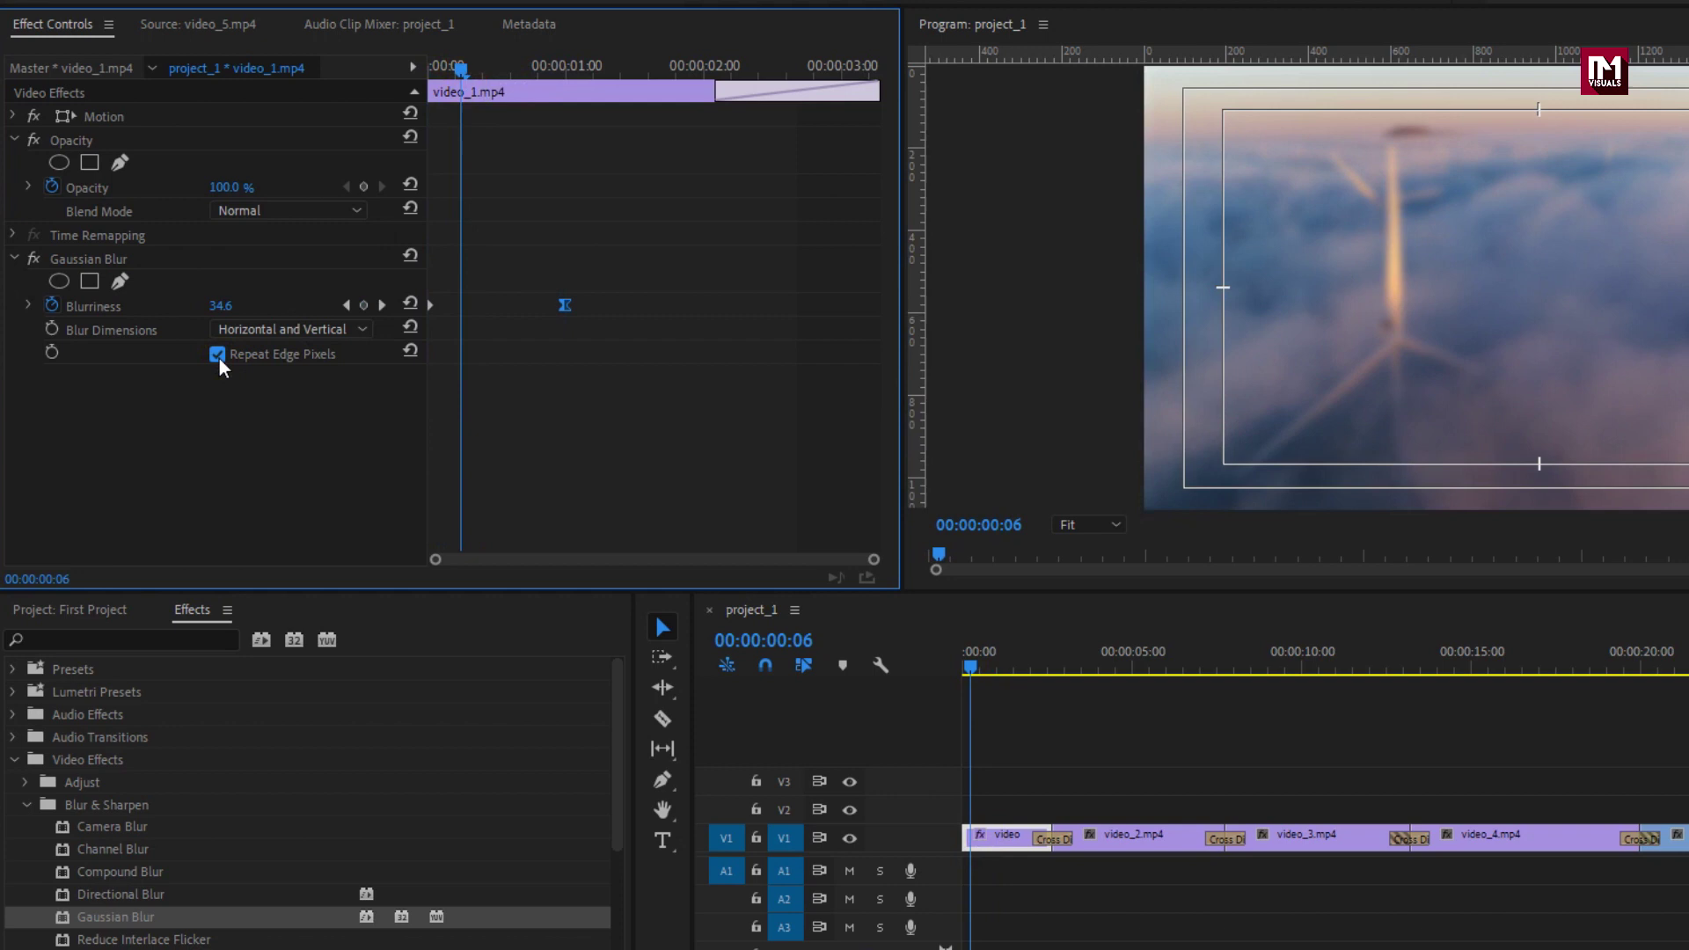
Steepen the Blurriness bezier curve so the blur drops quickly, then play the sequence.
click(28, 306)
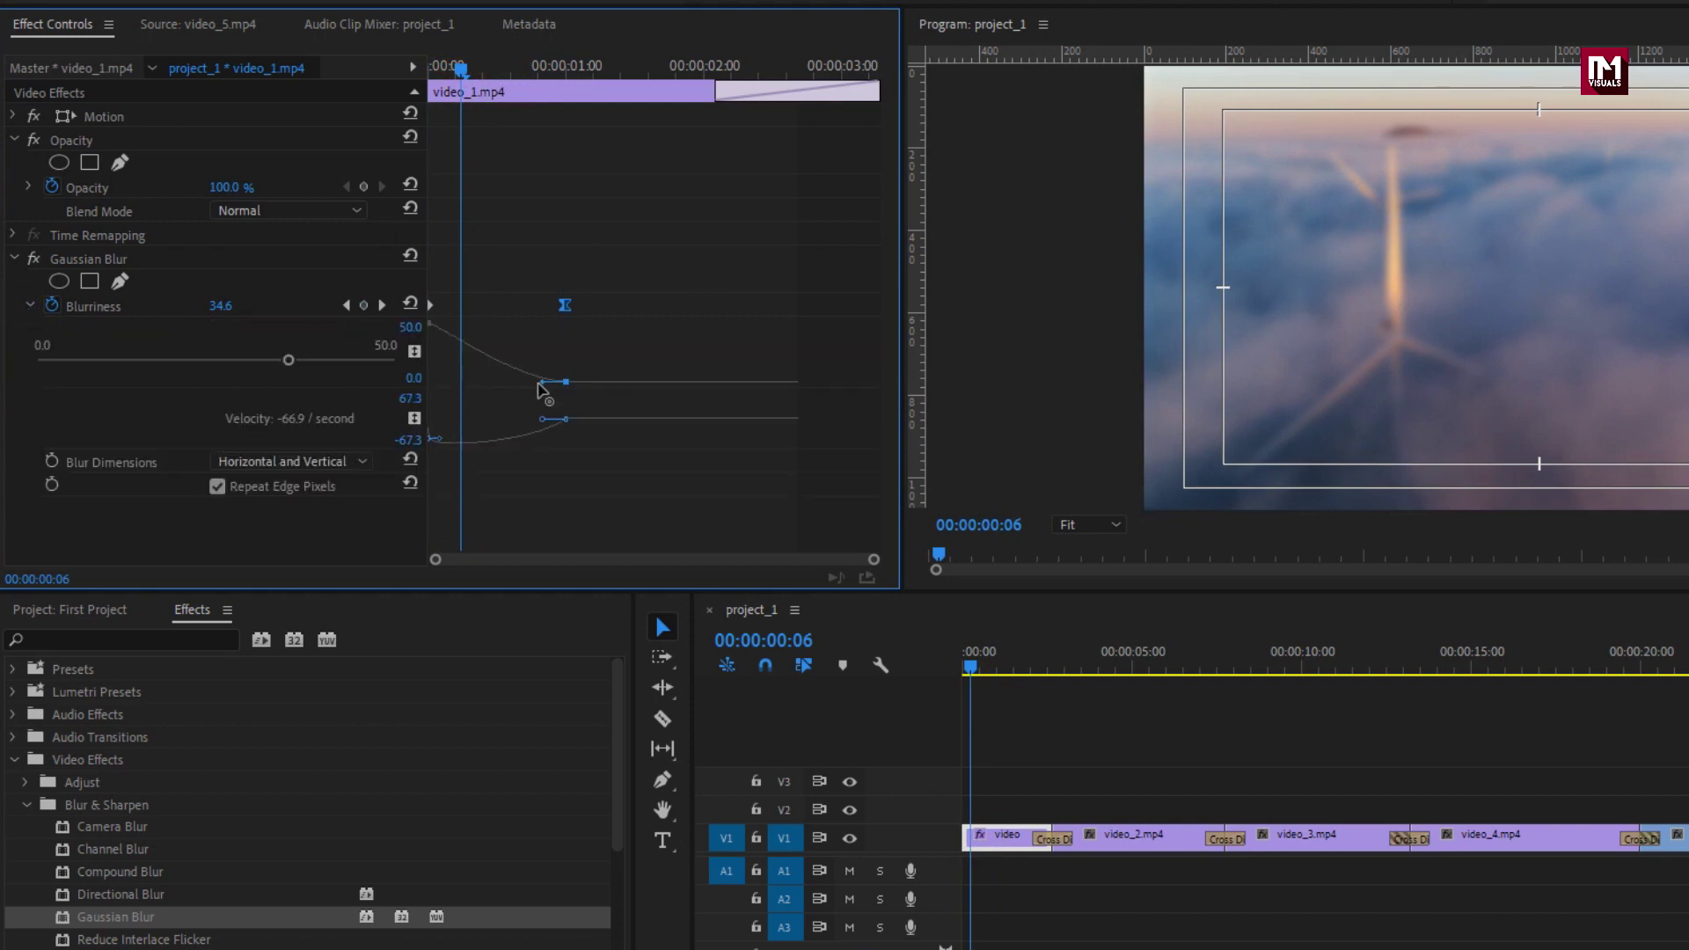
drag(538, 387, 470, 381)
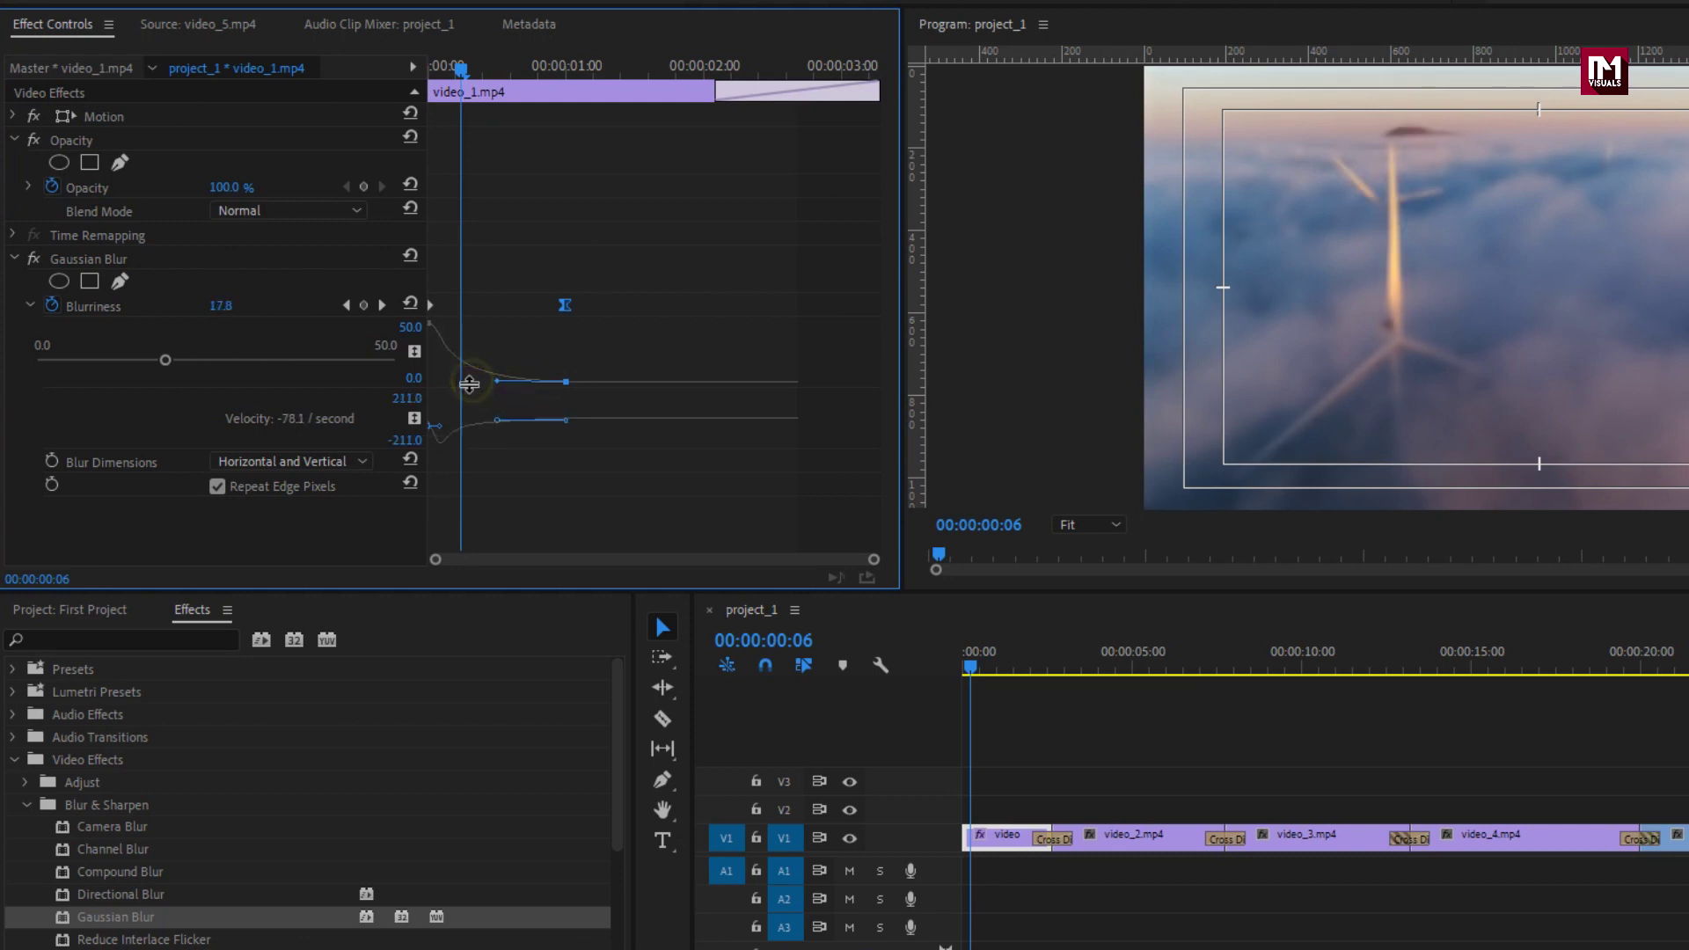
click(977, 670)
key(space)
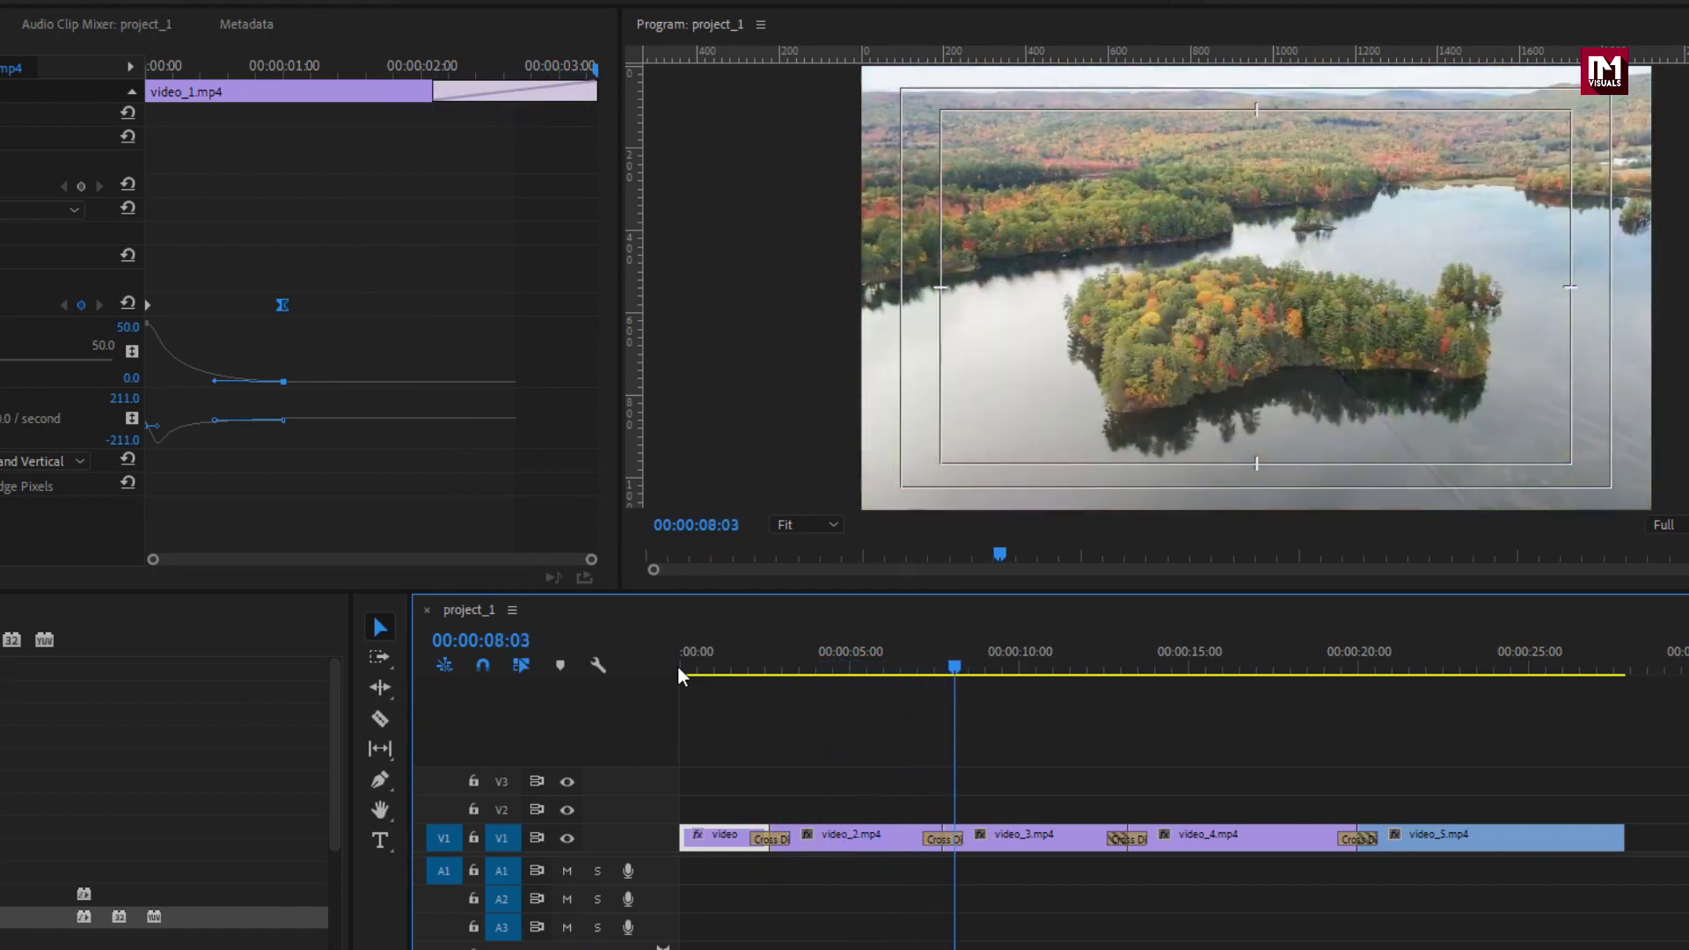
Stop playback, scrub to about 00:00:00:12 on the wind turbine shot, and select the Type Tool.
key(space)
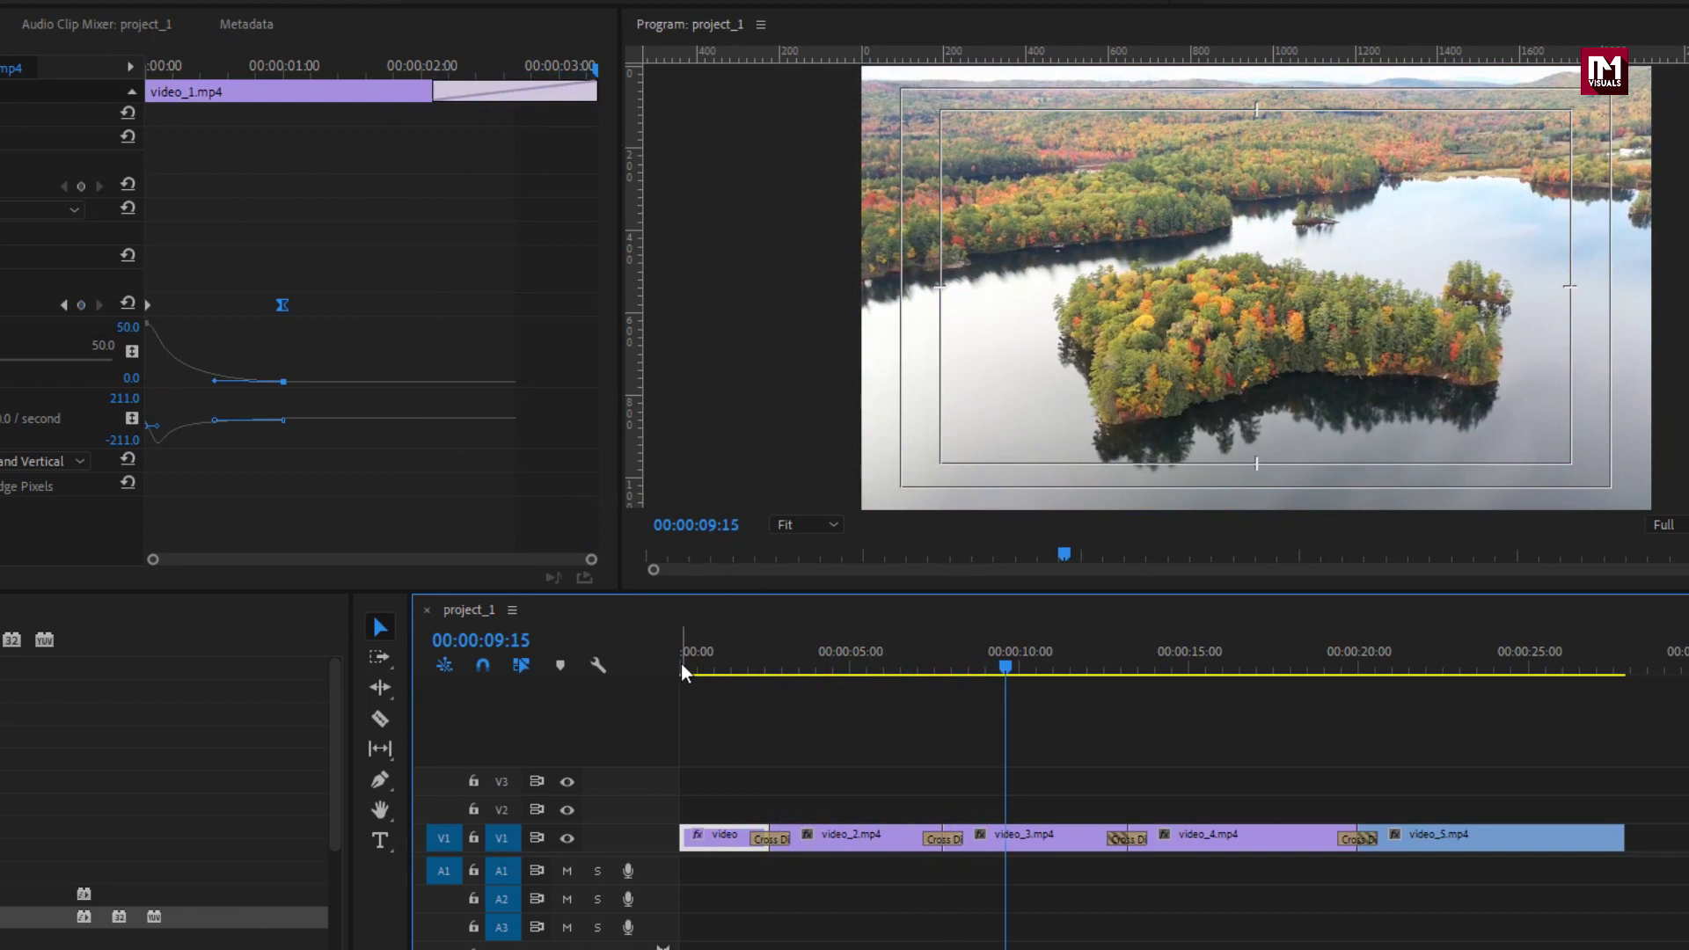
click(681, 664)
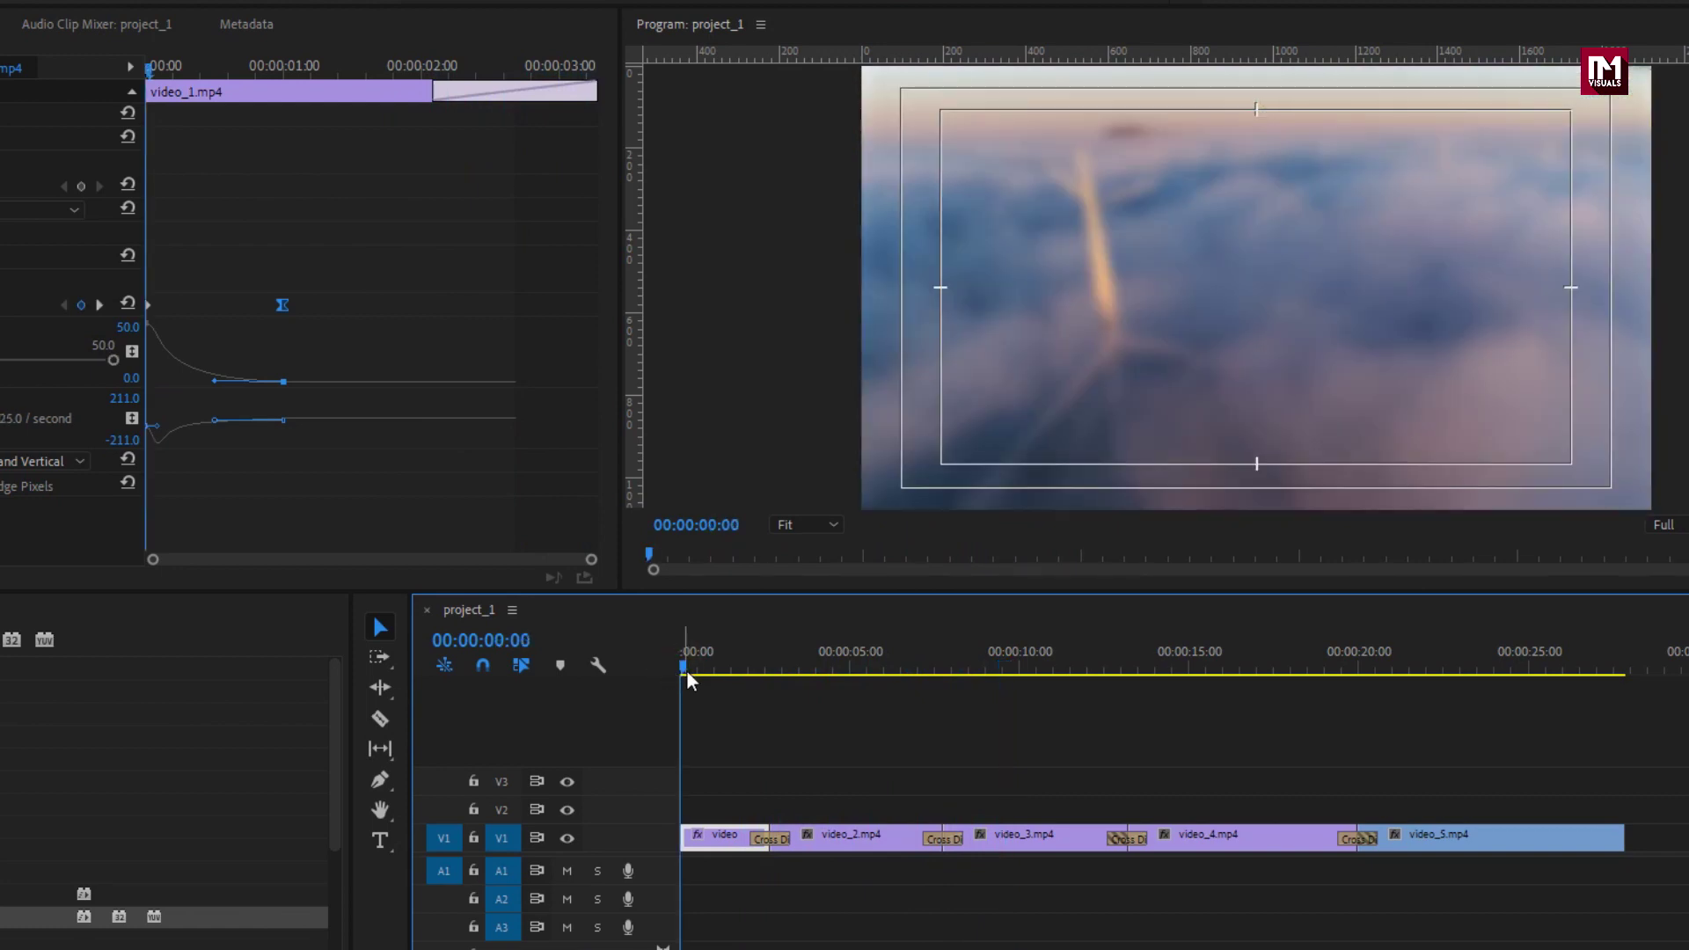
mouse_move(681, 663)
mouse_down()
mouse_move(736, 667)
mouse_move(695, 667)
mouse_up()
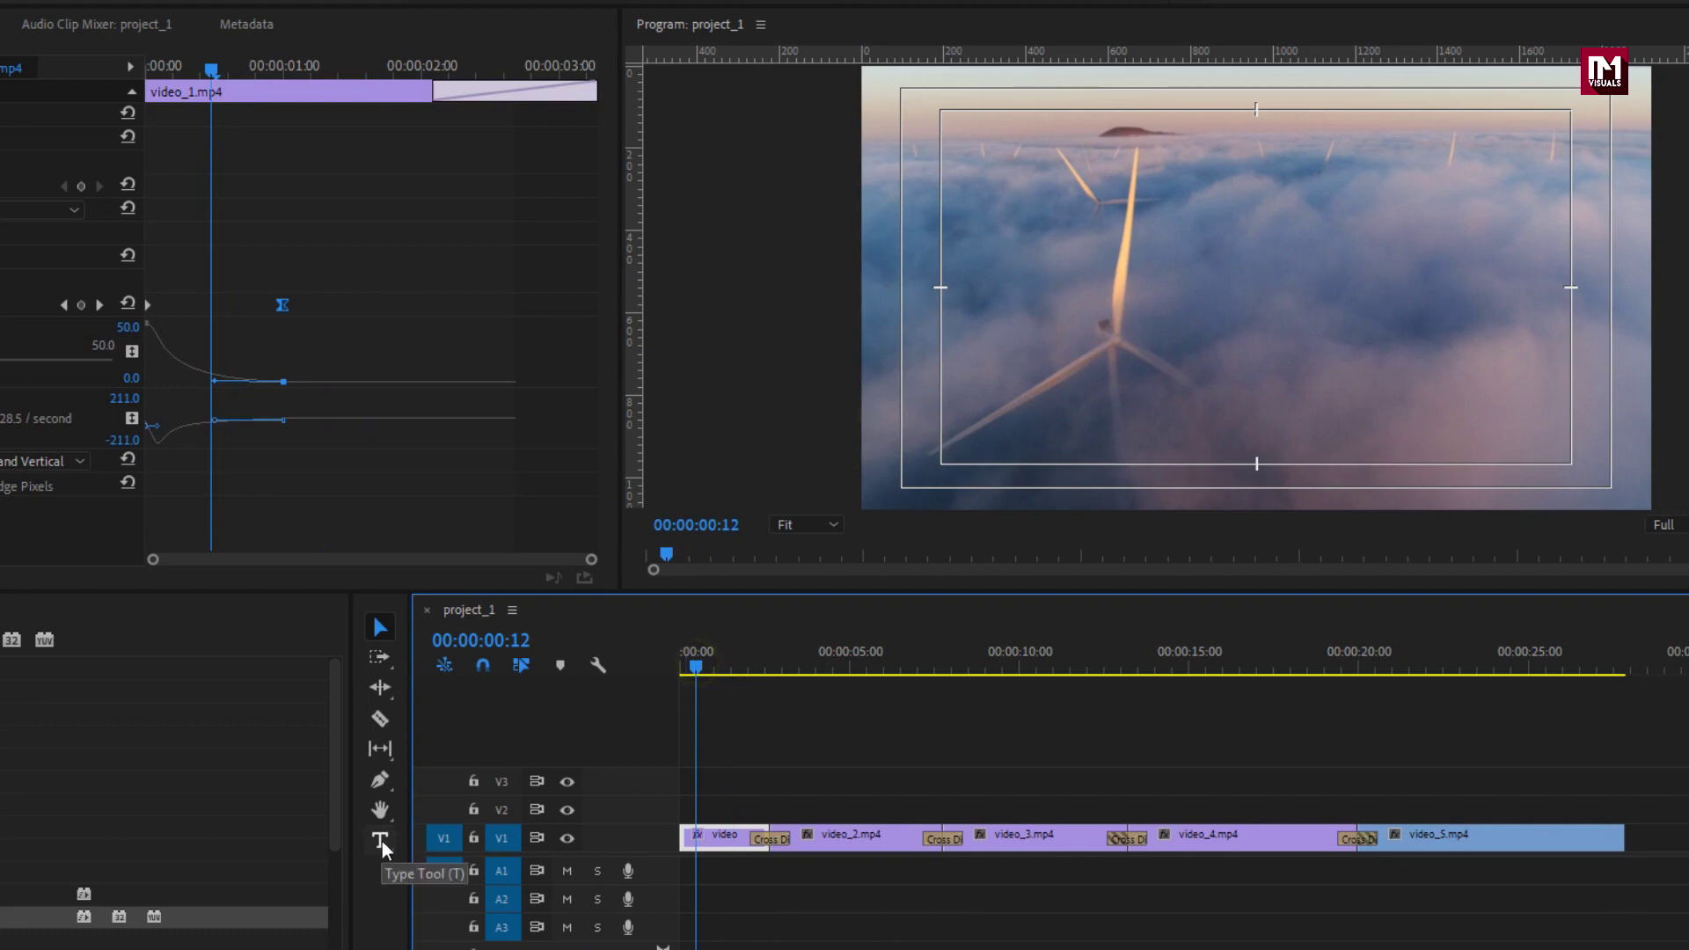
click(382, 841)
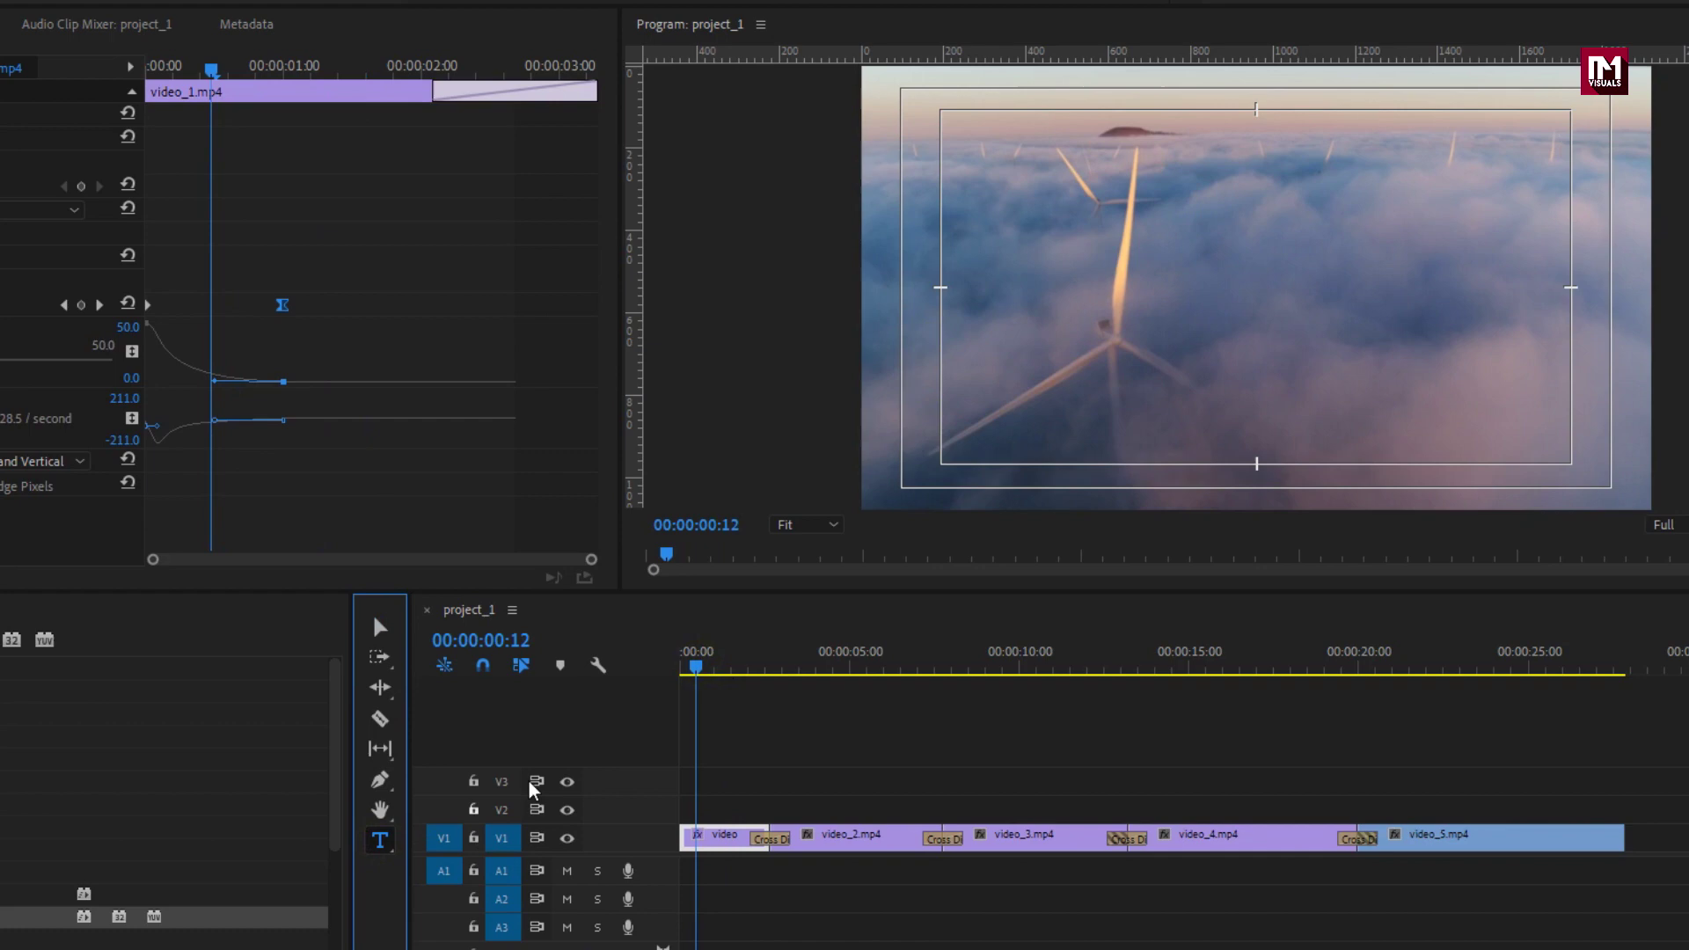
Draw a text box over the turbine shot and type the title 'Premiere Pro'.
drag(972, 139, 1559, 436)
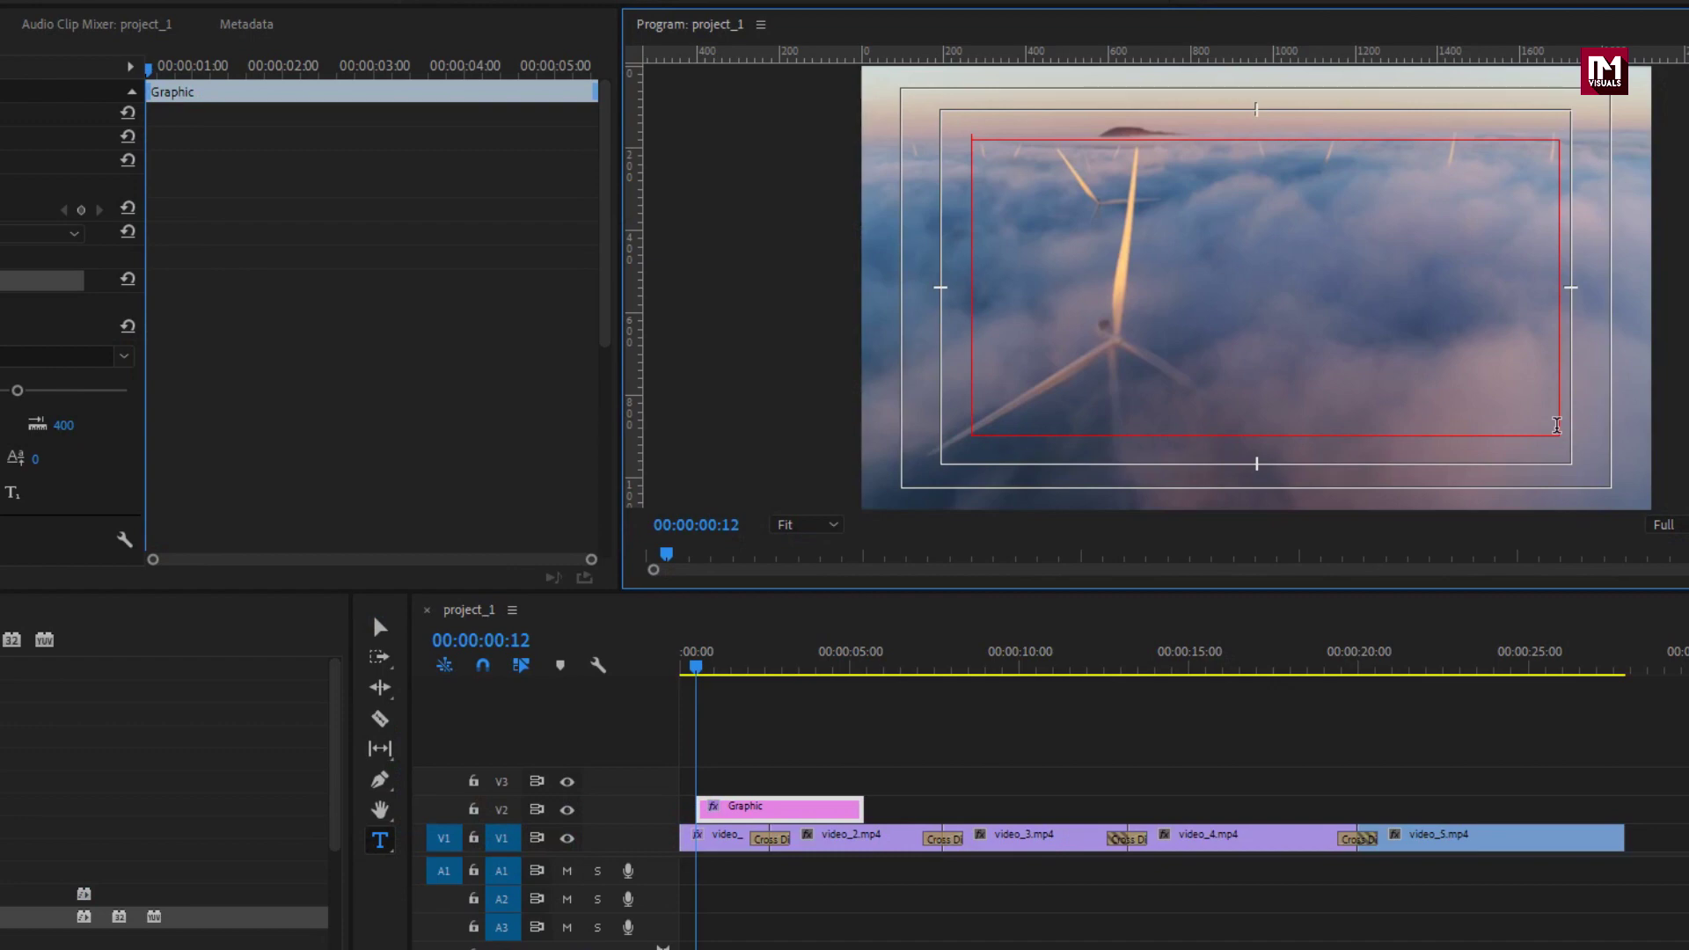
click(1120, 225)
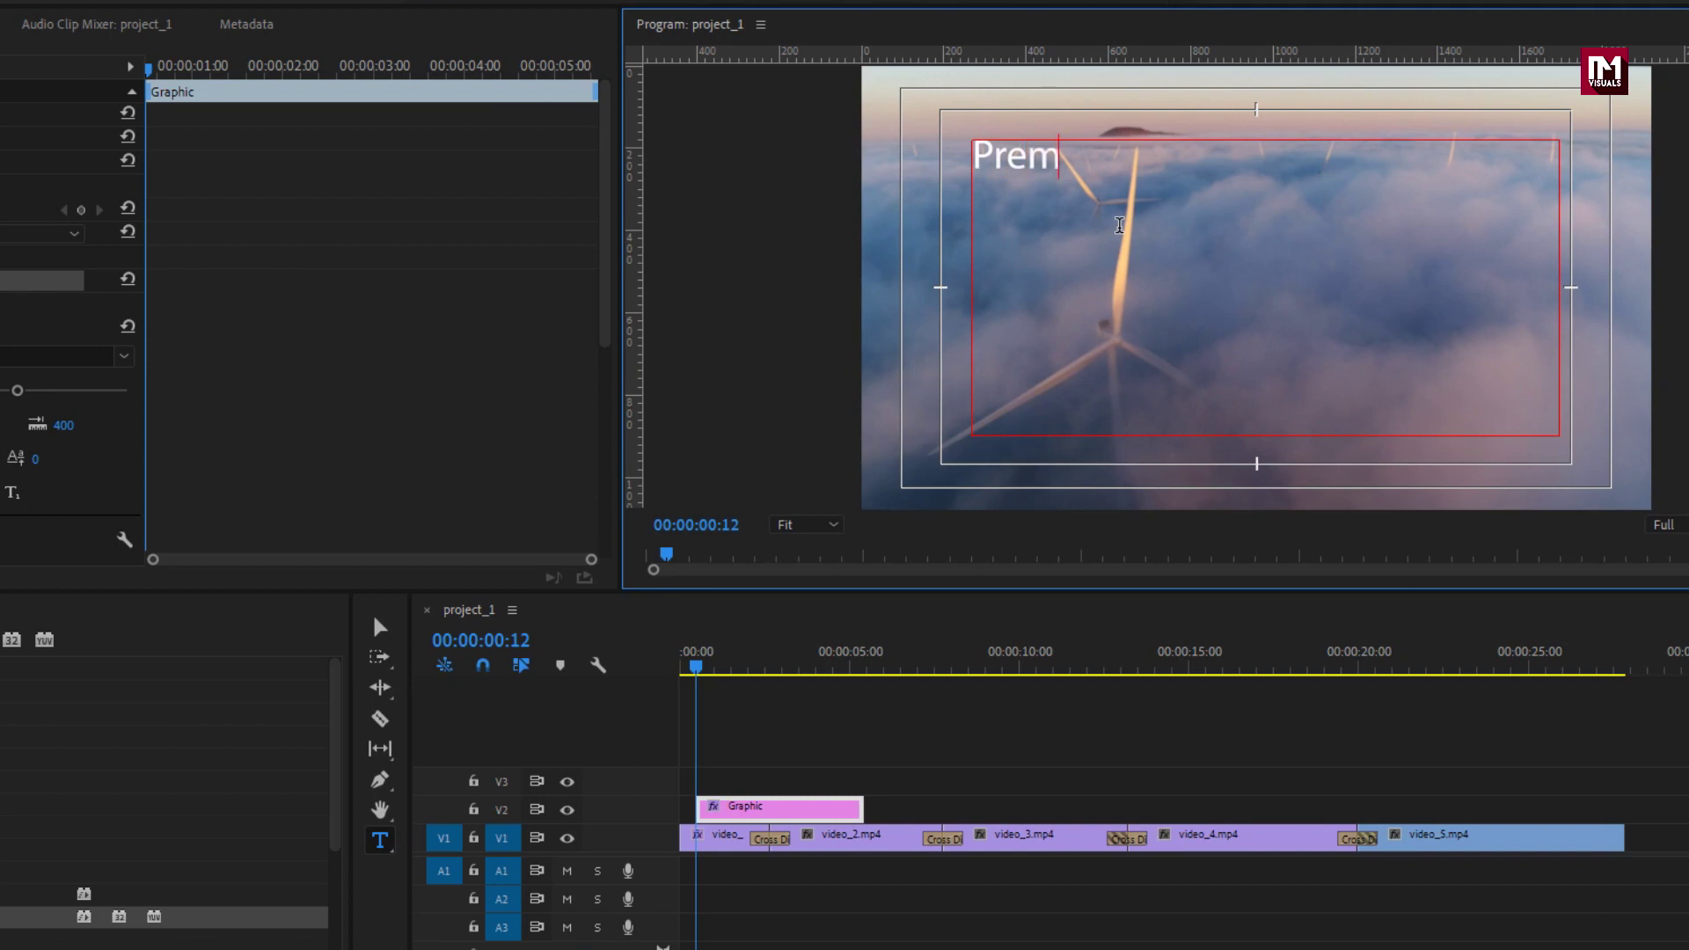
text(Premiere Pro)
key(Escape)
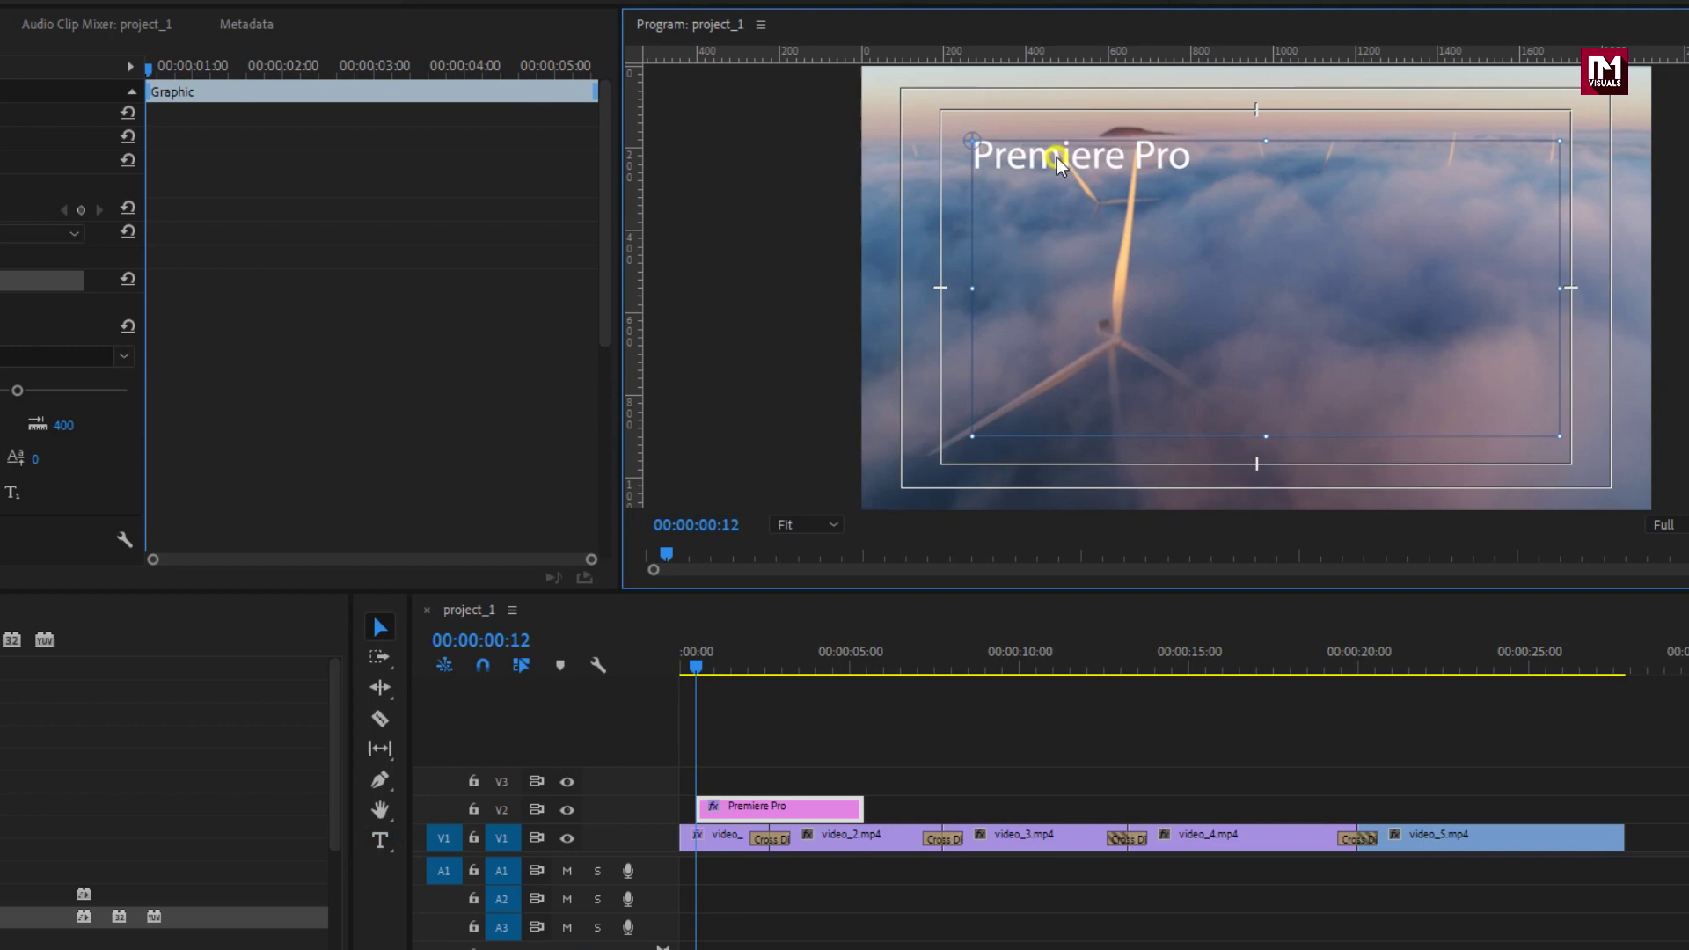
Shrink the title's text box to fit and move it to the frame centre.
mouse_move(1058, 164)
mouse_down()
mouse_move(1123, 262)
mouse_move(1072, 165)
mouse_up()
drag(1545, 418, 1259, 188)
drag(1120, 183, 1275, 302)
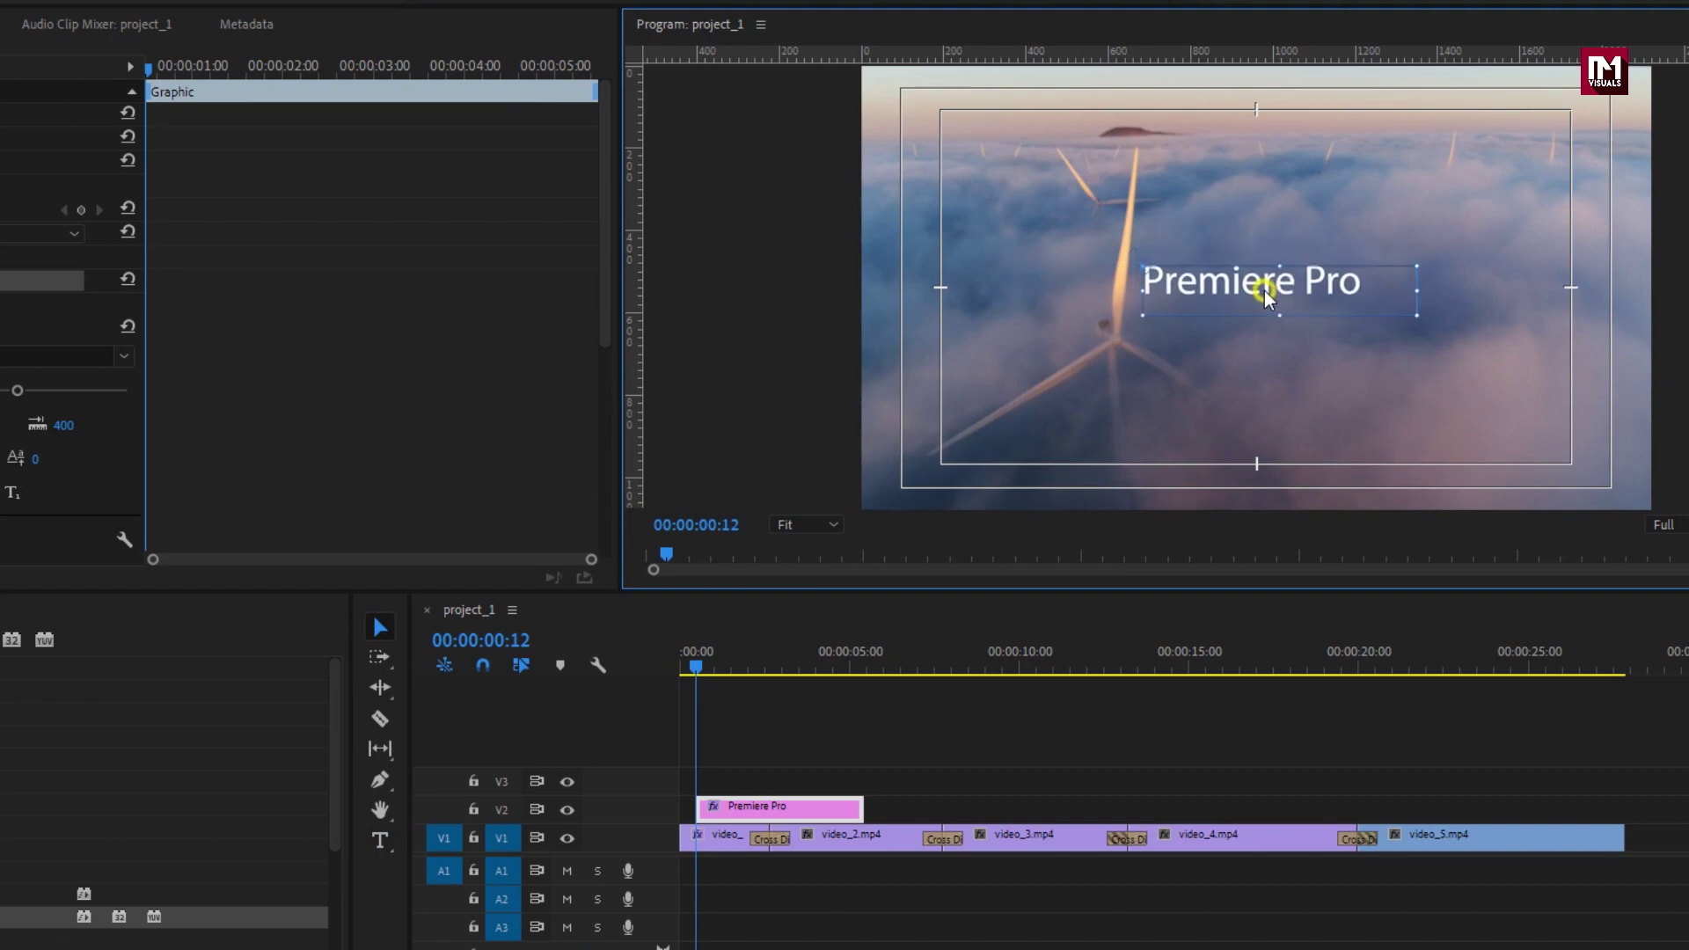
Enlarge the title to font size 175, widen its box to one line, and nudge it left.
drag(1412, 319, 1498, 359)
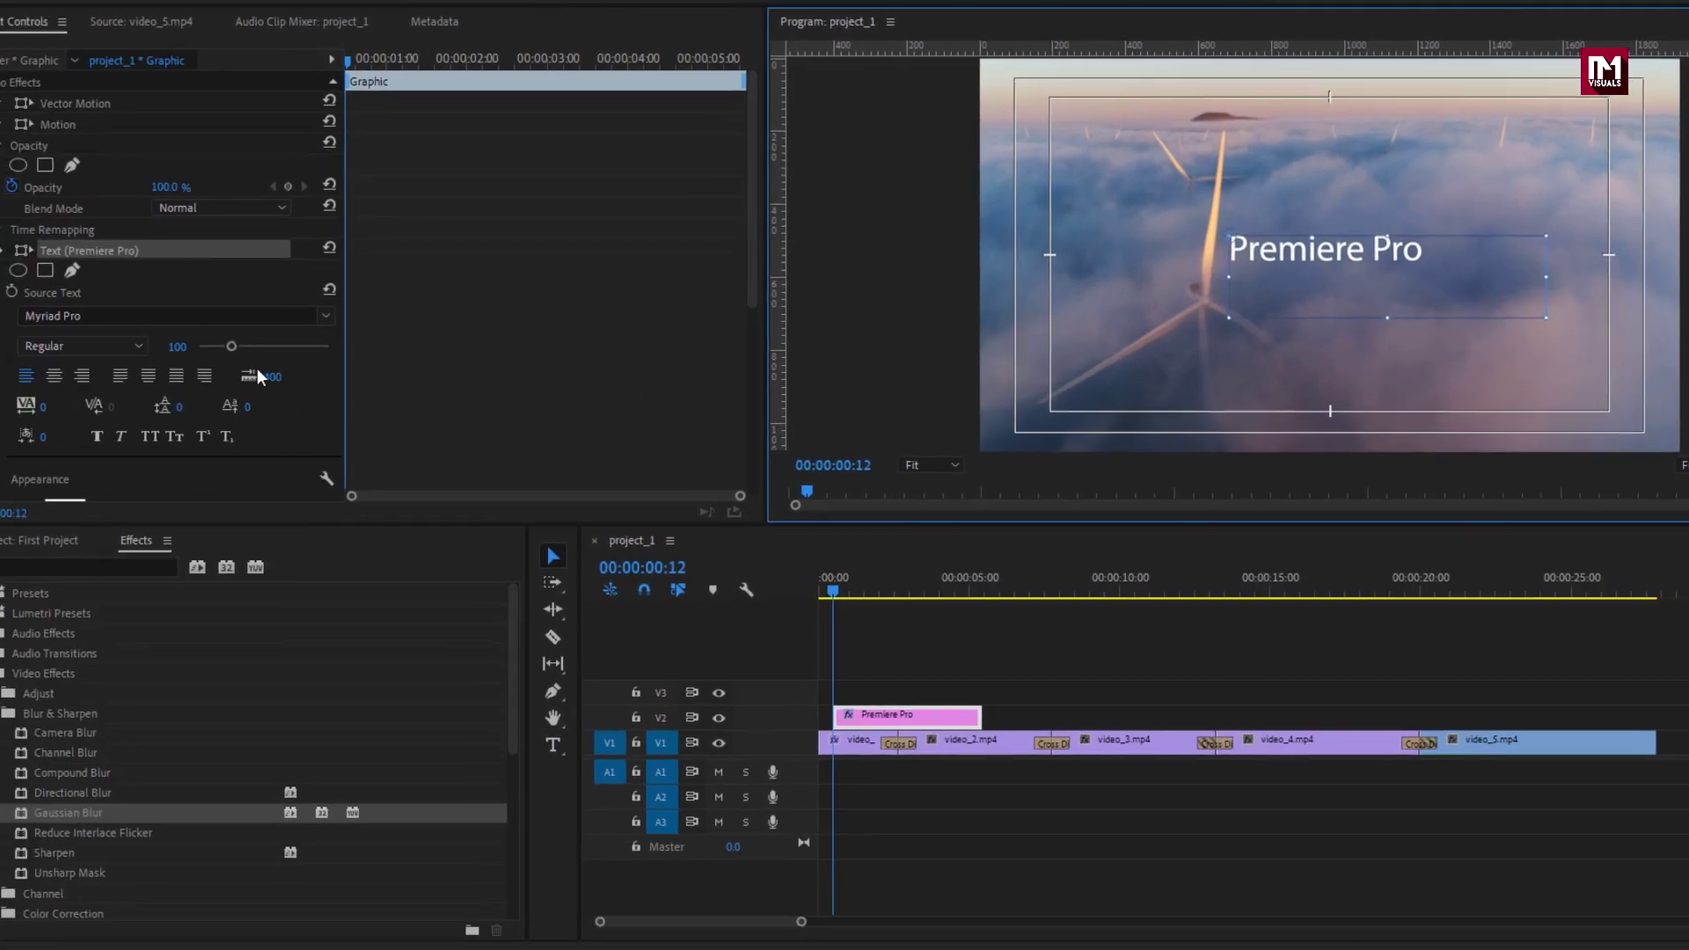
drag(20, 393, 28, 394)
drag(249, 349, 262, 350)
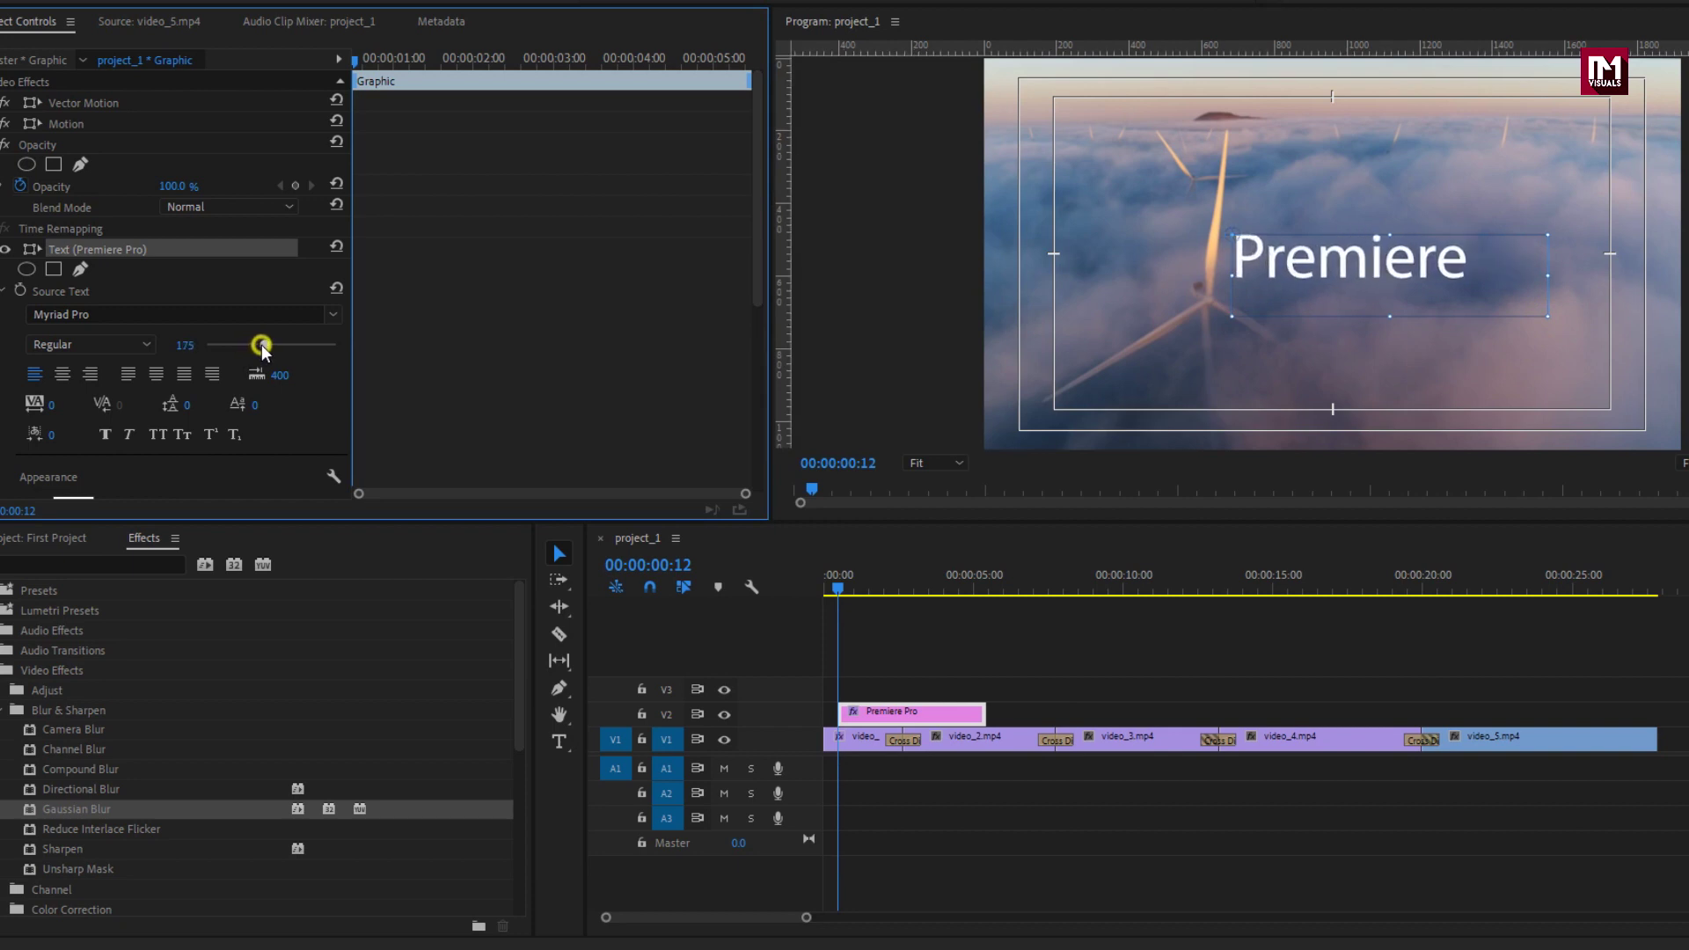
drag(1542, 317, 1604, 299)
drag(1360, 280, 1293, 277)
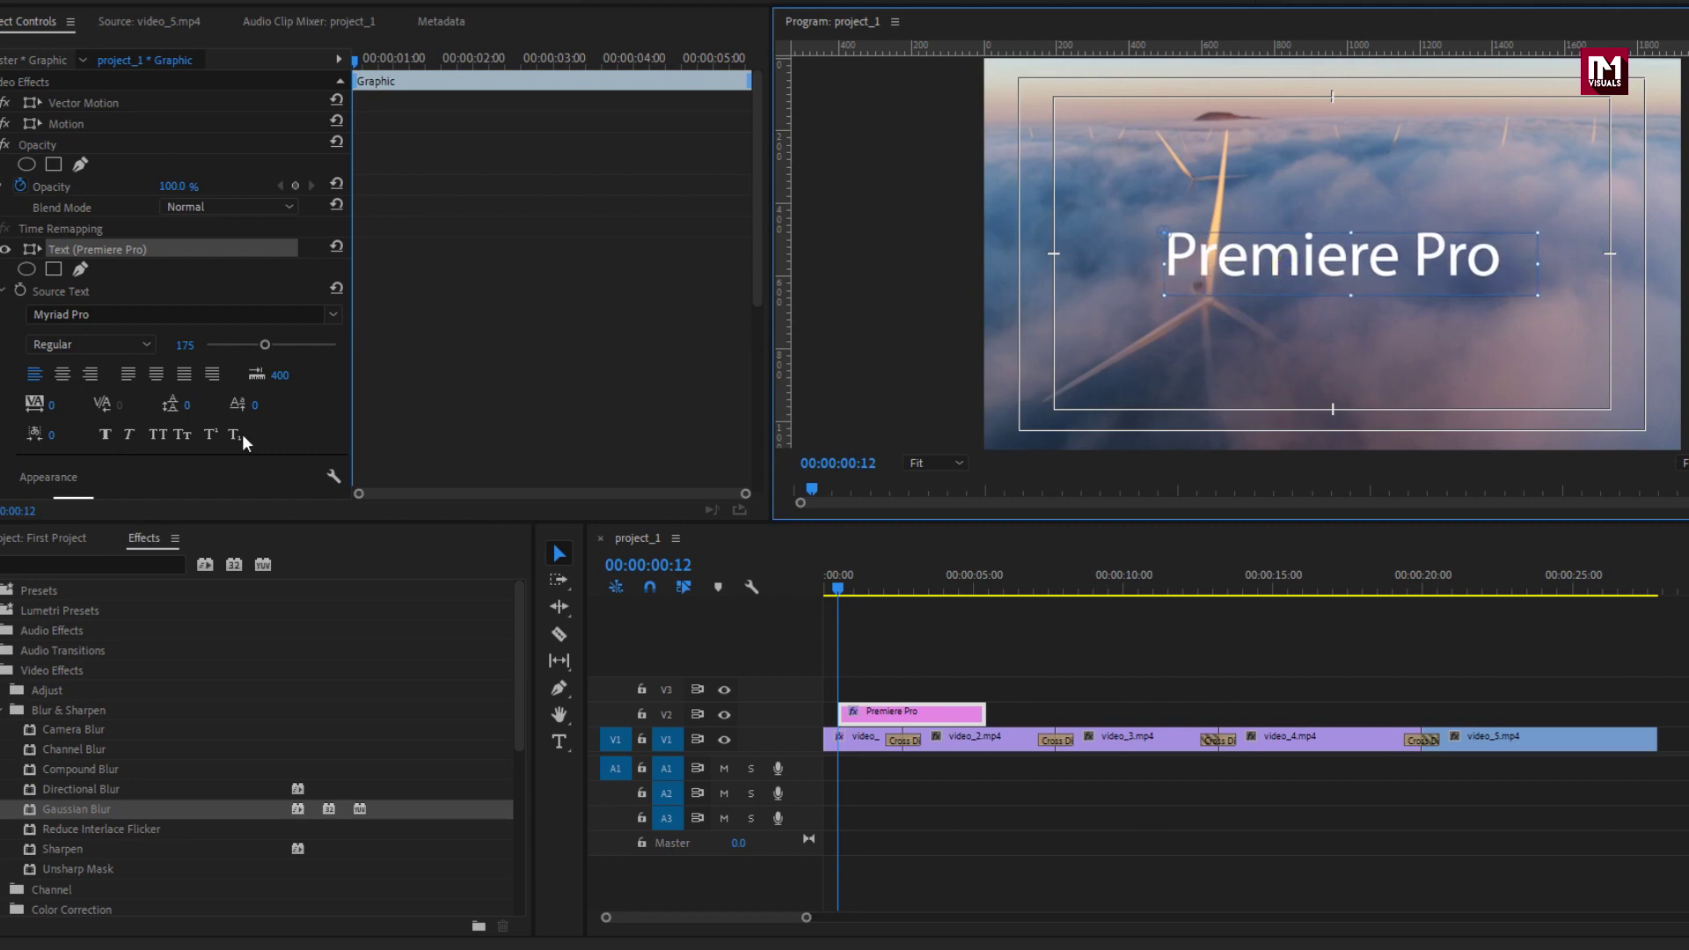
Make the title centre-aligned, Faux Bold and All Caps, keeping the same font.
click(62, 374)
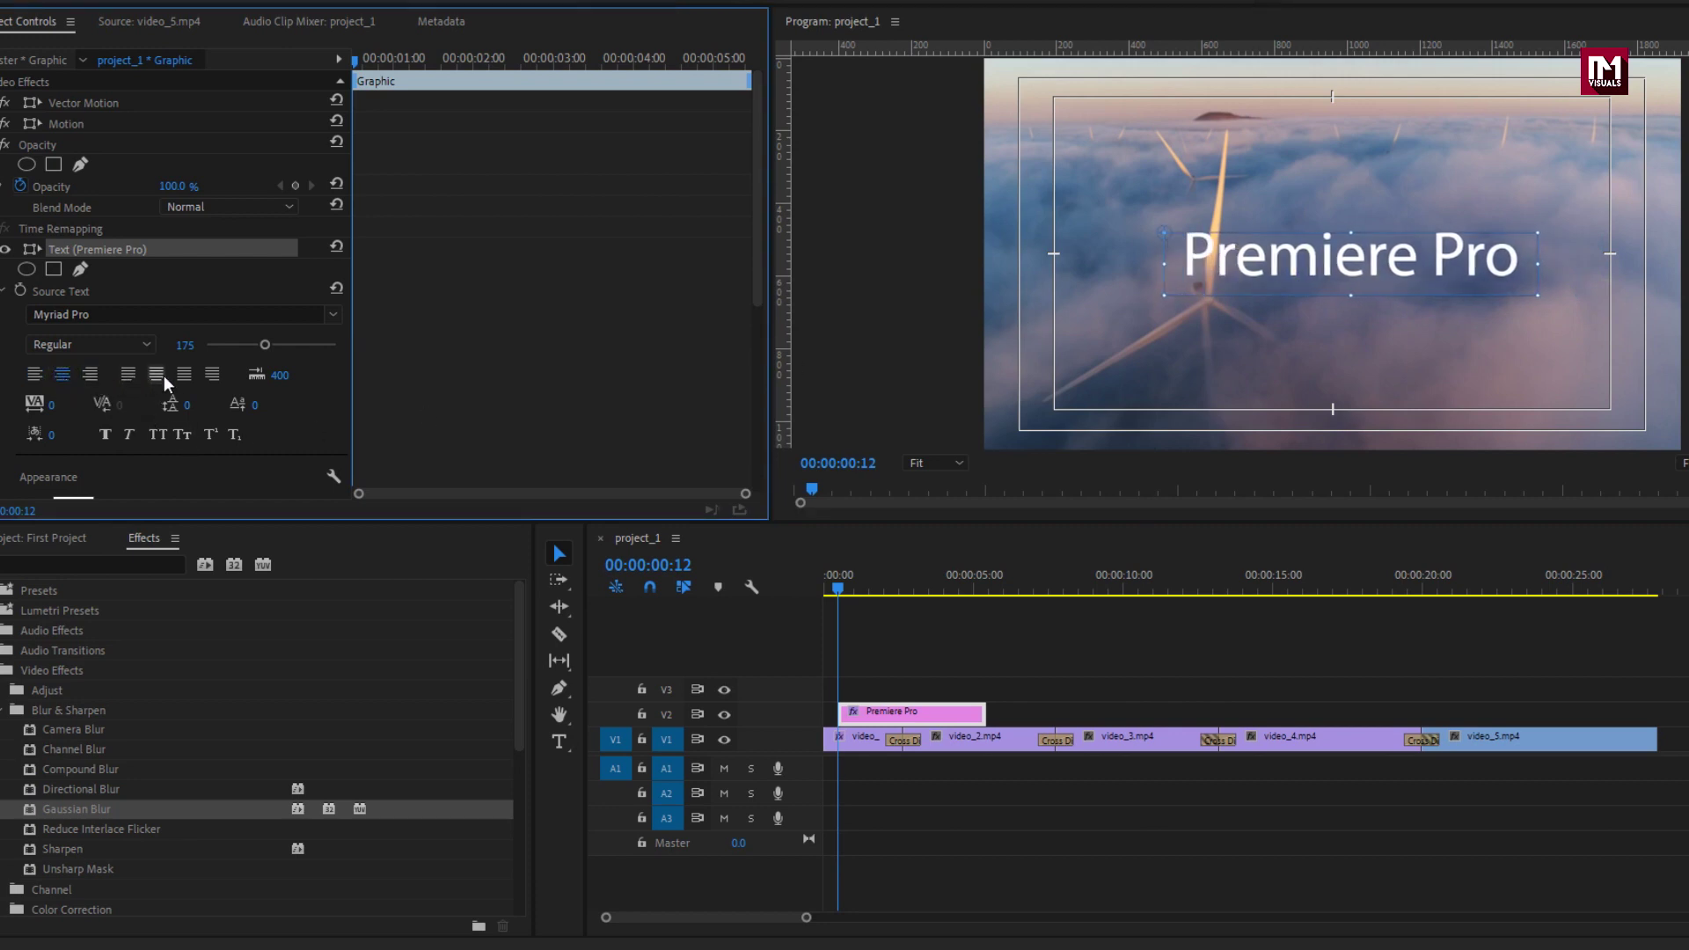
click(112, 312)
key(Escape)
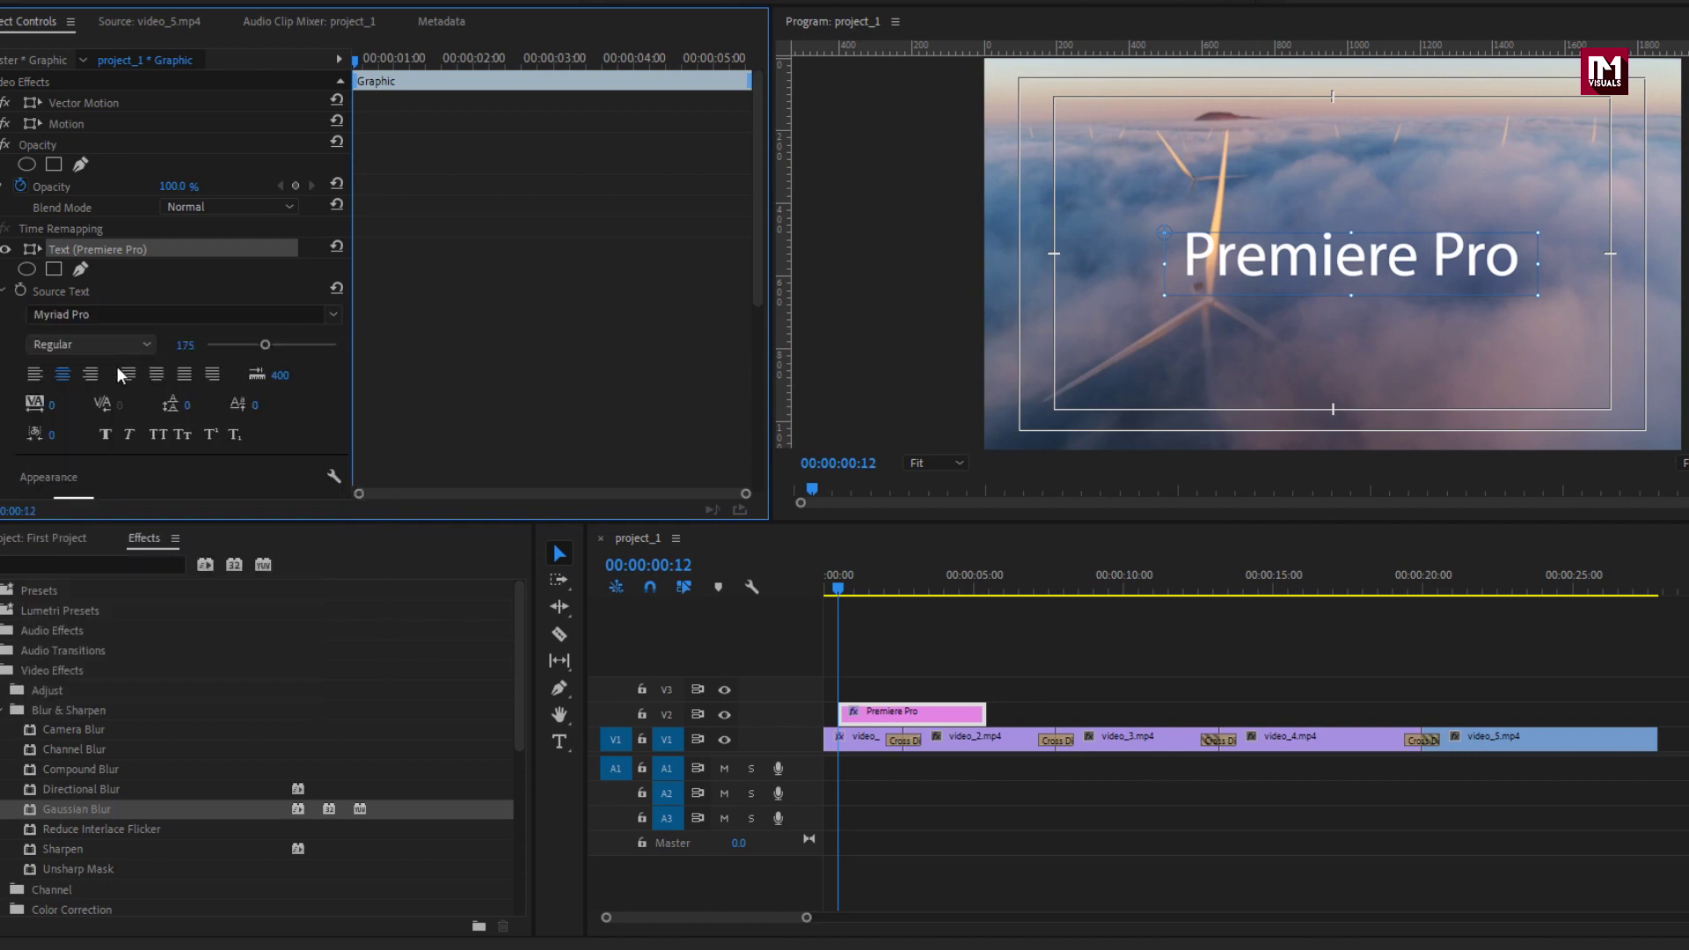
click(110, 435)
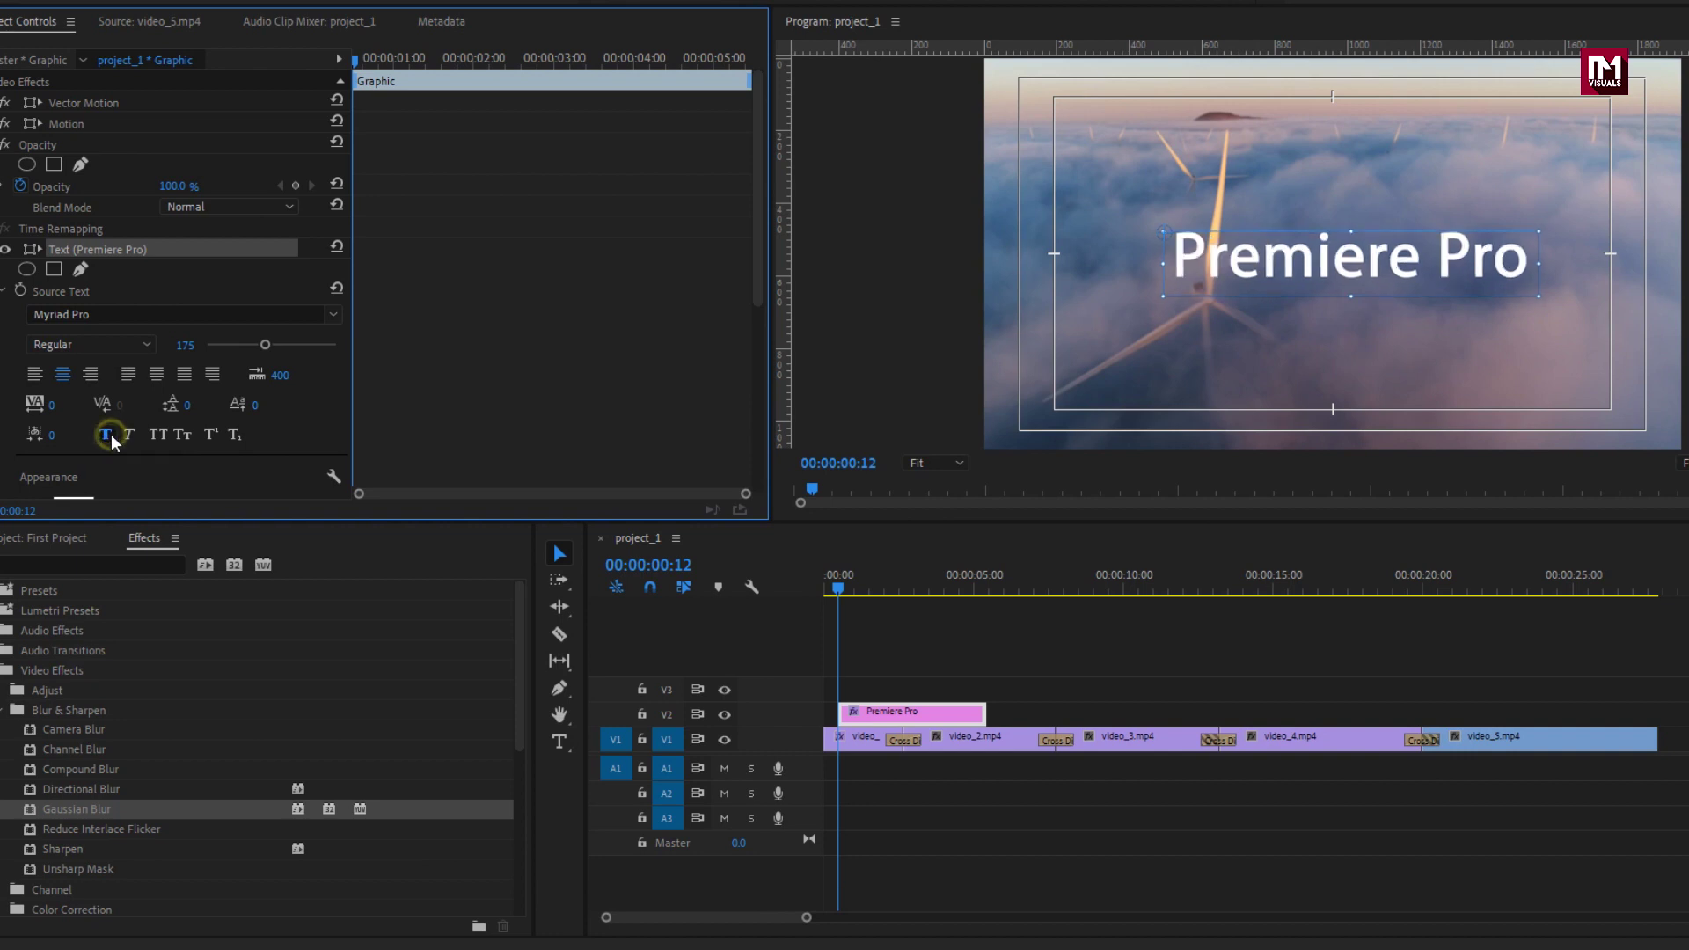
click(160, 435)
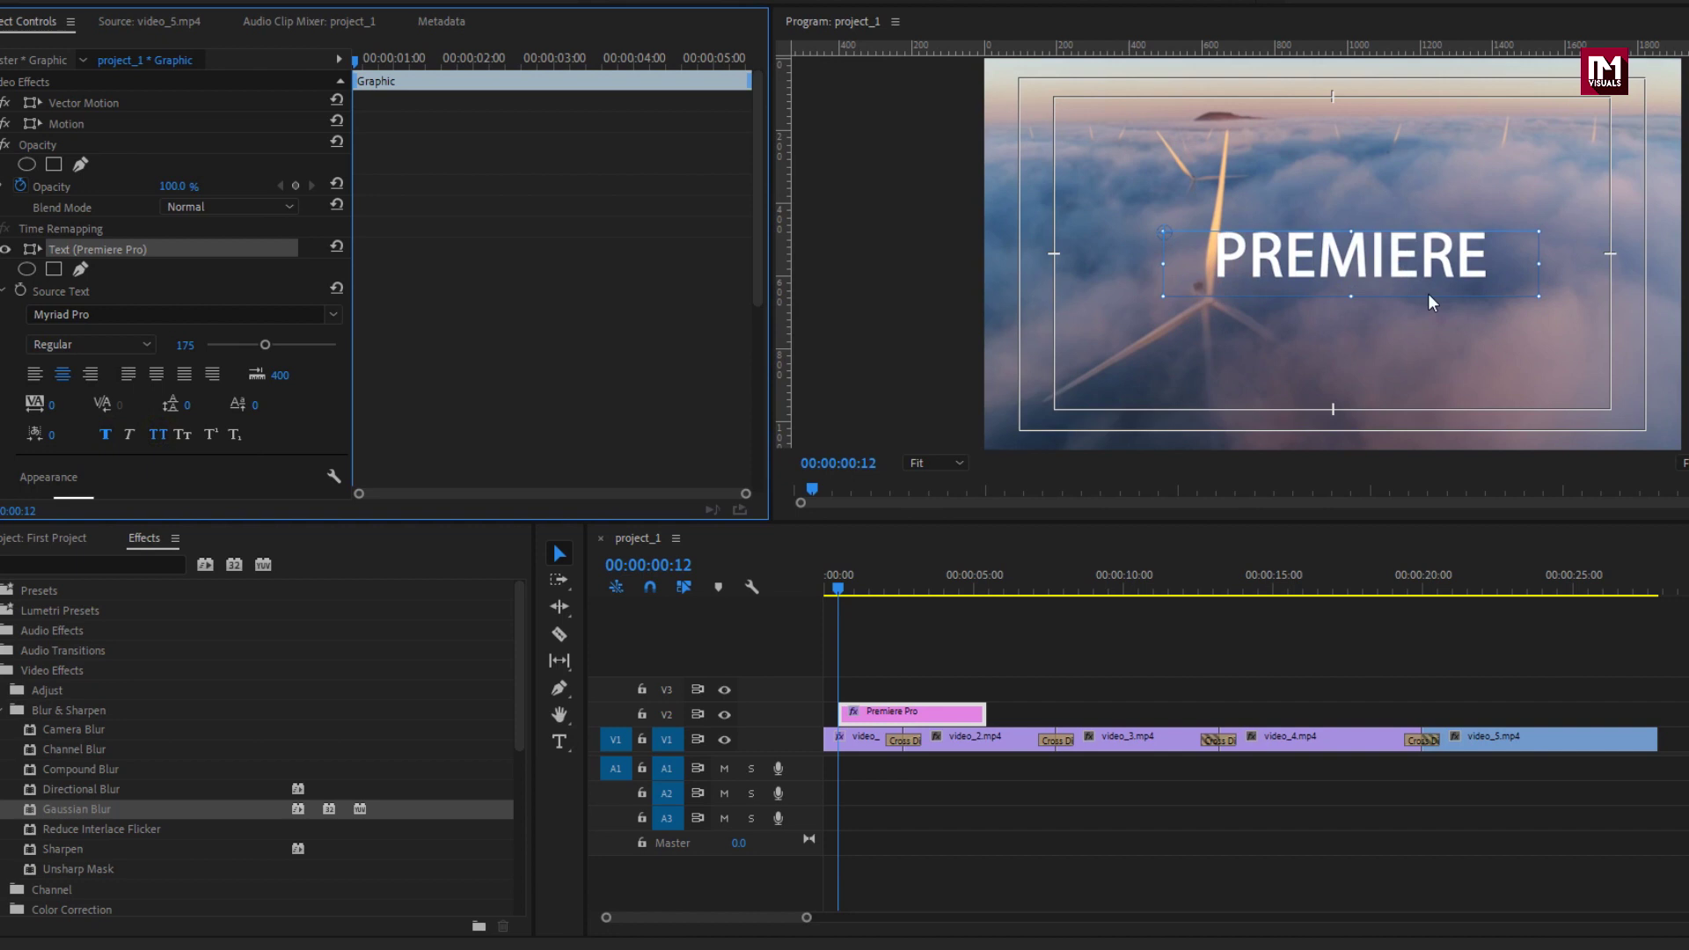
Widen the PREMIERE PRO box, set font size 117, and reposition it slightly left and up.
drag(1542, 295, 1615, 280)
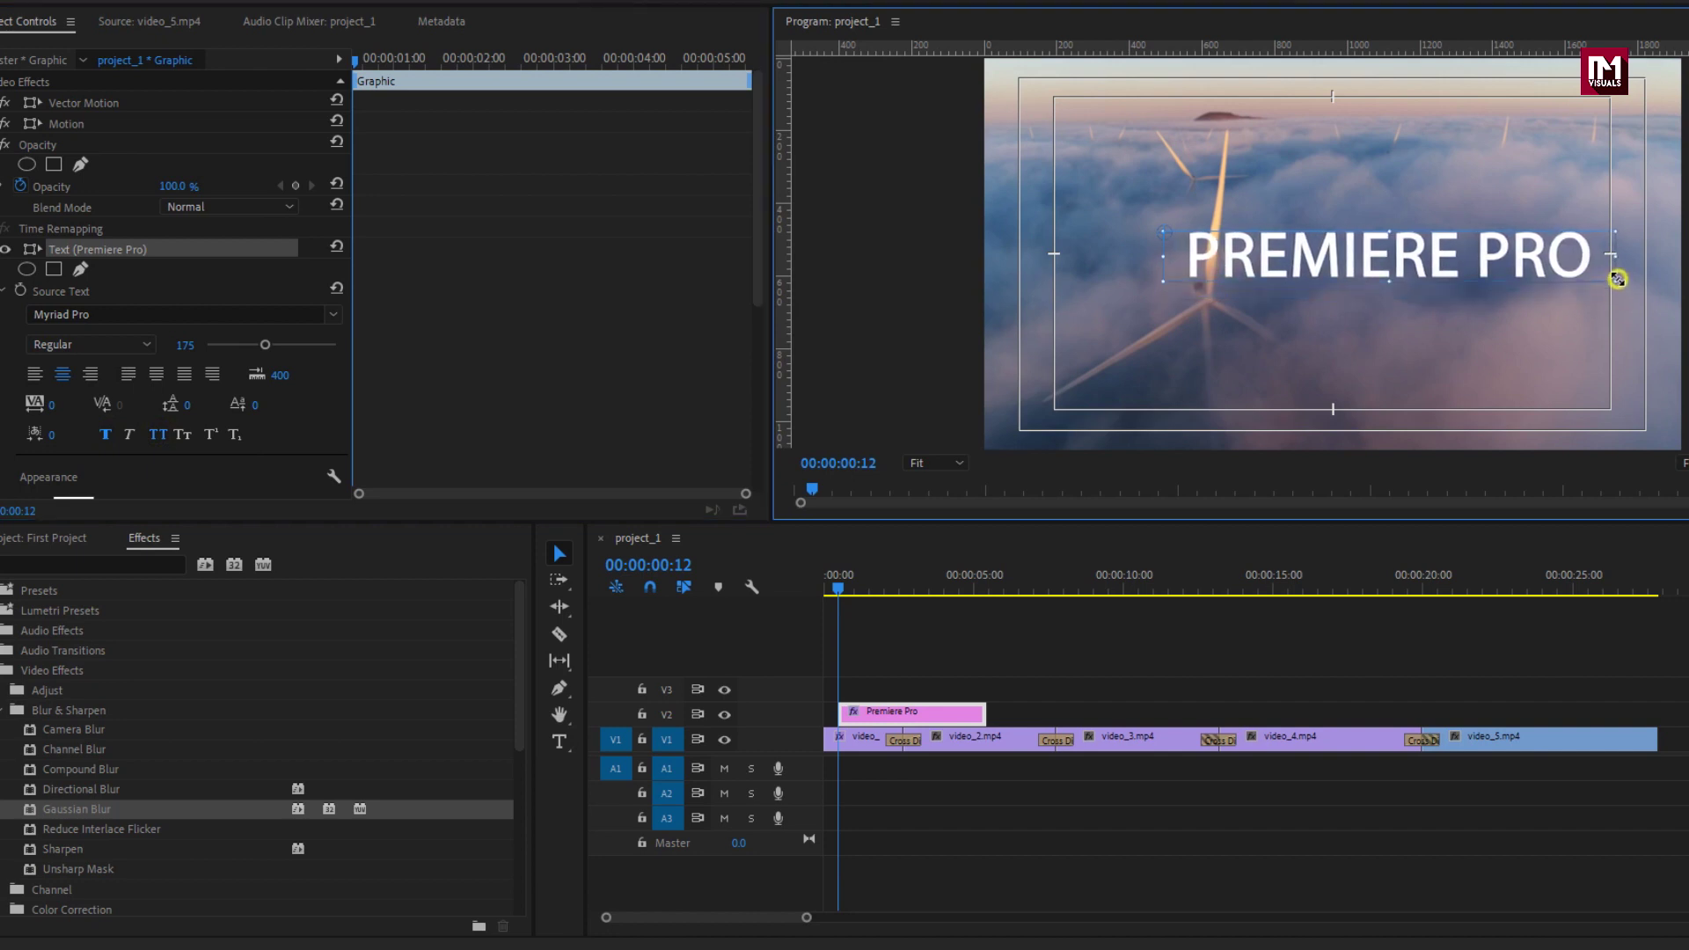
drag(1414, 267, 1367, 264)
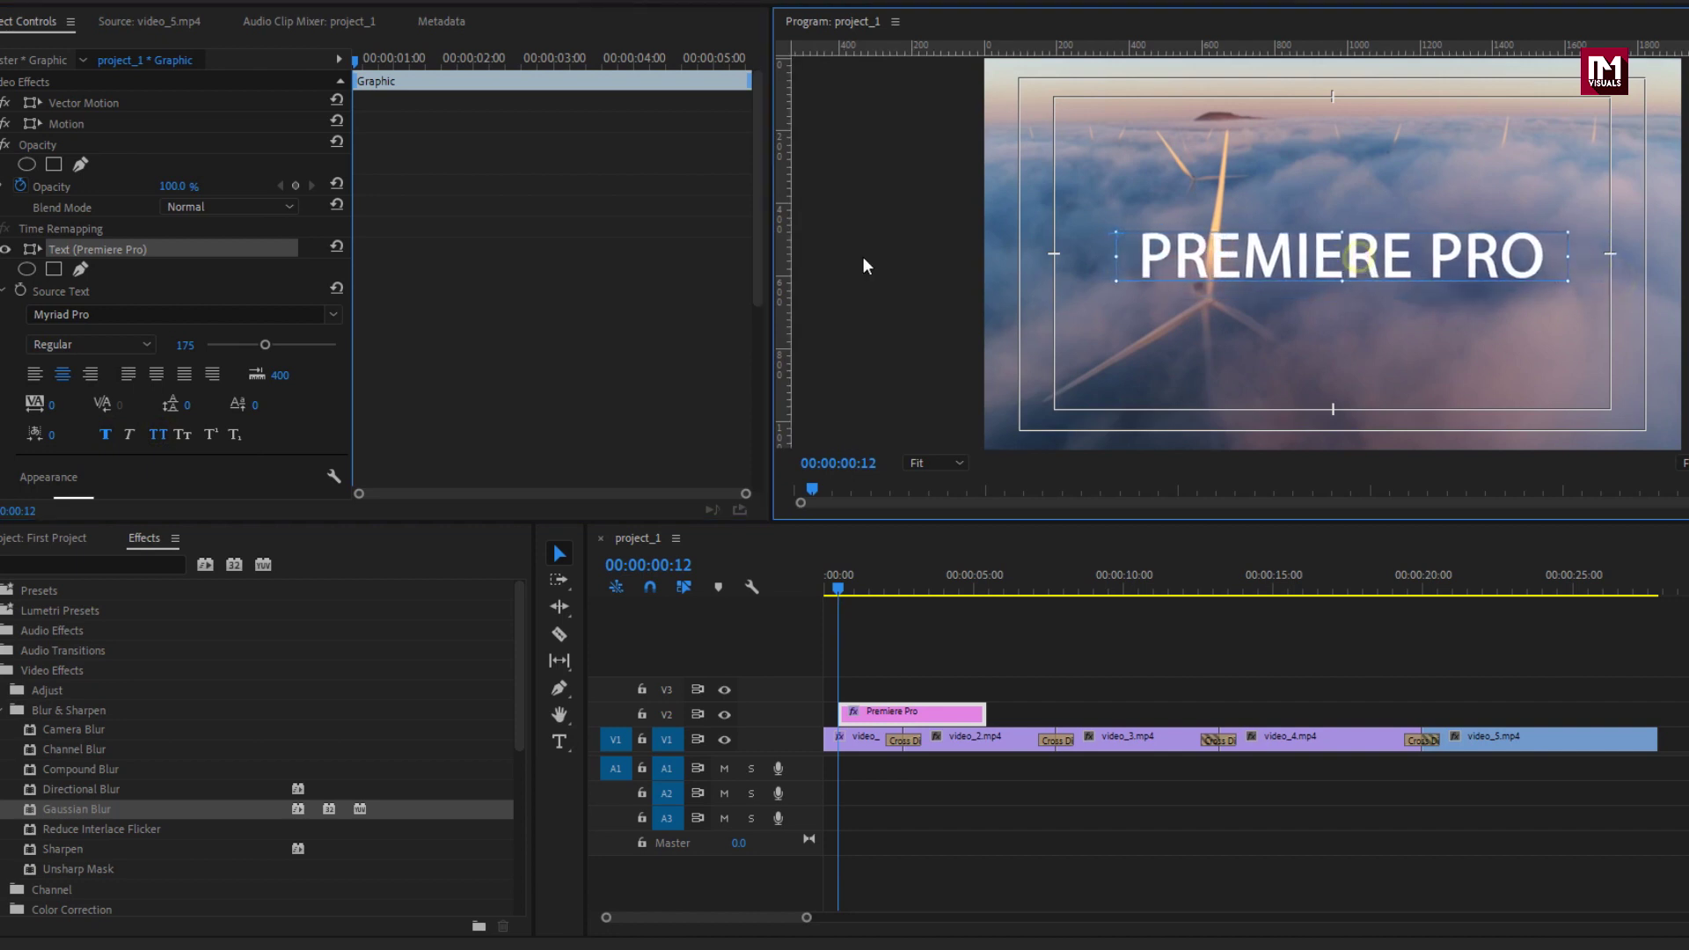
drag(246, 349, 245, 349)
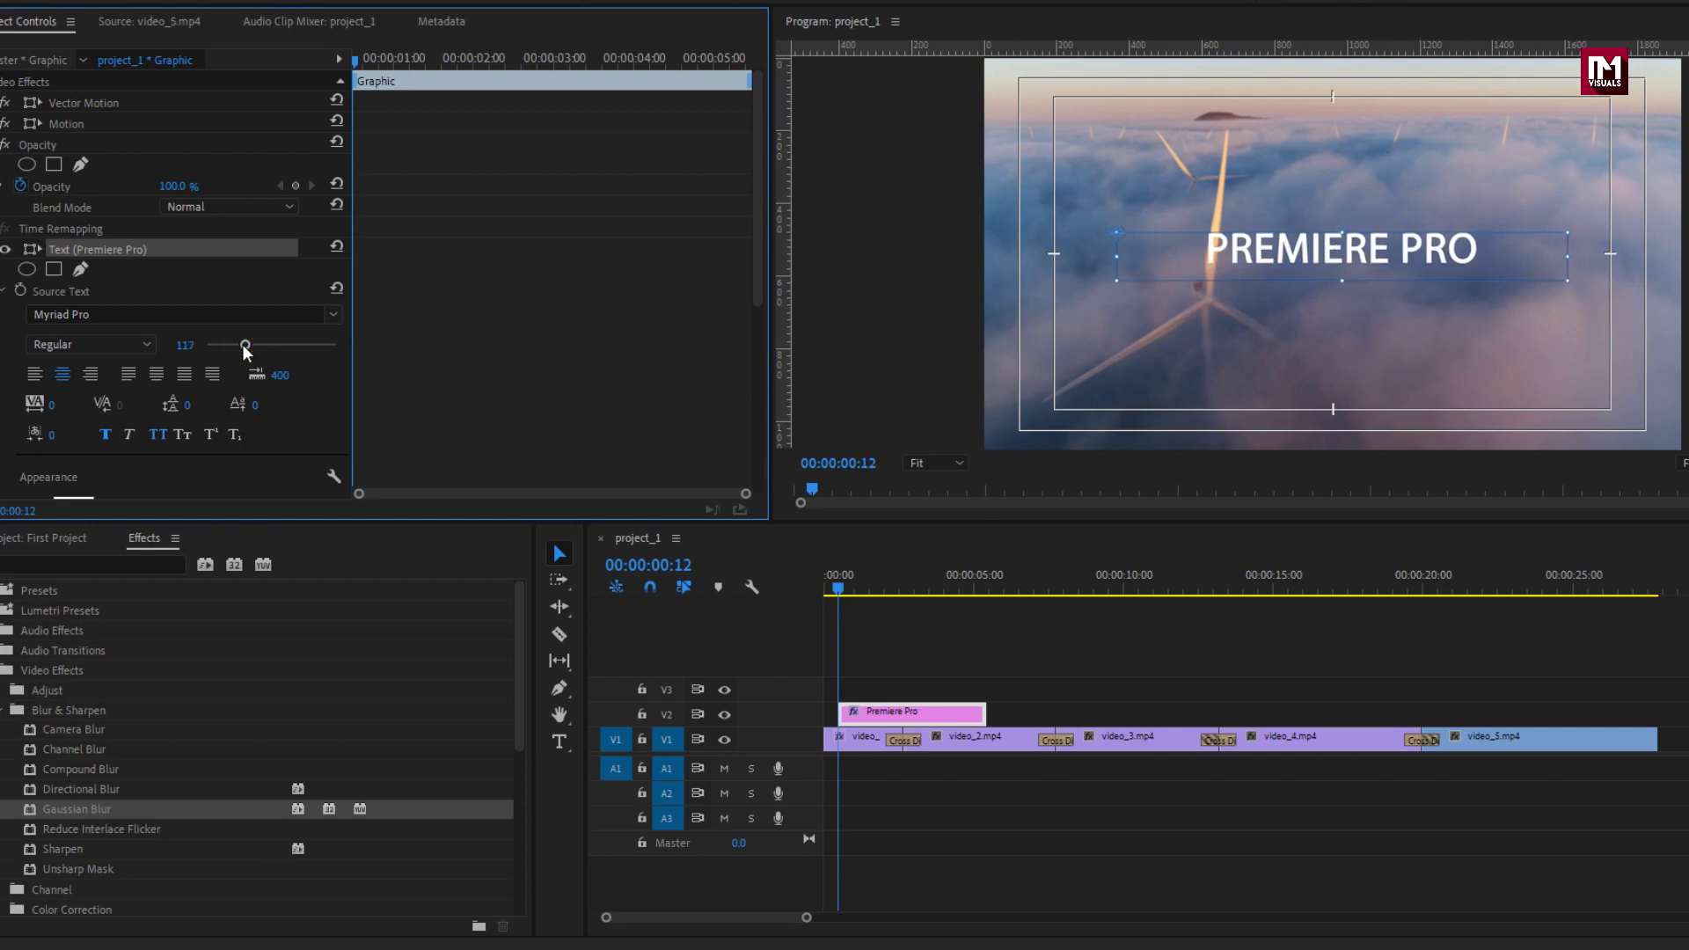
drag(1290, 260, 1286, 252)
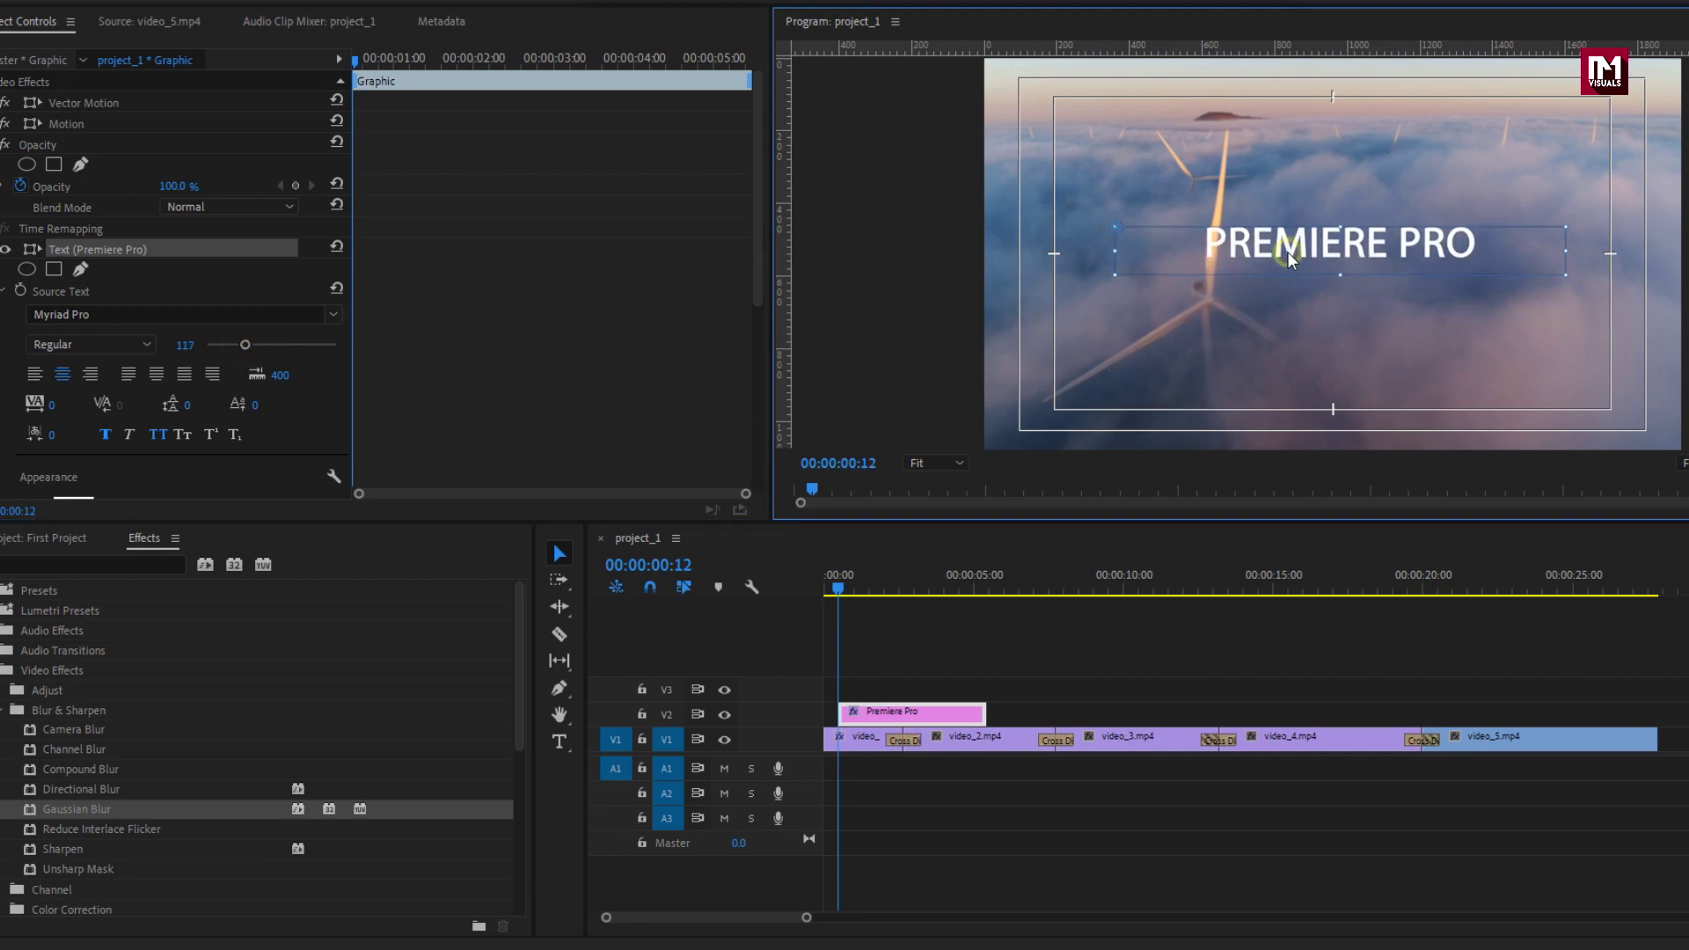
drag(839, 591, 881, 588)
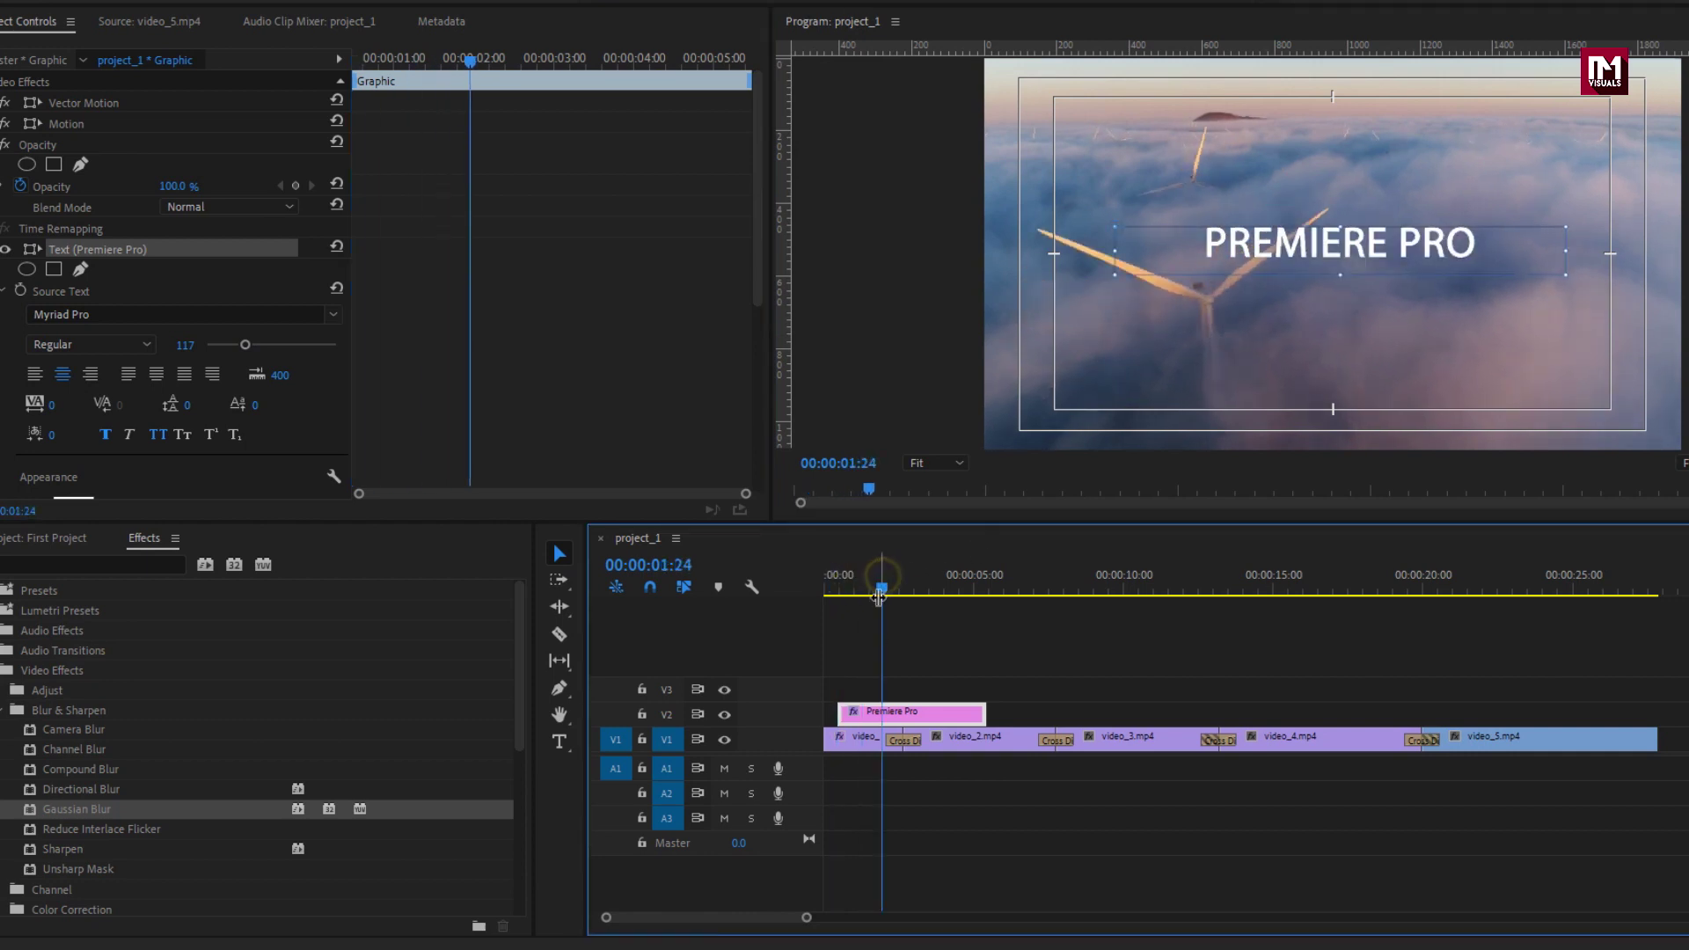
Keyframe the title's Opacity at 0% at 00:00:00:12 and 100% at 00:00:01:09.
click(5, 290)
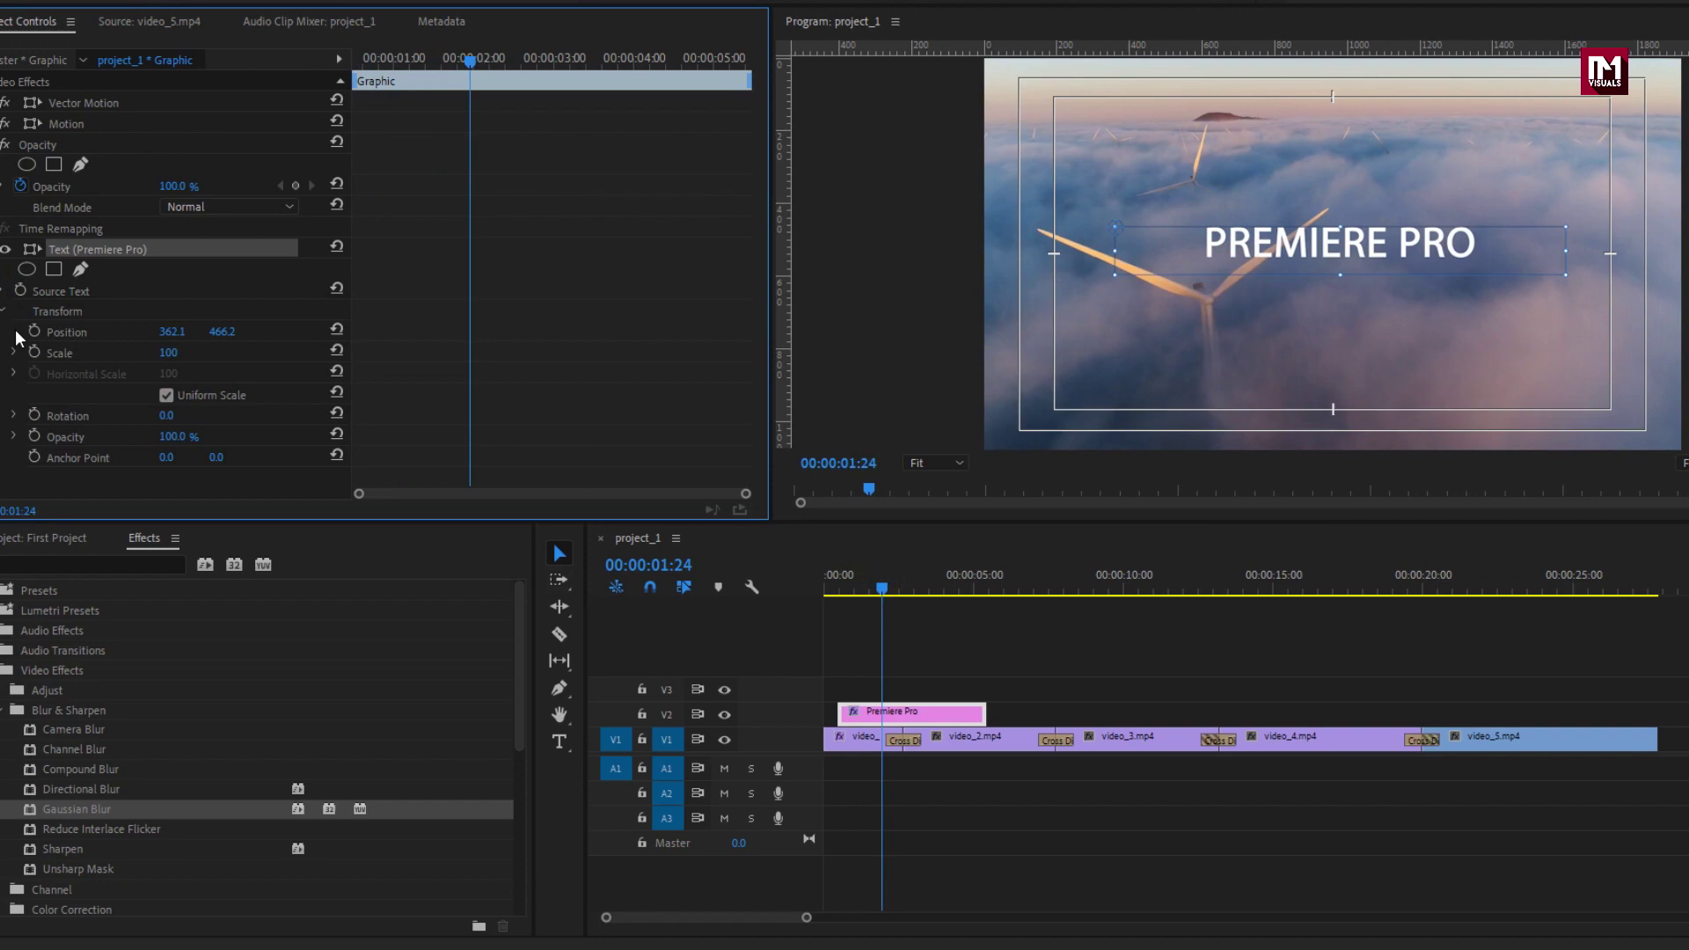
click(74, 438)
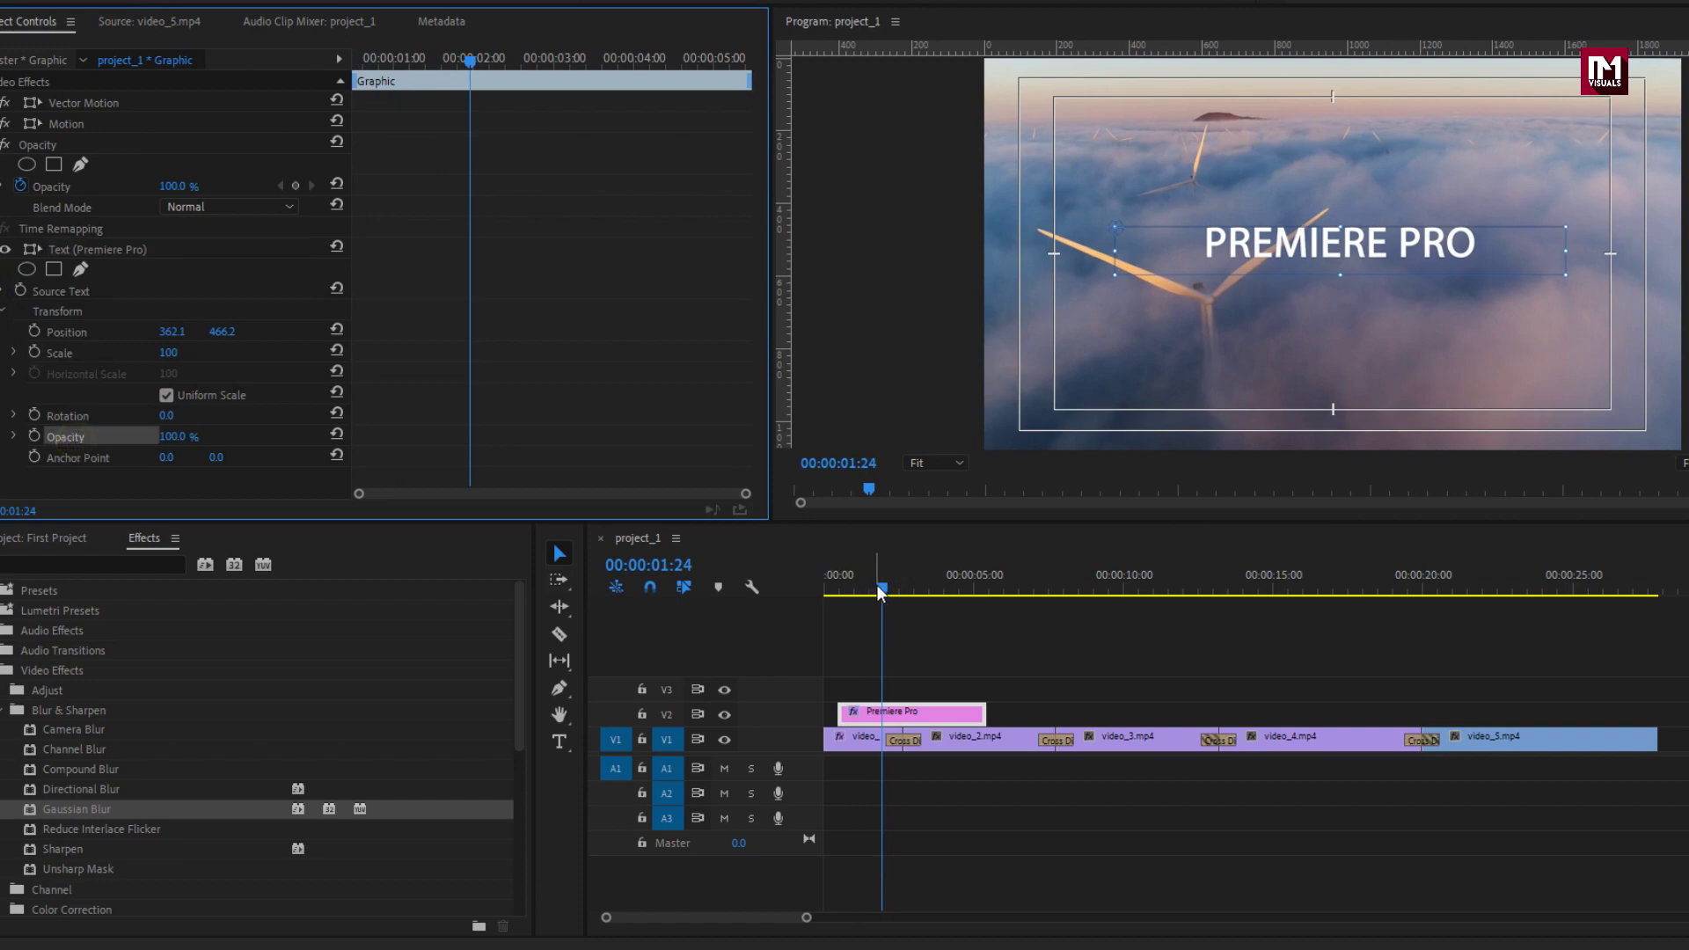
click(834, 589)
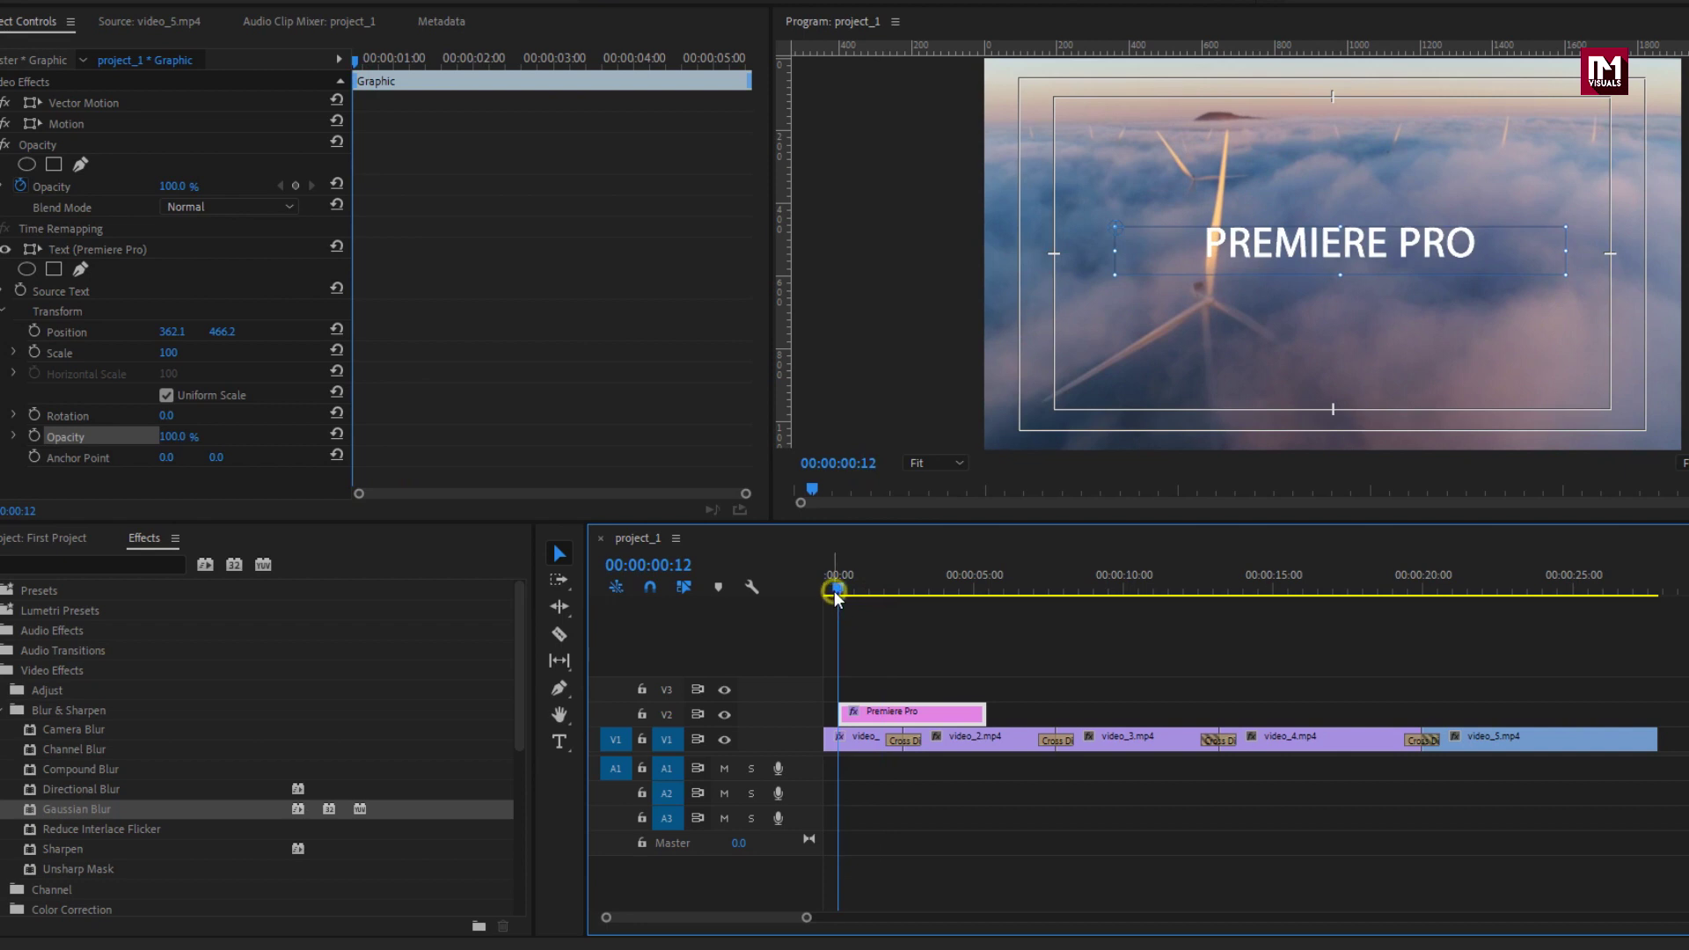
click(34, 436)
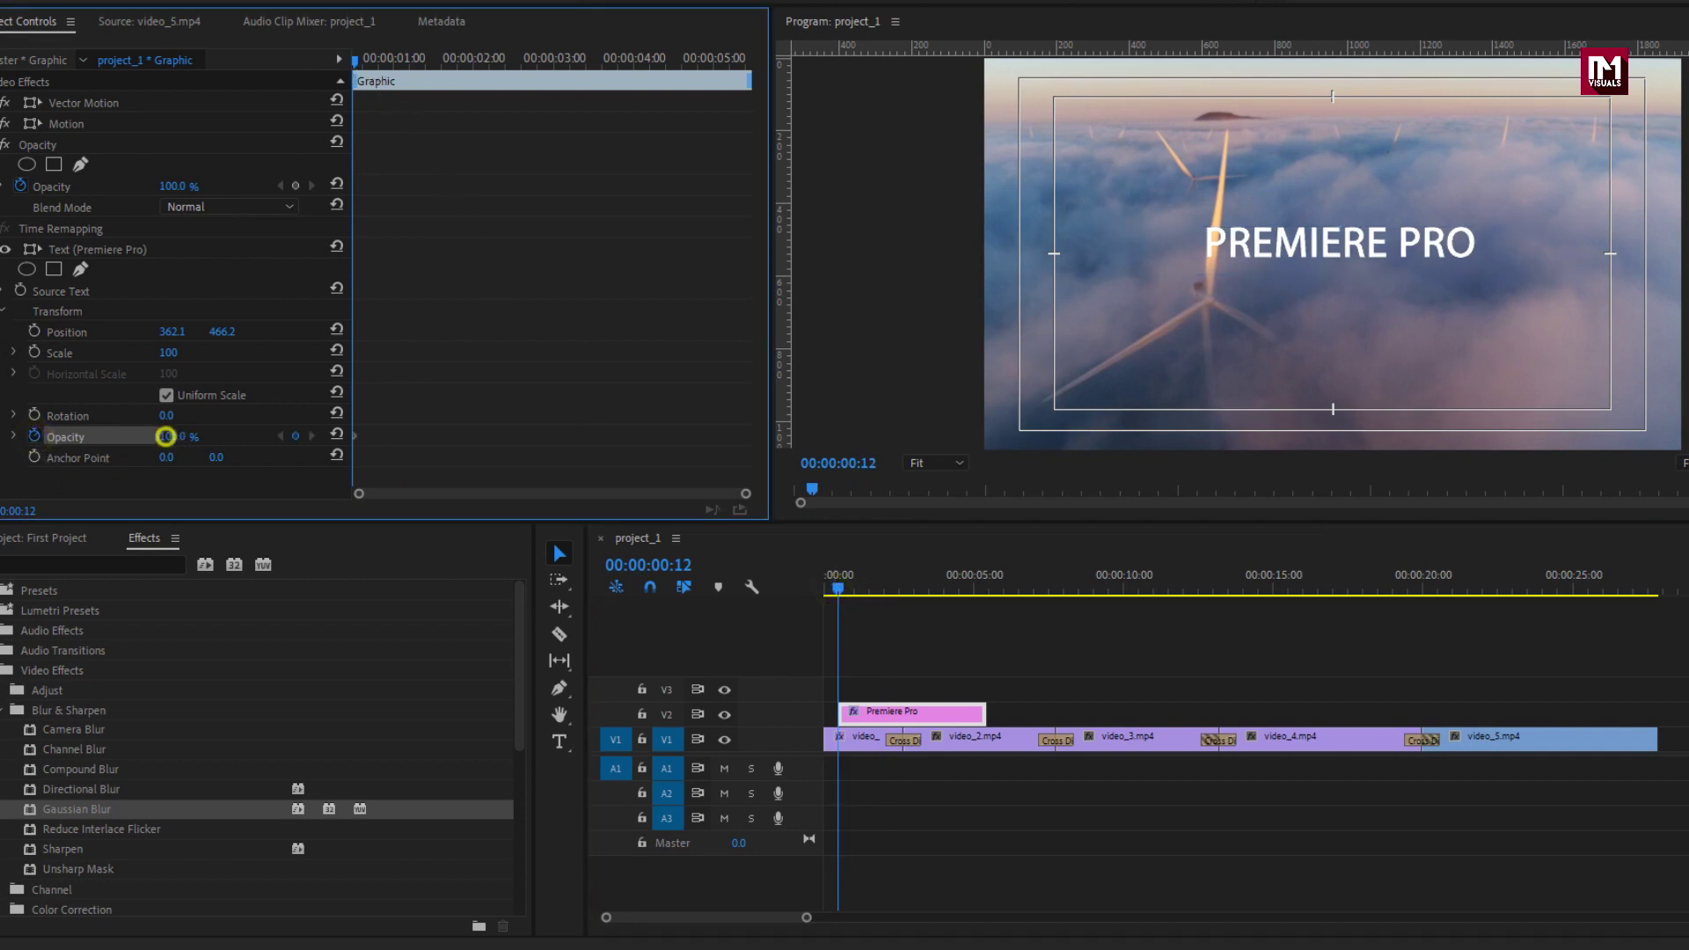
drag(165, 437, 53, 440)
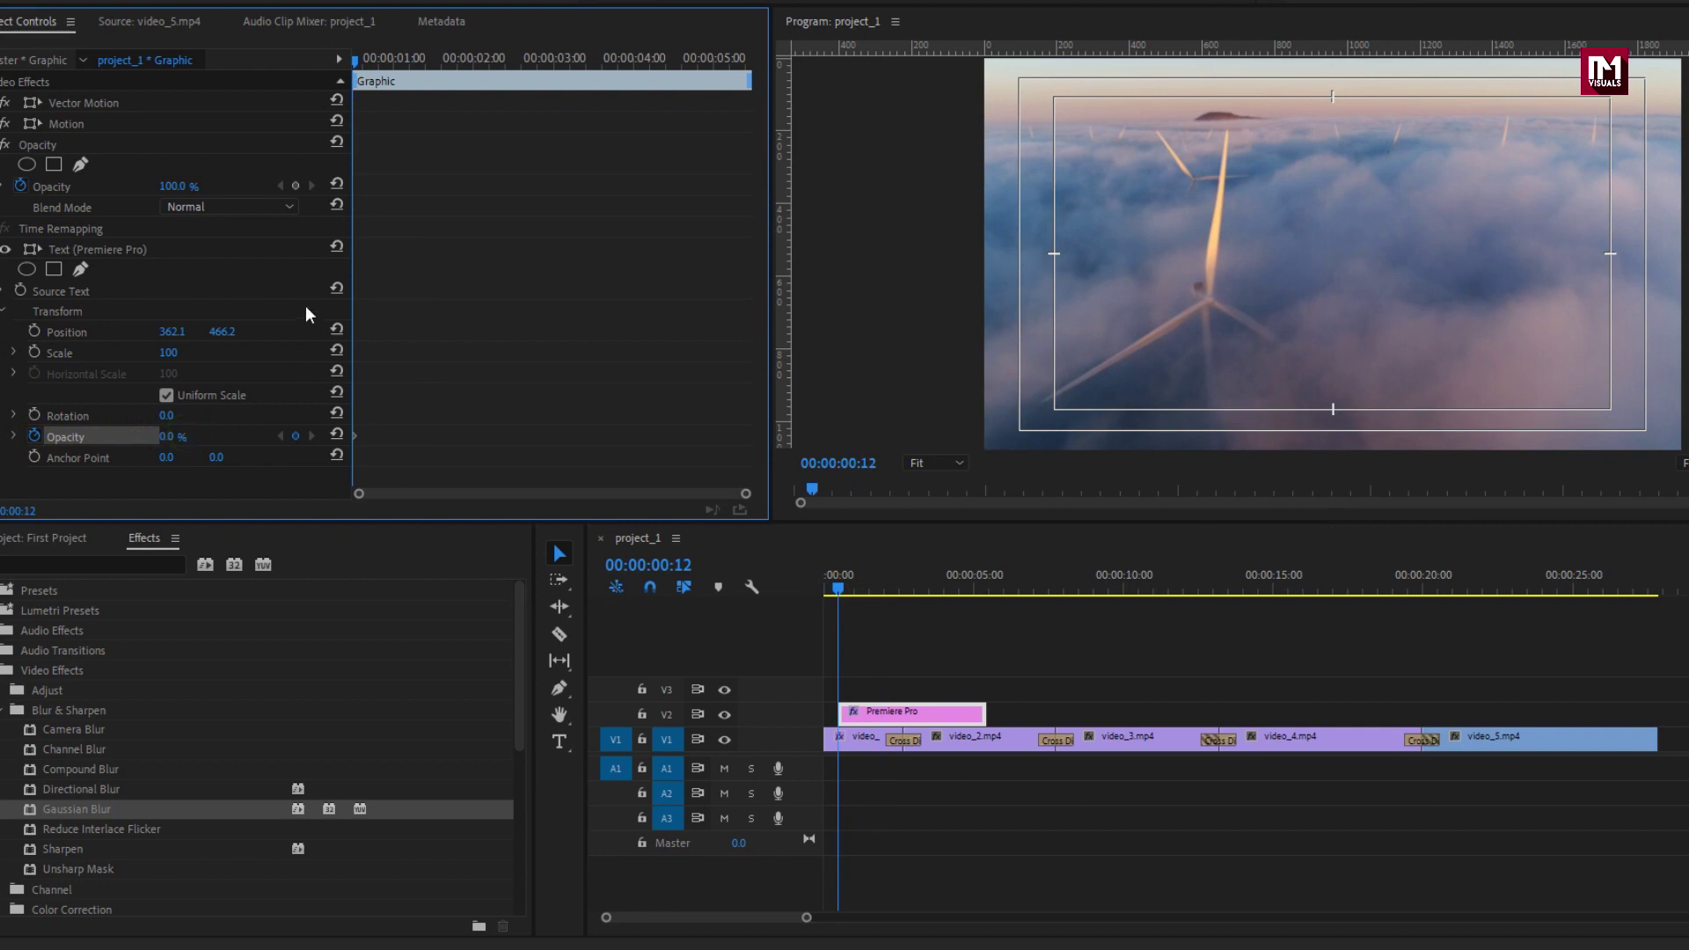
click(367, 64)
drag(368, 63, 422, 59)
mouse_move(166, 437)
mouse_down()
mouse_move(309, 429)
mouse_move(182, 434)
mouse_up()
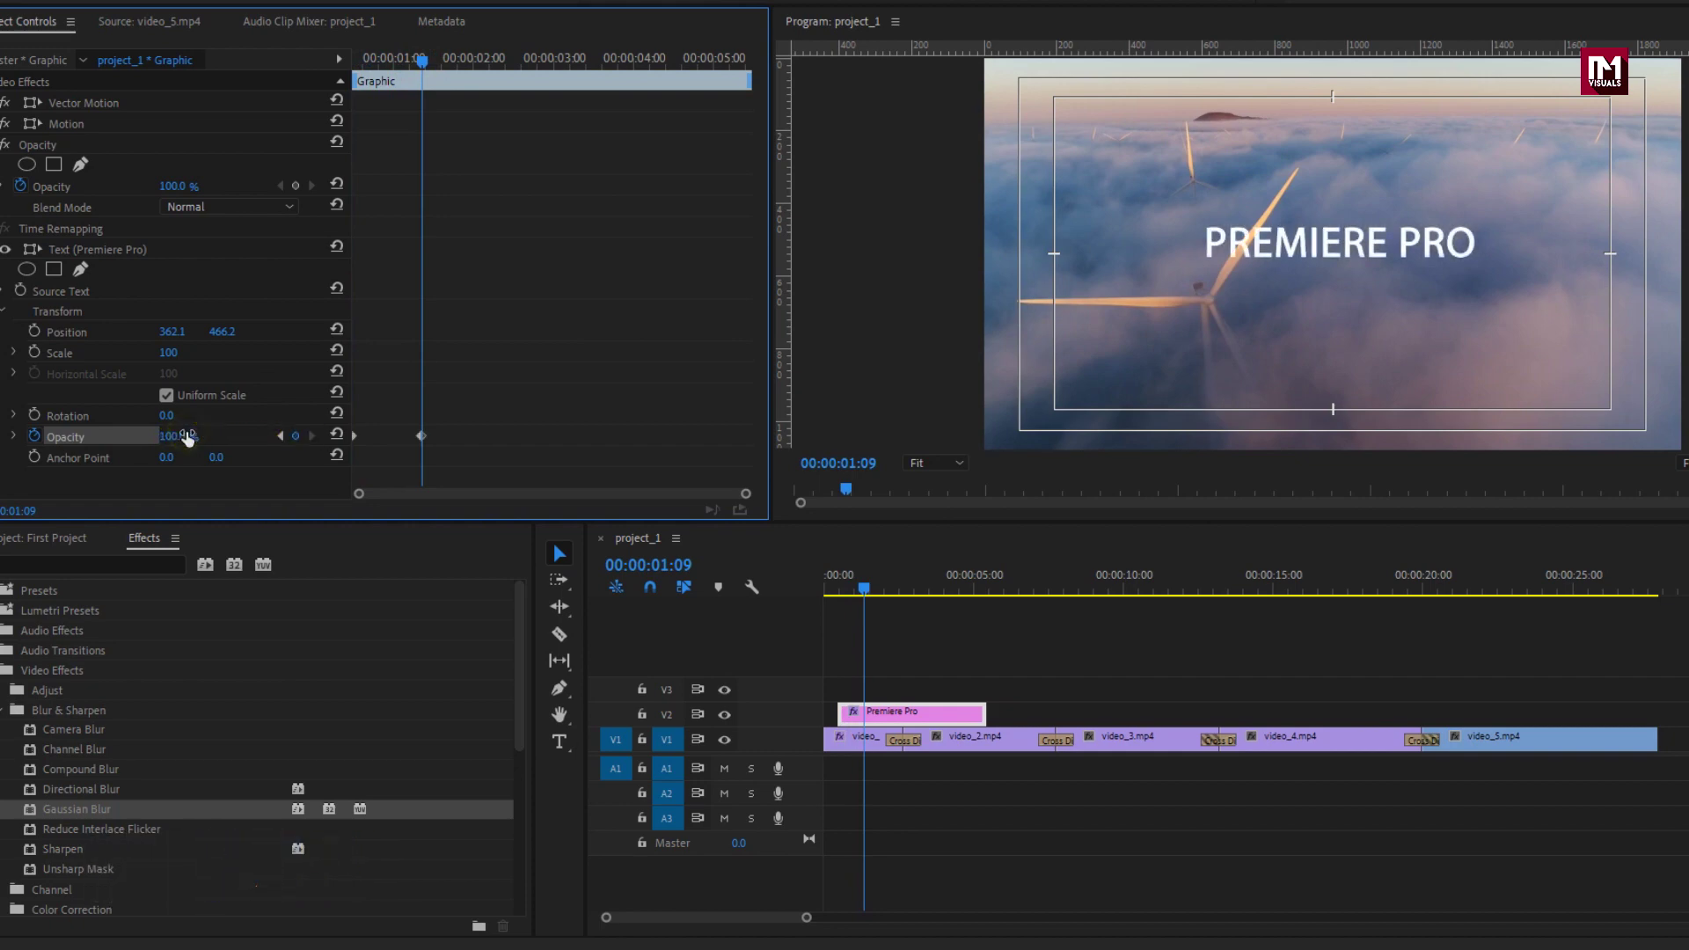
drag(863, 592, 948, 576)
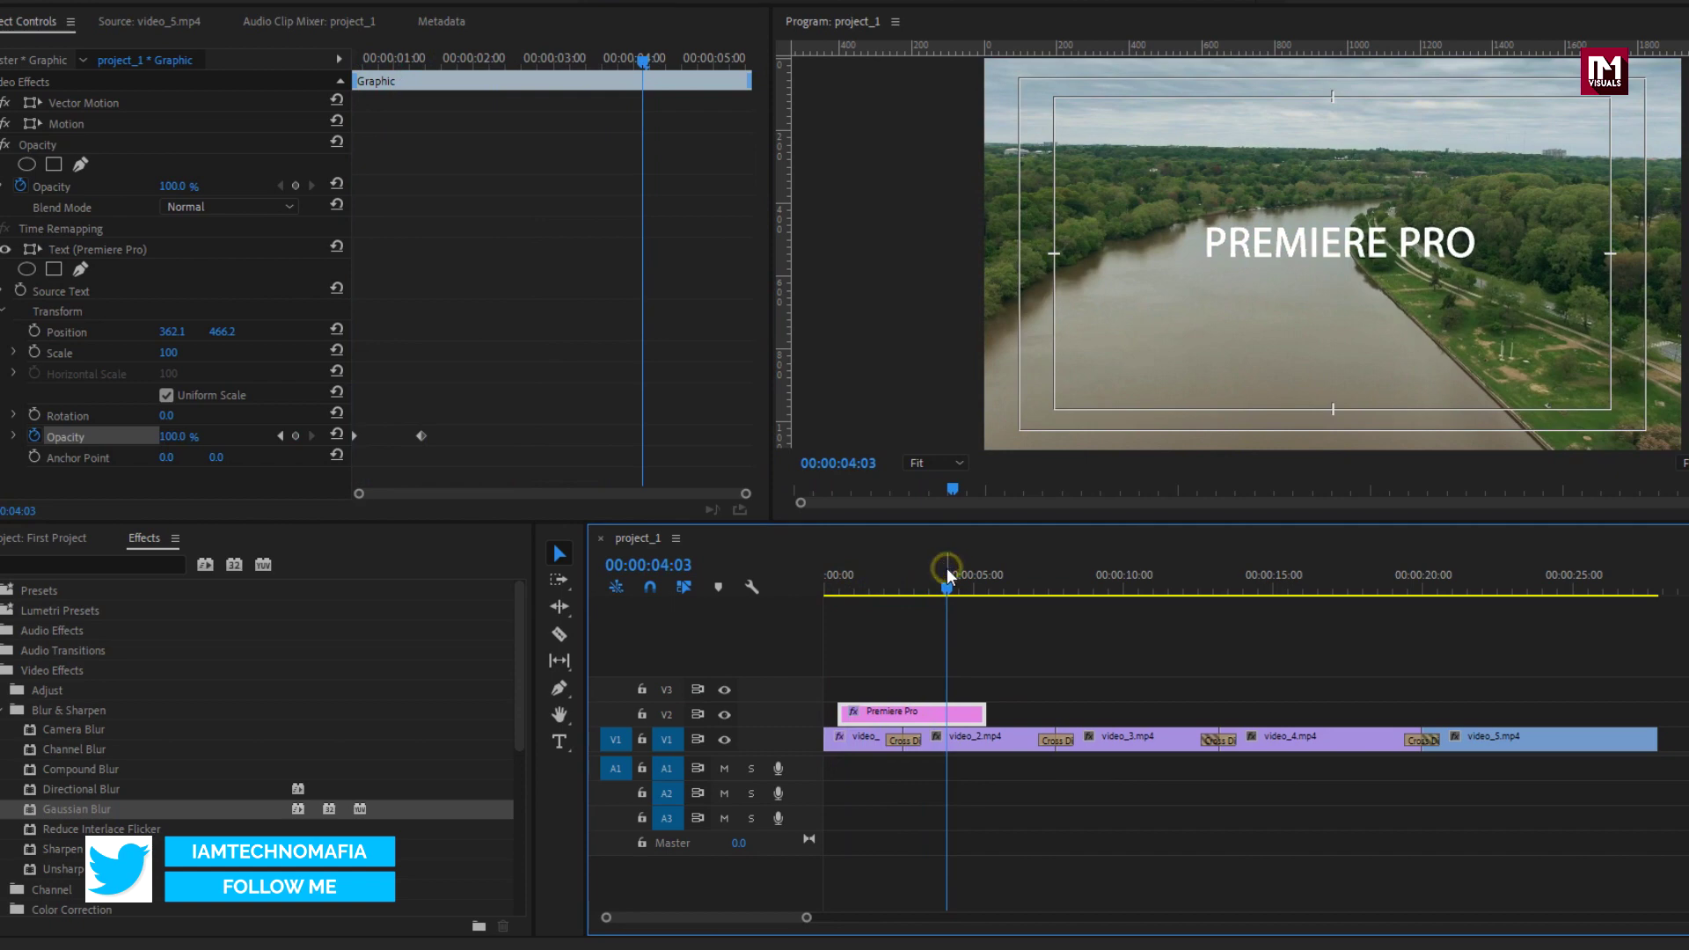
Add Opacity keyframes of 100% at 00:00:04:03 and 0% at 00:00:05:03, then preview the fades.
click(647, 62)
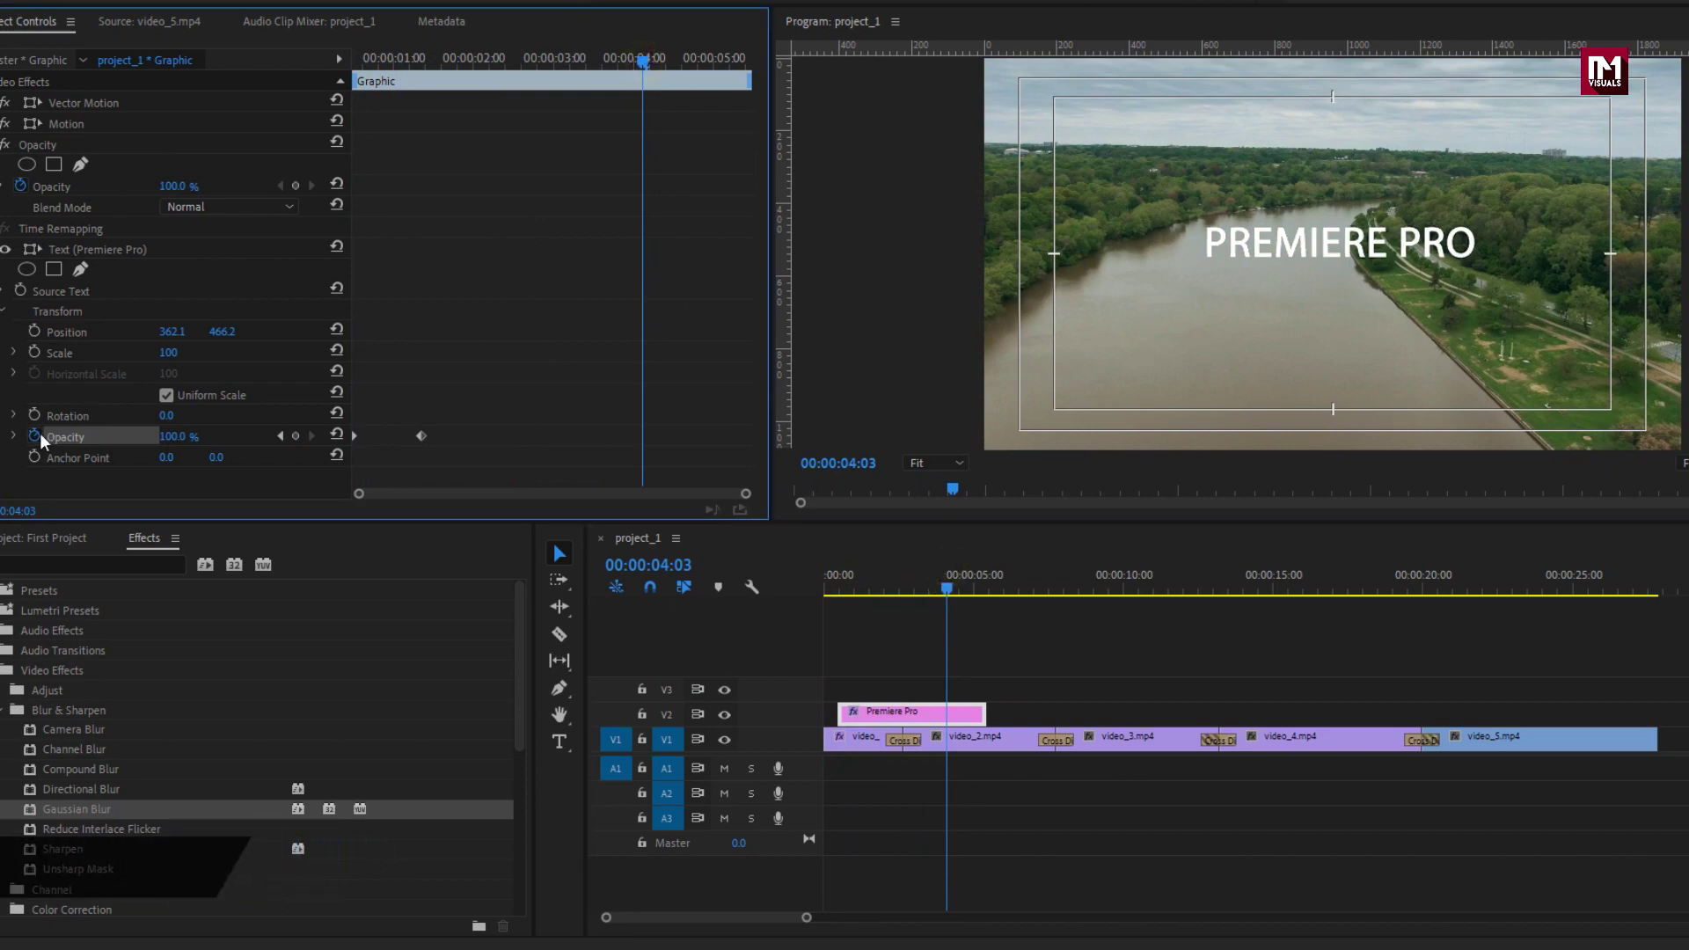
click(295, 436)
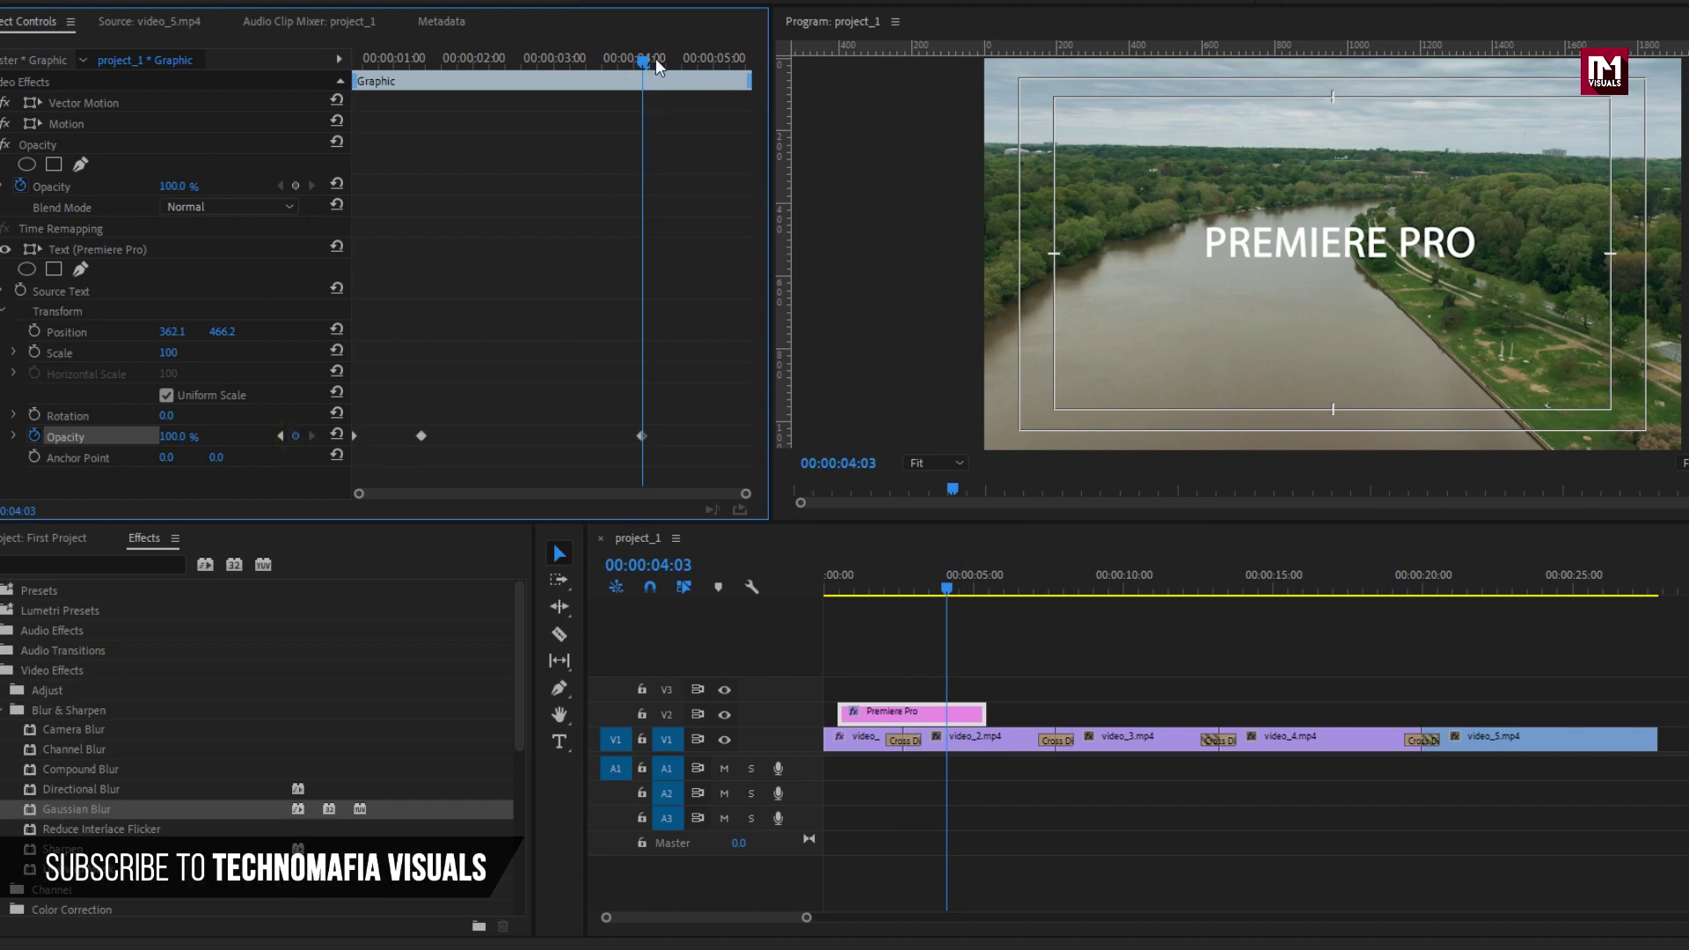
drag(656, 58, 723, 60)
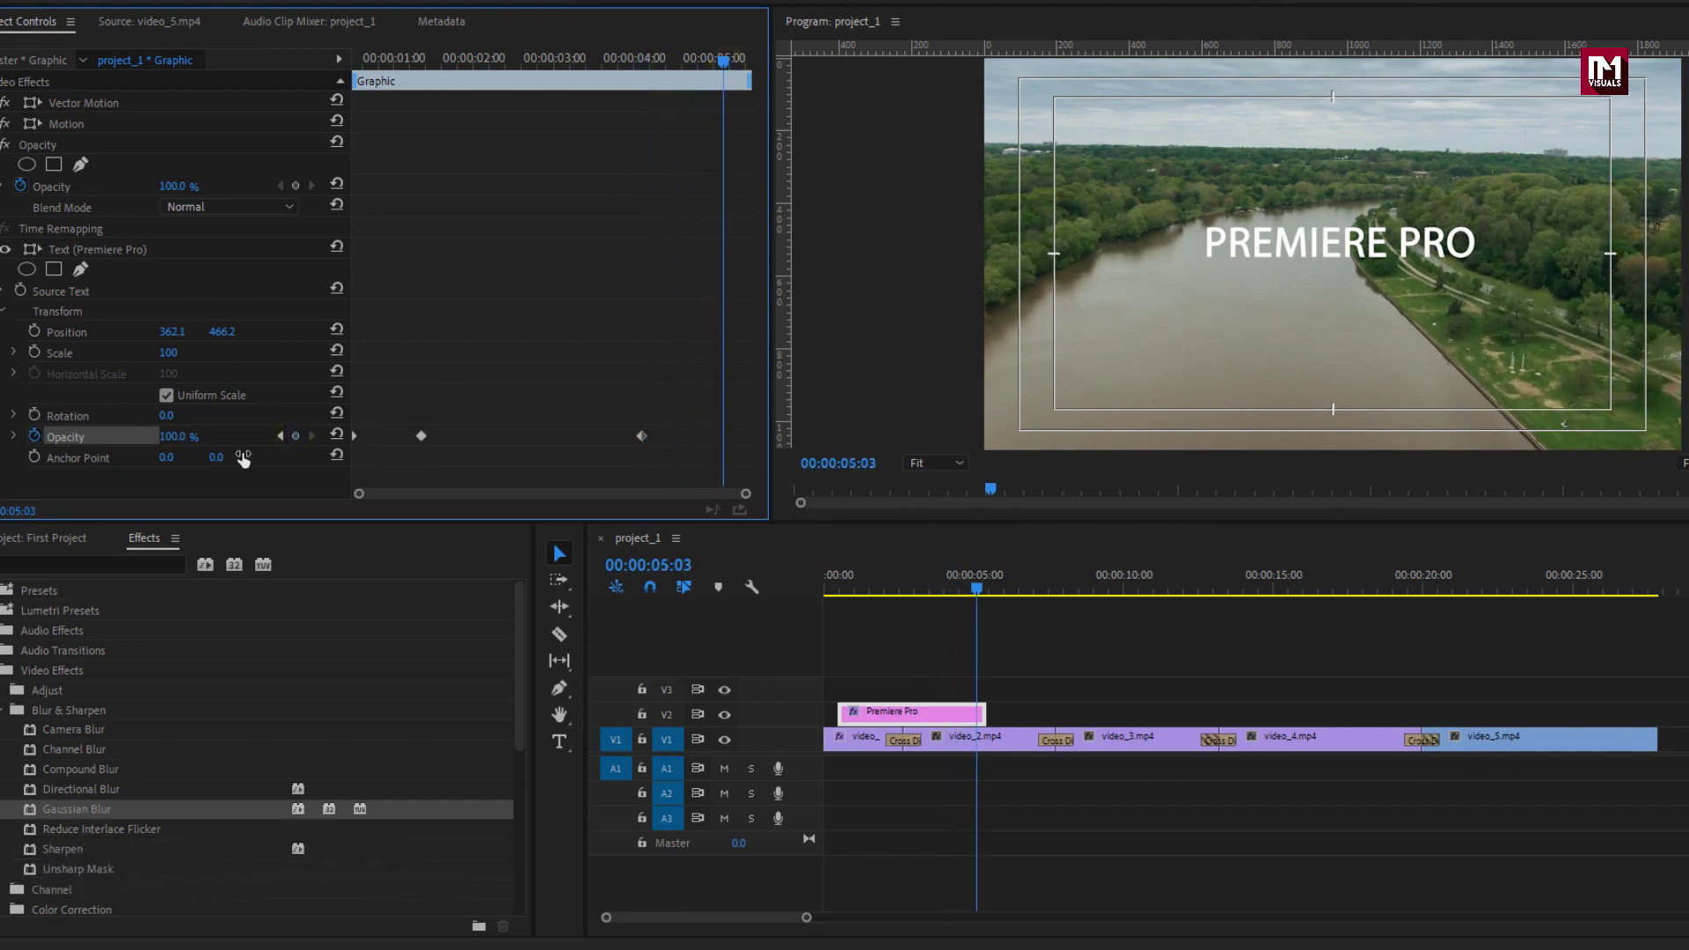
text(0)
key(Return)
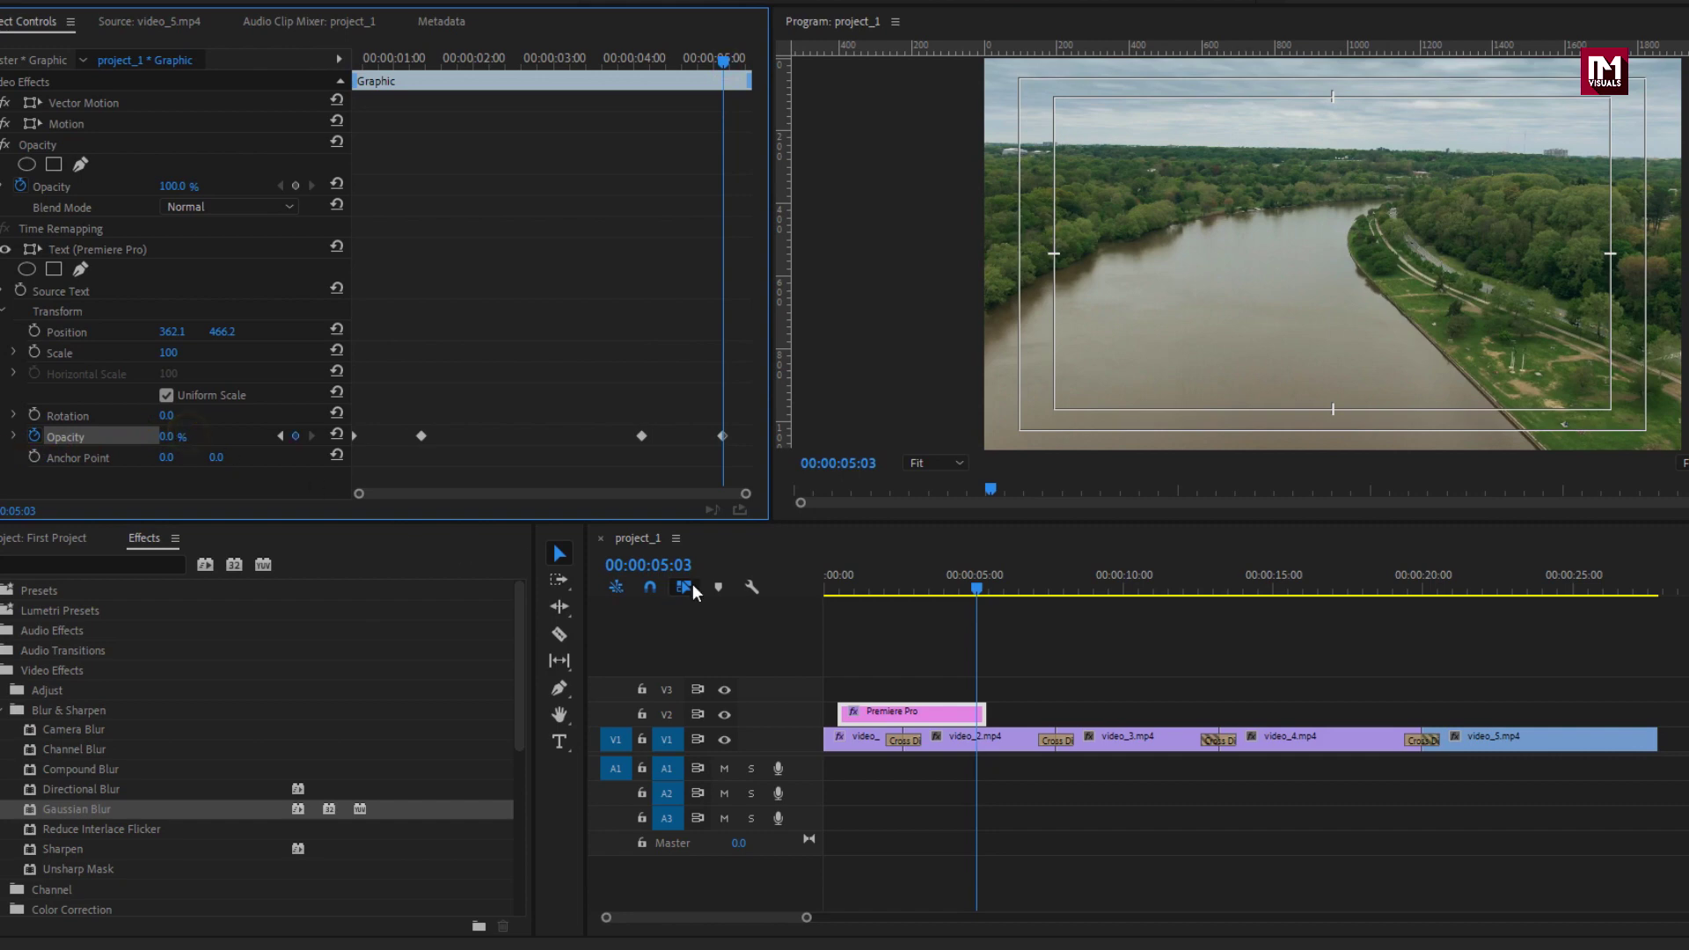
drag(957, 591, 827, 588)
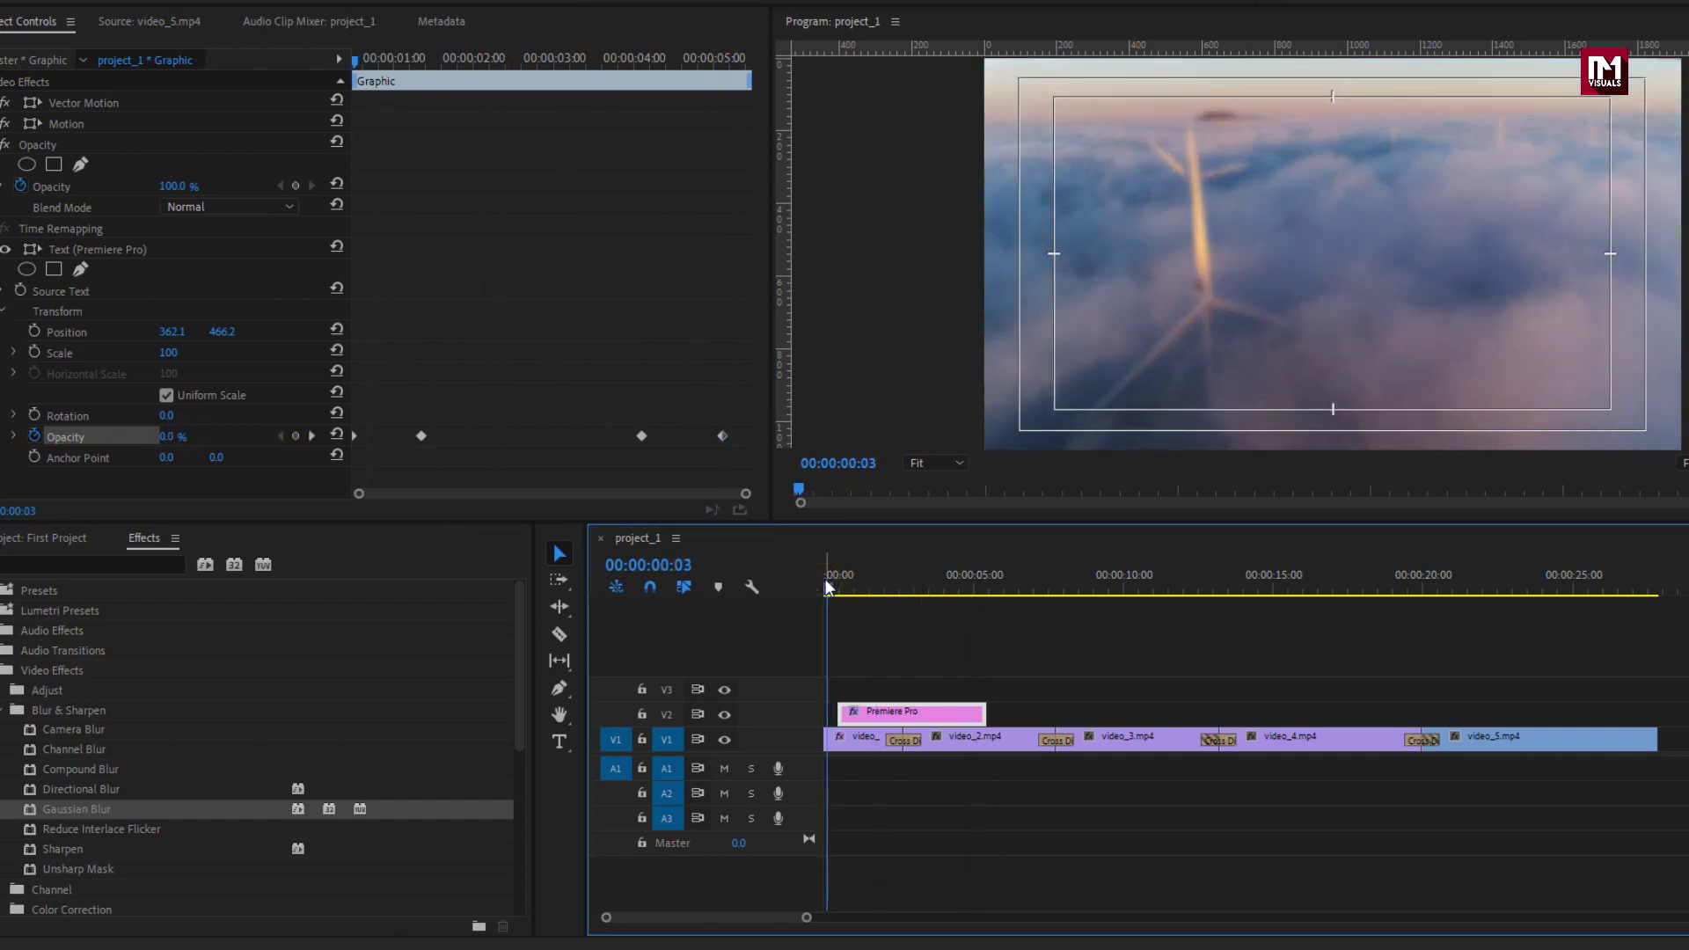
key(space)
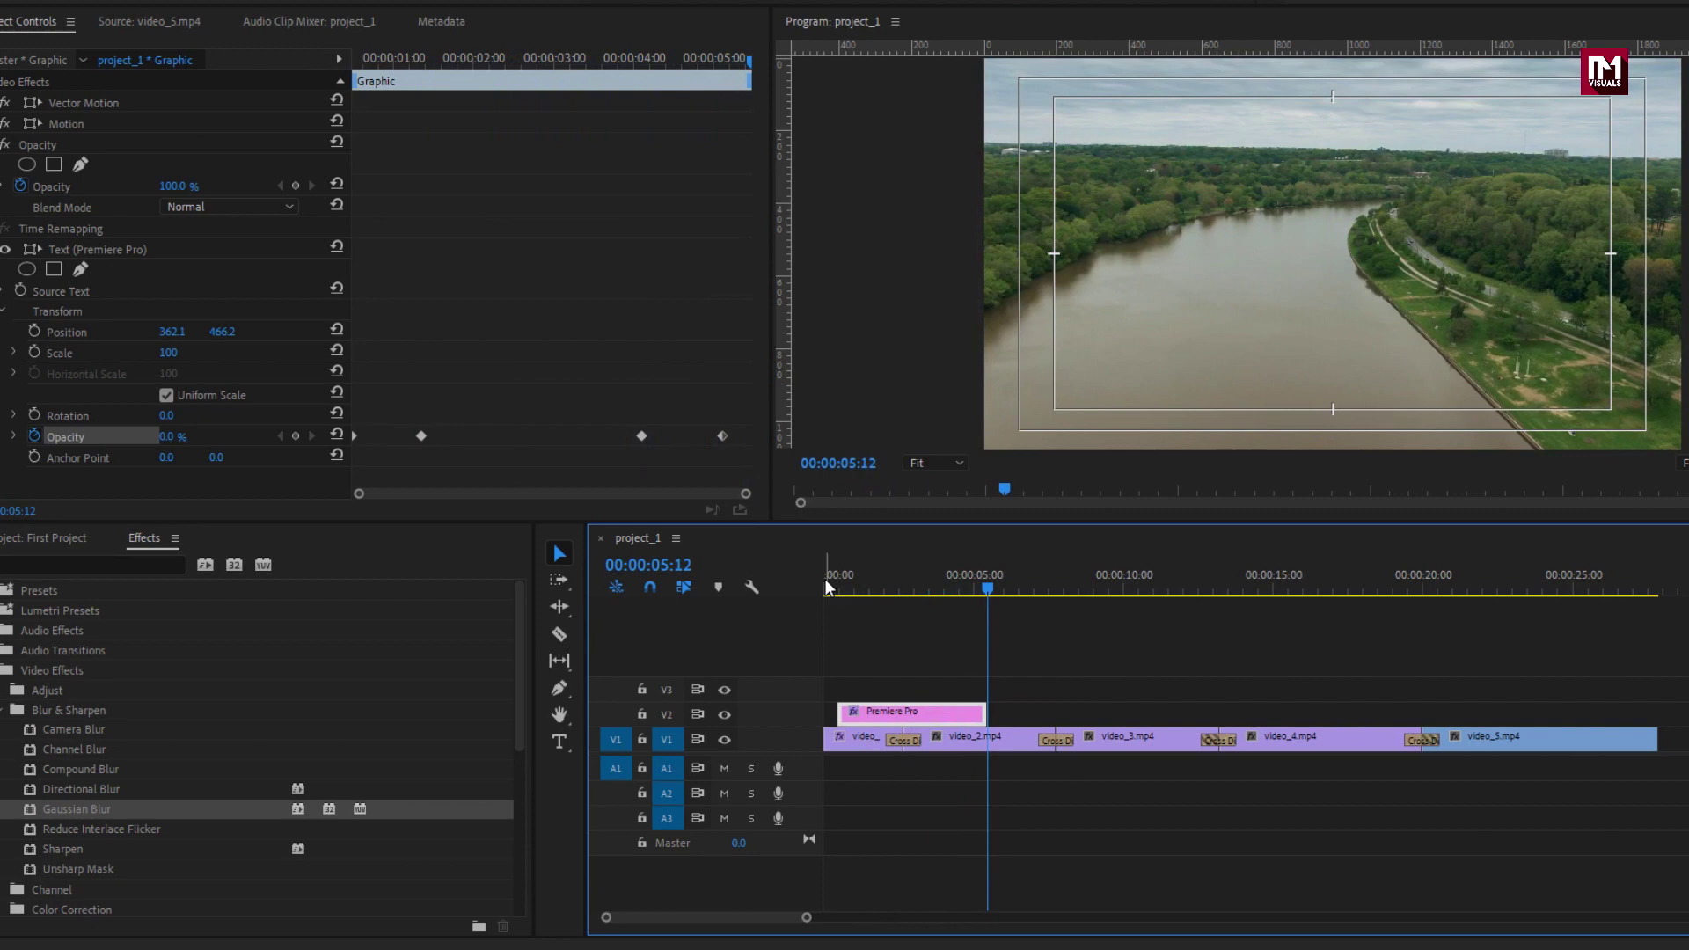
key(space)
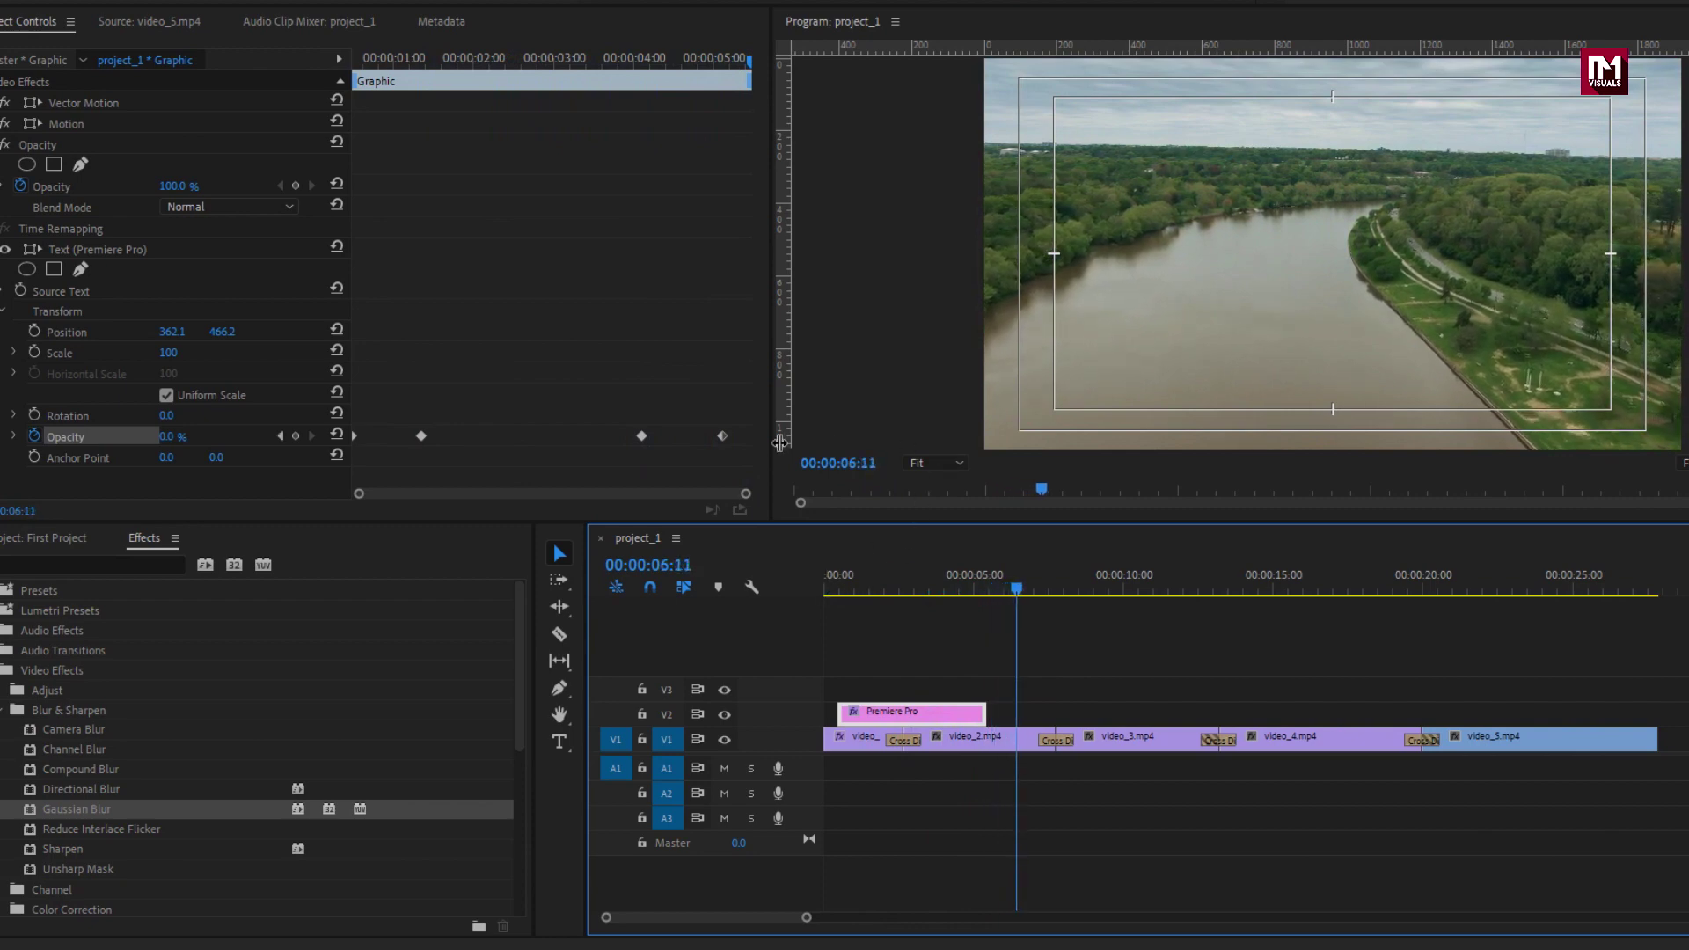
Set the last opacity keyframe to Ease In and lengthen its bezier handle in the graph.
click(723, 435)
right_click(722, 436)
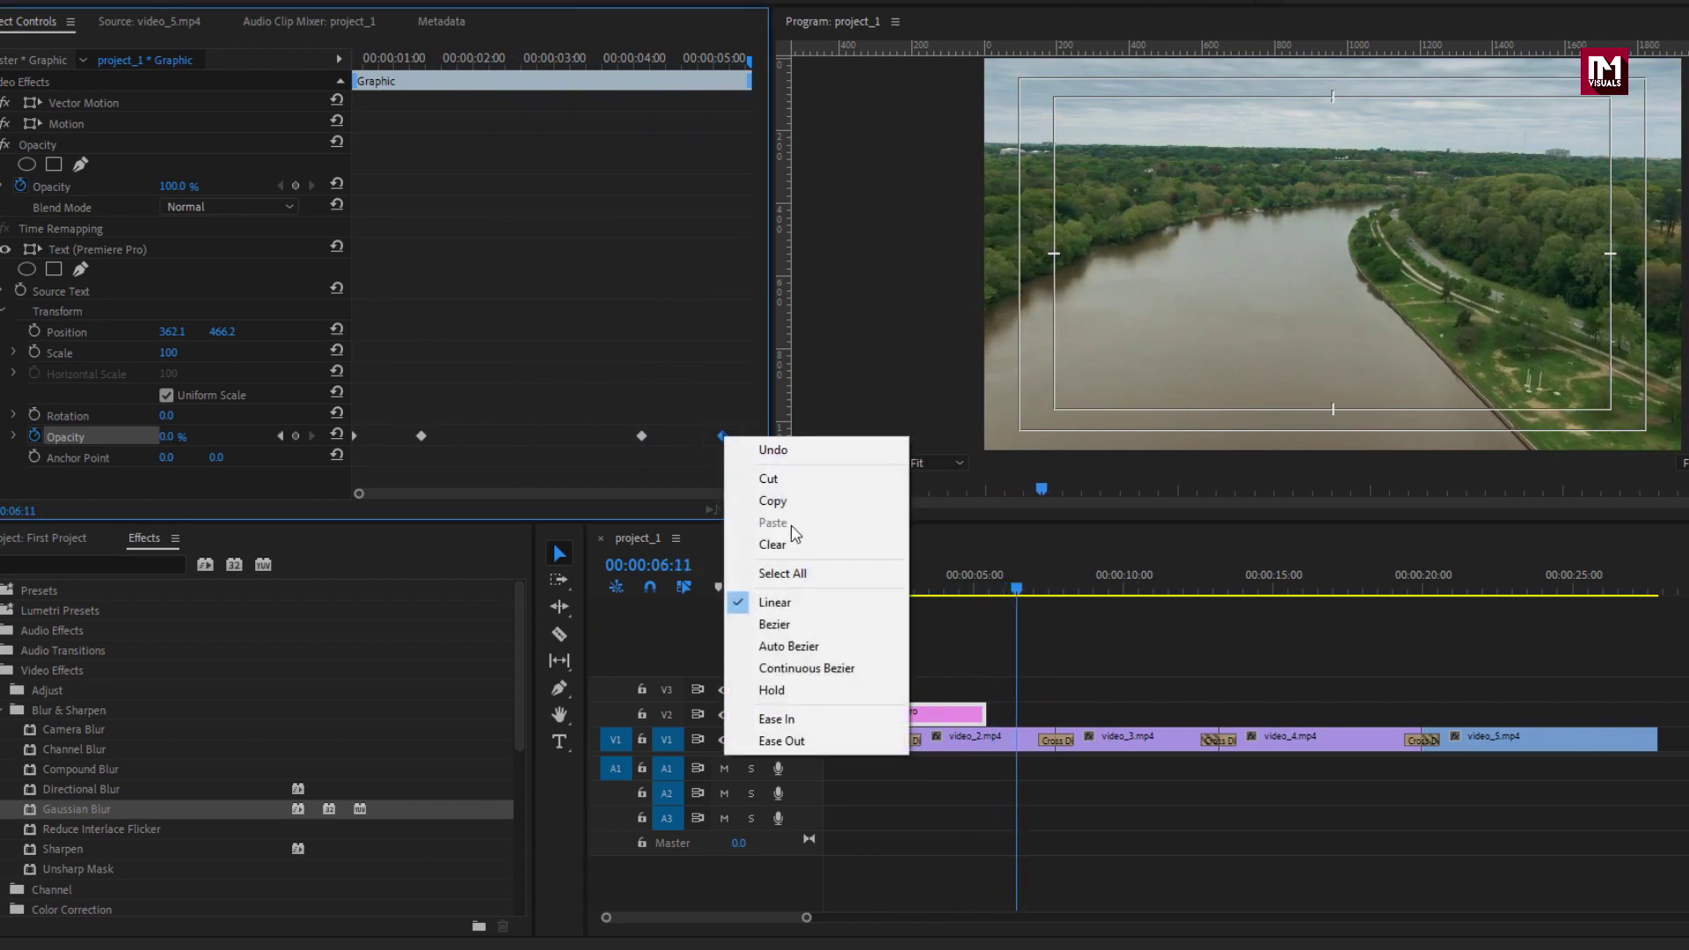
click(790, 720)
click(15, 436)
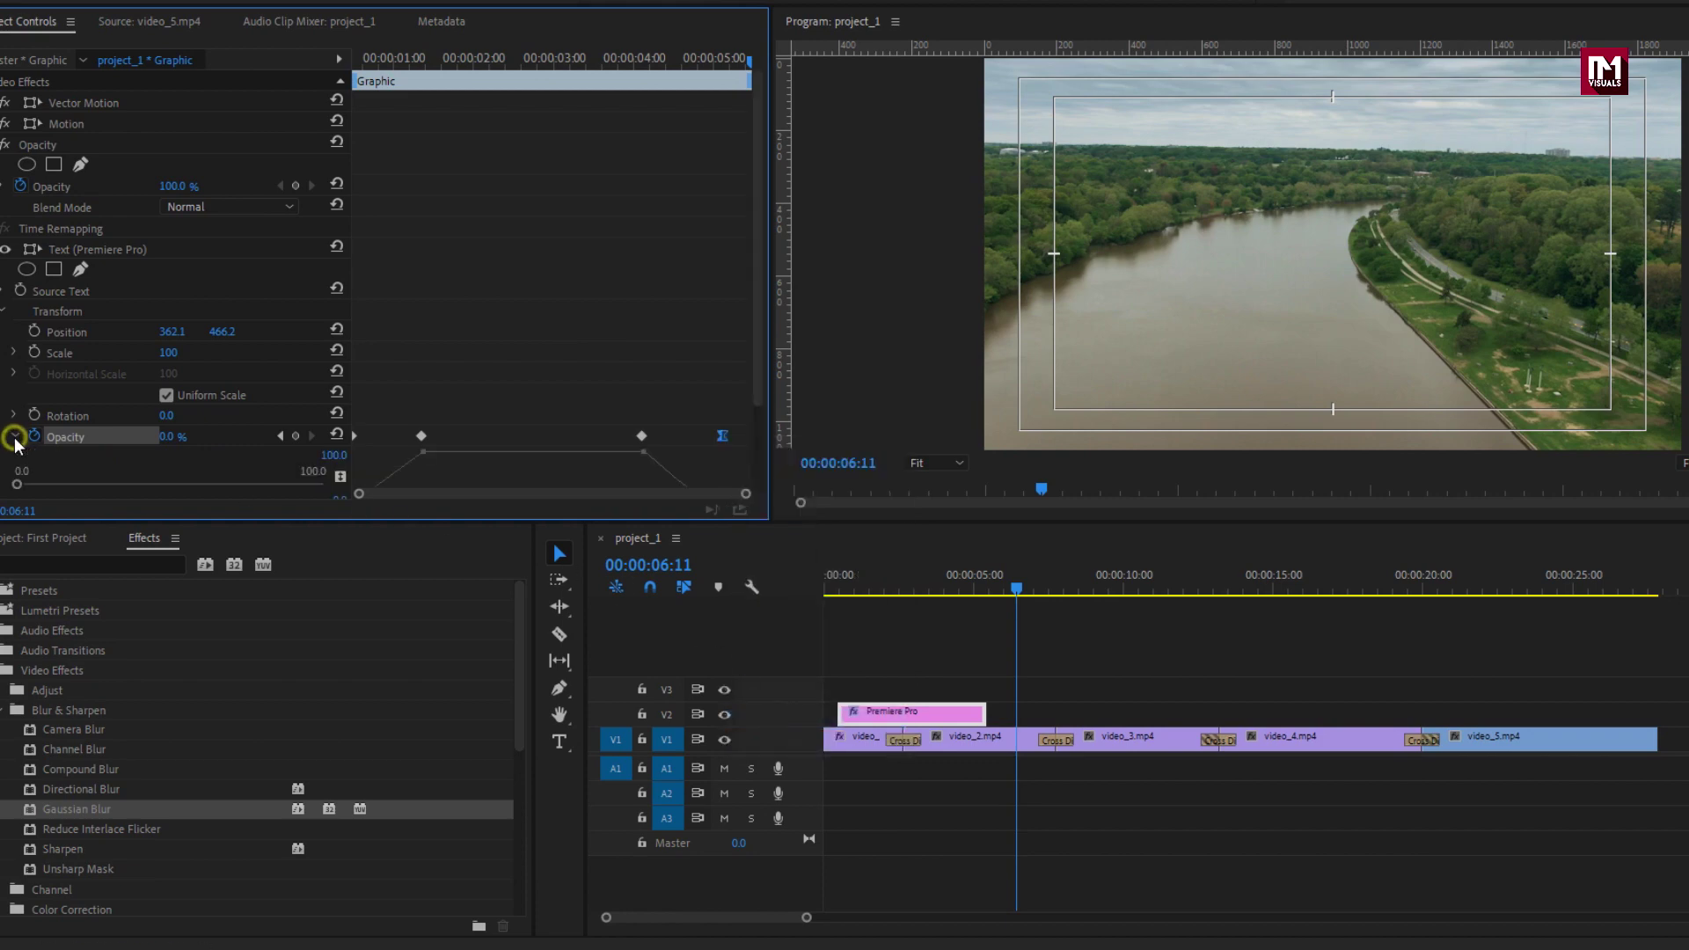
scroll(619, 416, down, 2)
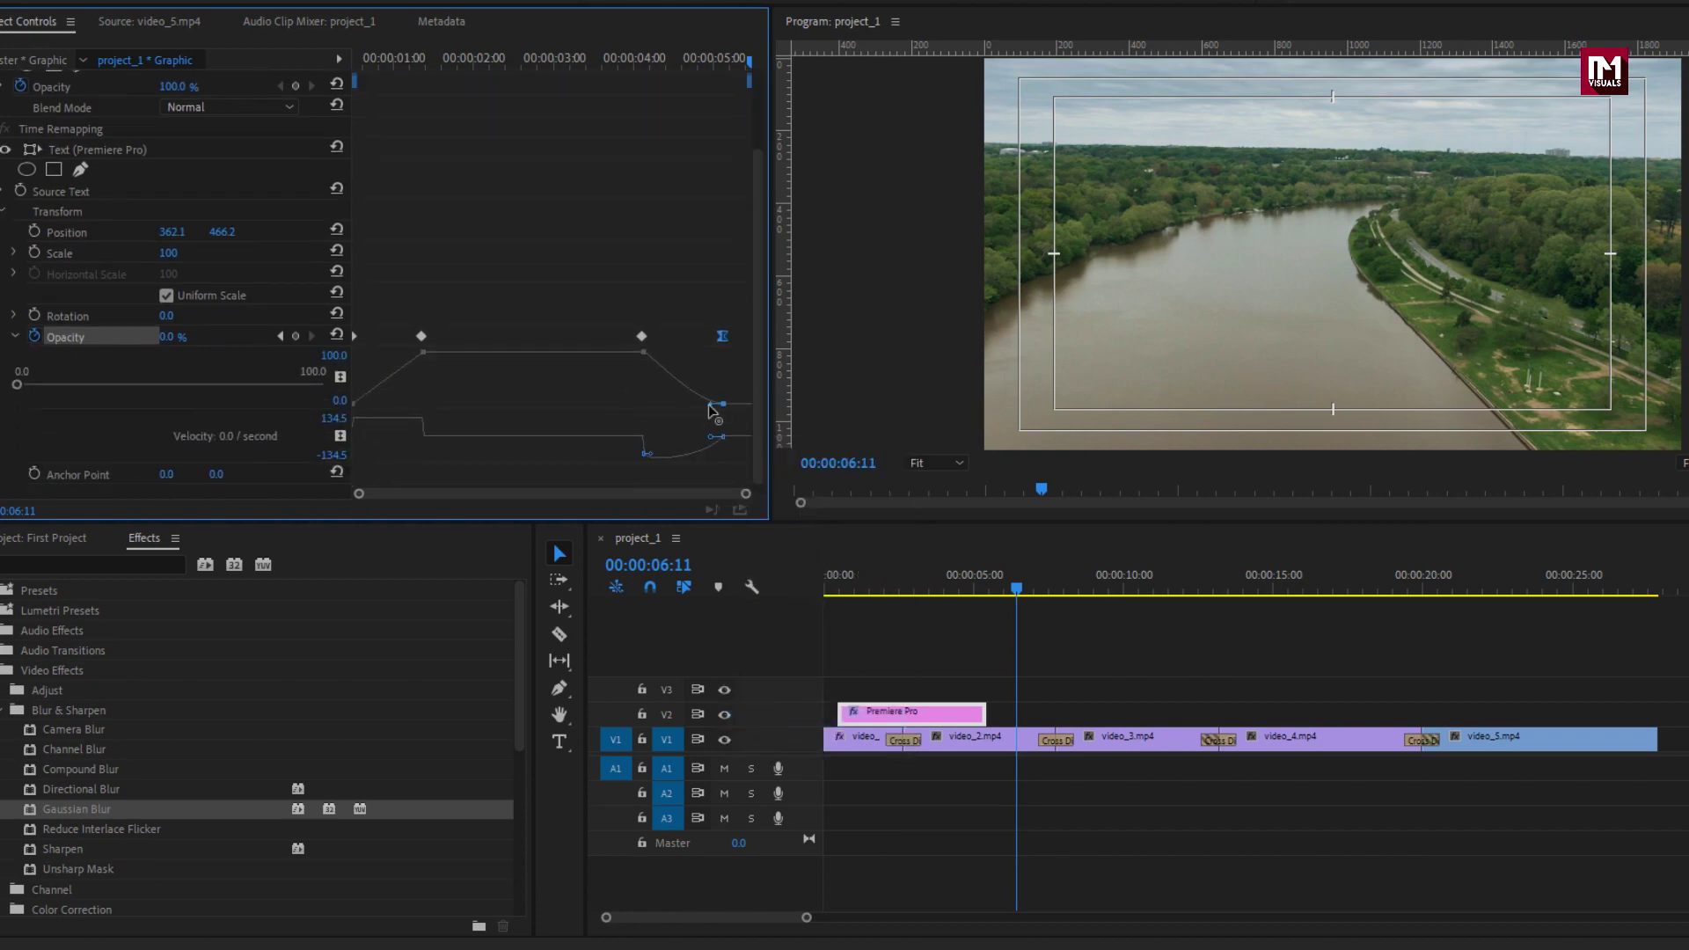
drag(711, 405, 669, 406)
click(15, 338)
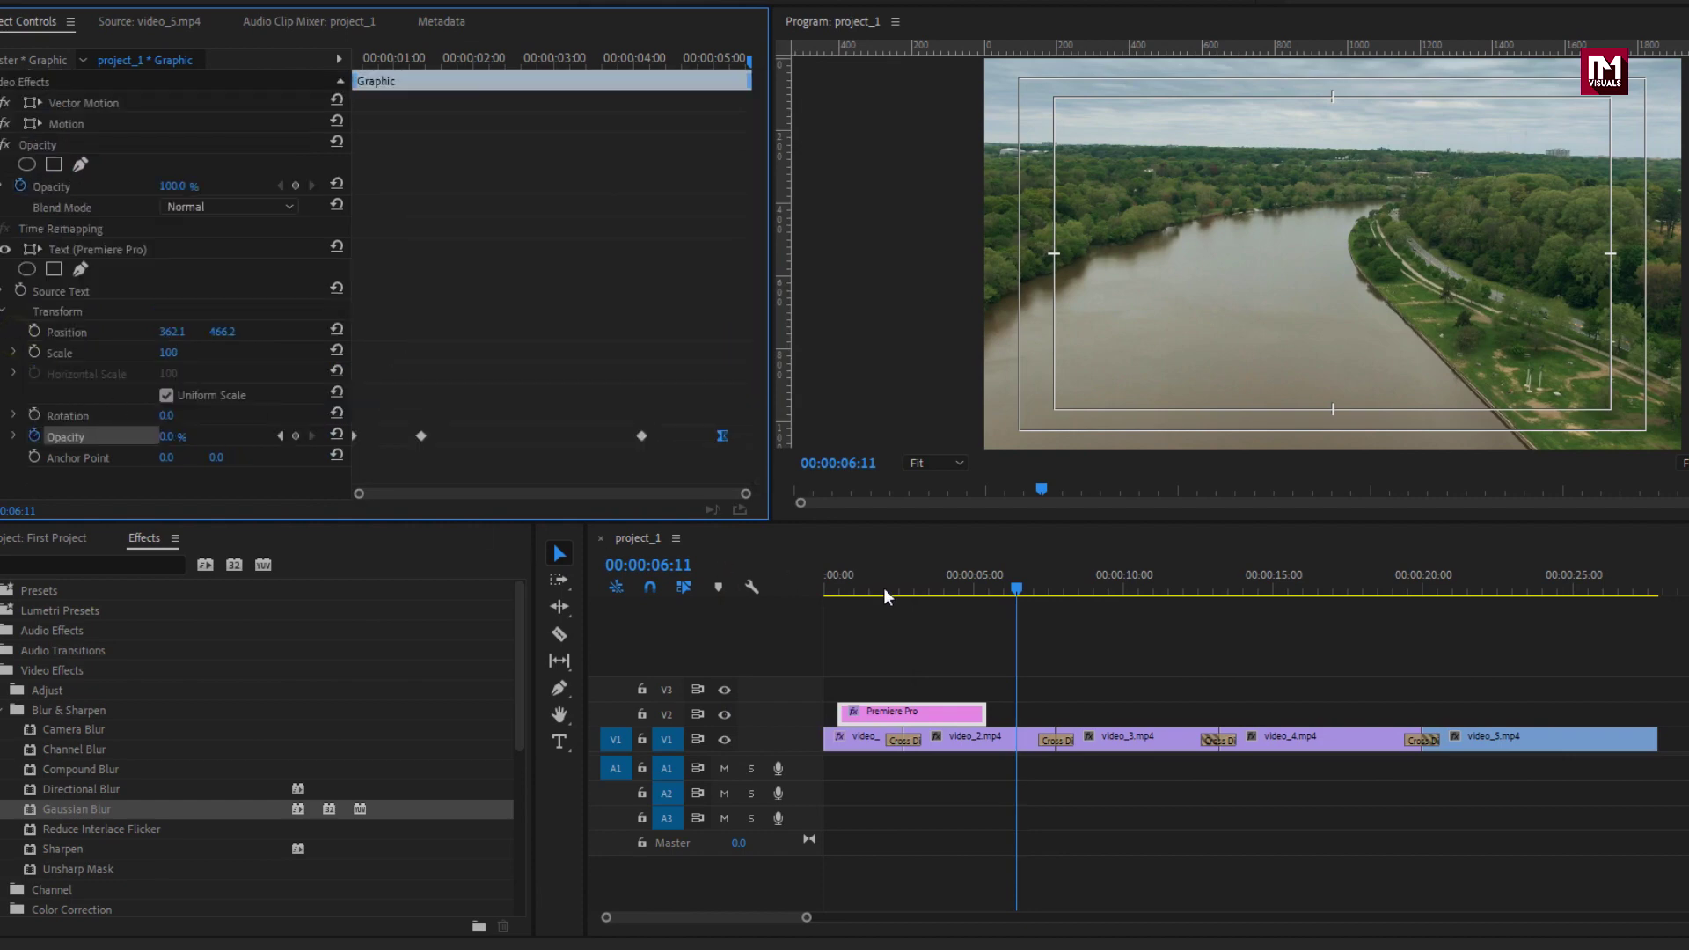
mouse_move(1017, 591)
mouse_down()
mouse_move(837, 600)
mouse_move(991, 594)
mouse_up()
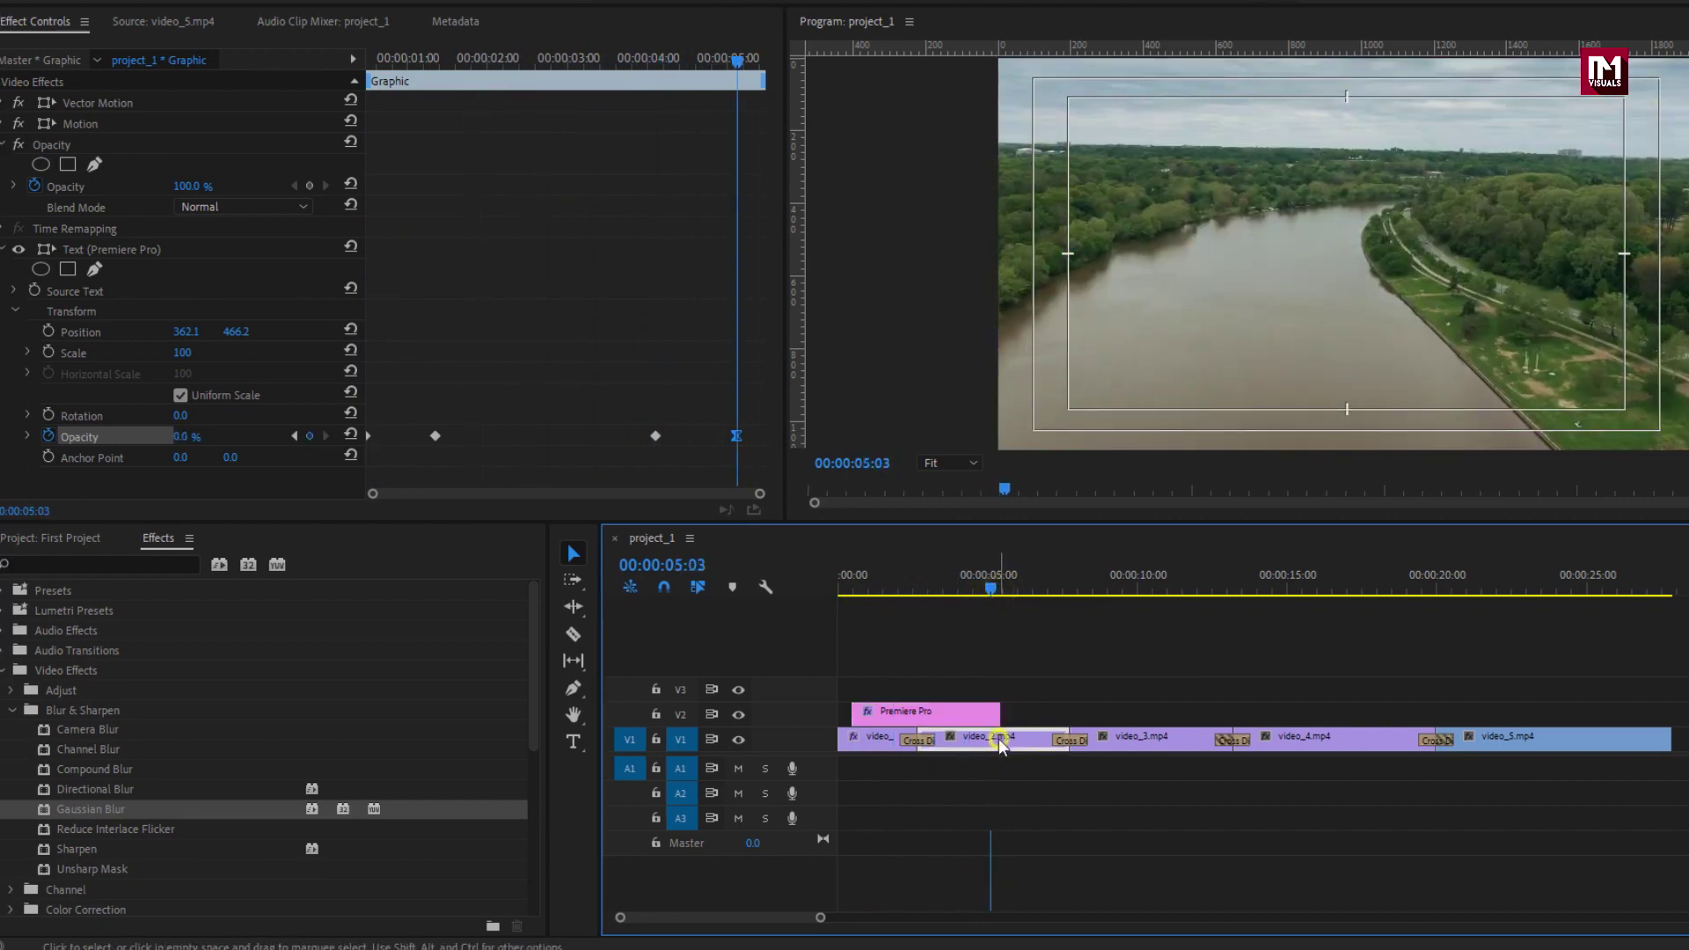
Apply Color Correction > Brightness & Contrast to the video_2.mp4 clip.
click(999, 737)
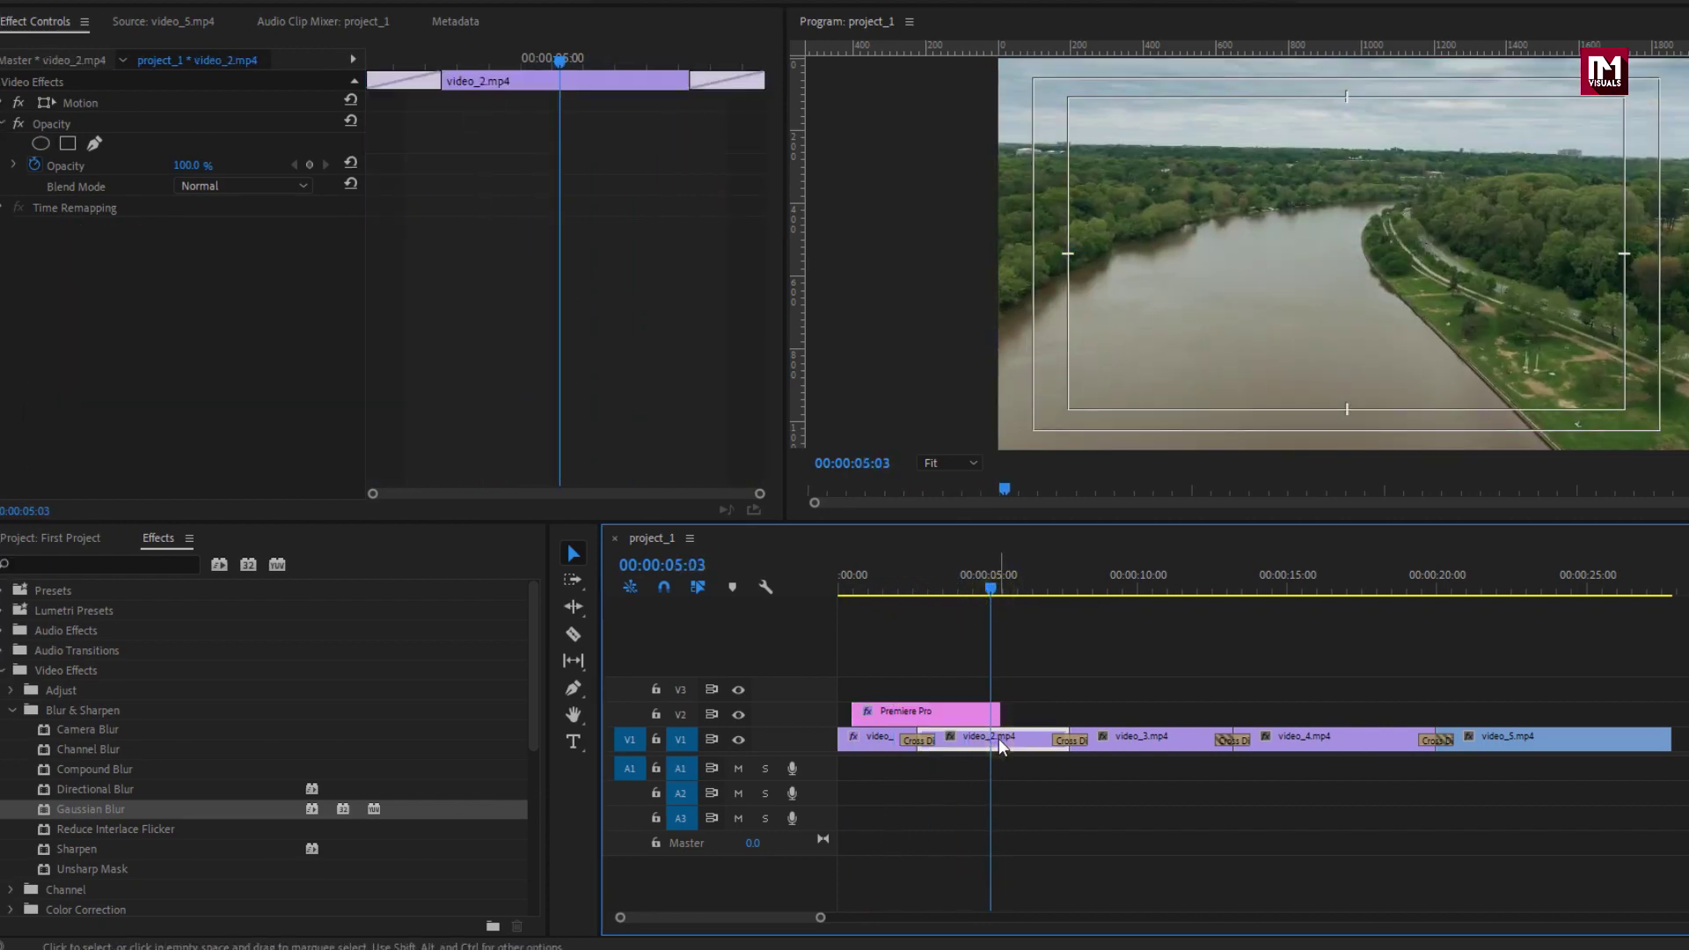
click(13, 711)
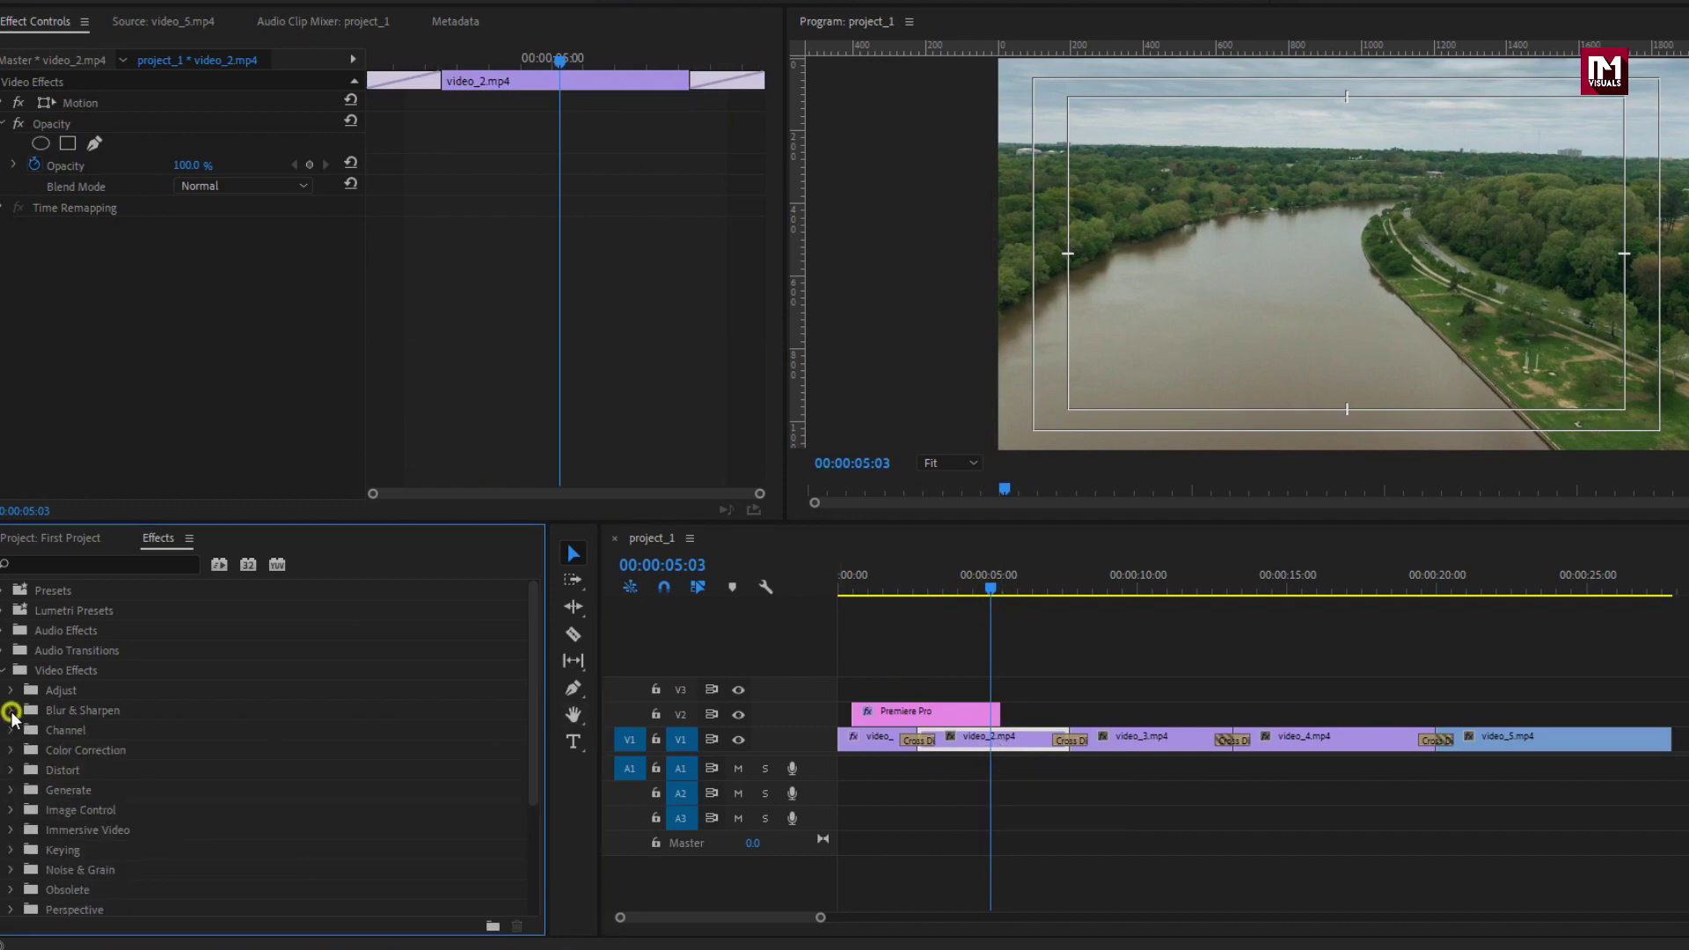
click(10, 750)
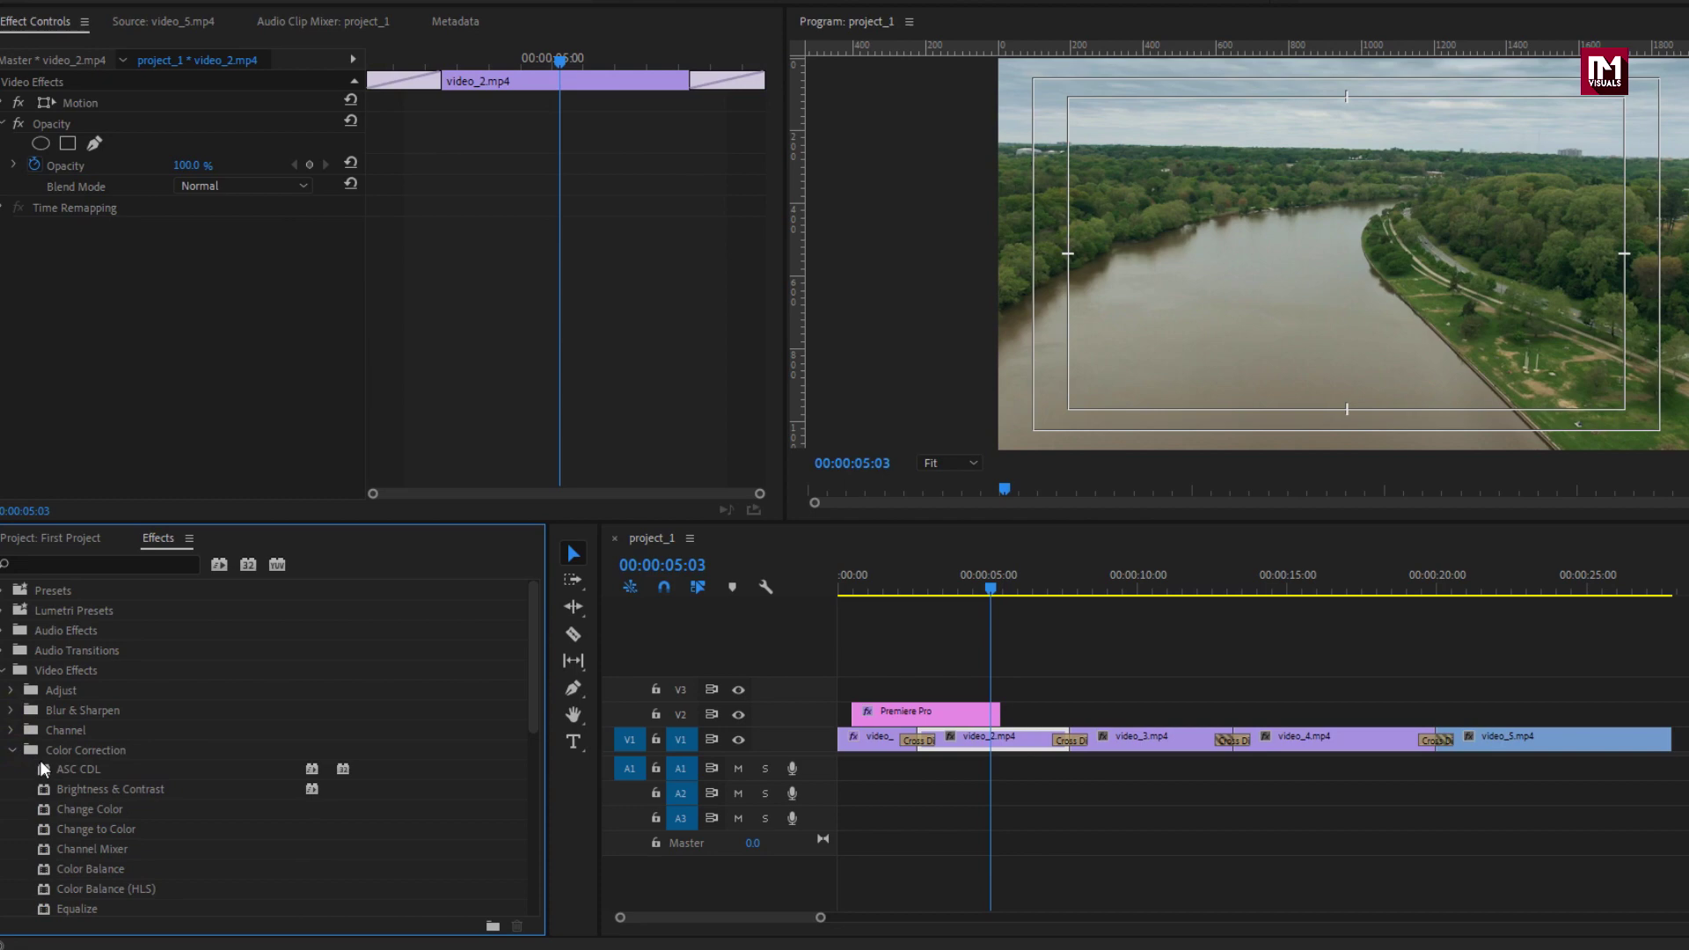
click(88, 790)
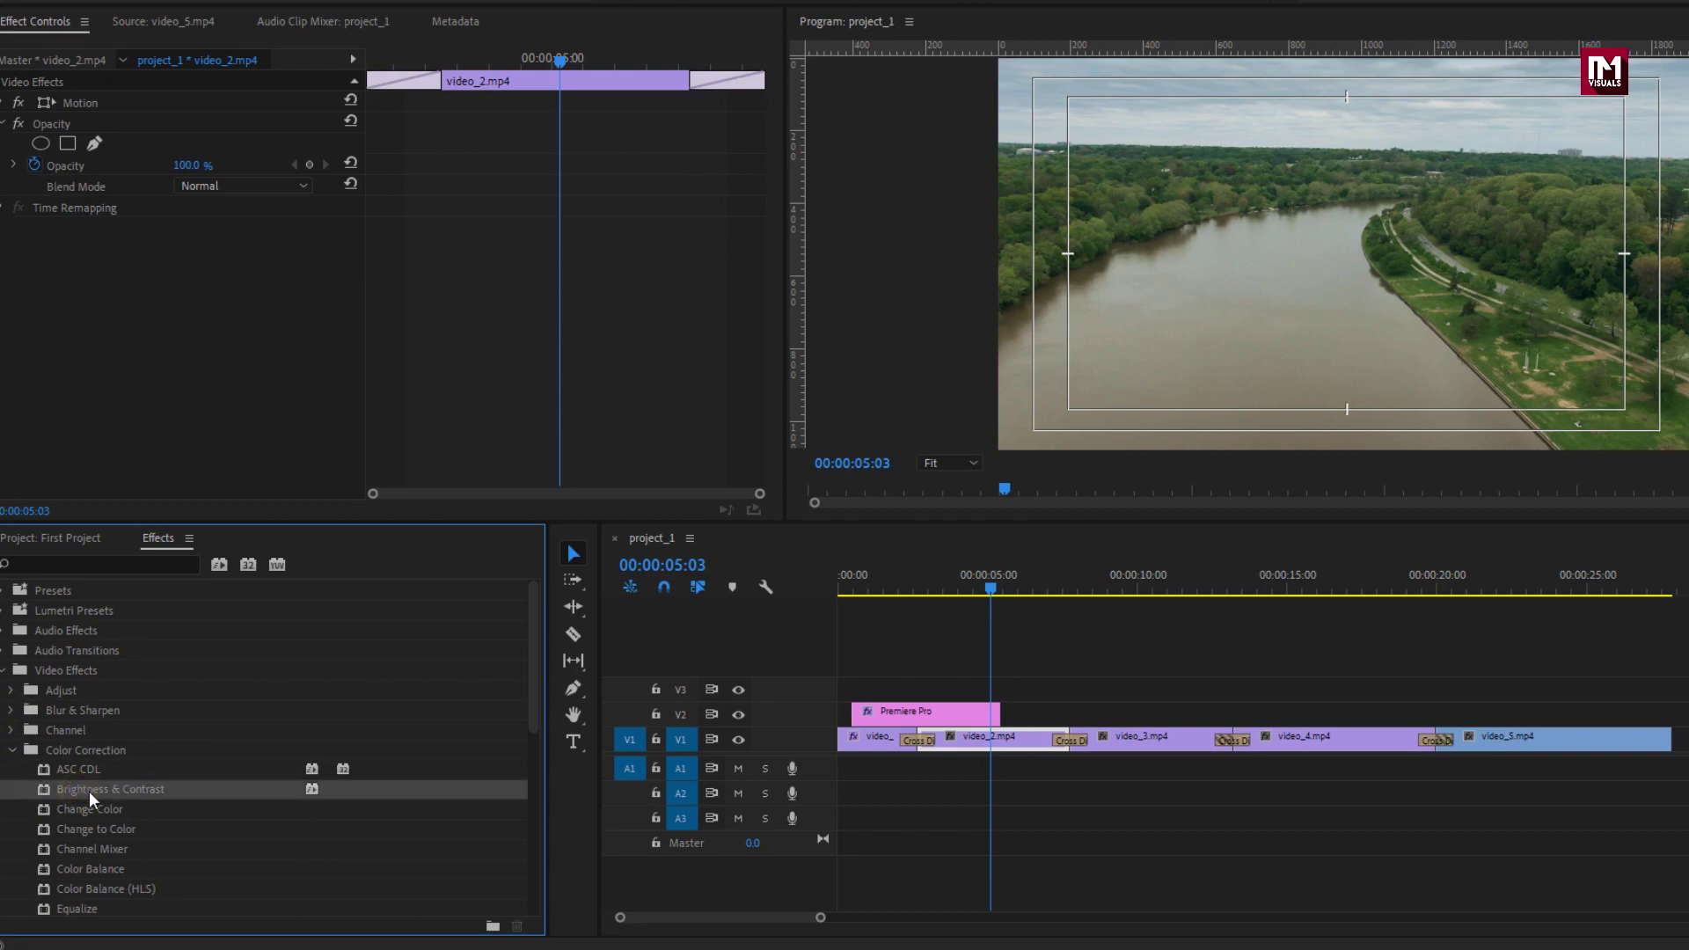
drag(88, 790, 971, 744)
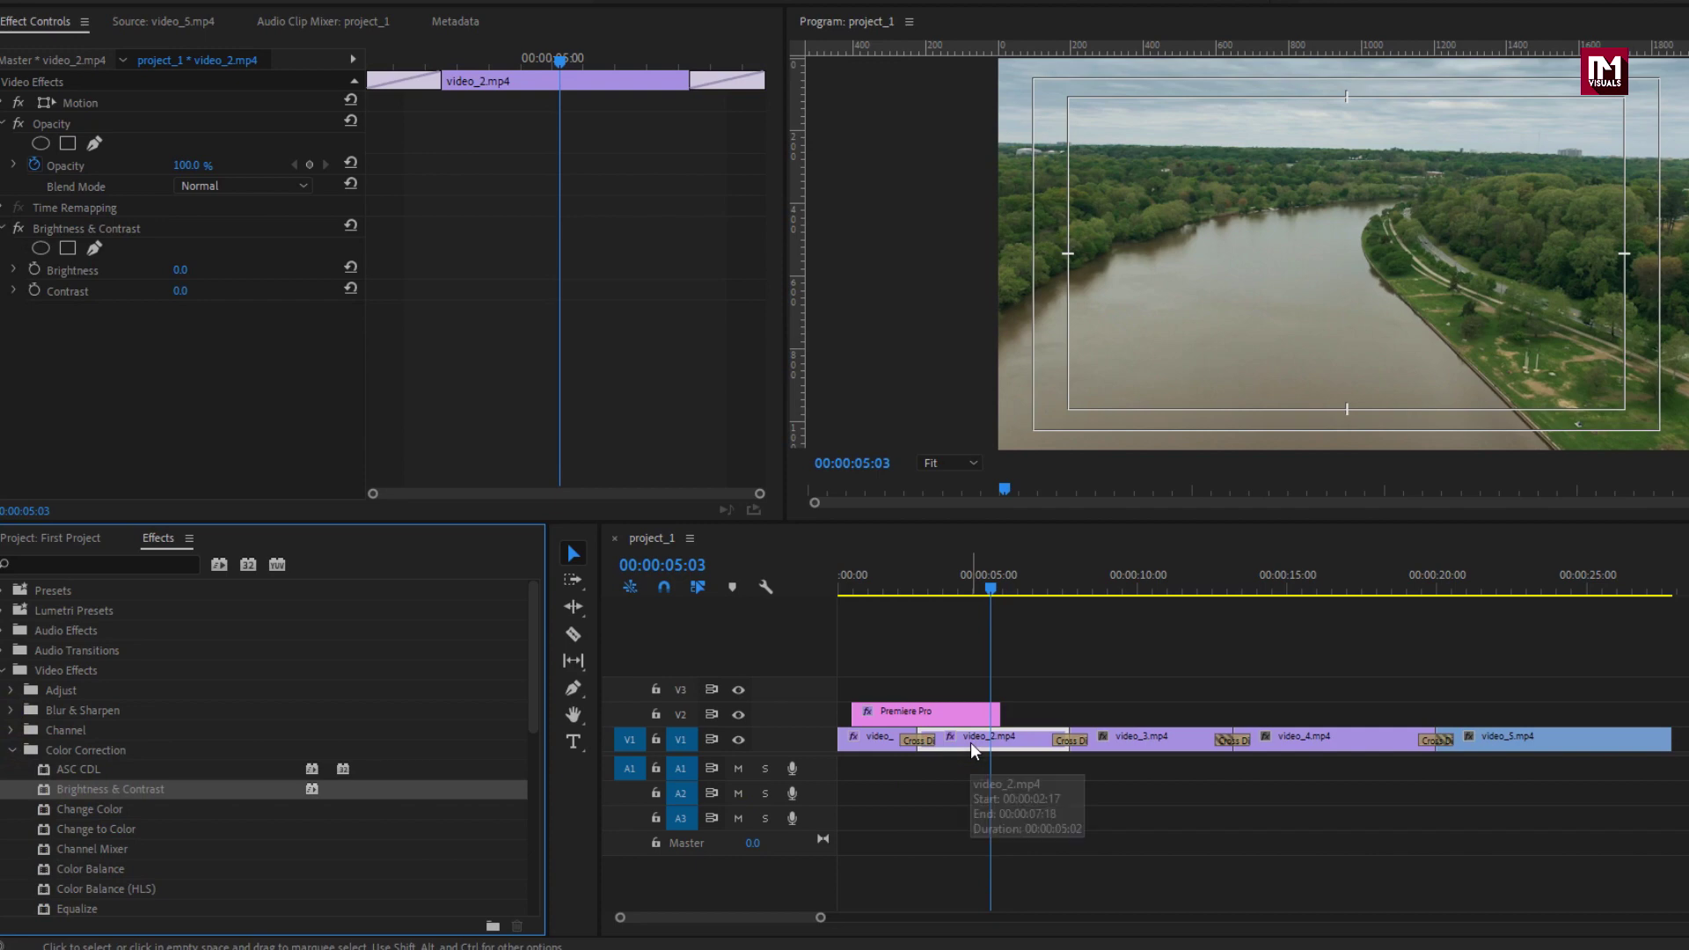
Set Brightness to 11 and Contrast to 19, then preview the footage around 00:00:04:23.
click(69, 231)
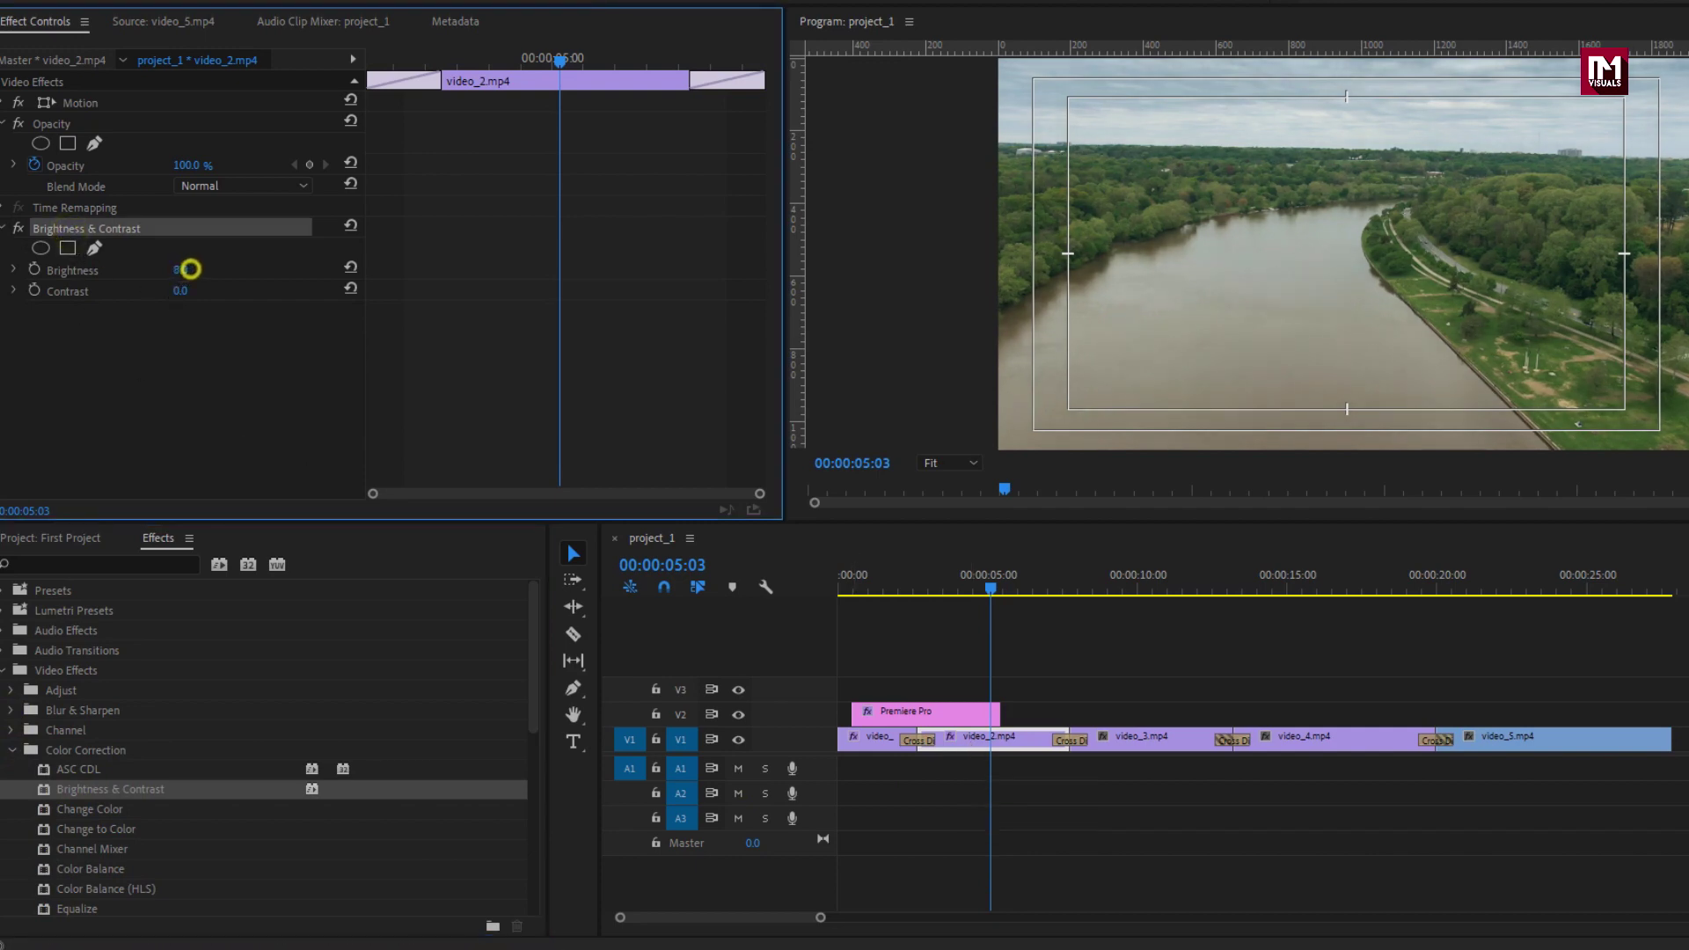
mouse_move(190, 269)
mouse_down()
mouse_move(192, 290)
mouse_move(195, 269)
mouse_up()
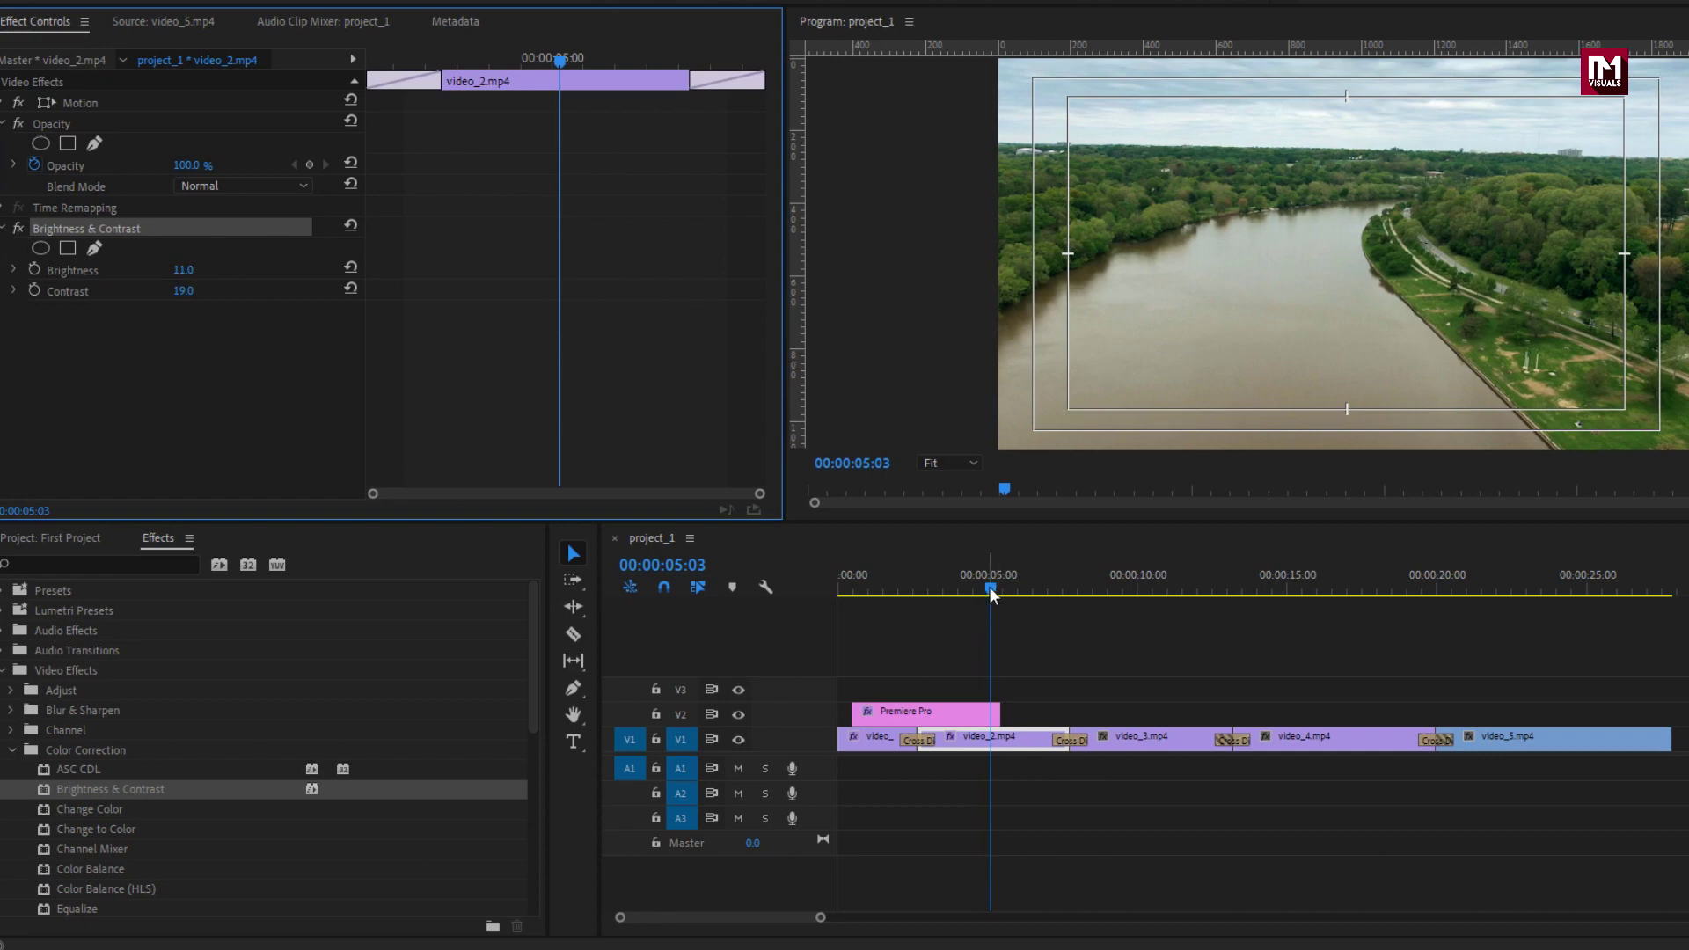
click(948, 589)
drag(948, 590, 984, 589)
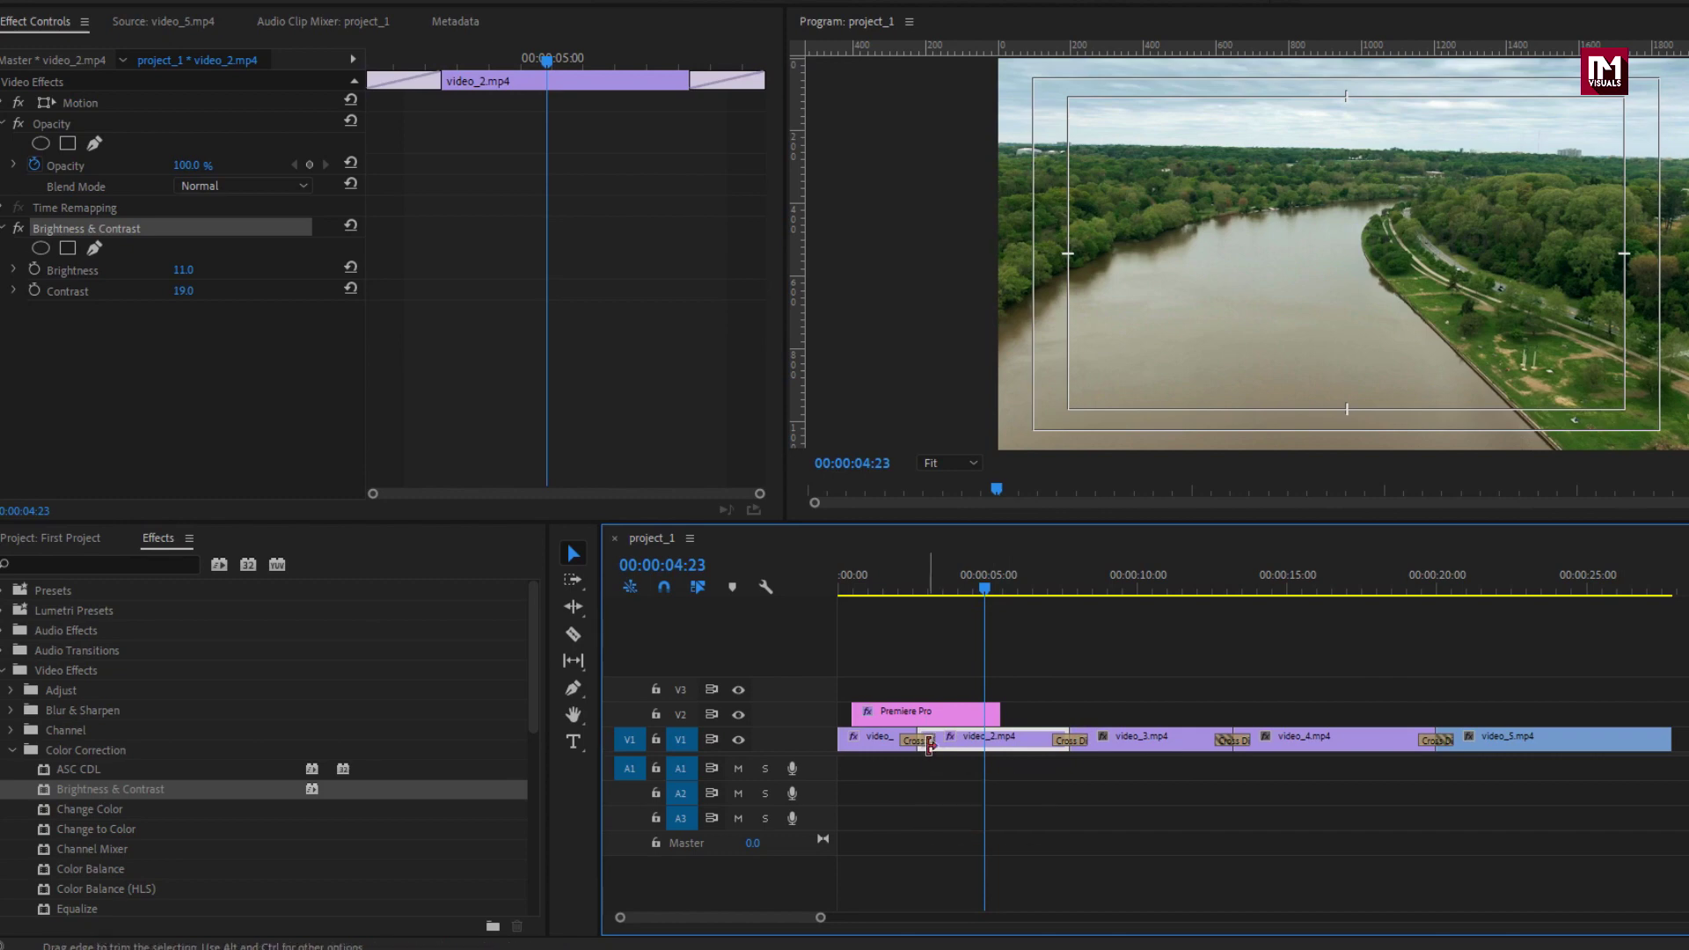
Create a 1920×1080 adjustment layer, place it on V3 and stretch it to the 27:22 sequence end.
click(99, 540)
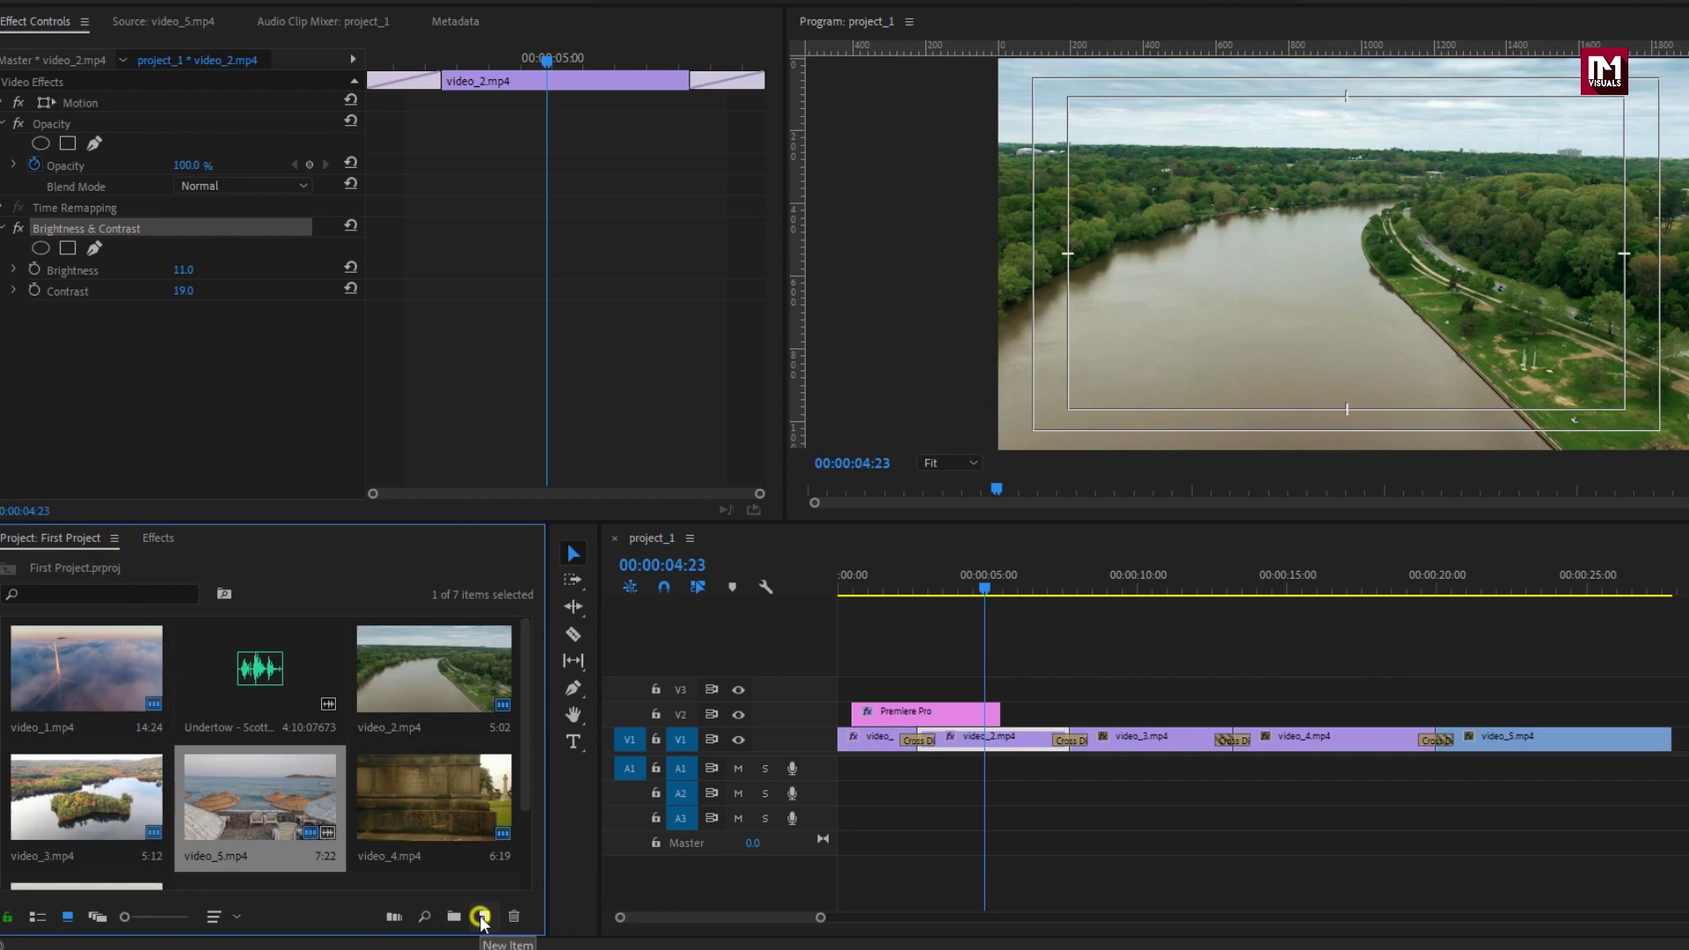
click(481, 917)
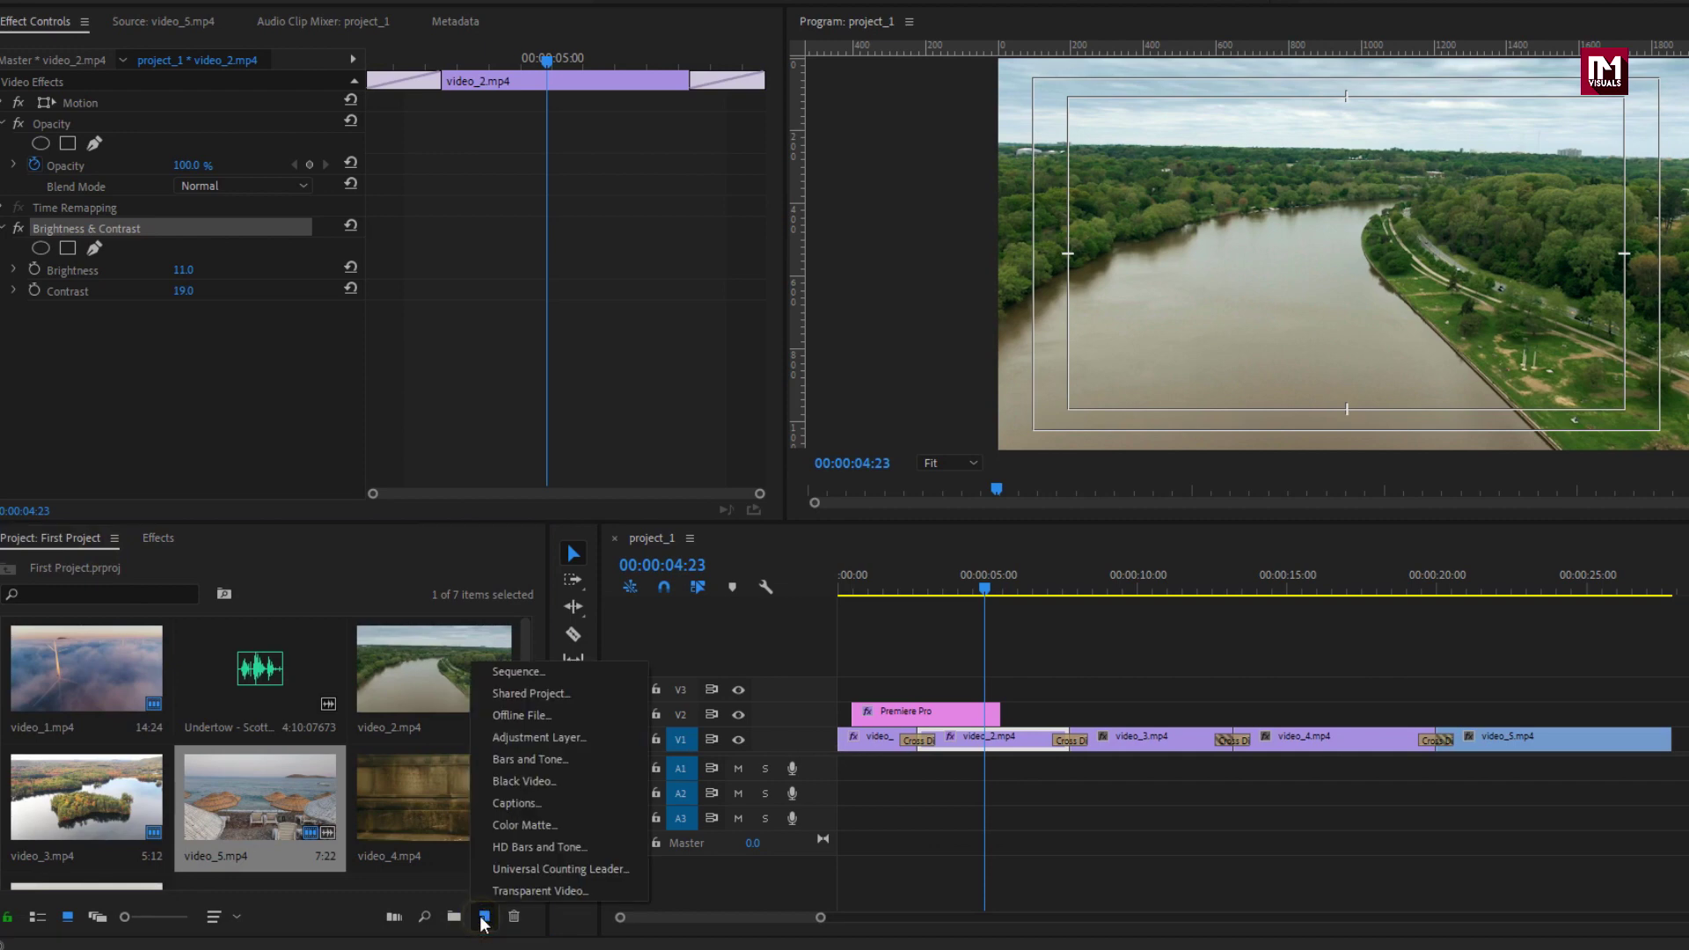
click(499, 743)
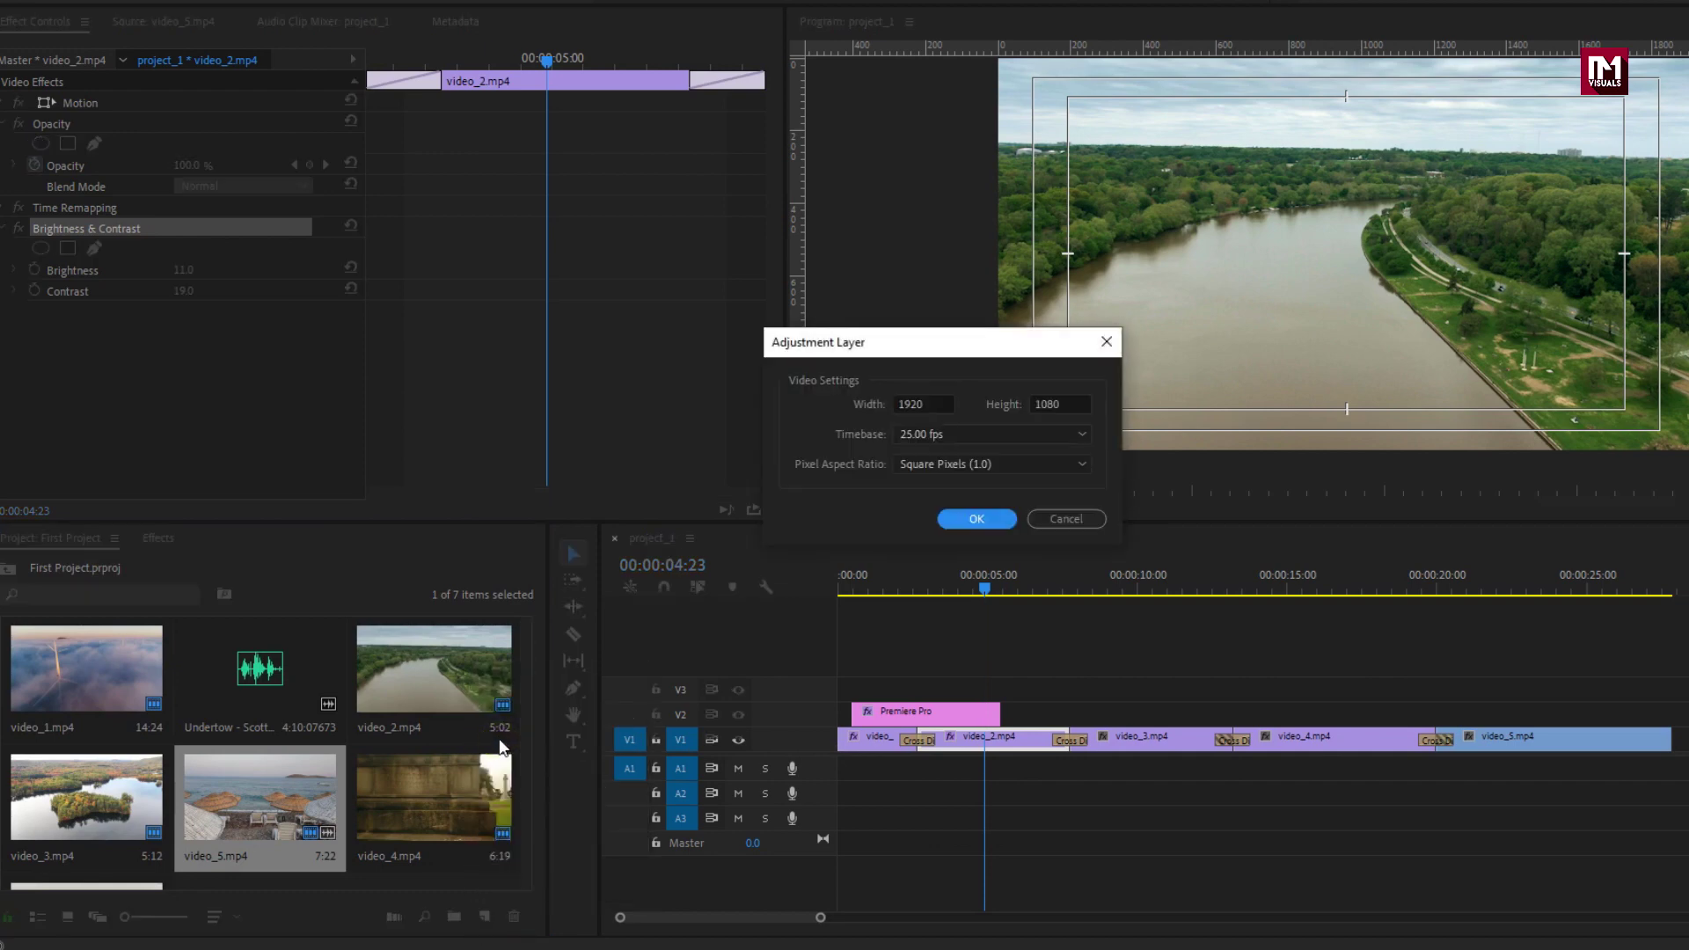
click(953, 521)
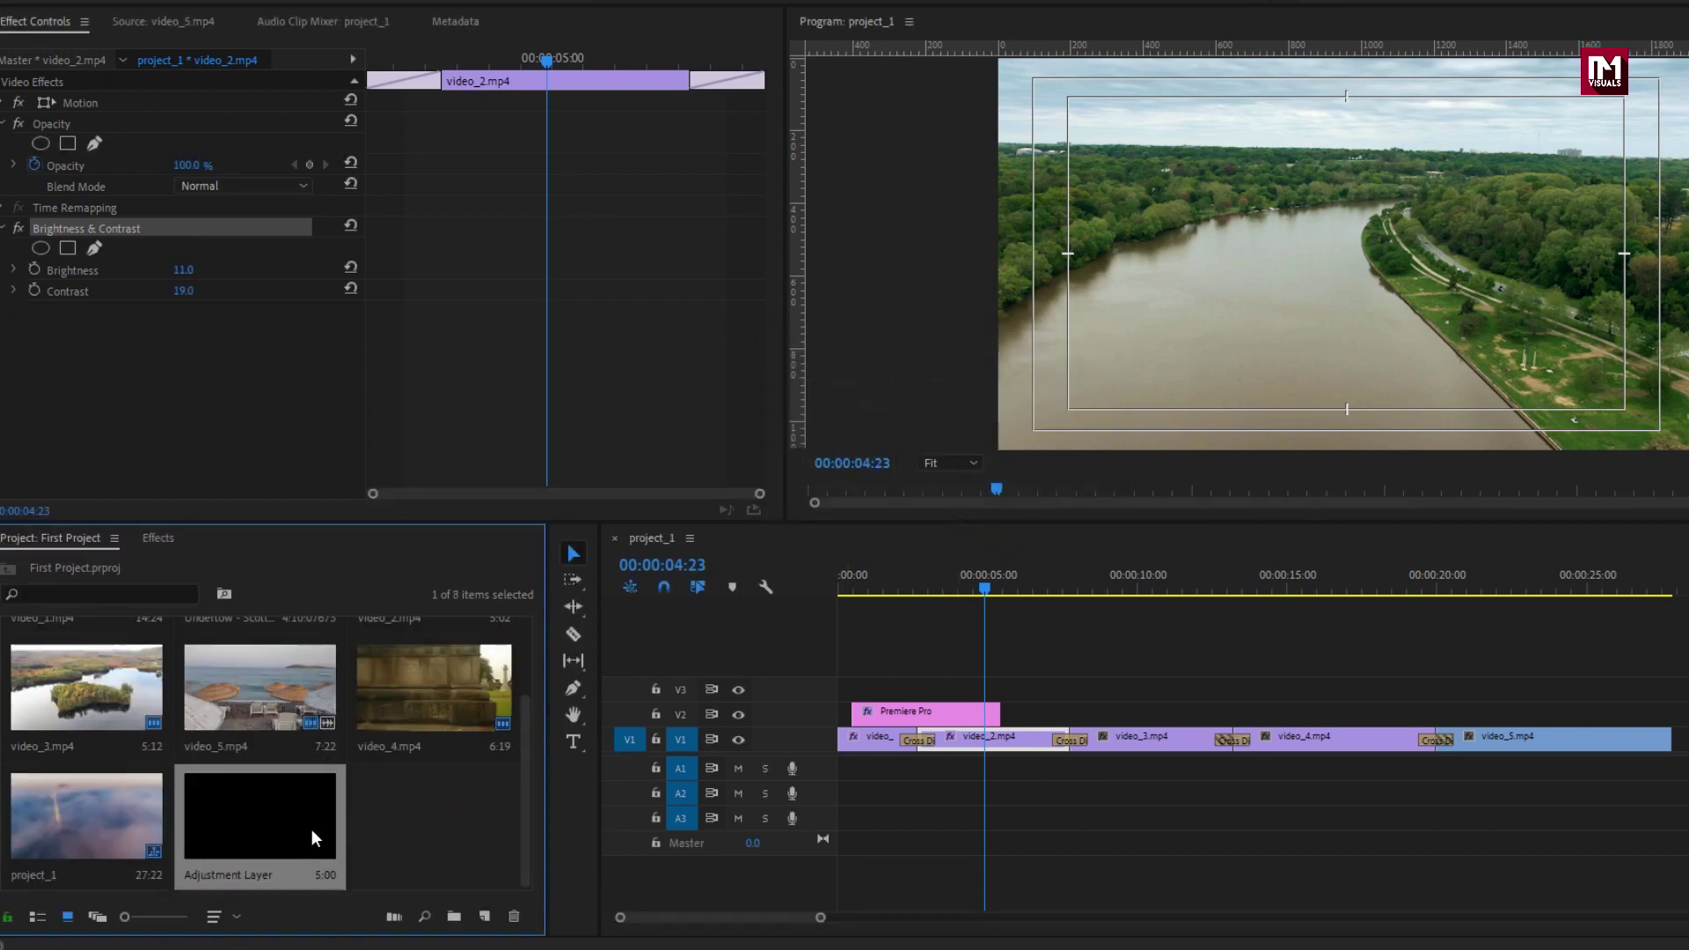
drag(225, 836, 838, 696)
drag(984, 689, 1668, 694)
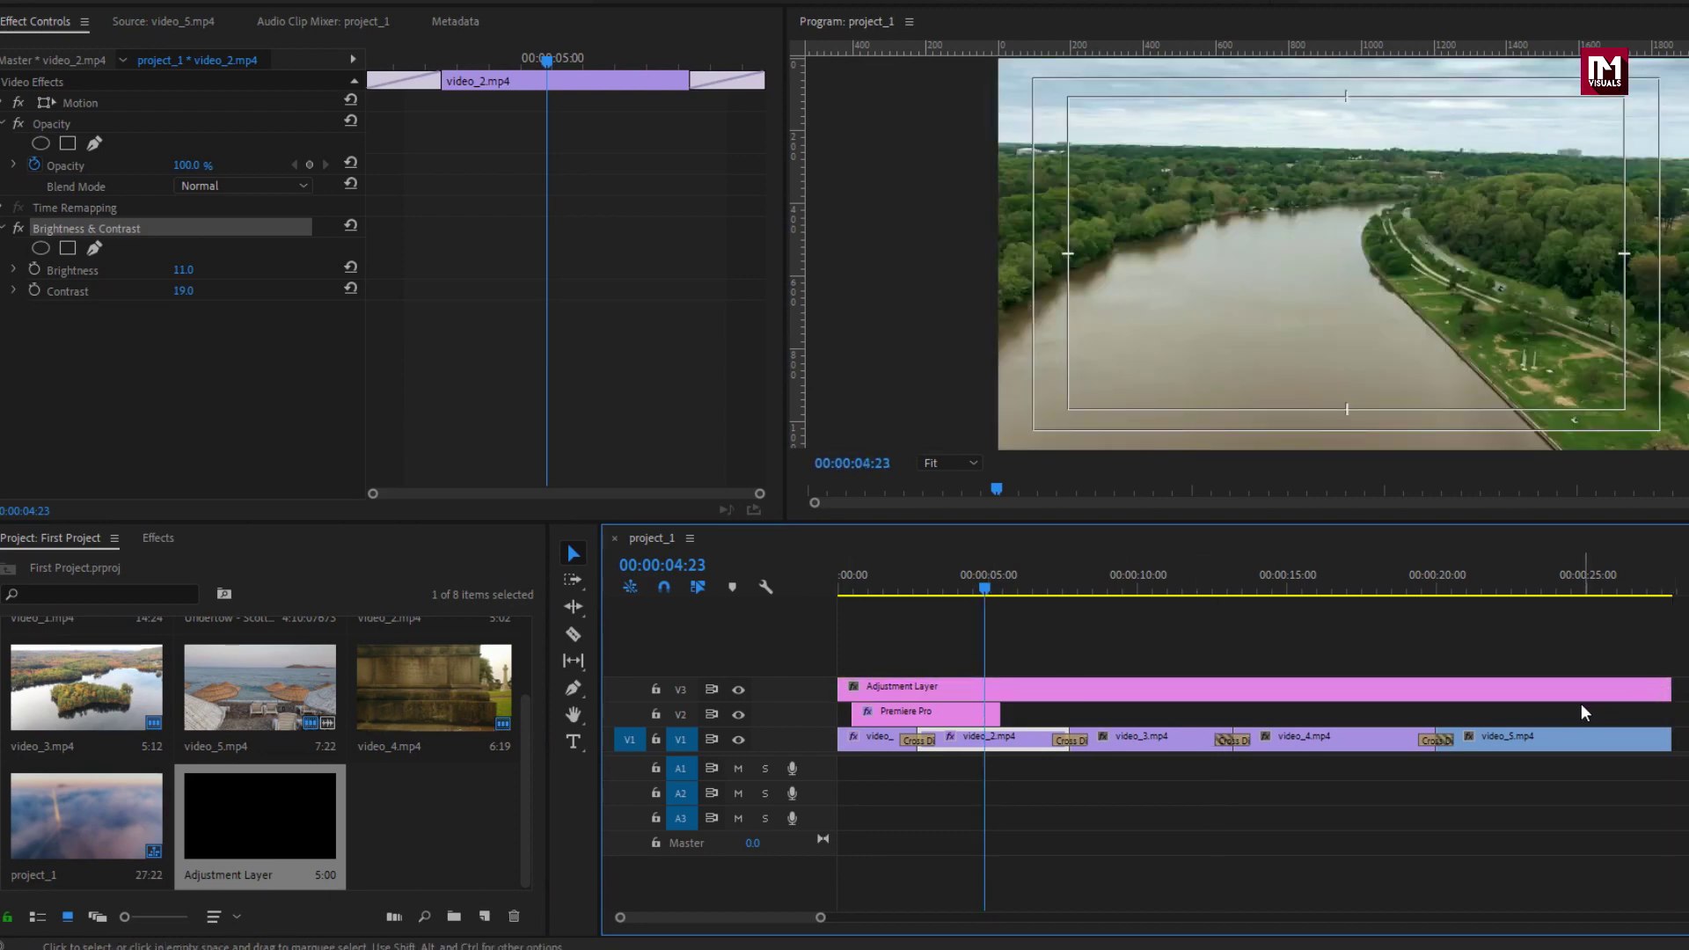
Delete the Brightness & Contrast effect from the video_2 clip.
click(157, 539)
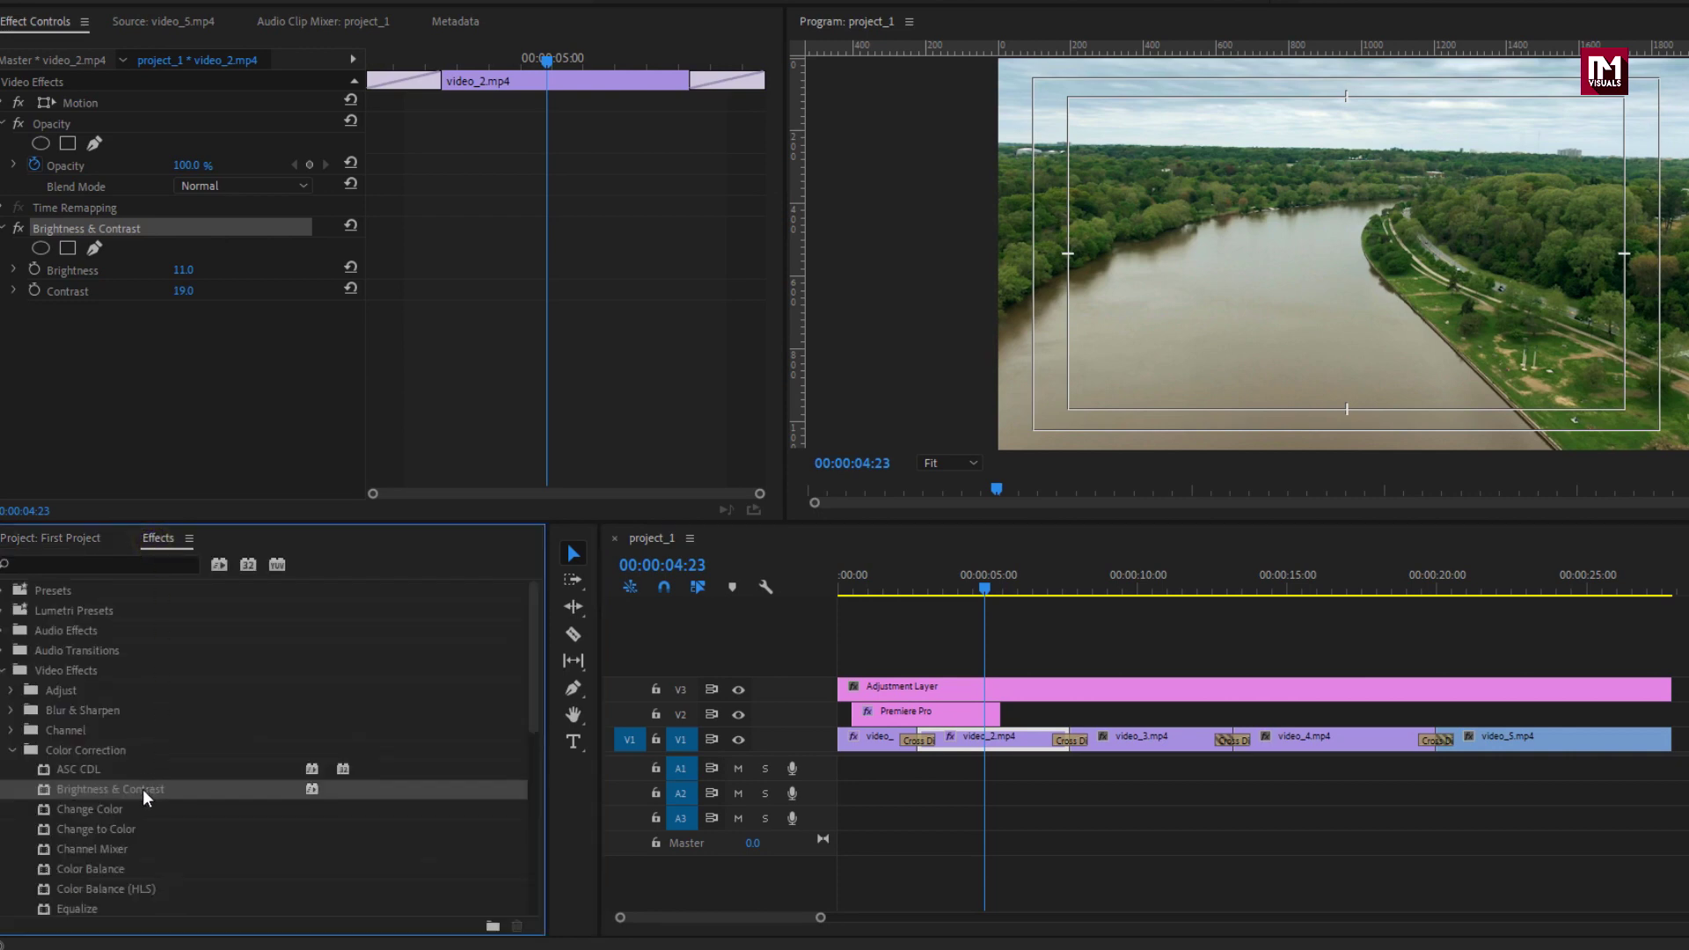
drag(142, 789, 968, 746)
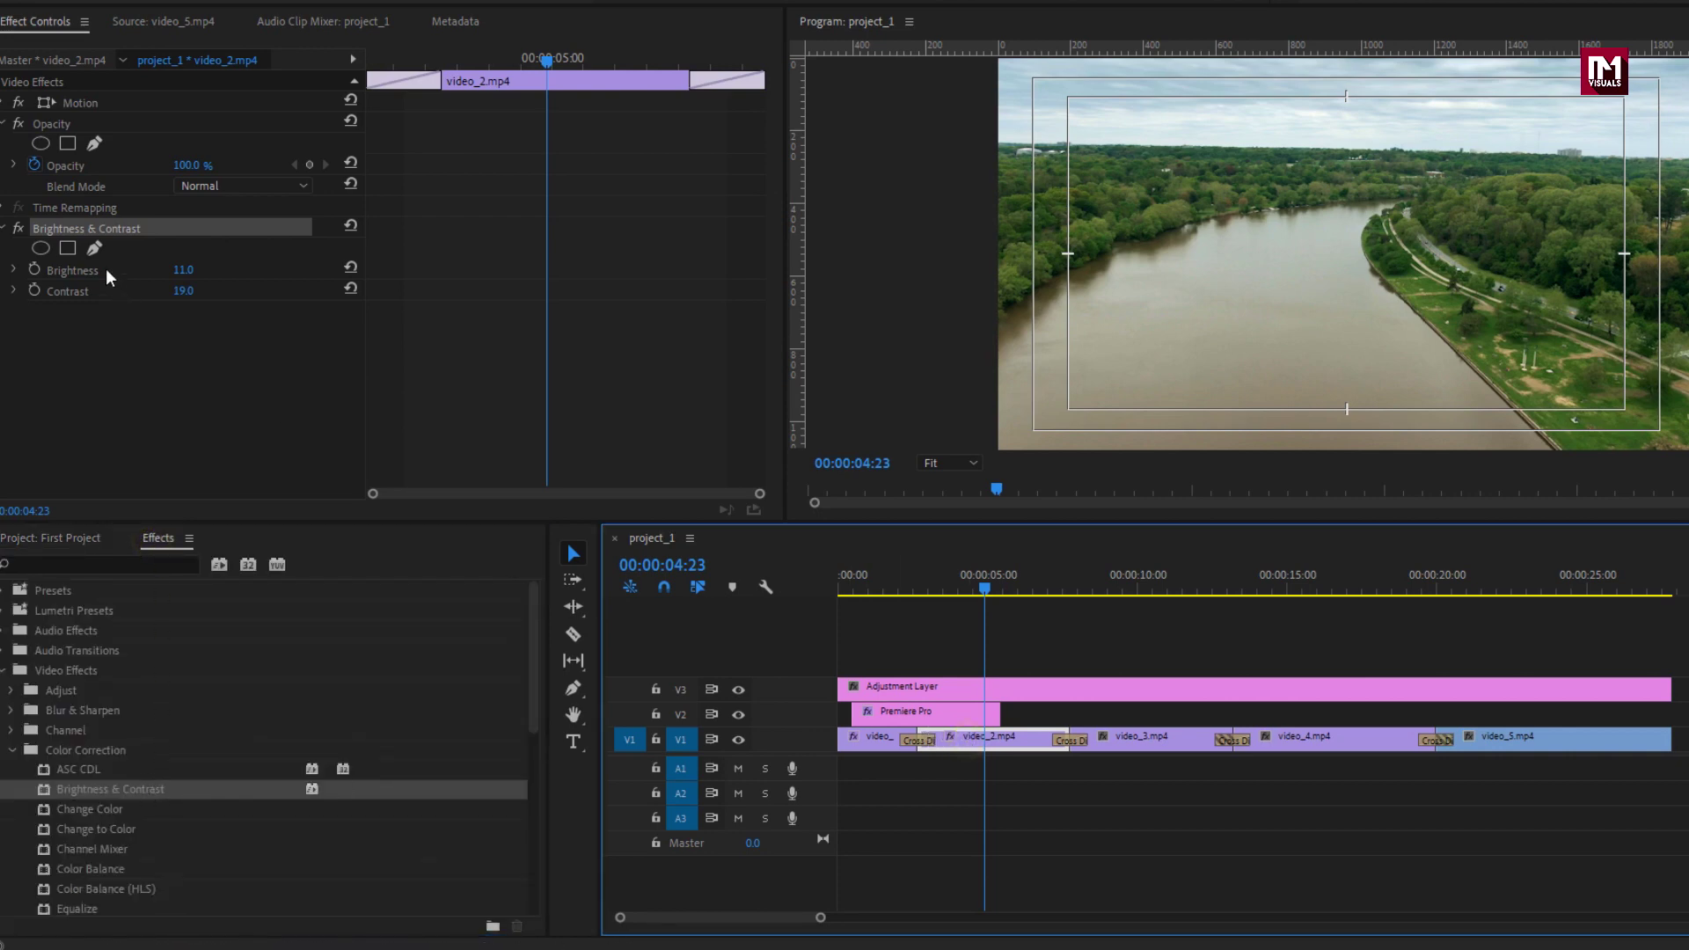
click(71, 229)
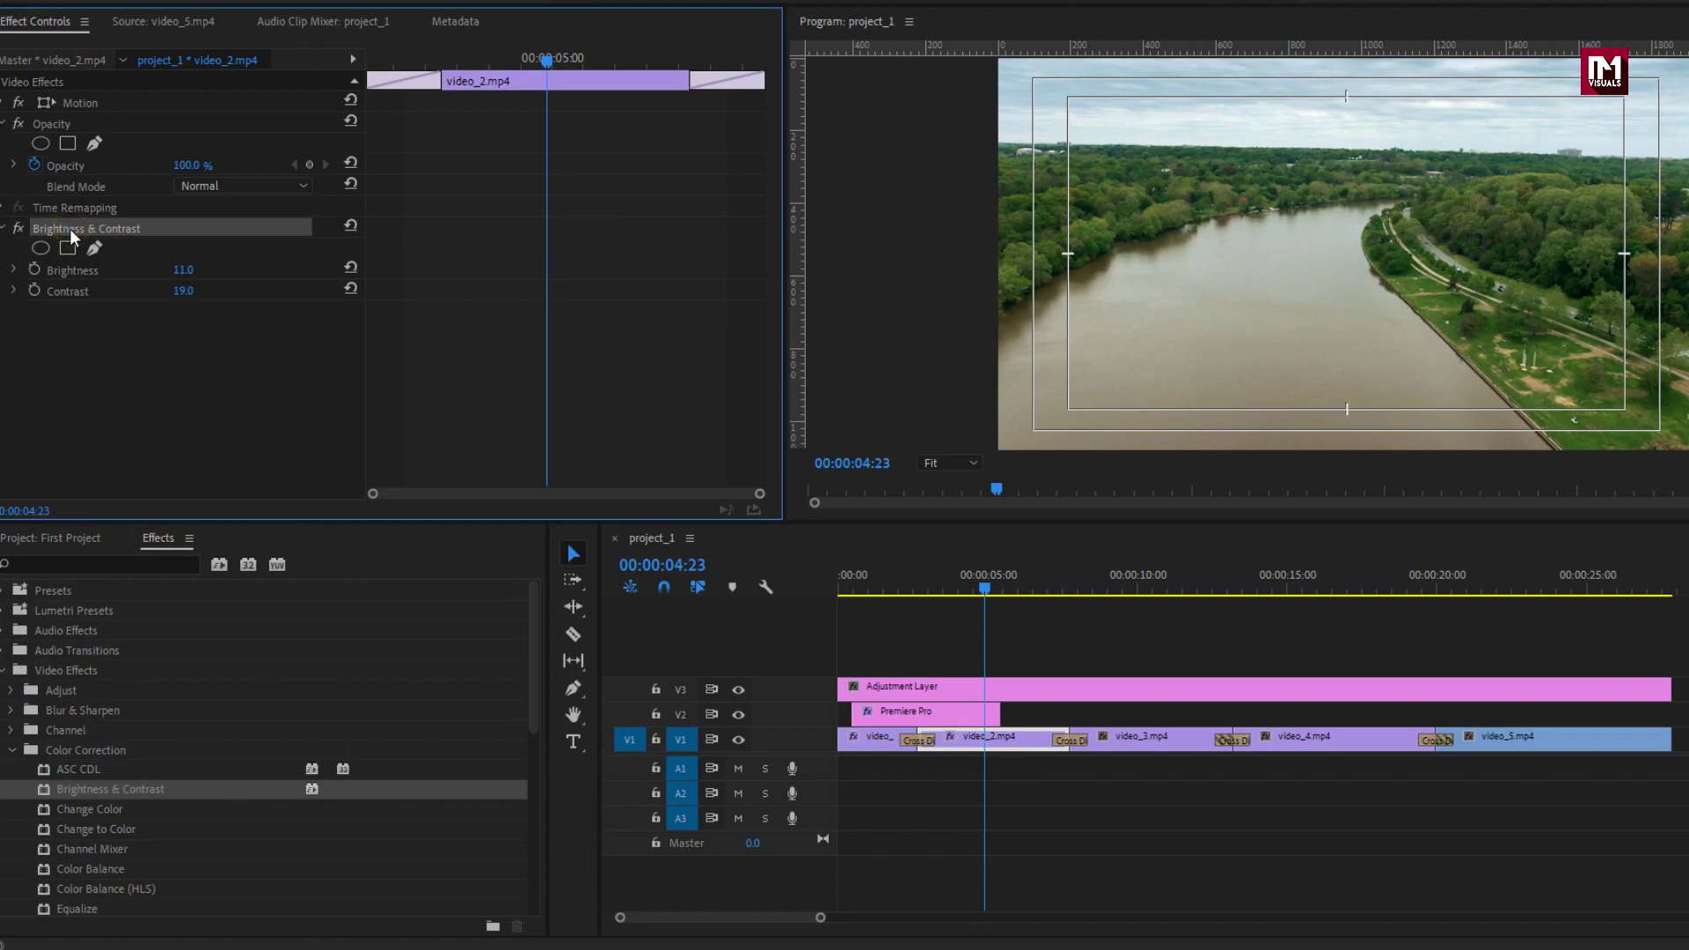
key(Delete)
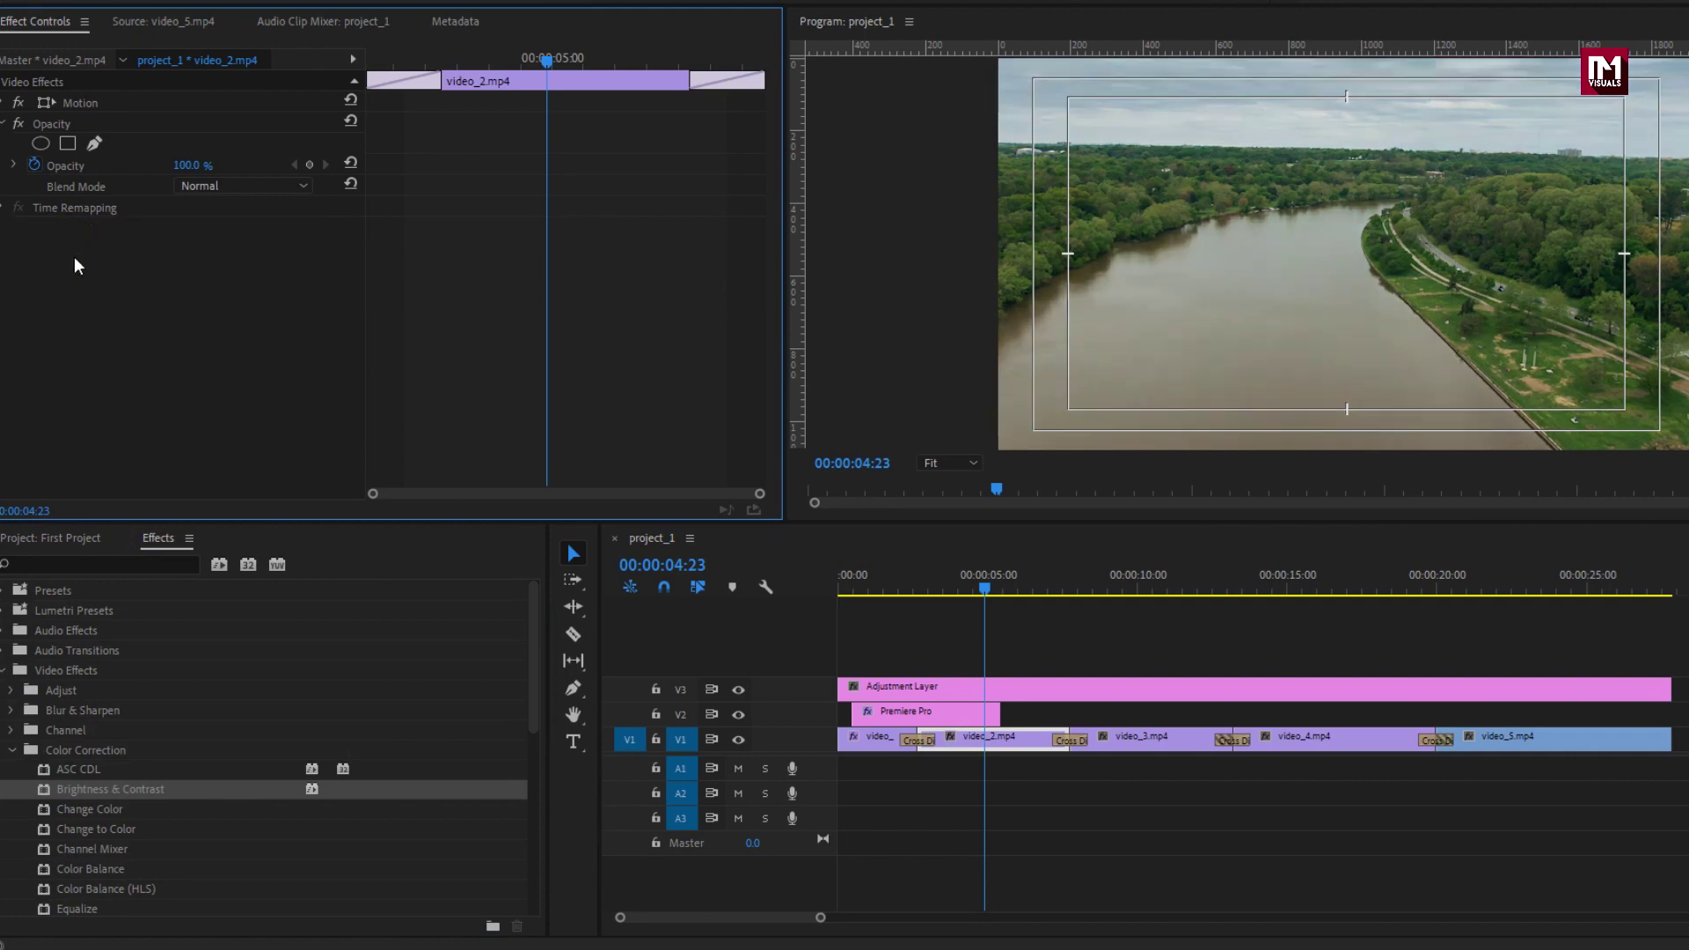
Apply Brightness & Contrast to the adjustment layer with Brightness 5 and Contrast 19.
click(893, 688)
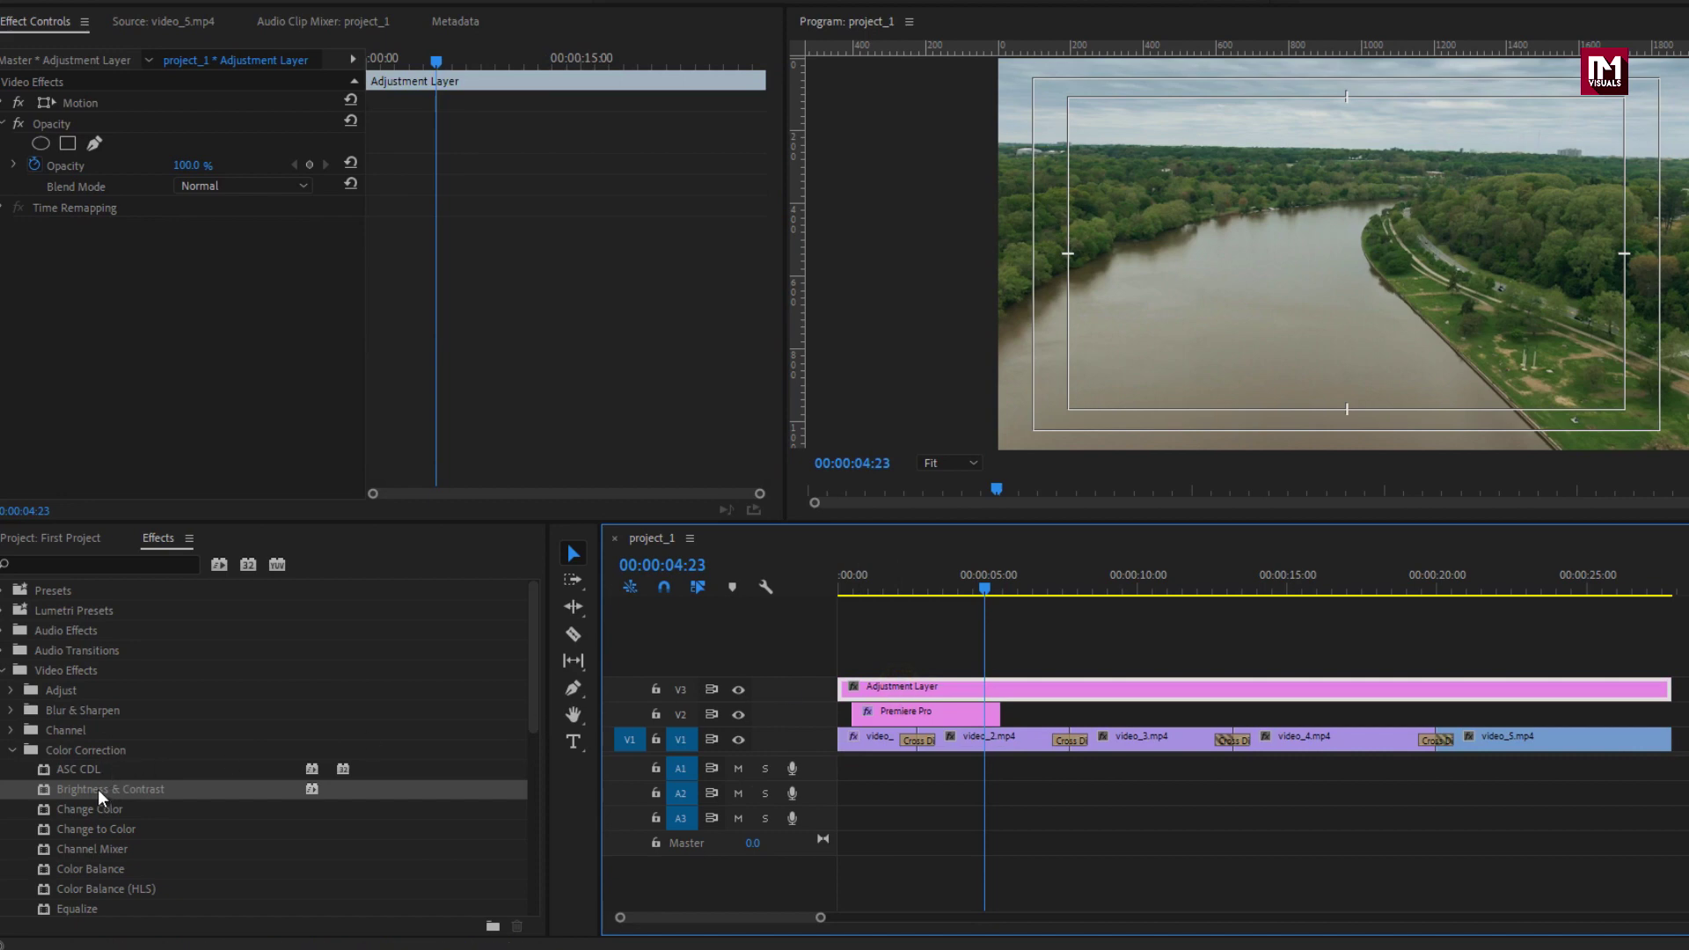
drag(98, 789, 873, 688)
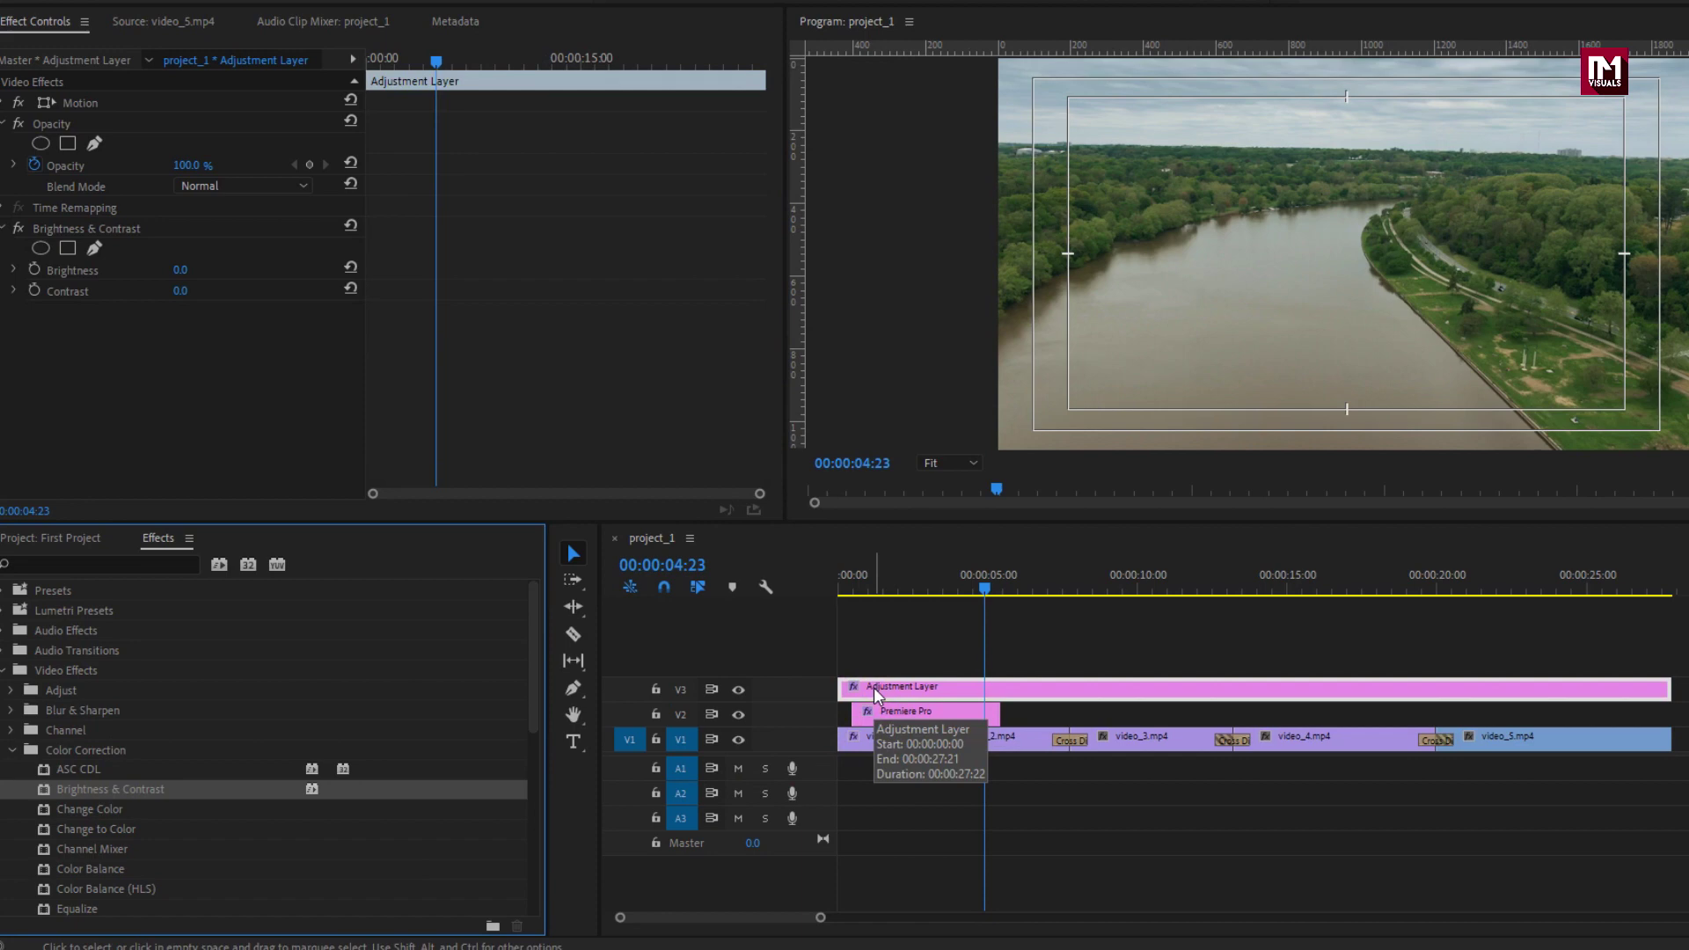
drag(178, 292, 195, 292)
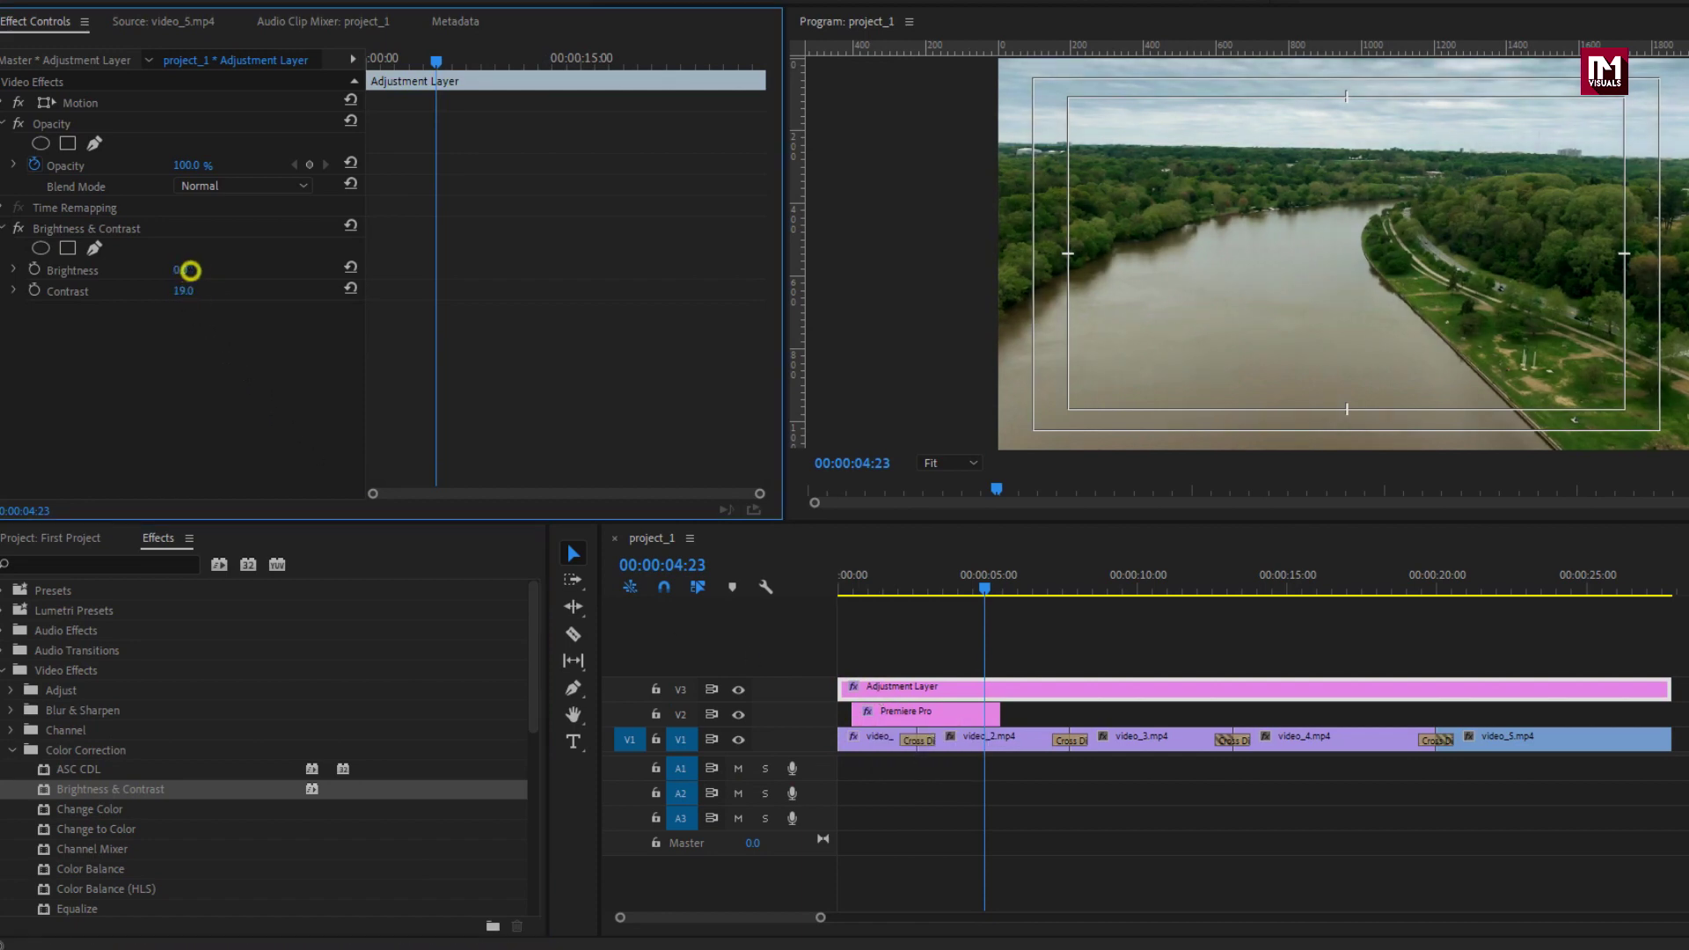
Toggle the correction off and on to compare, previewing it across the footage.
drag(986, 591, 1145, 590)
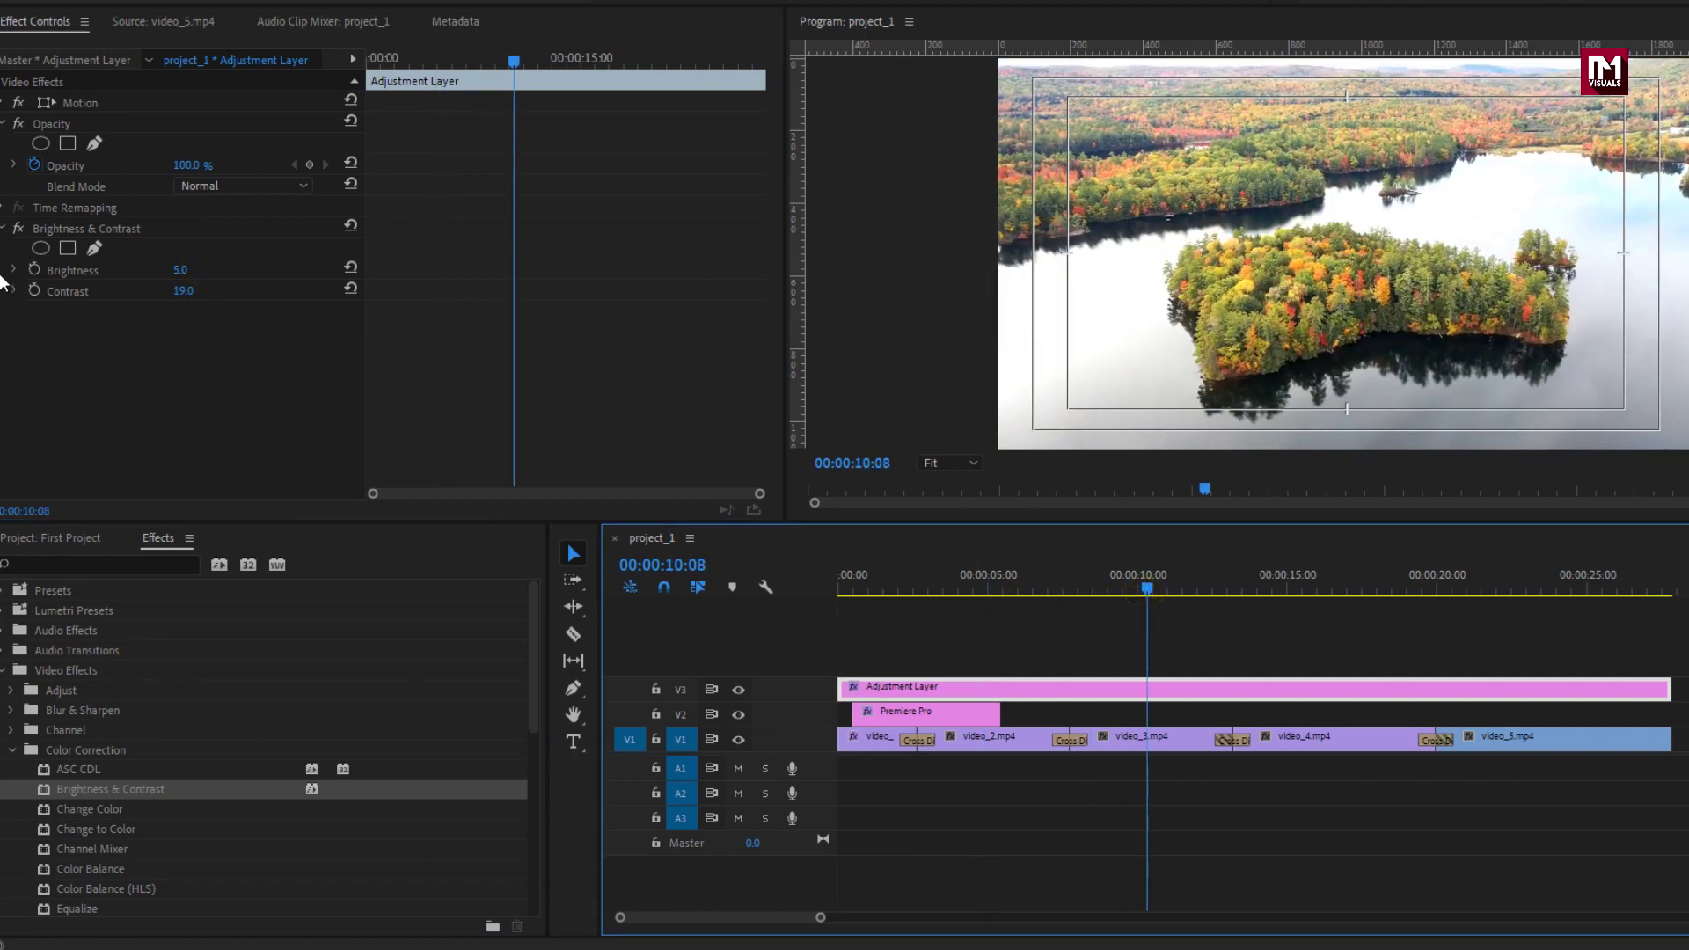
click(17, 230)
click(17, 230)
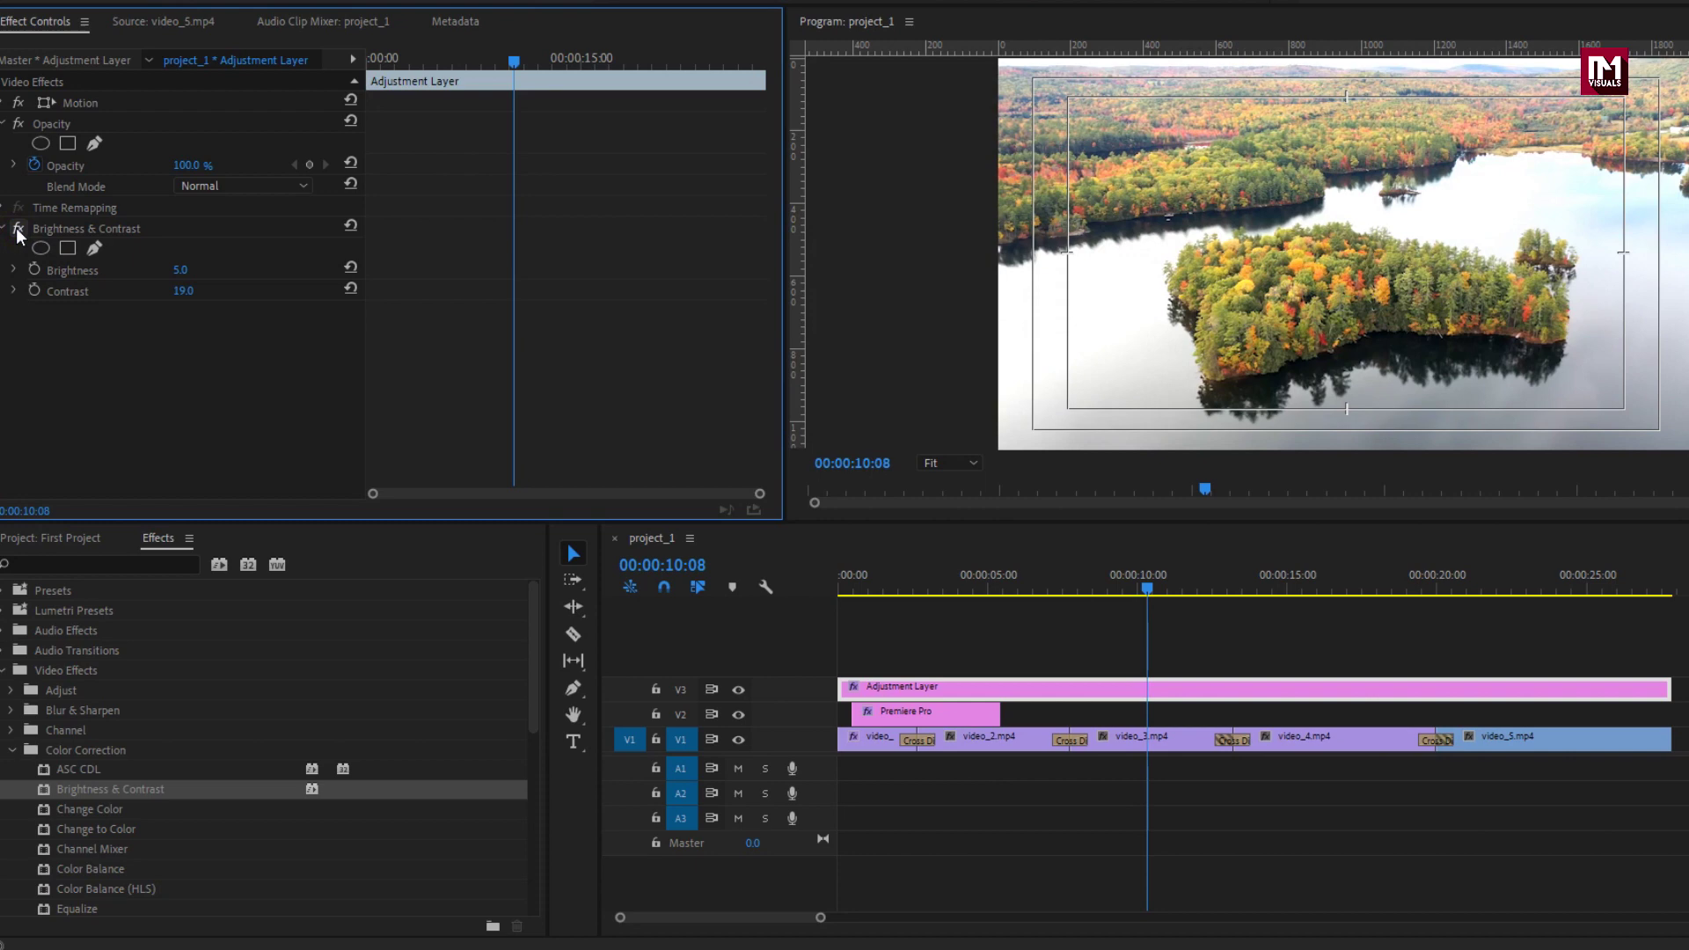
click(17, 229)
click(17, 230)
drag(1149, 586, 885, 606)
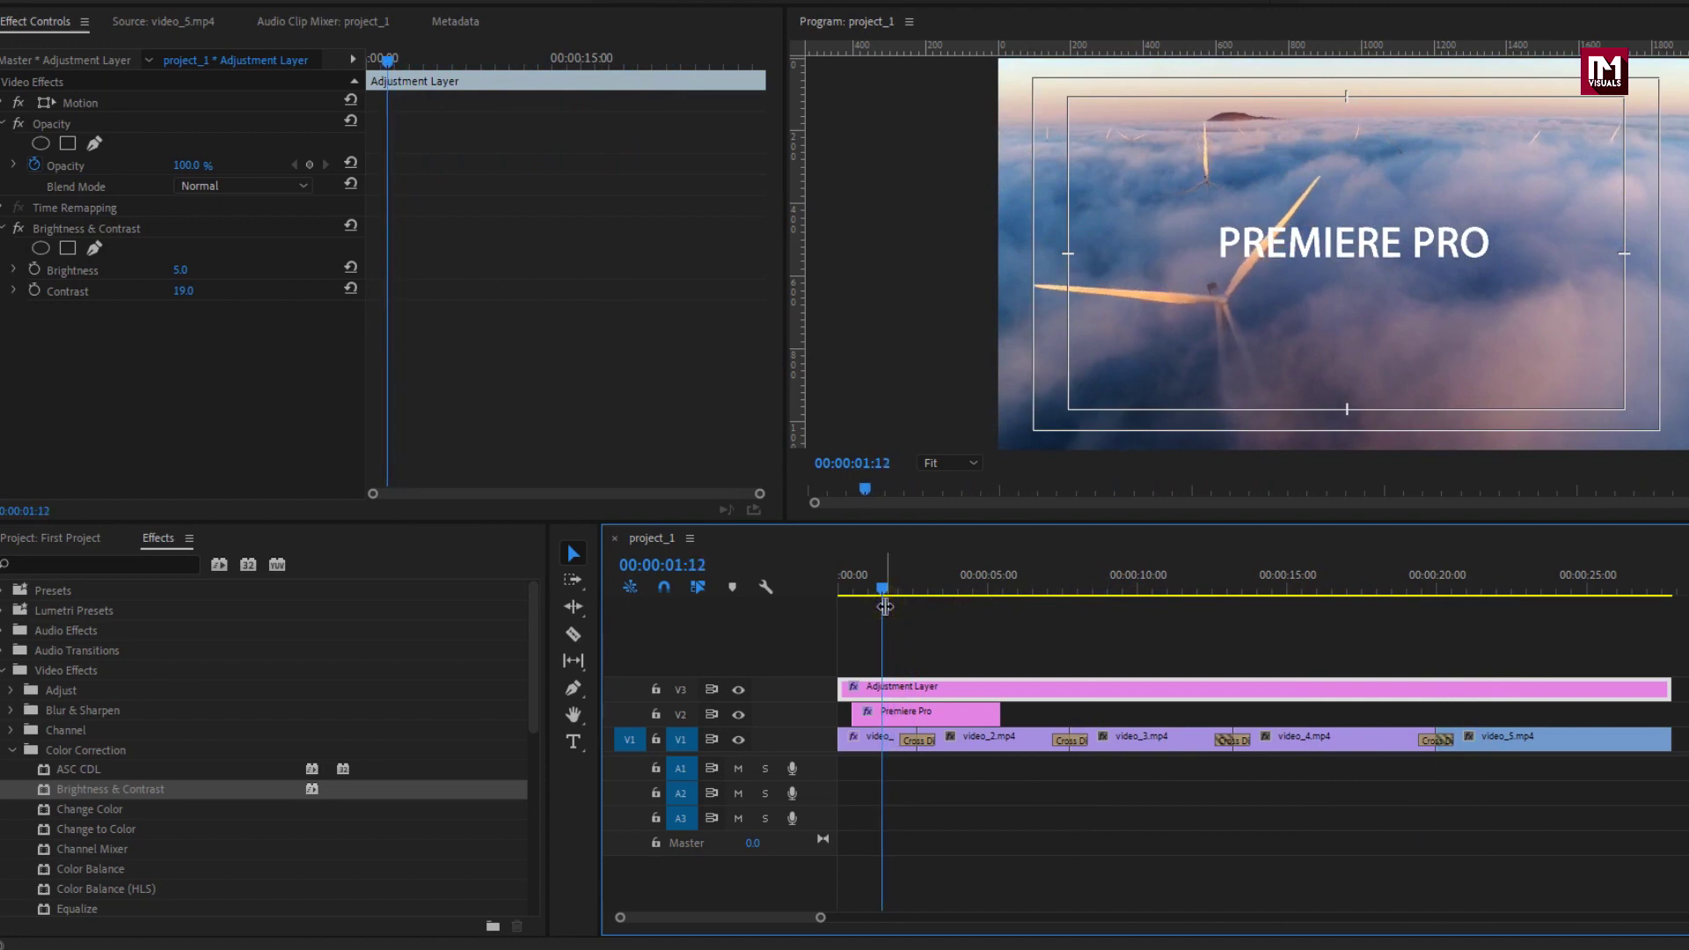
scroll(92, 810, down, 2)
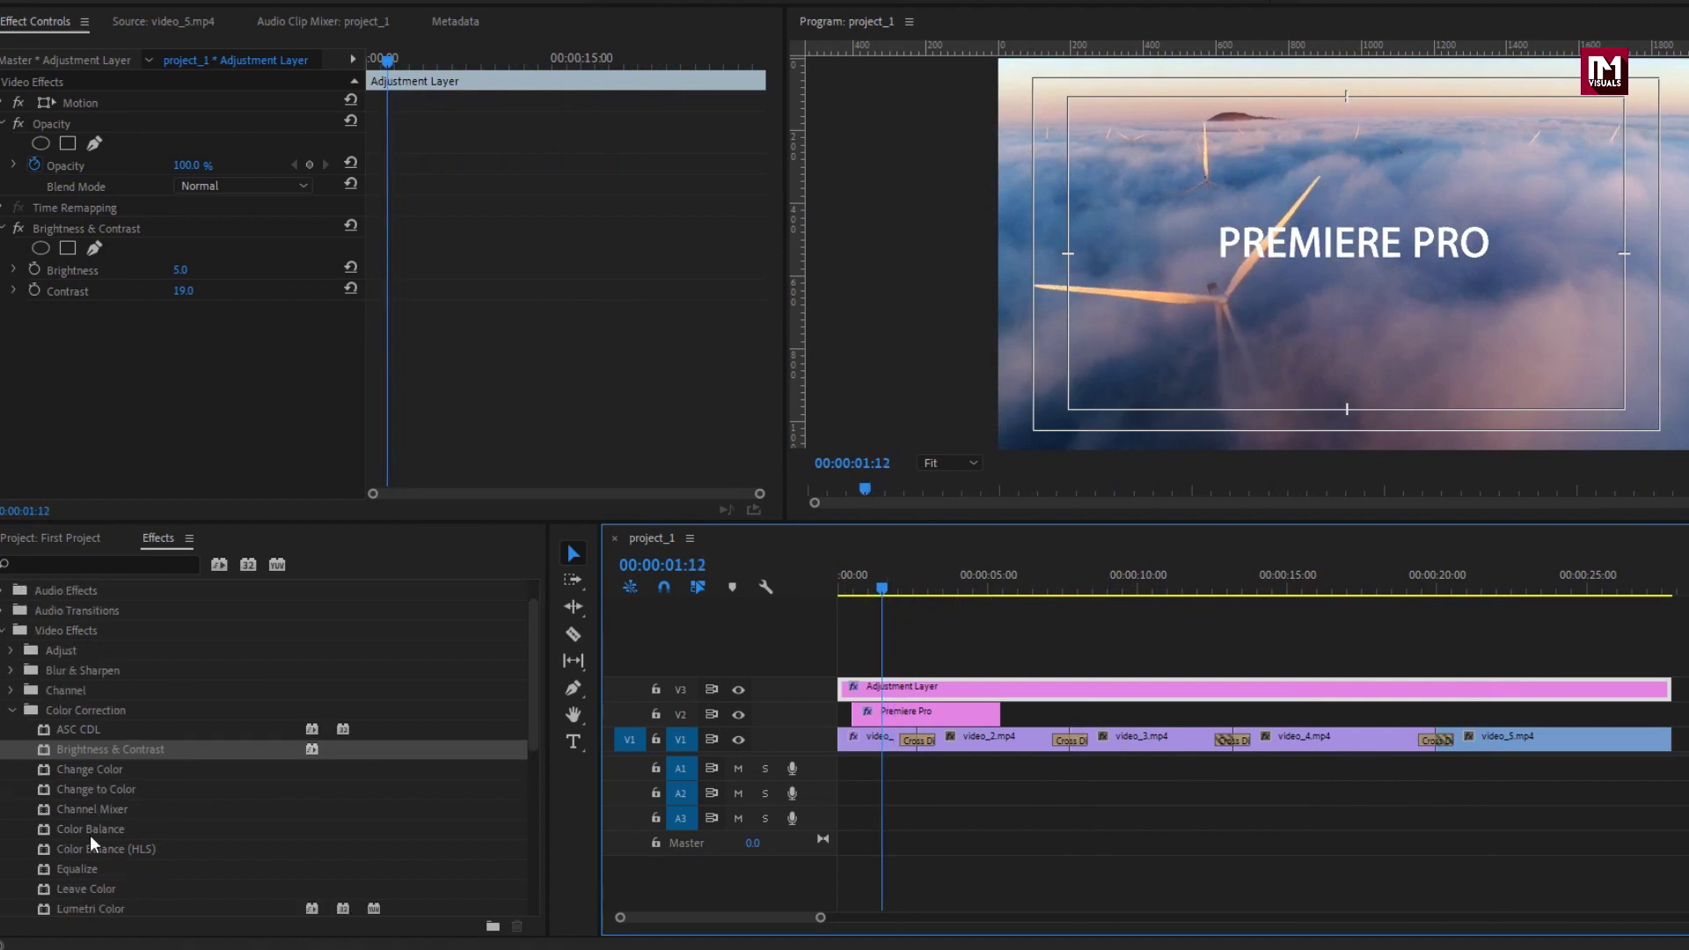
click(13, 711)
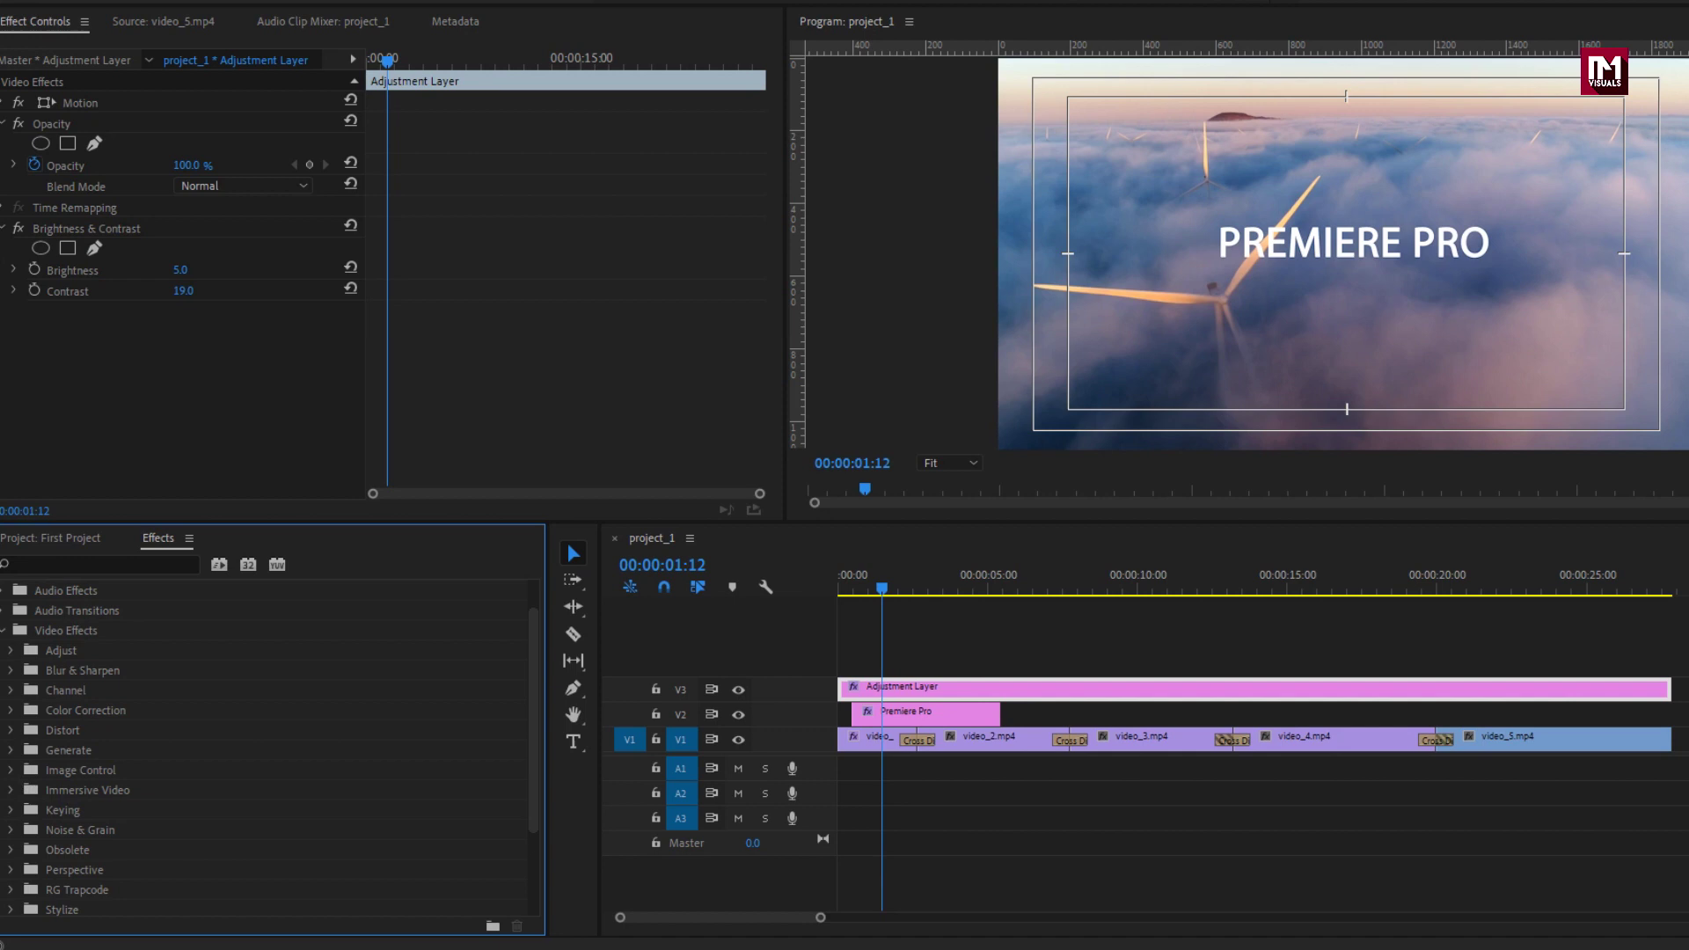
Add the Undertow music file to audio track A1.
click(46, 542)
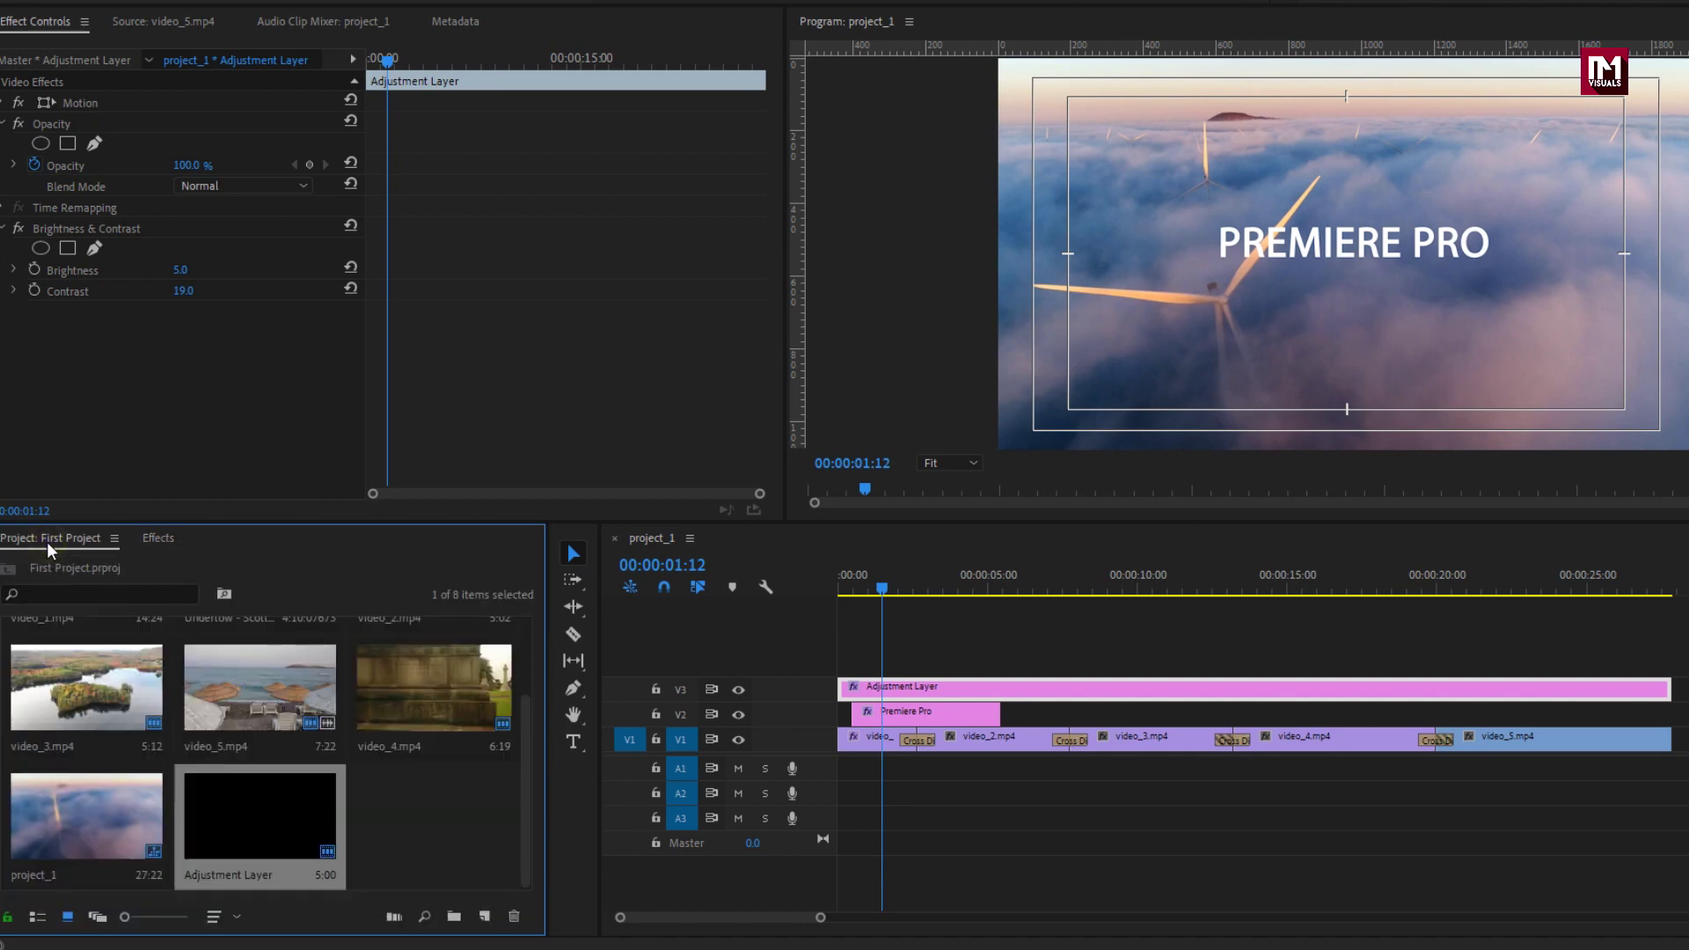
scroll(188, 705, up, 2)
click(258, 677)
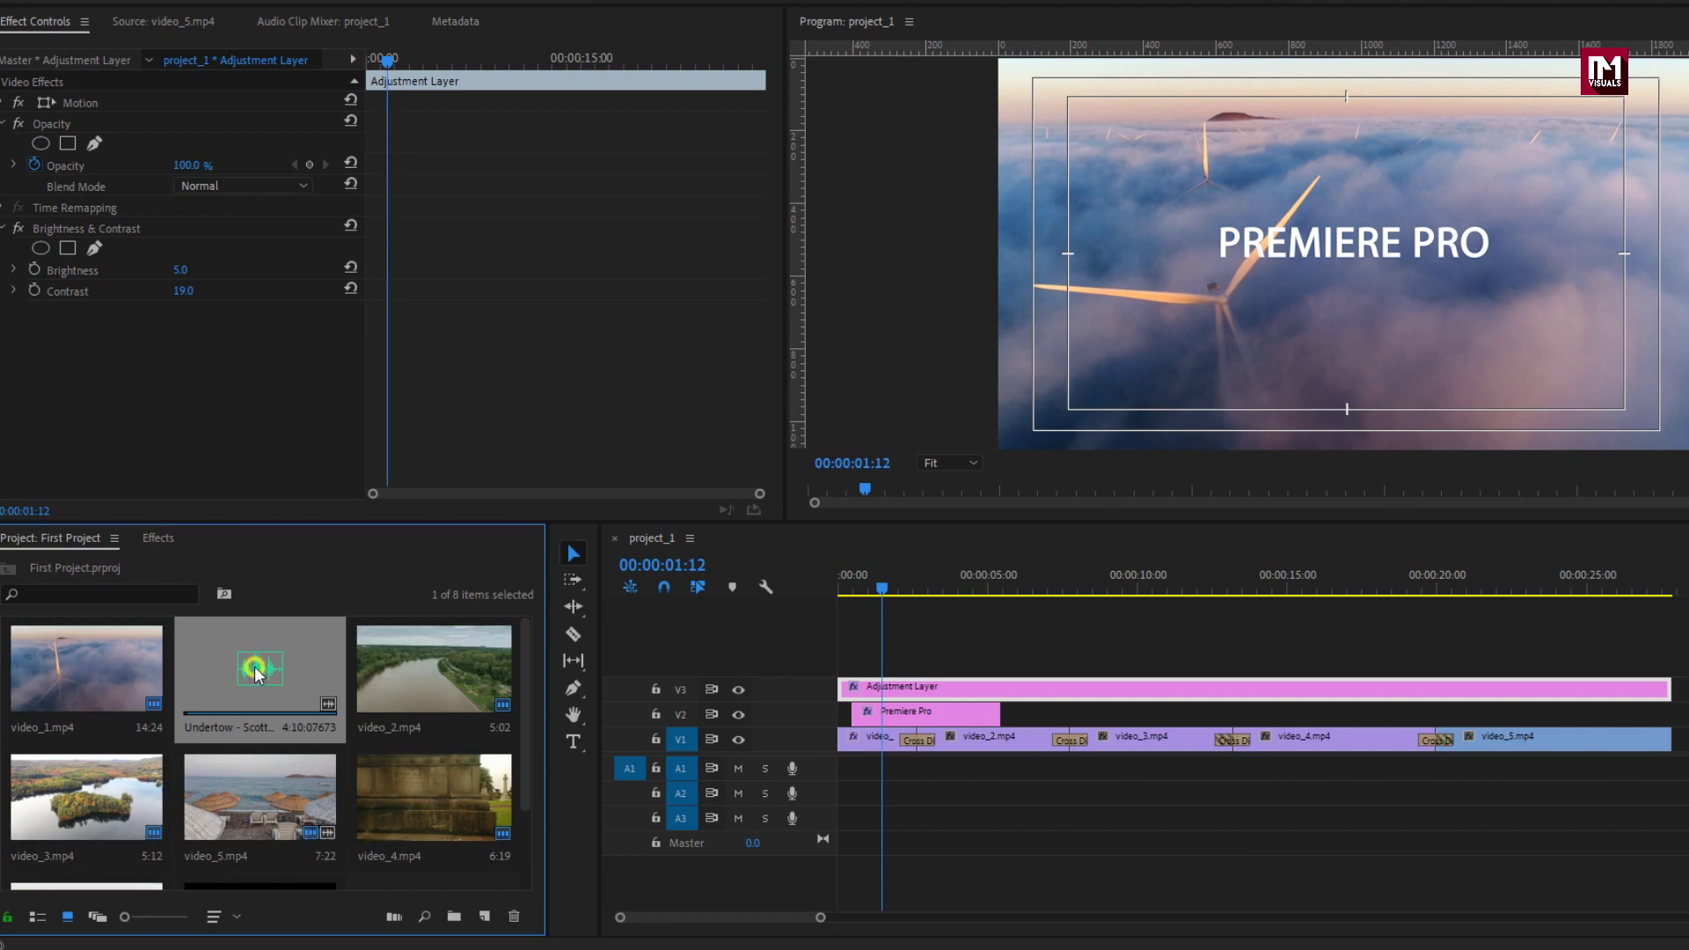
drag(258, 675, 845, 771)
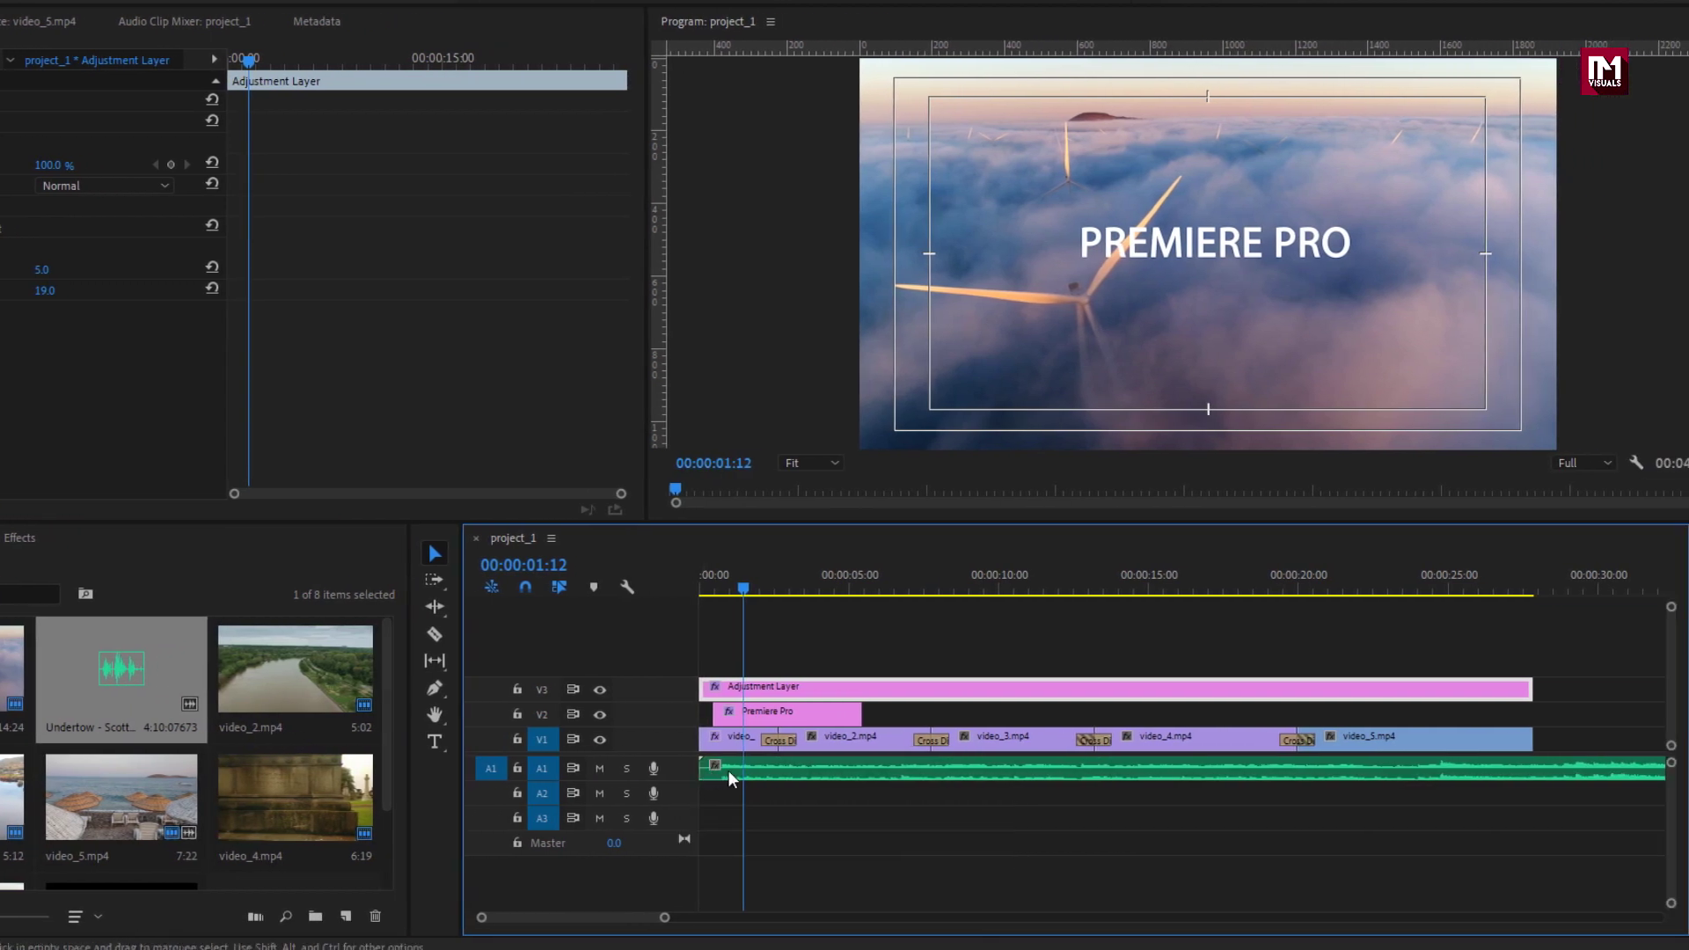
Cut the music at the video's end with the Razor tool and delete the leftover tail.
click(1532, 769)
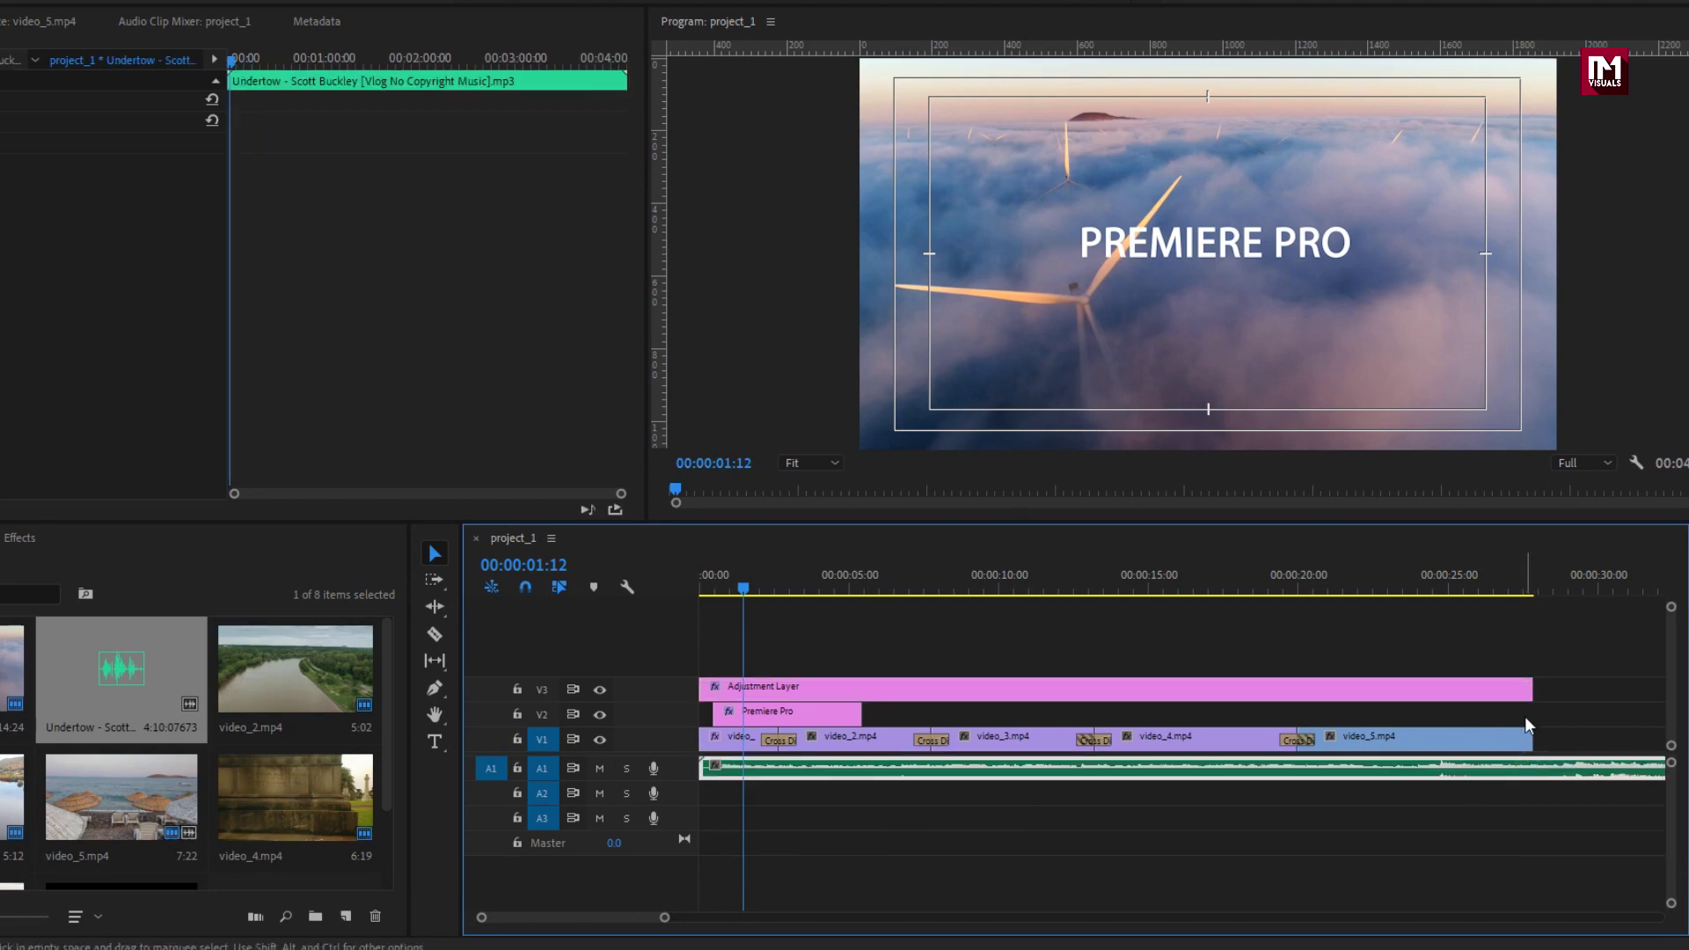
click(436, 634)
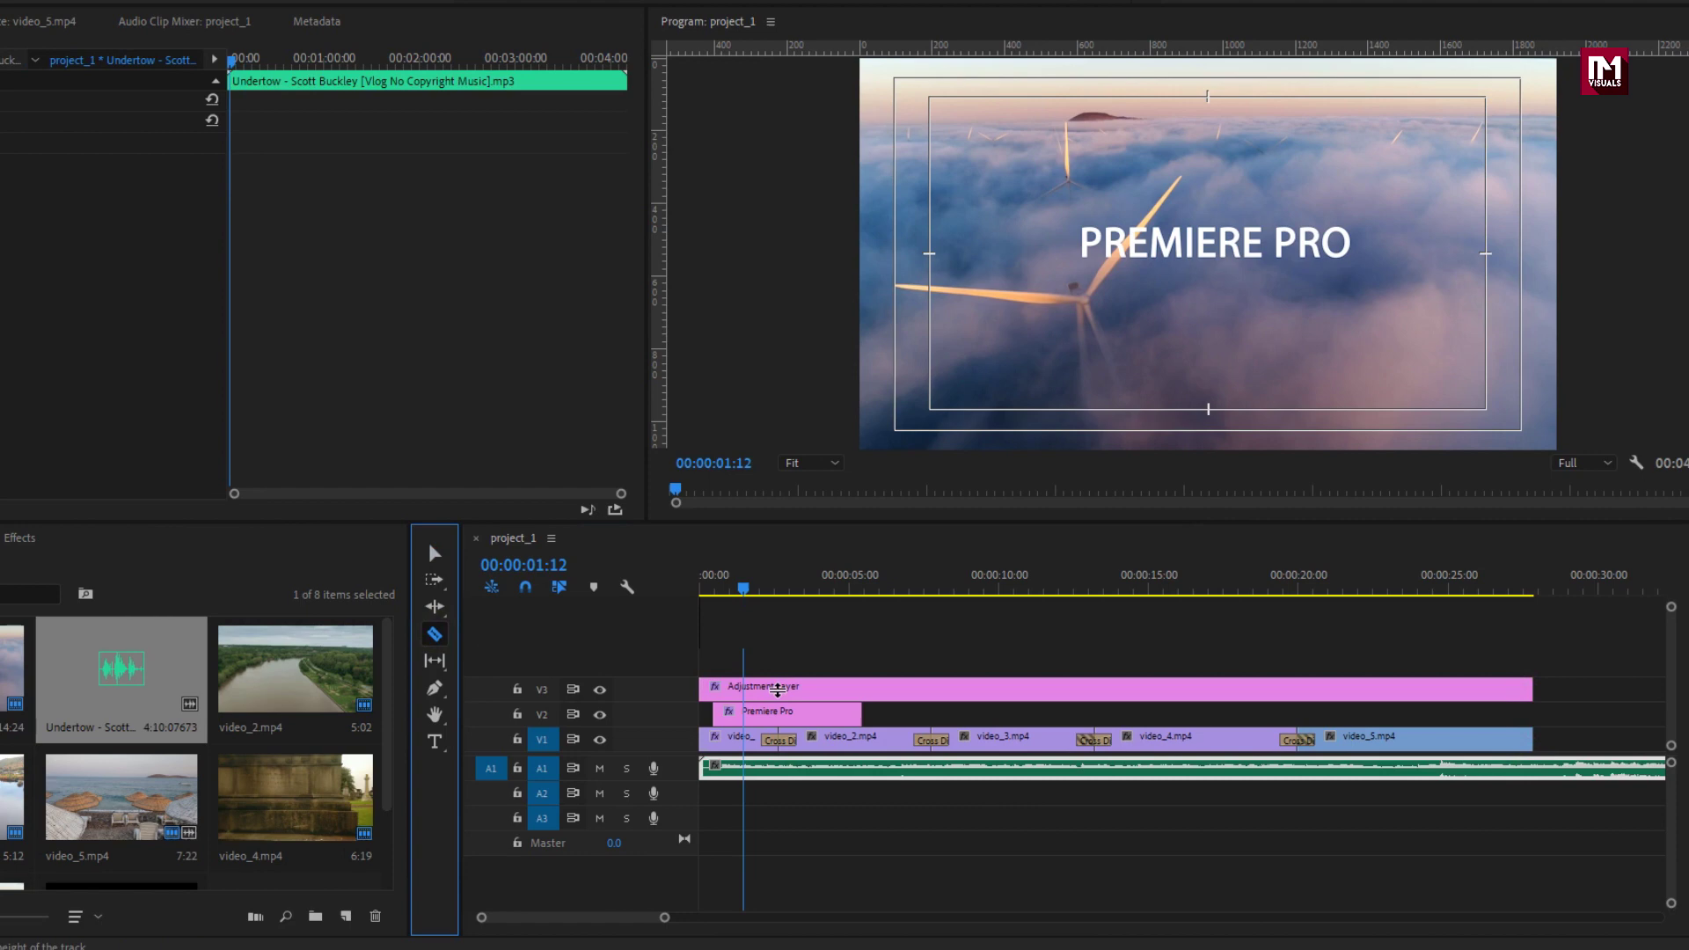
click(1538, 767)
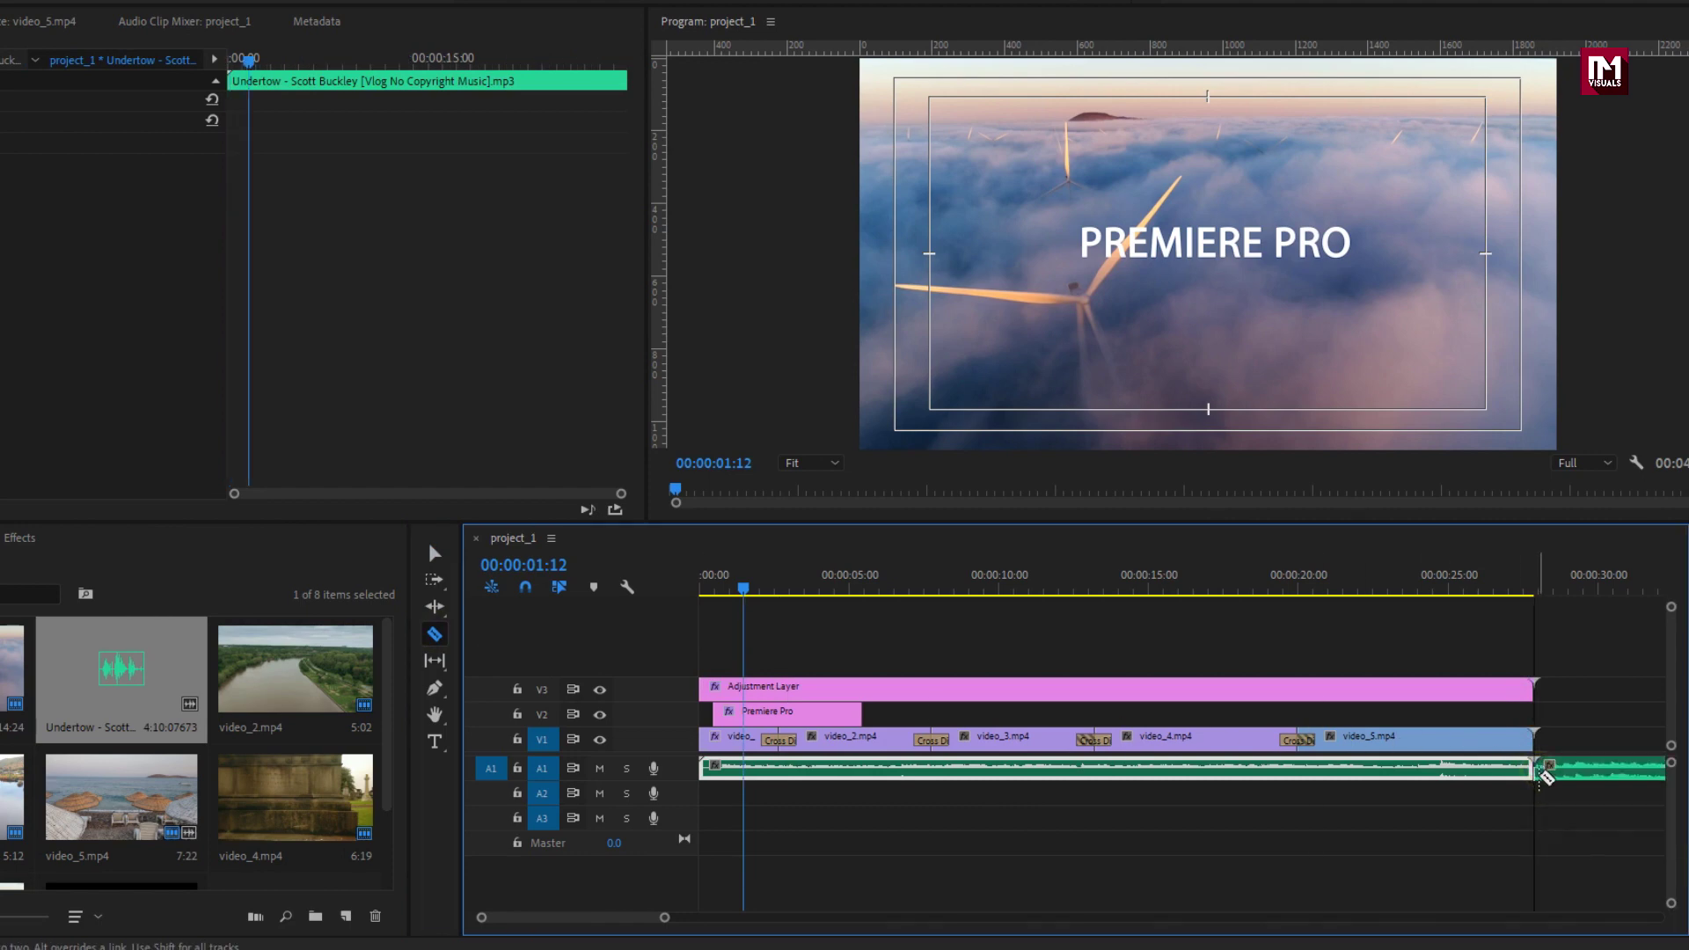
click(435, 552)
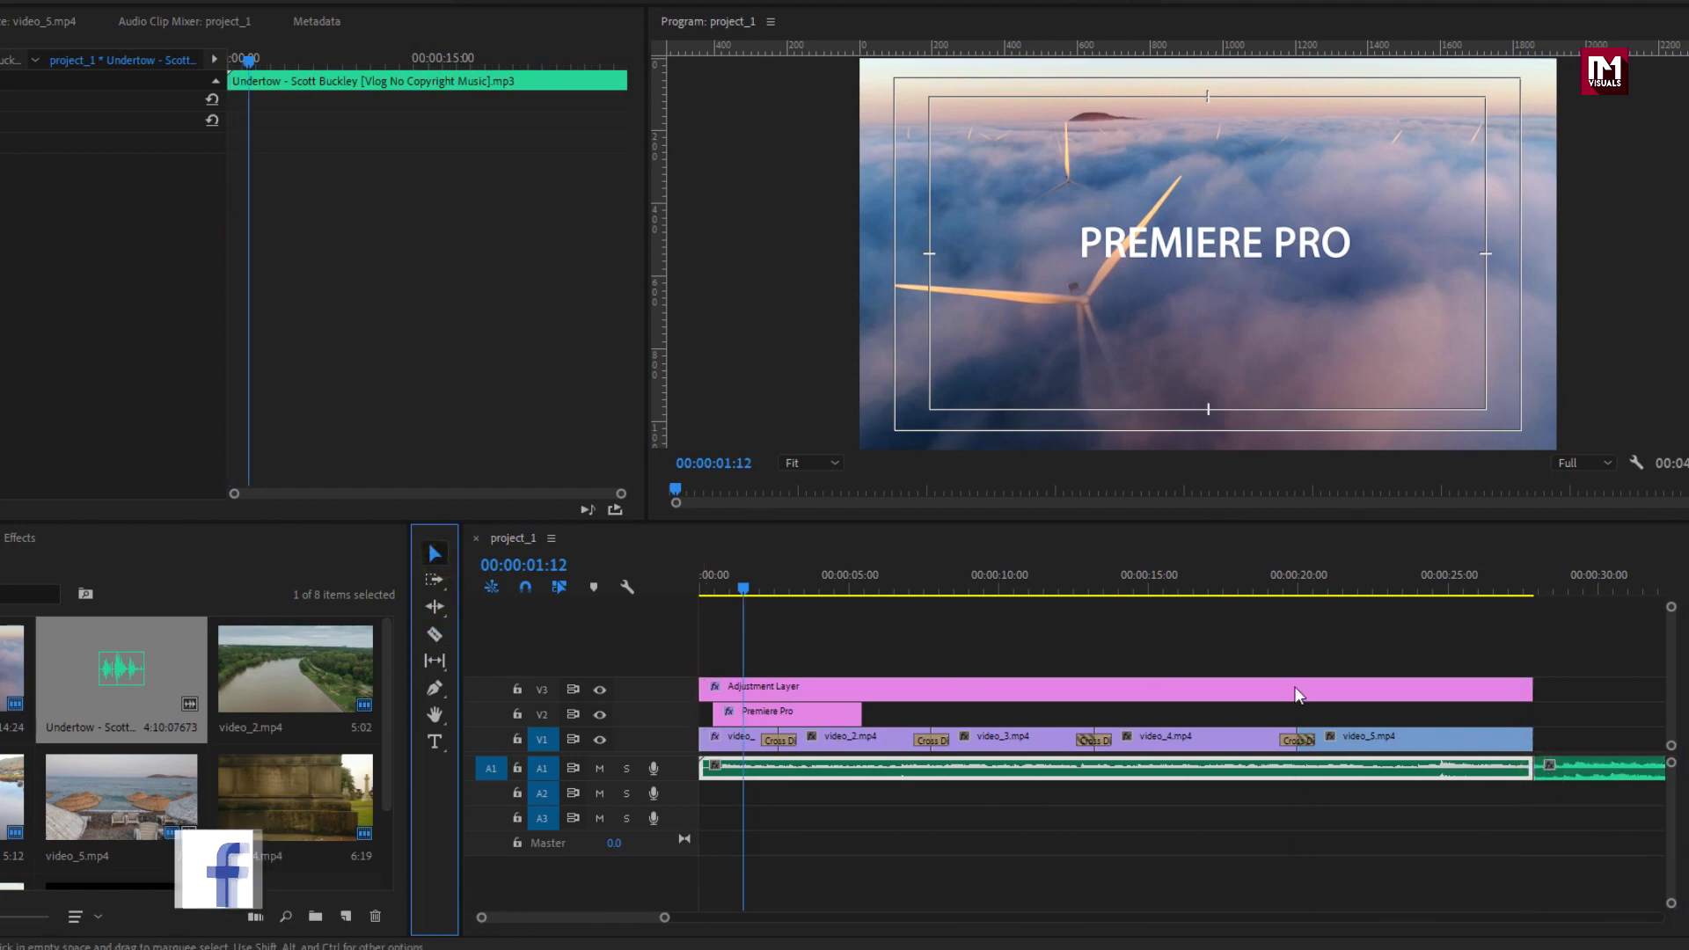
click(1608, 768)
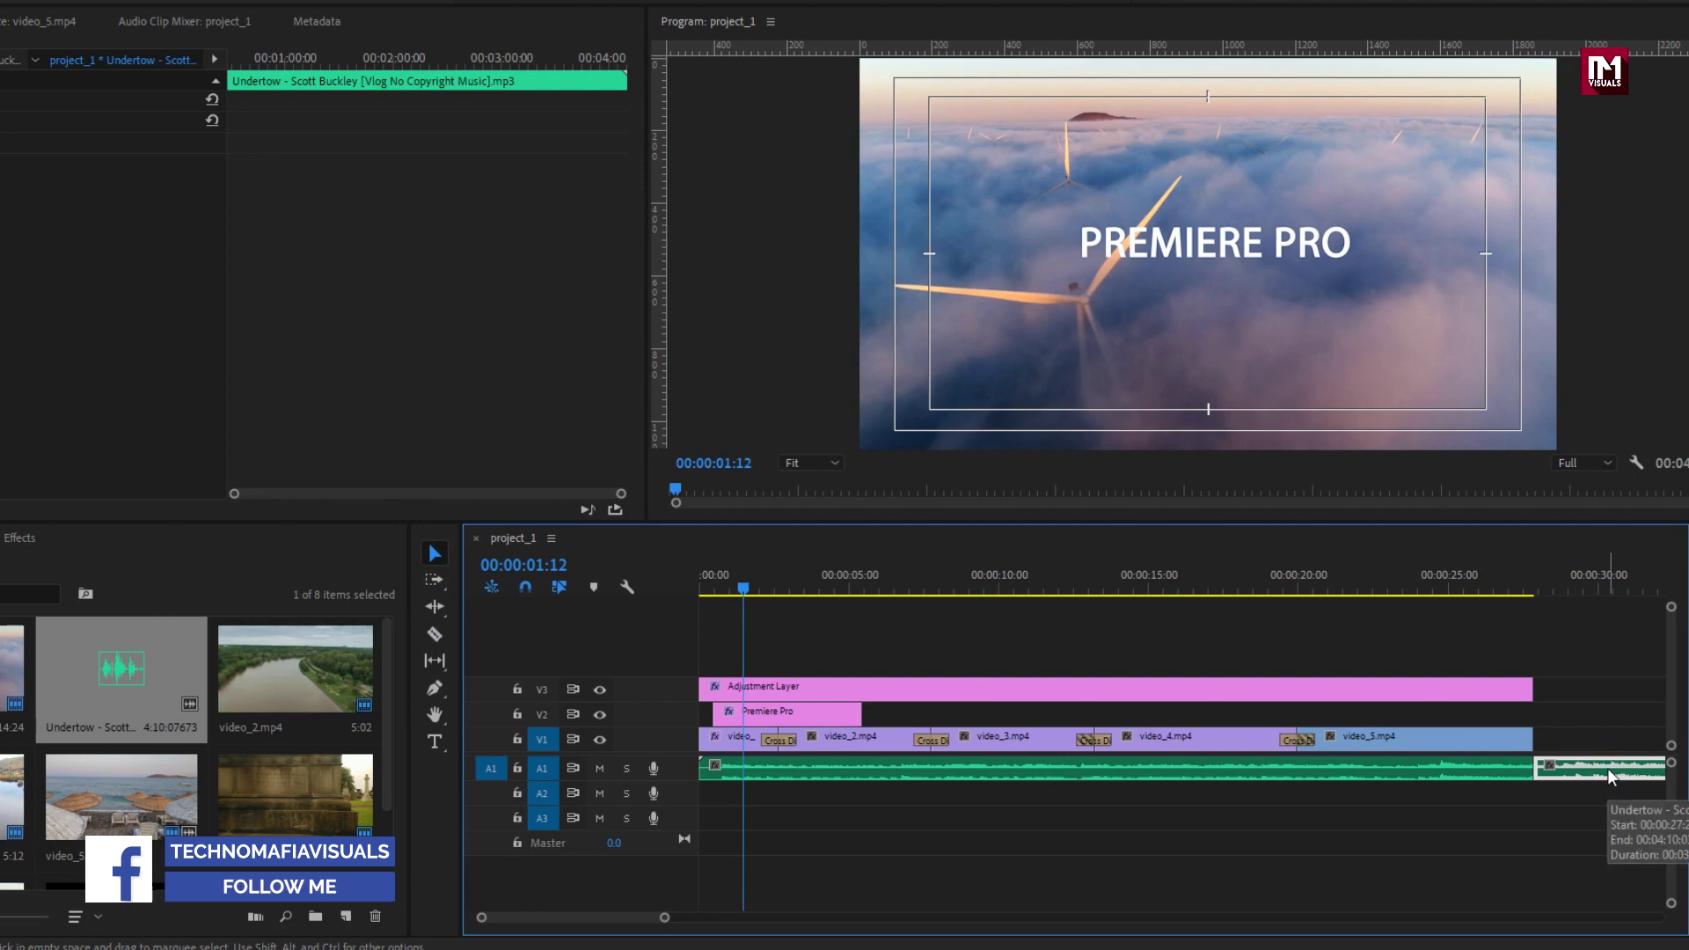
key(Delete)
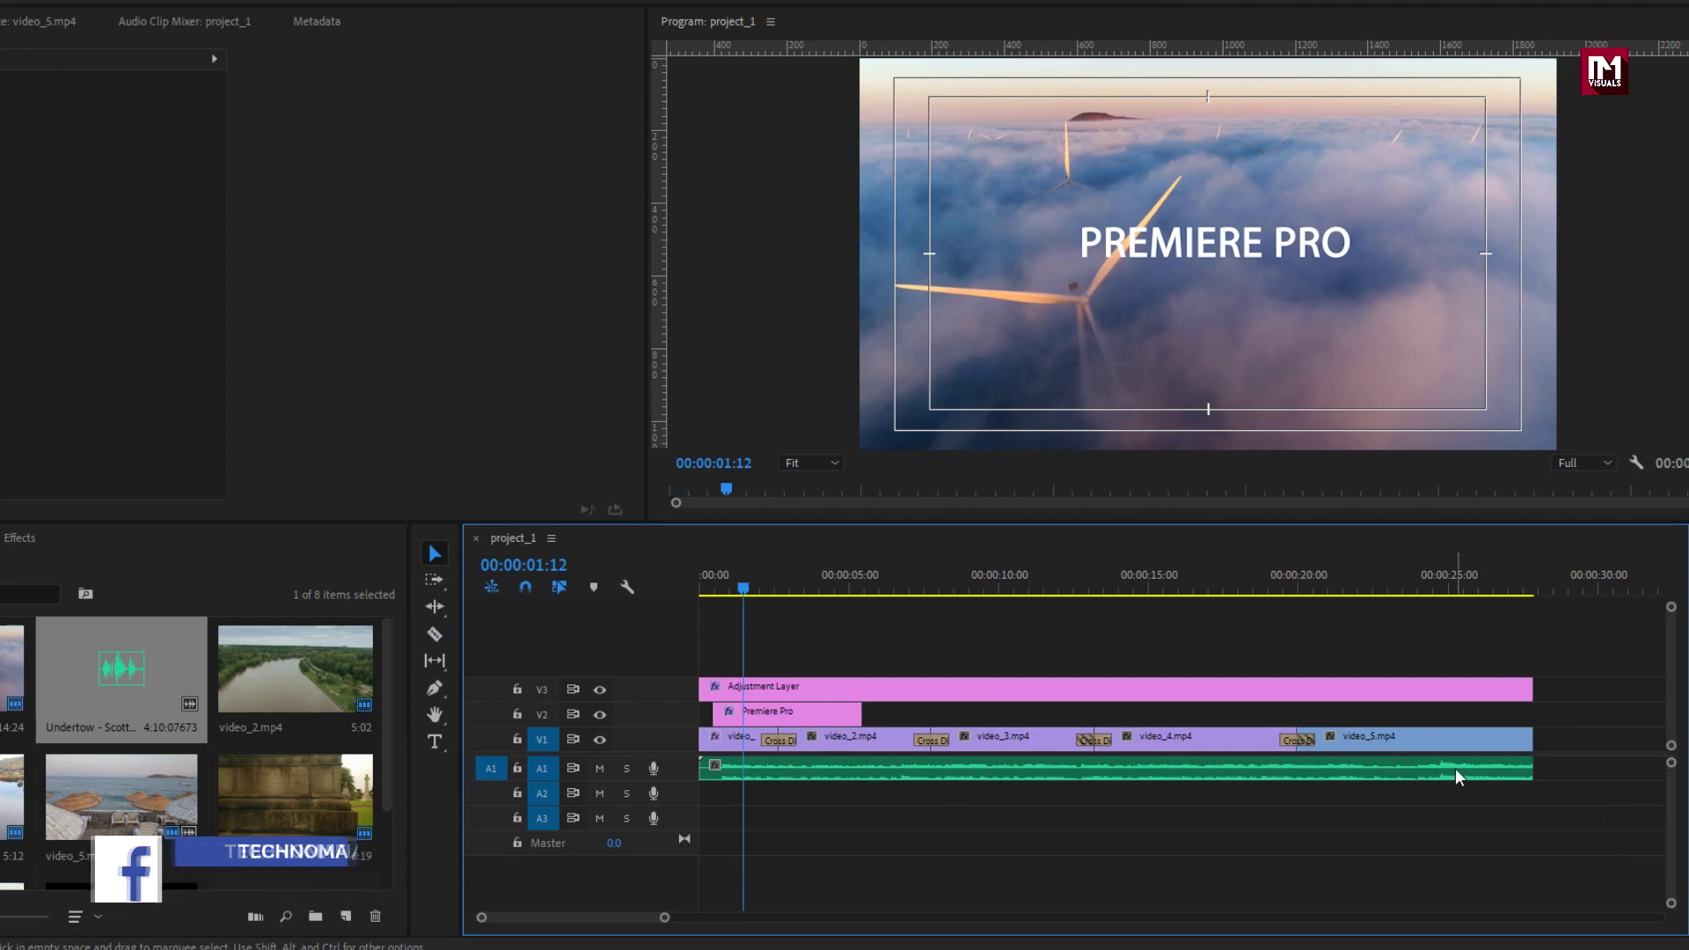
Play the sequence from 00:00 to check the soundtrack ending.
click(1269, 772)
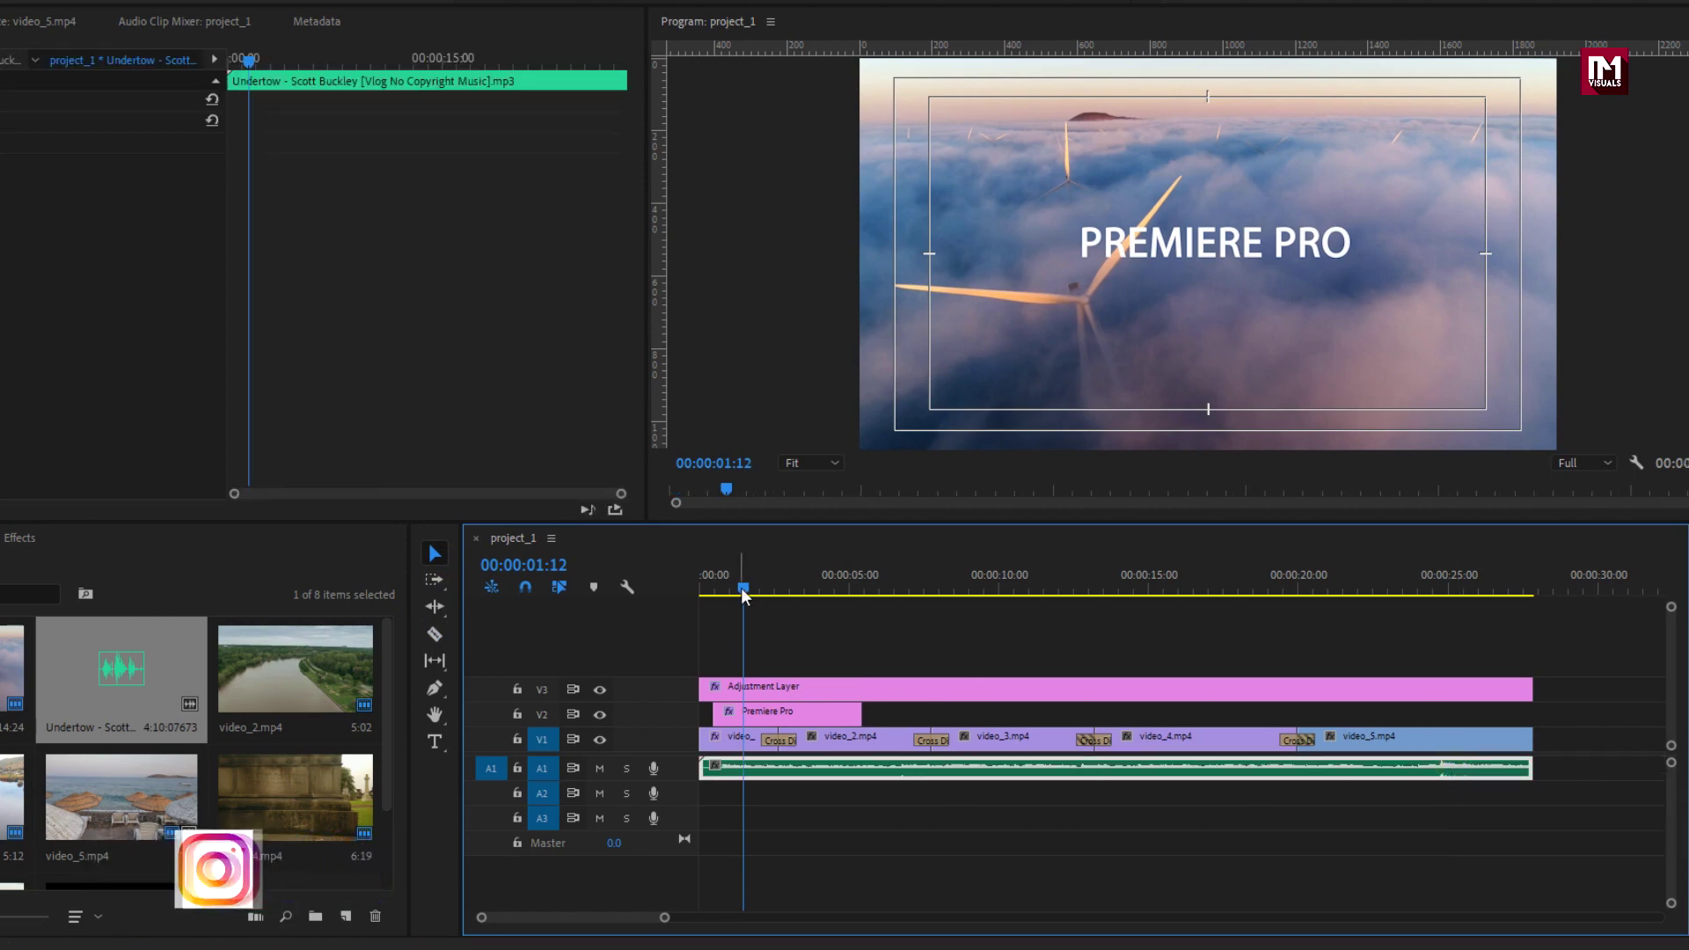
click(695, 589)
key(space)
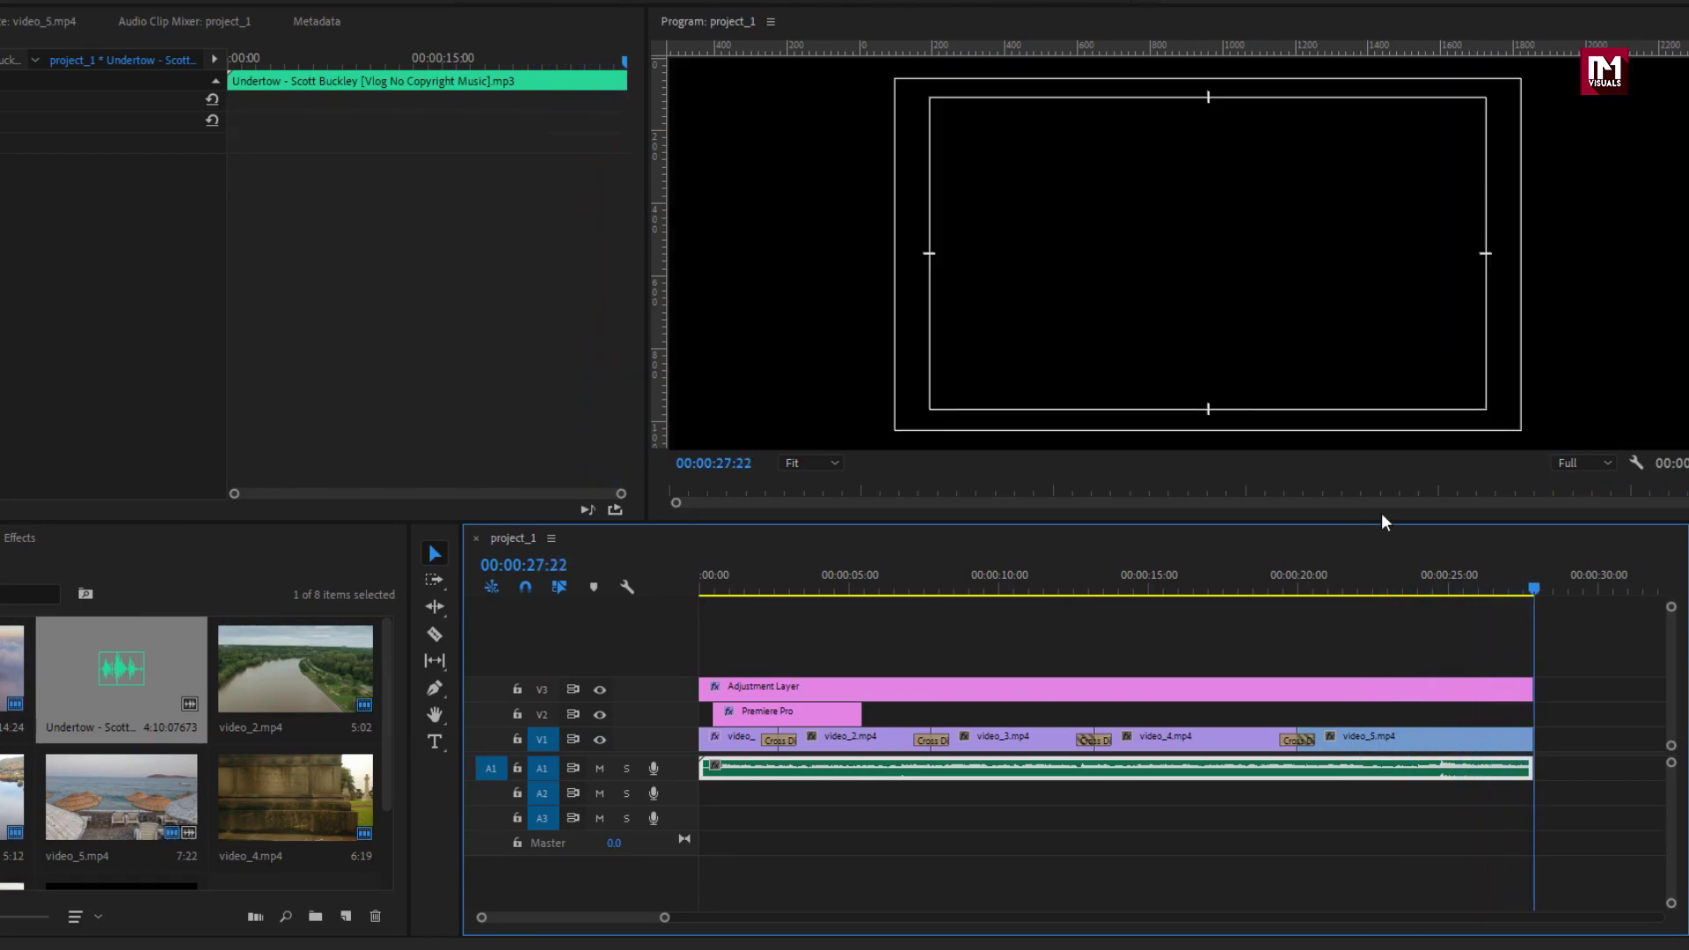
Keyframe the Undertow volume Level to fade down from about 00:00:25:17 to the sequence end.
click(1496, 588)
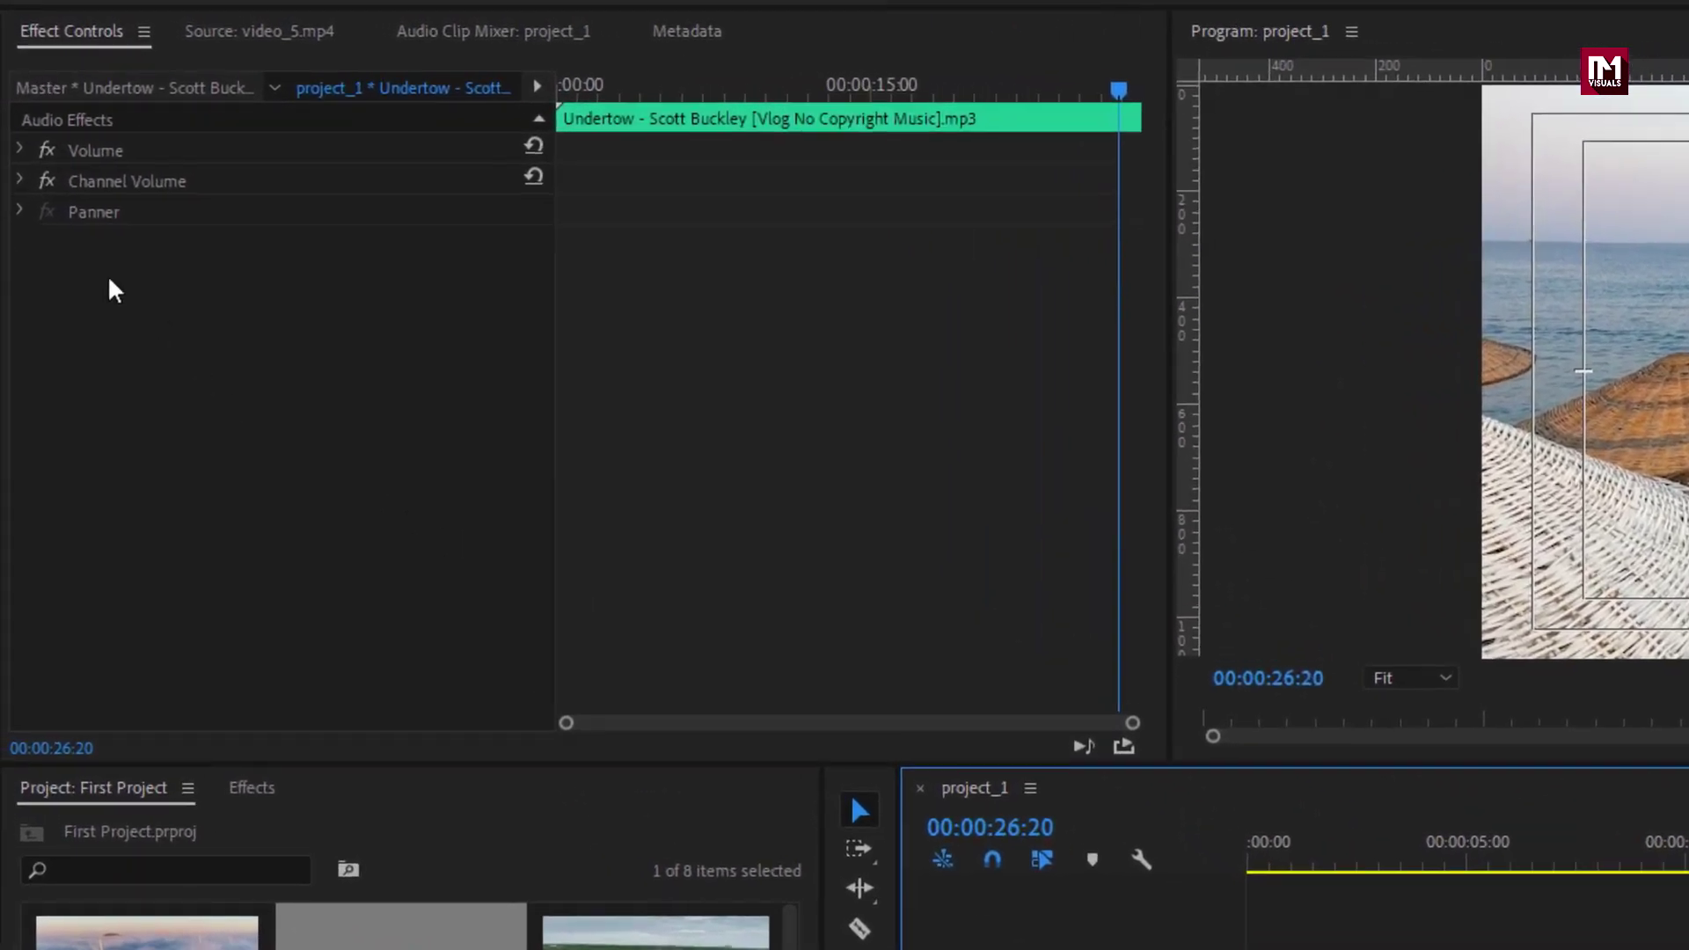
click(20, 151)
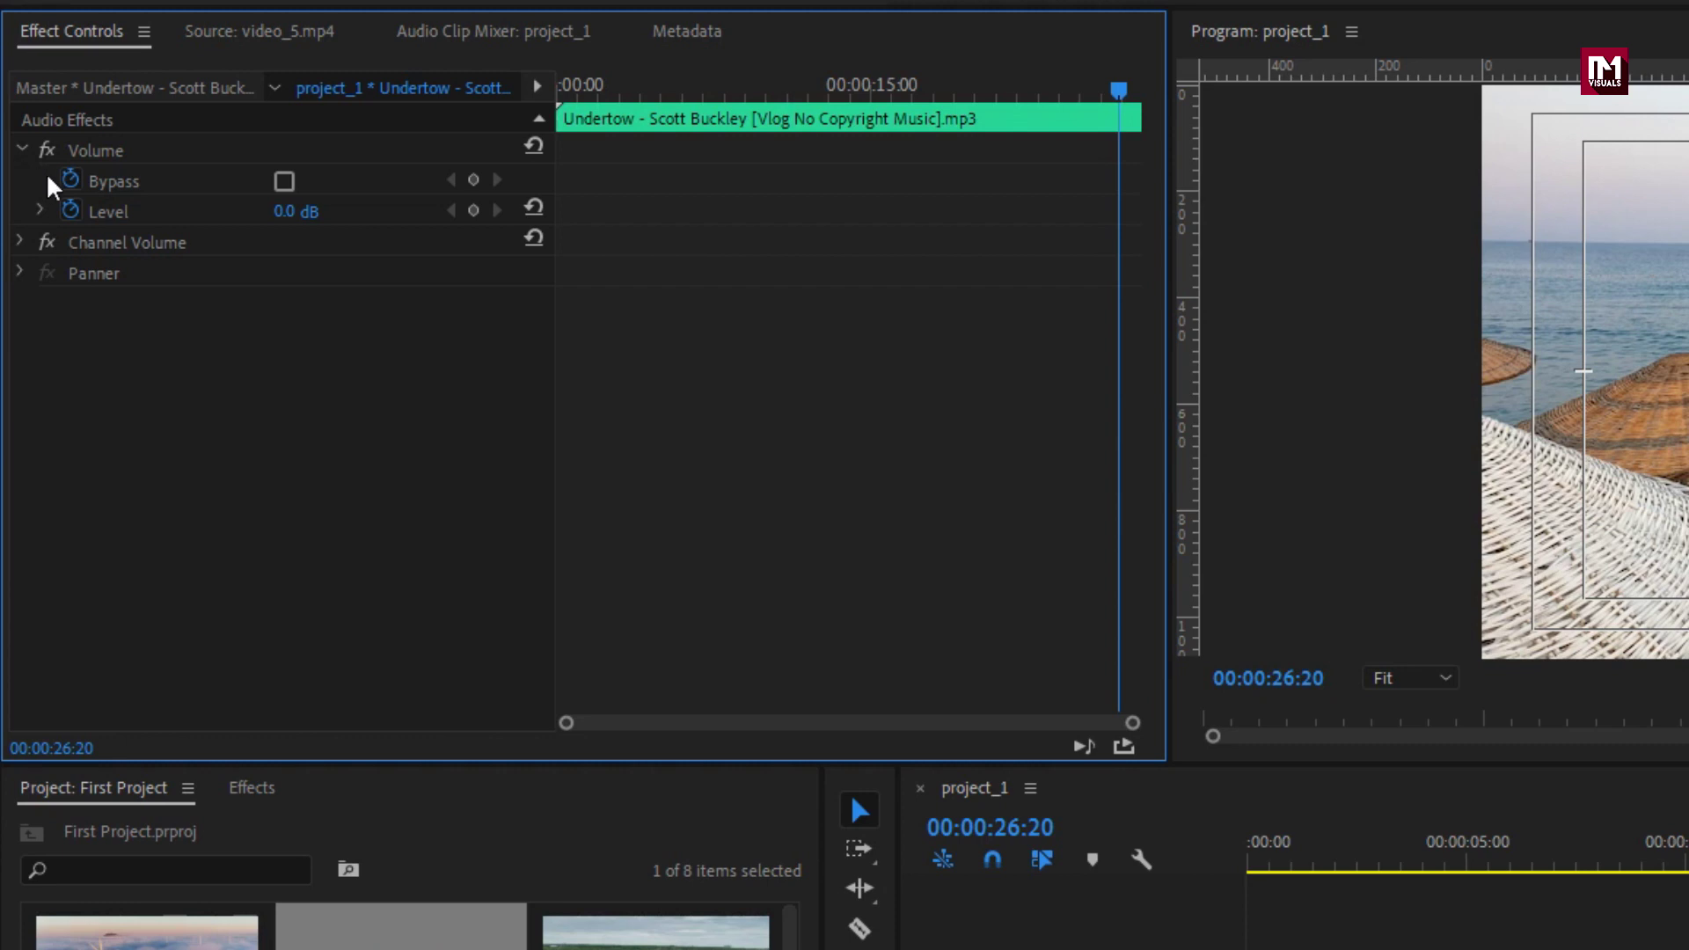
drag(1117, 90, 1102, 97)
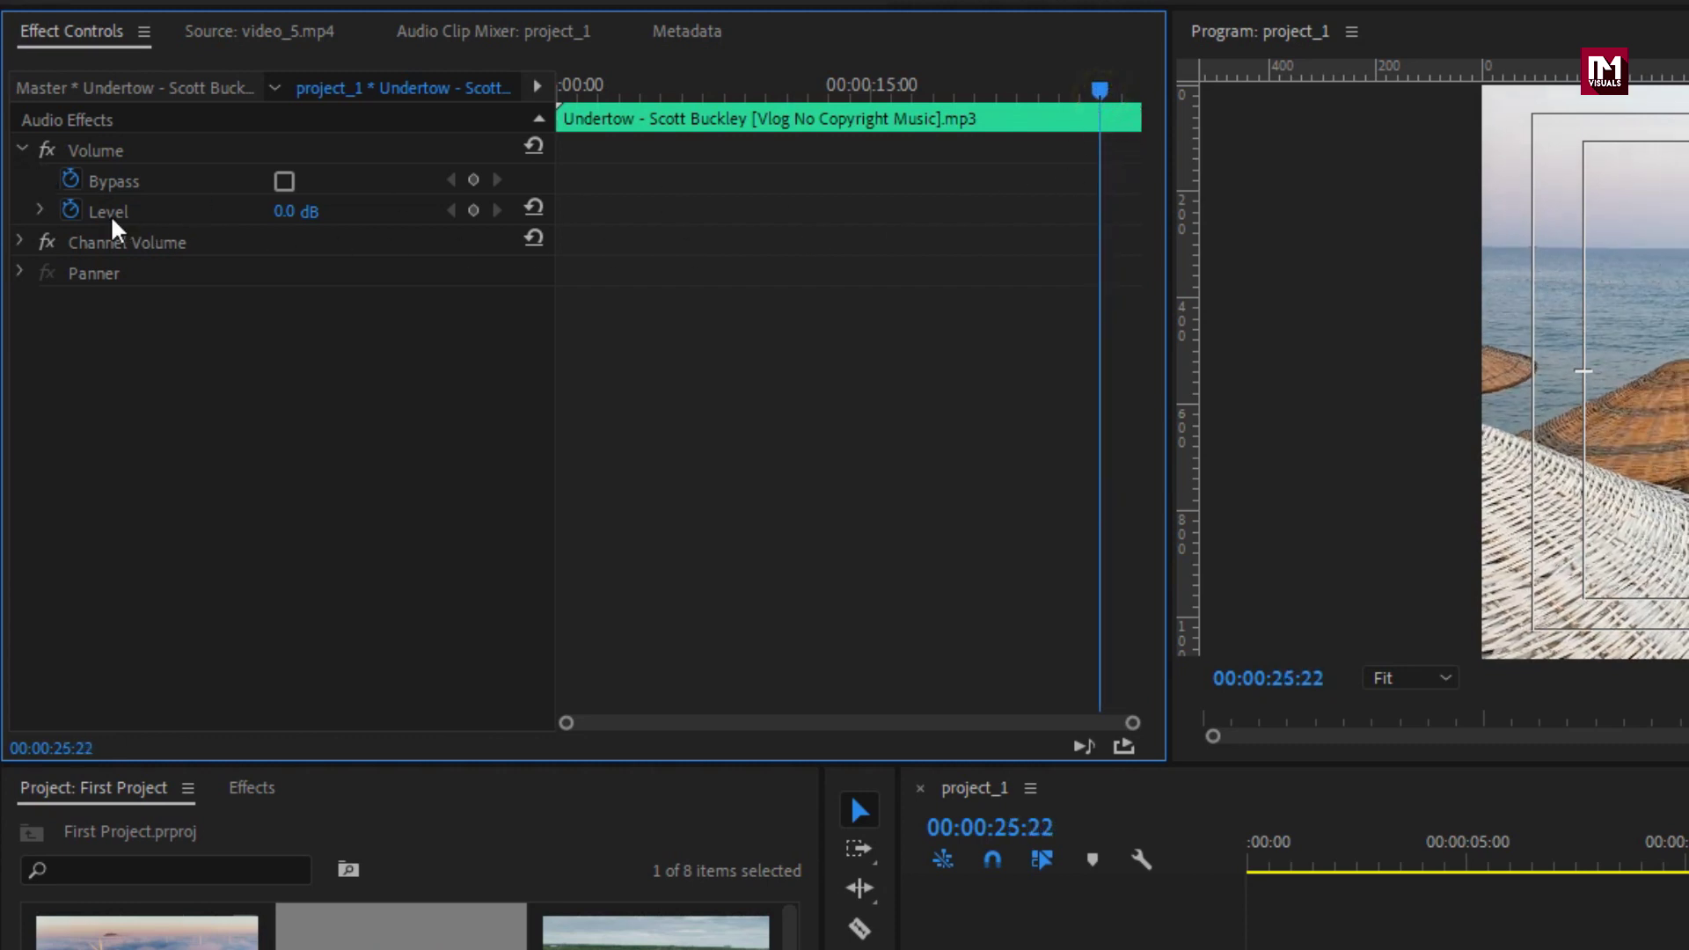
click(73, 213)
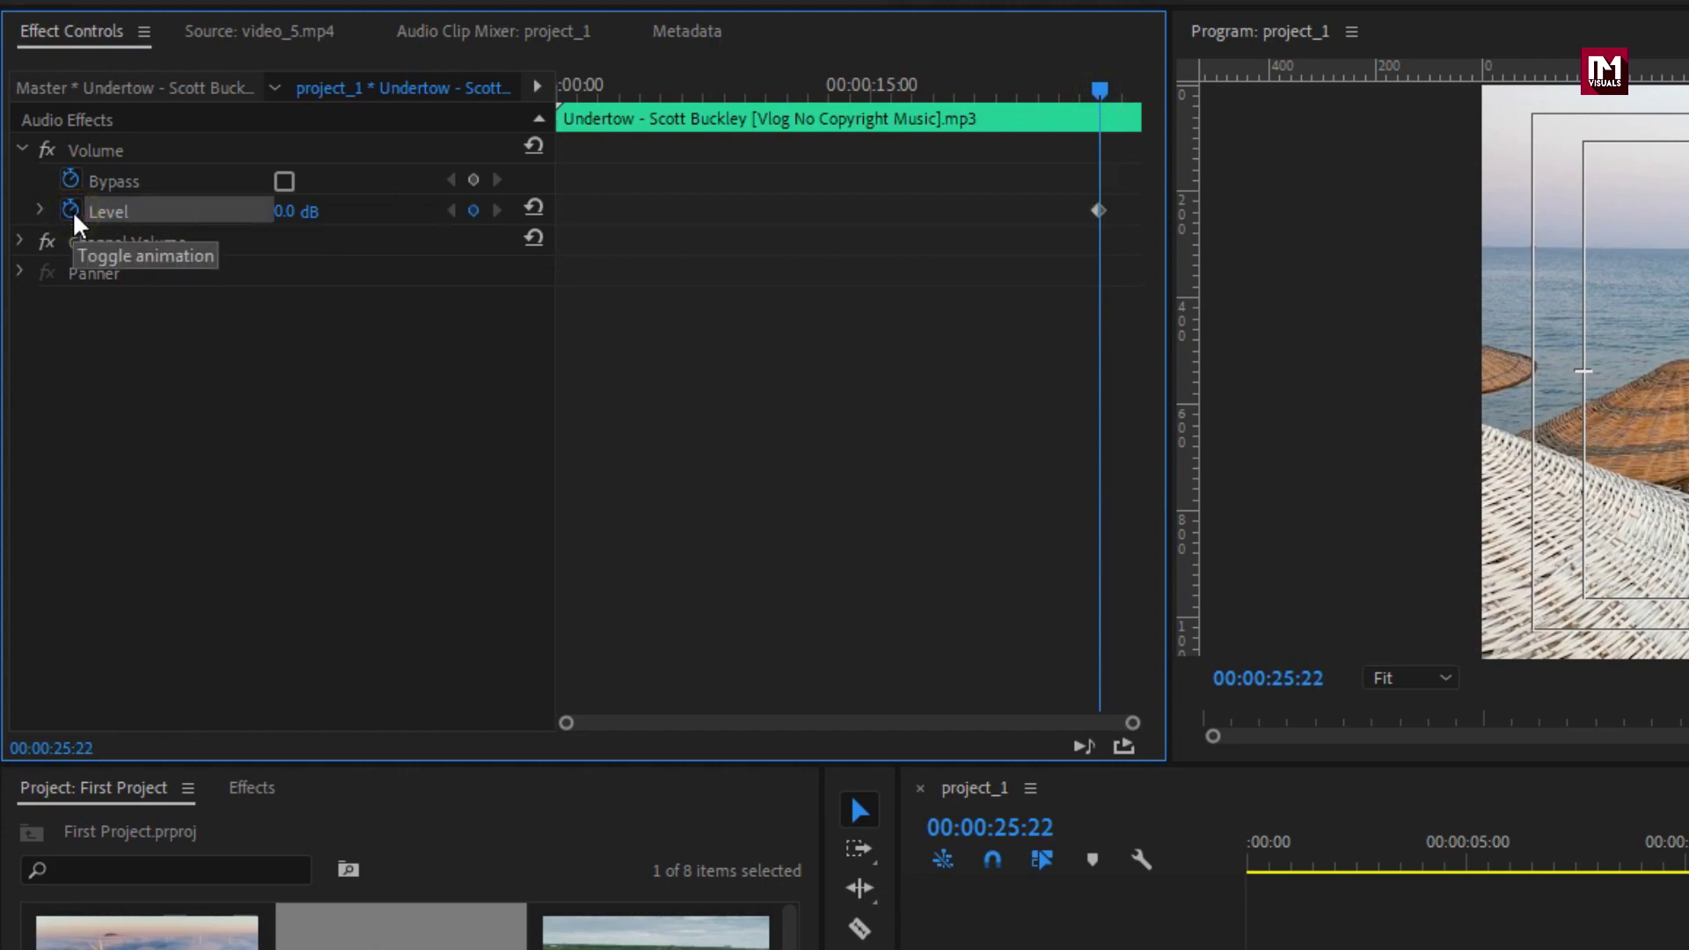
click(73, 213)
drag(1095, 110, 1133, 92)
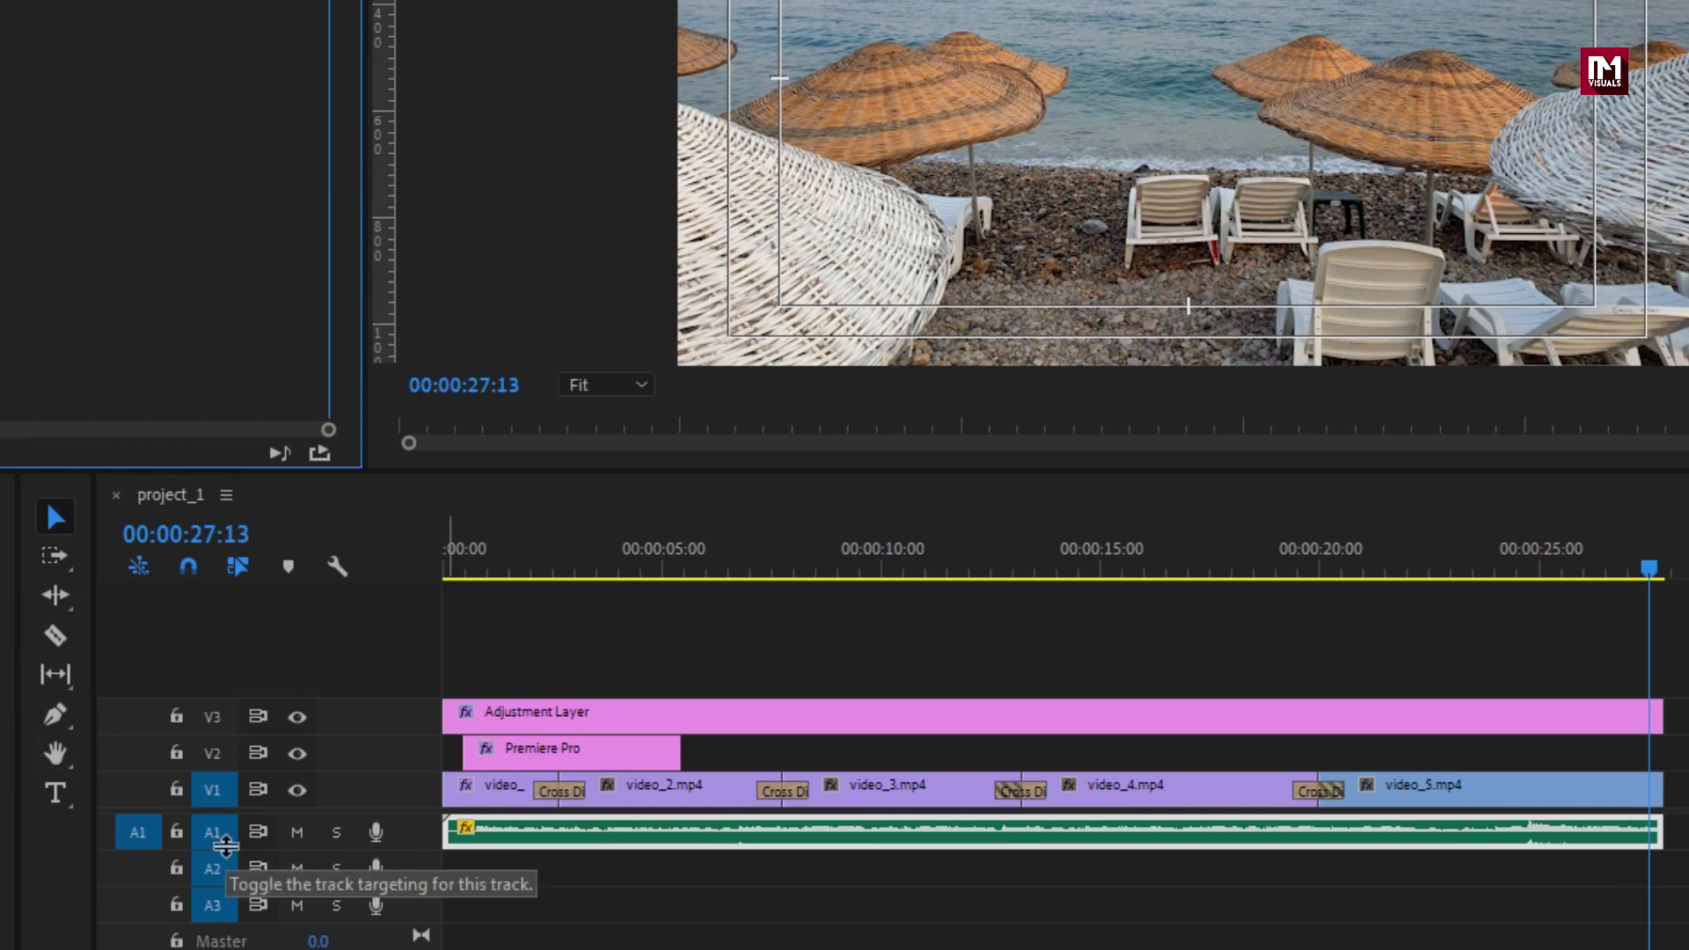
drag(219, 851, 218, 912)
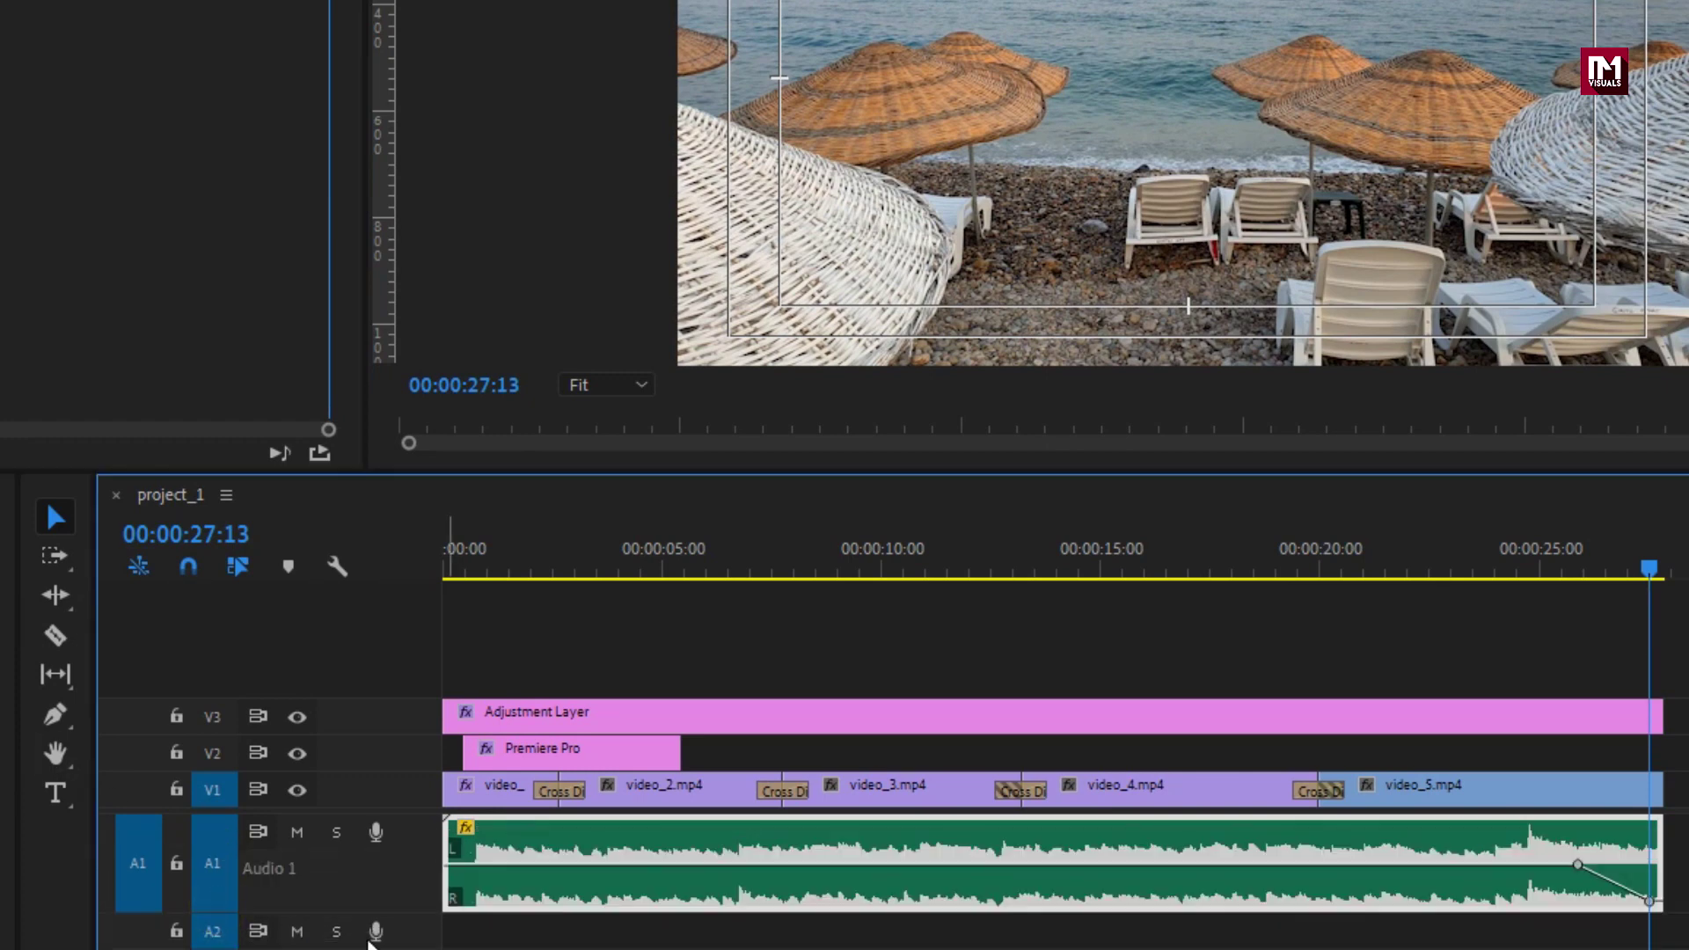
drag(1580, 868, 1573, 865)
Play back the last seconds around 25 s to check the music fade-out.
click(1552, 568)
key(space)
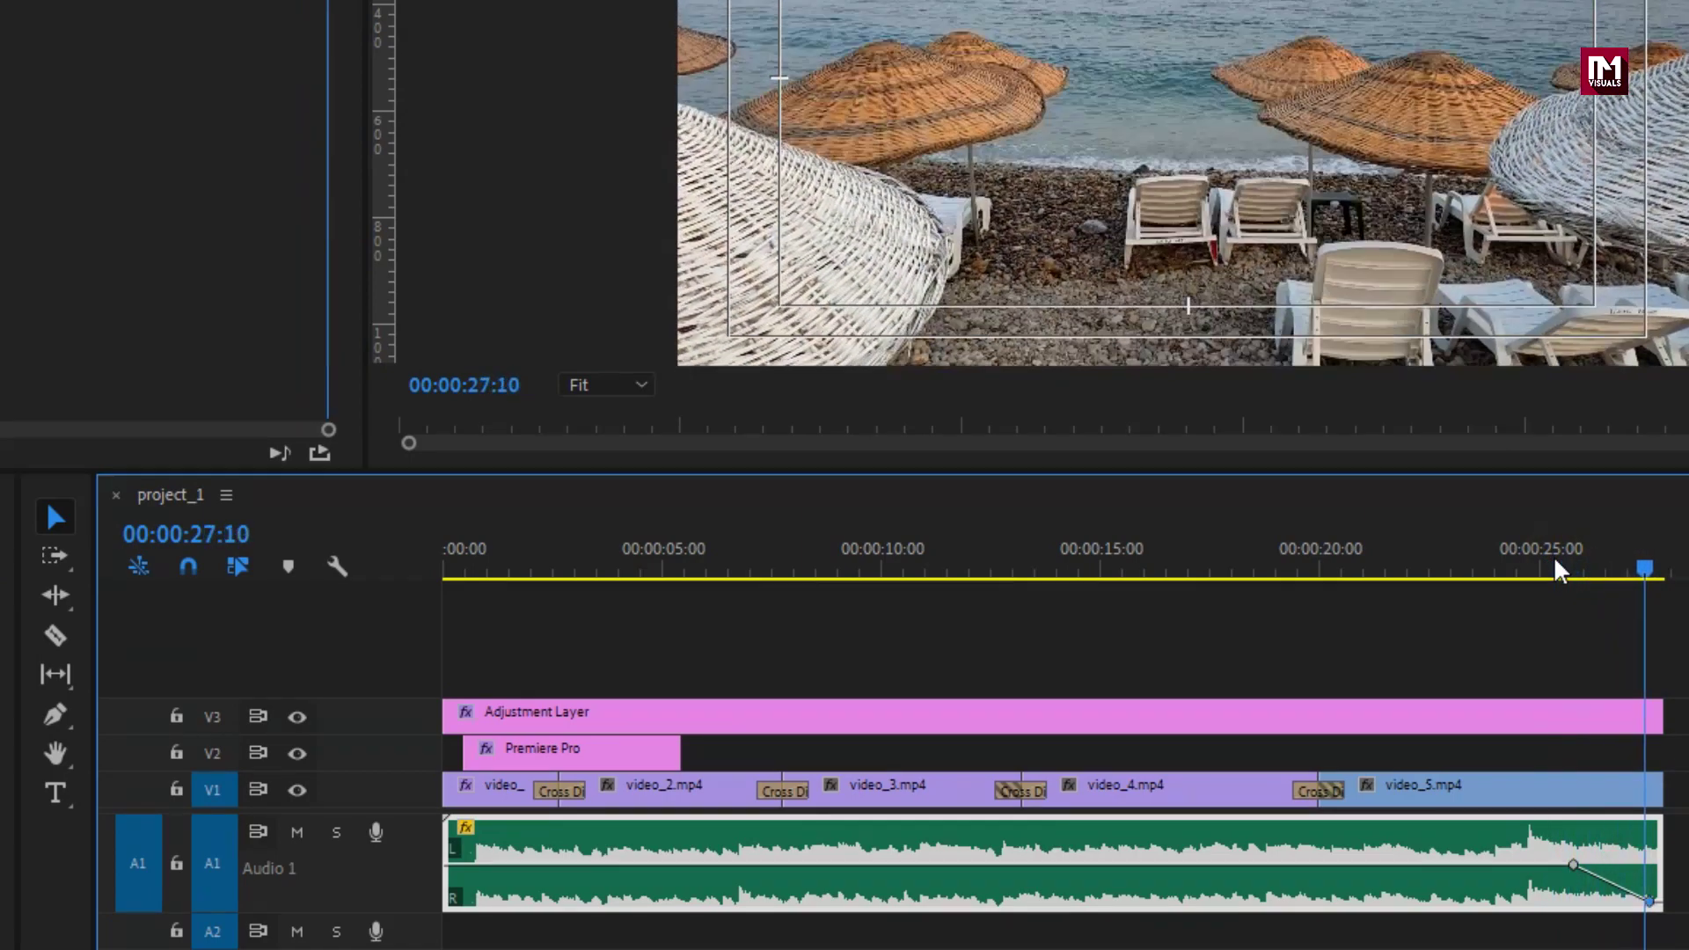
key(space)
drag(1595, 572, 1574, 577)
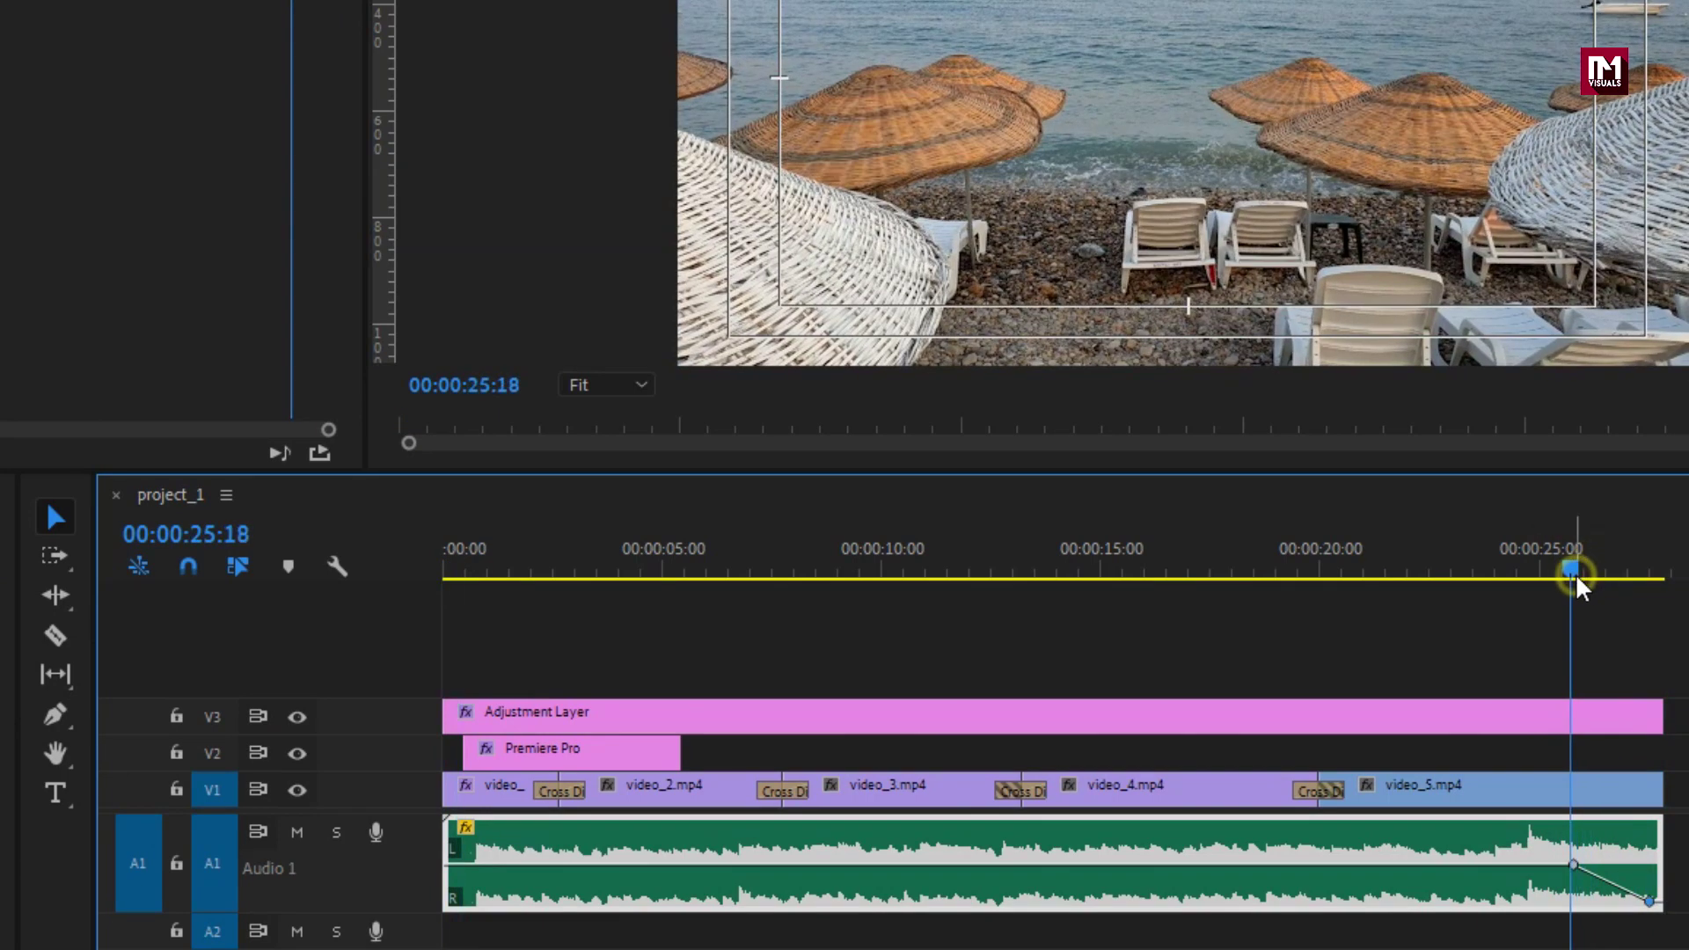
key(space)
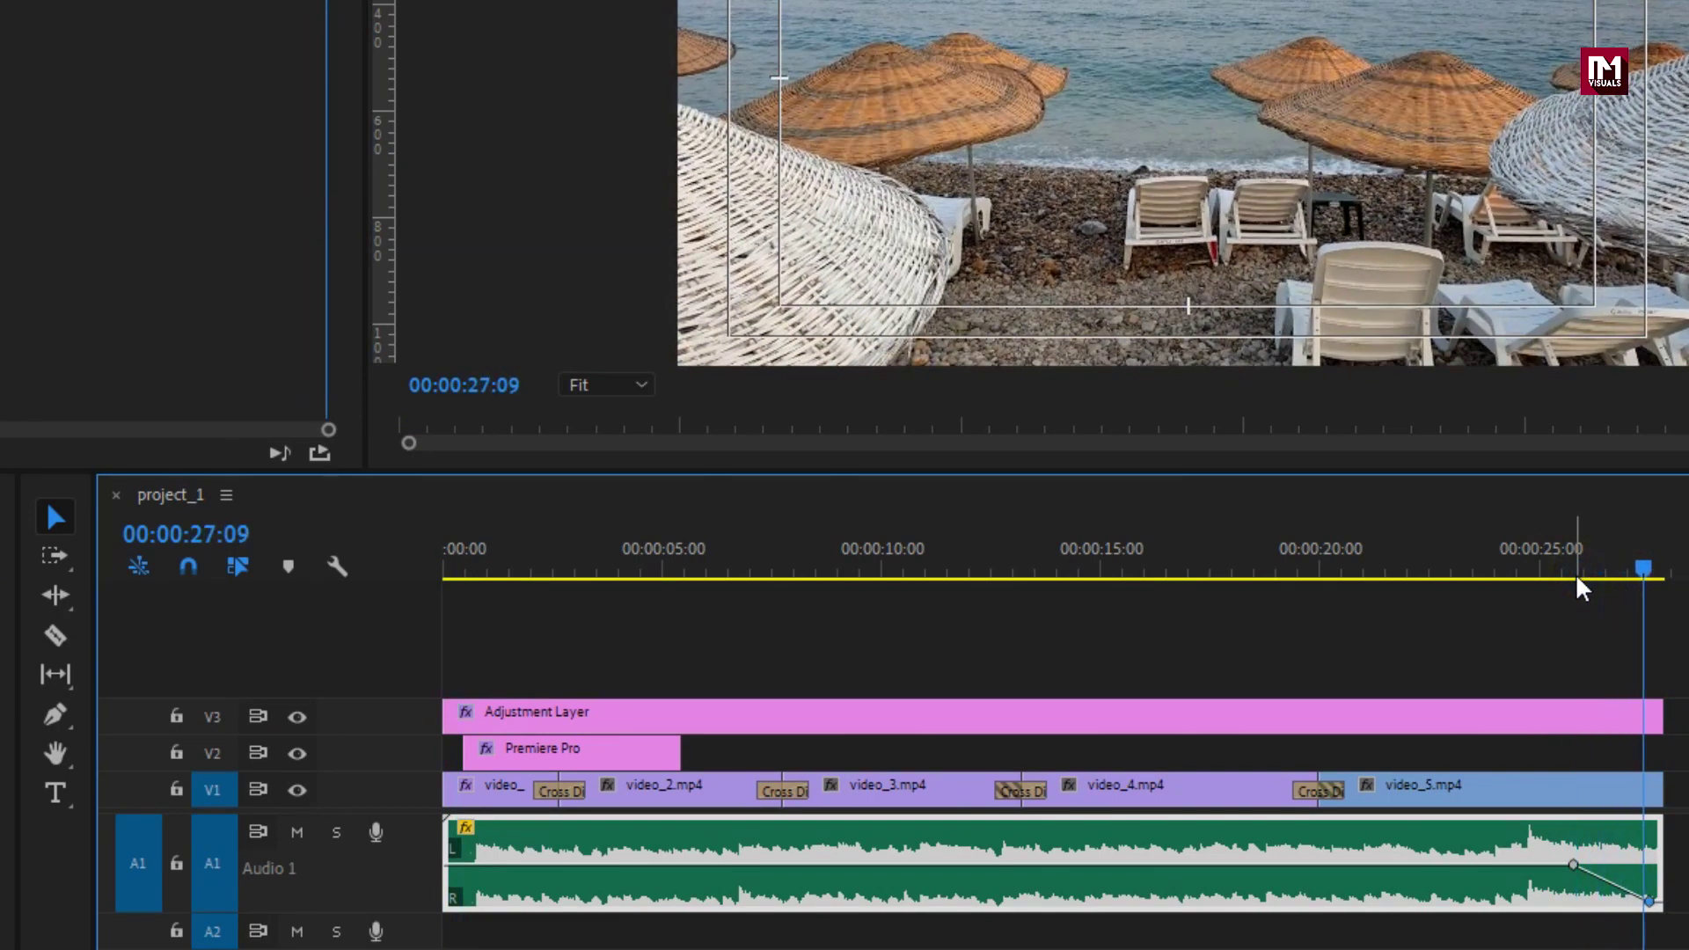
click(1575, 573)
click(1575, 796)
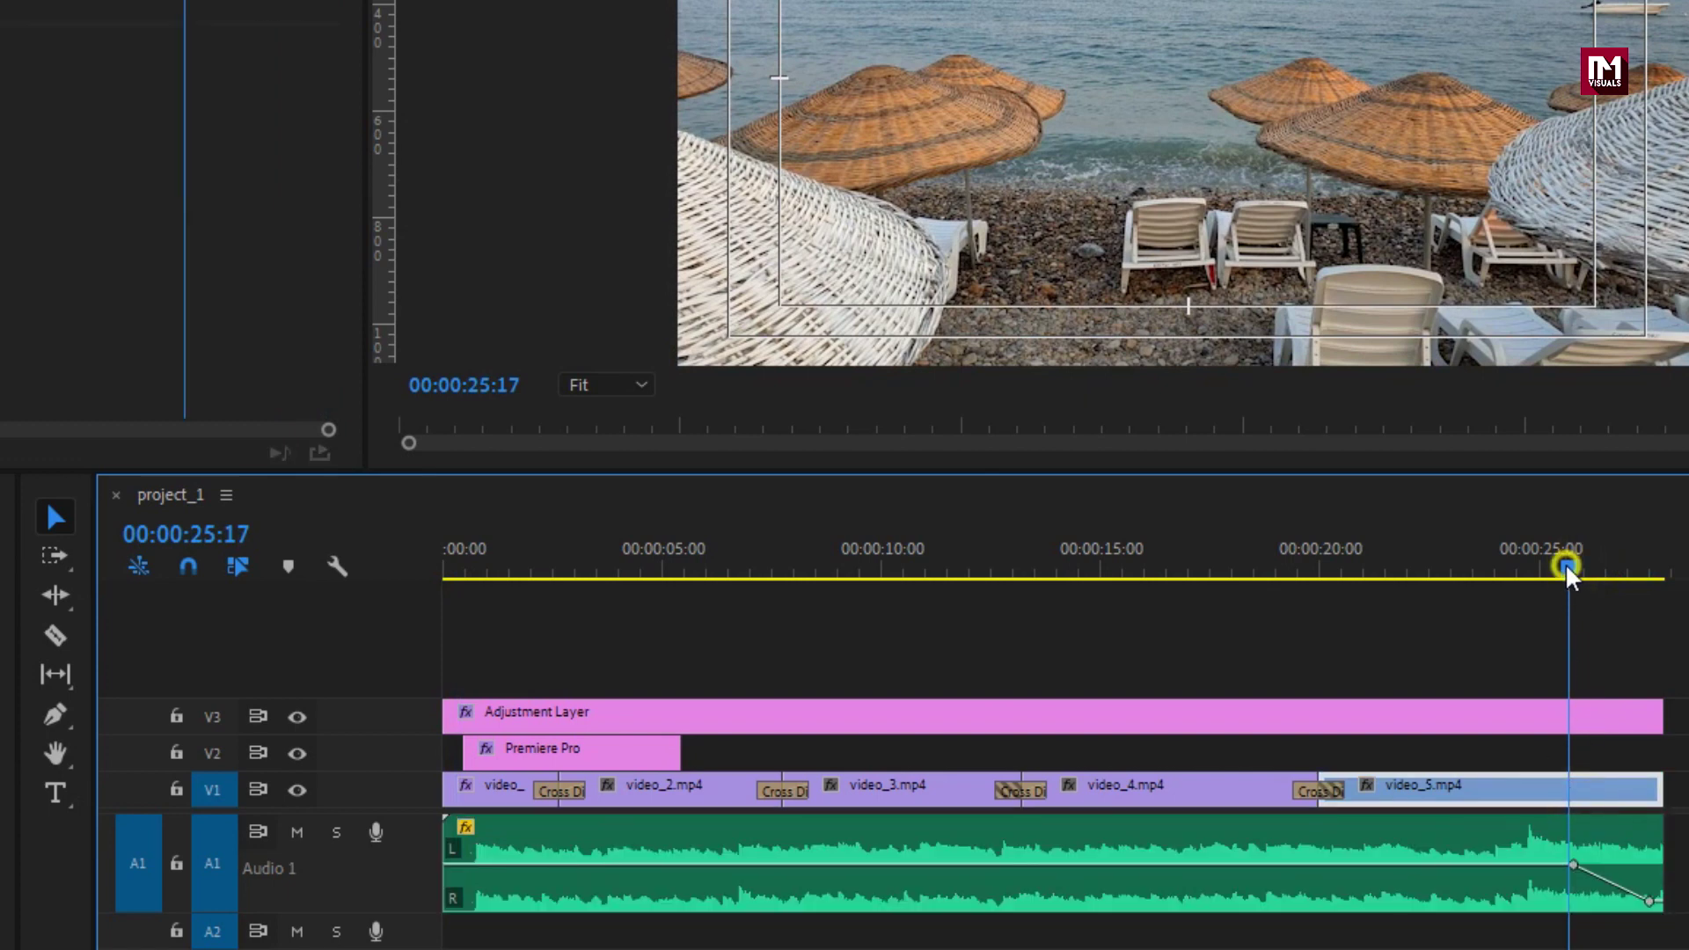
Keyframe video_5.mp4 Opacity from 100% at 25:19 down to 0.0% at its end.
drag(1568, 572, 1574, 570)
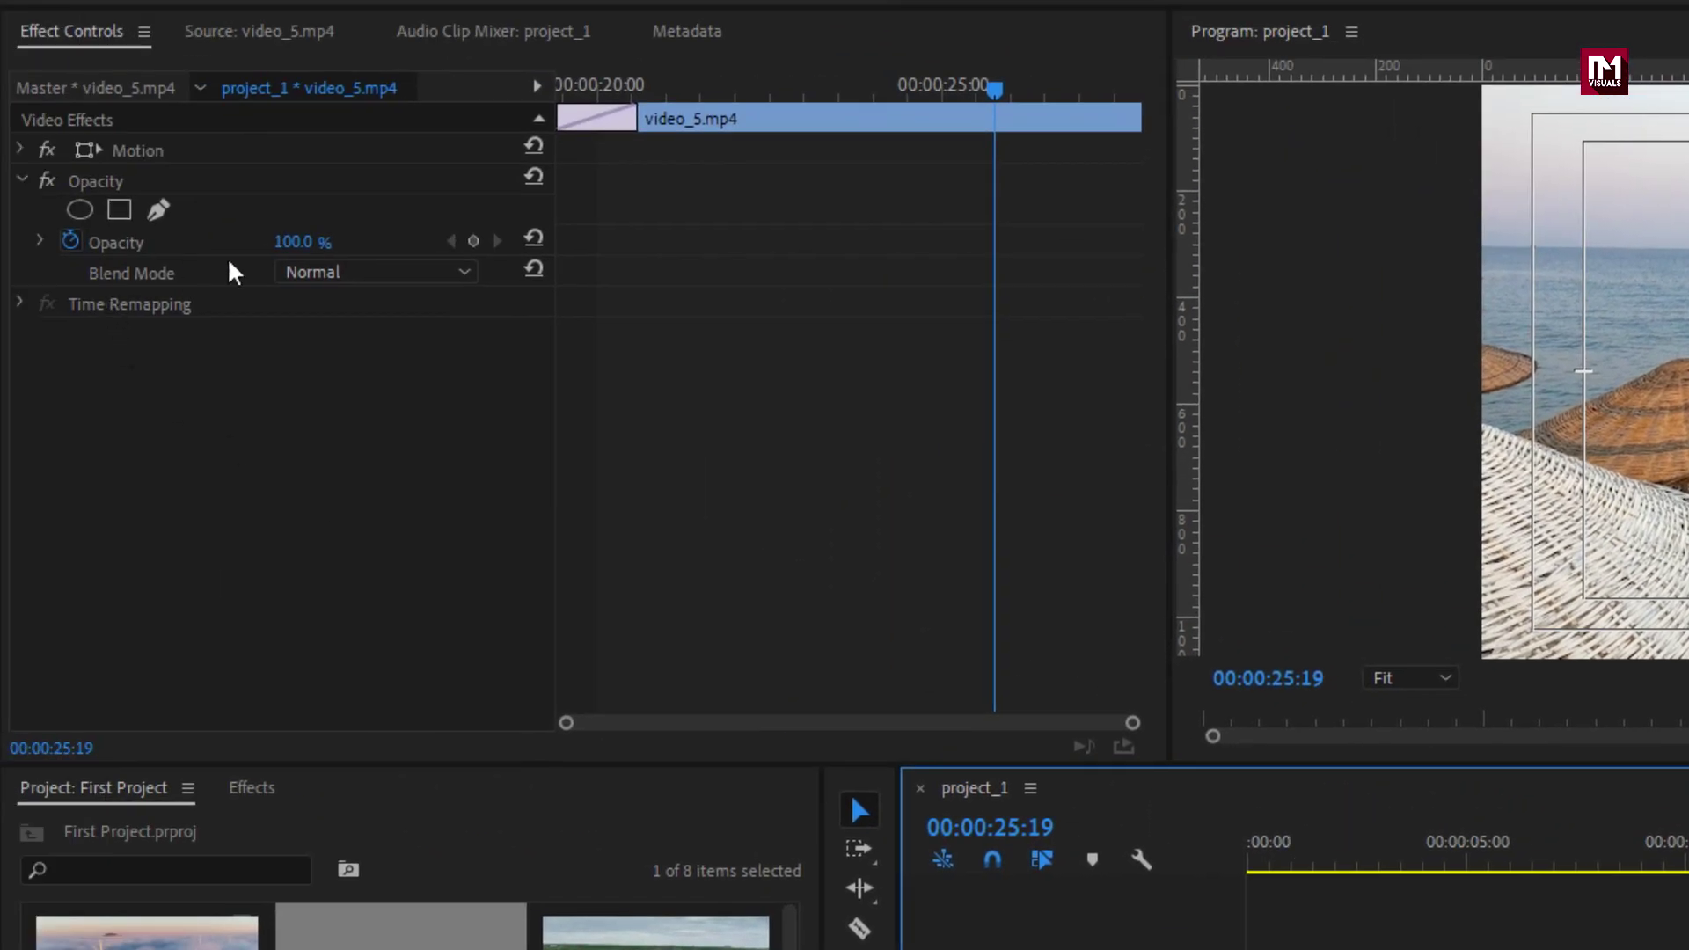
click(473, 241)
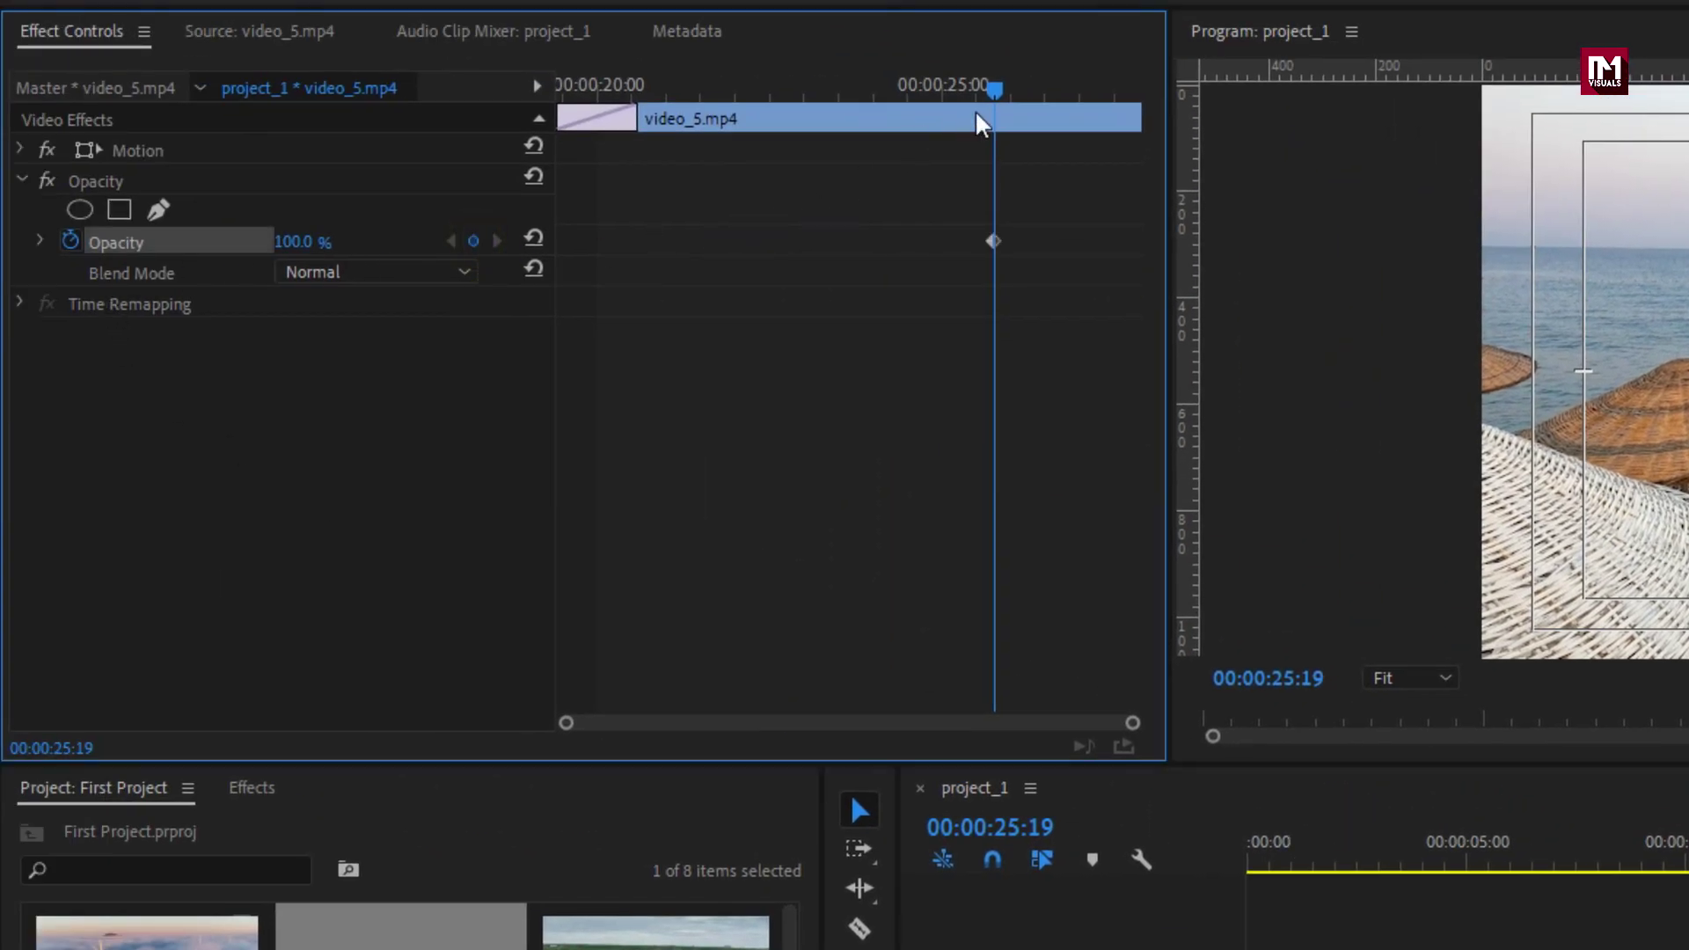
drag(999, 93, 1114, 97)
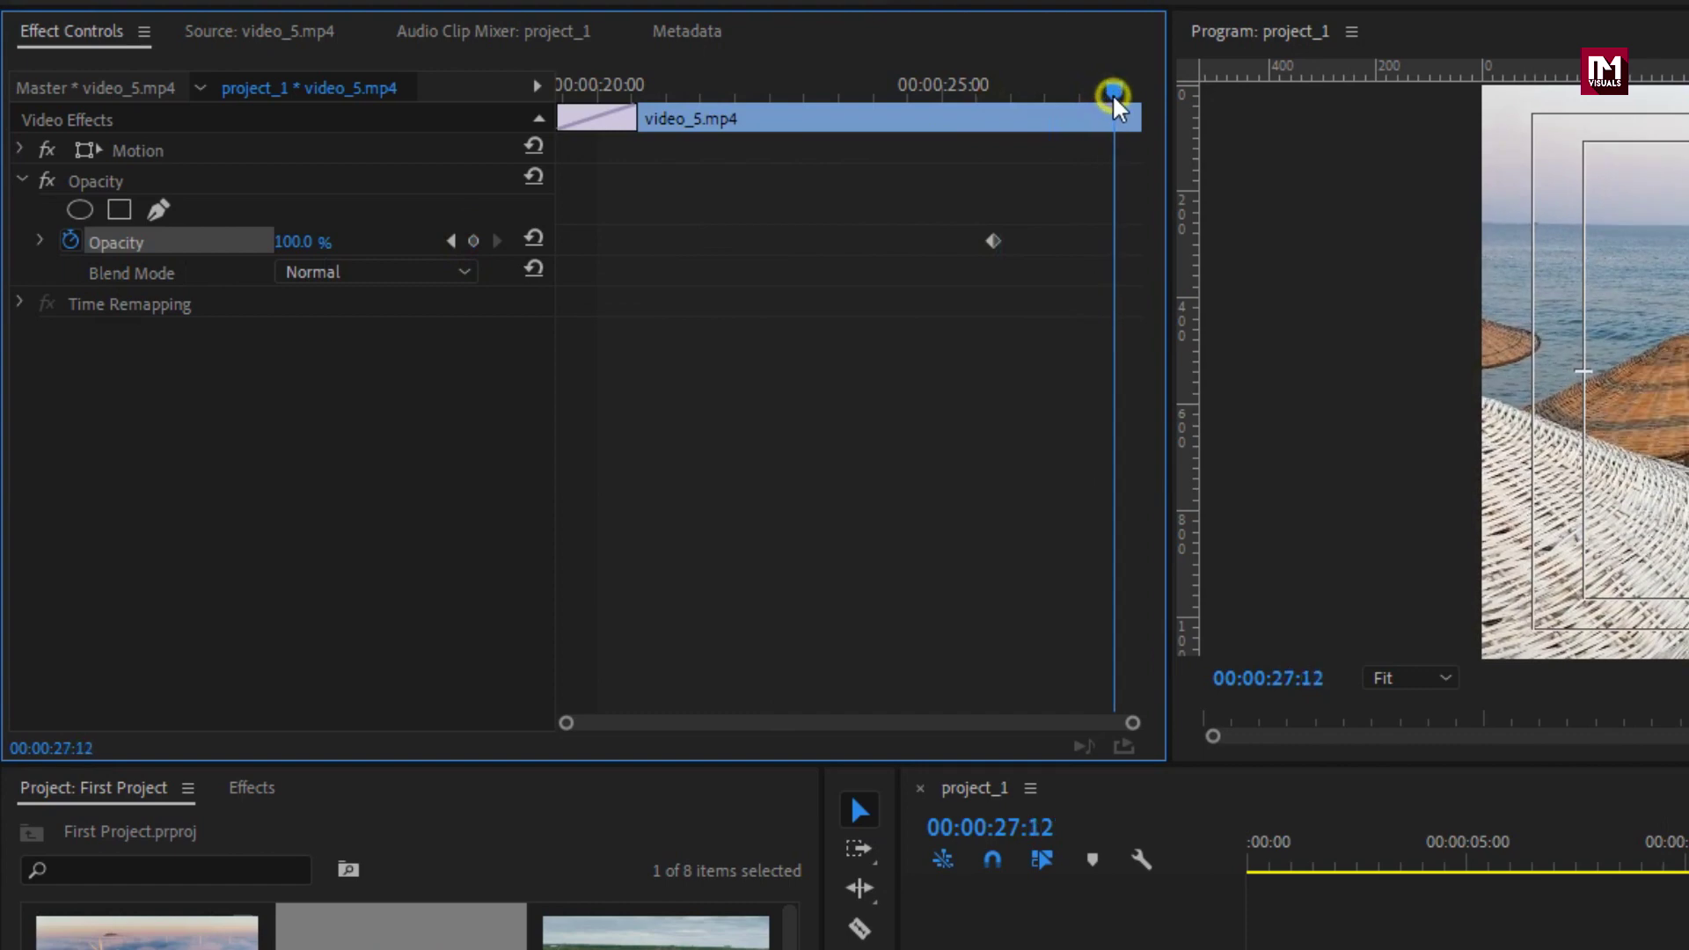
drag(296, 244, 124, 261)
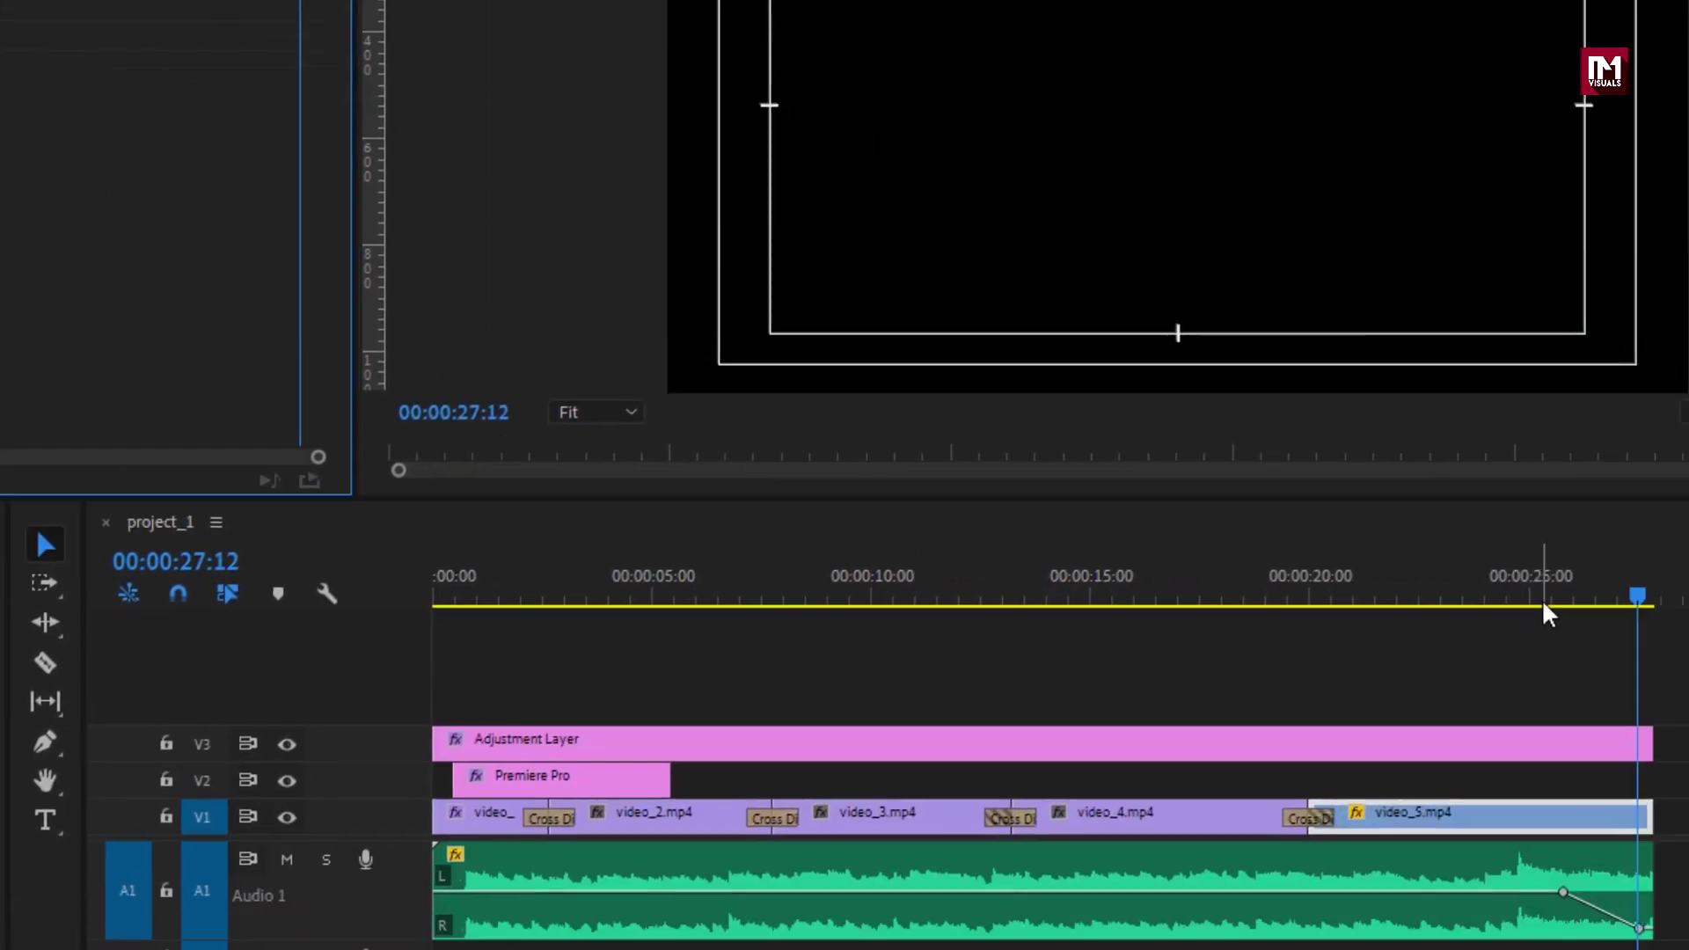
Play and scrub through the ending to check the fade to black.
click(1527, 595)
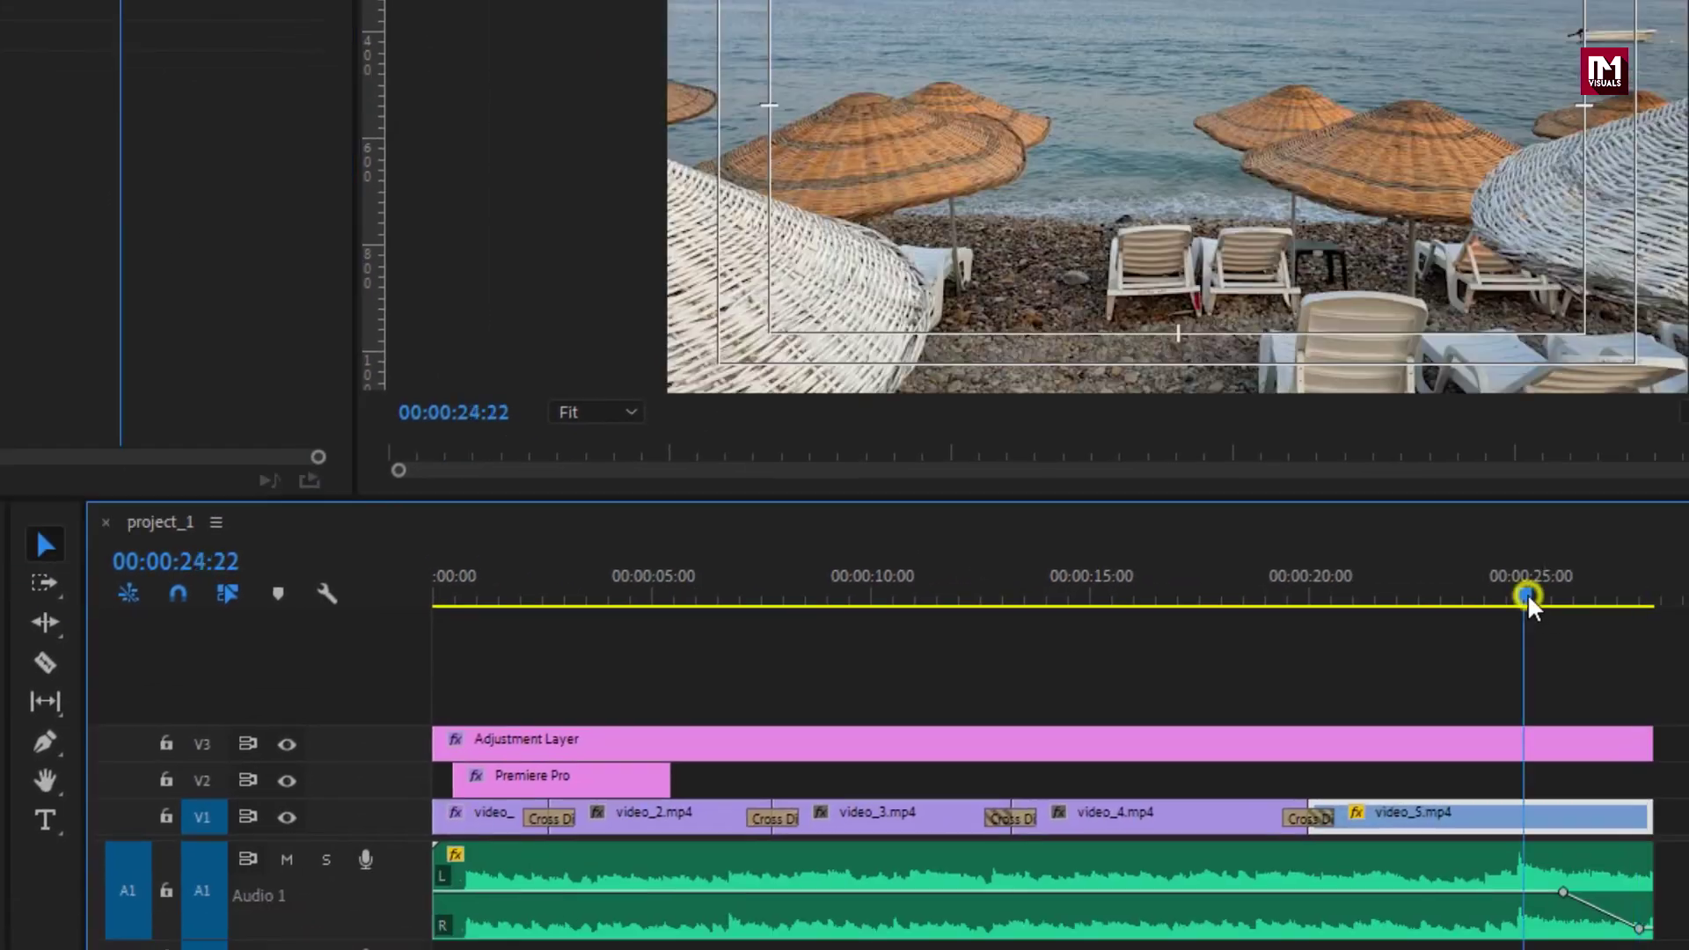
key(space)
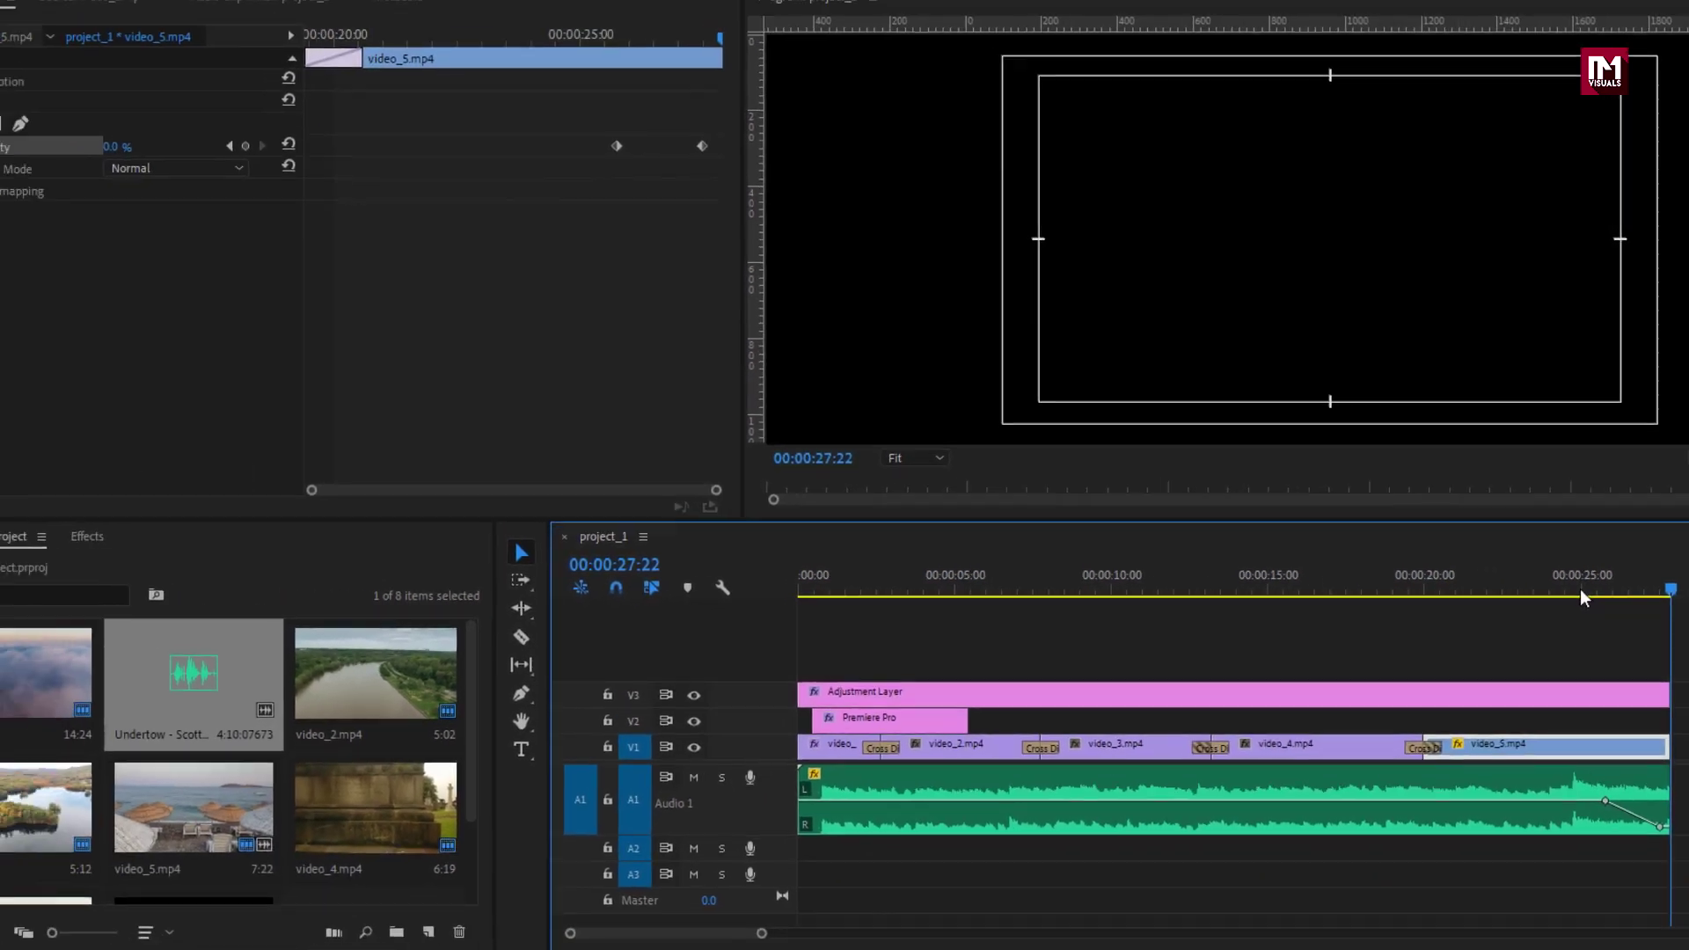
click(1527, 593)
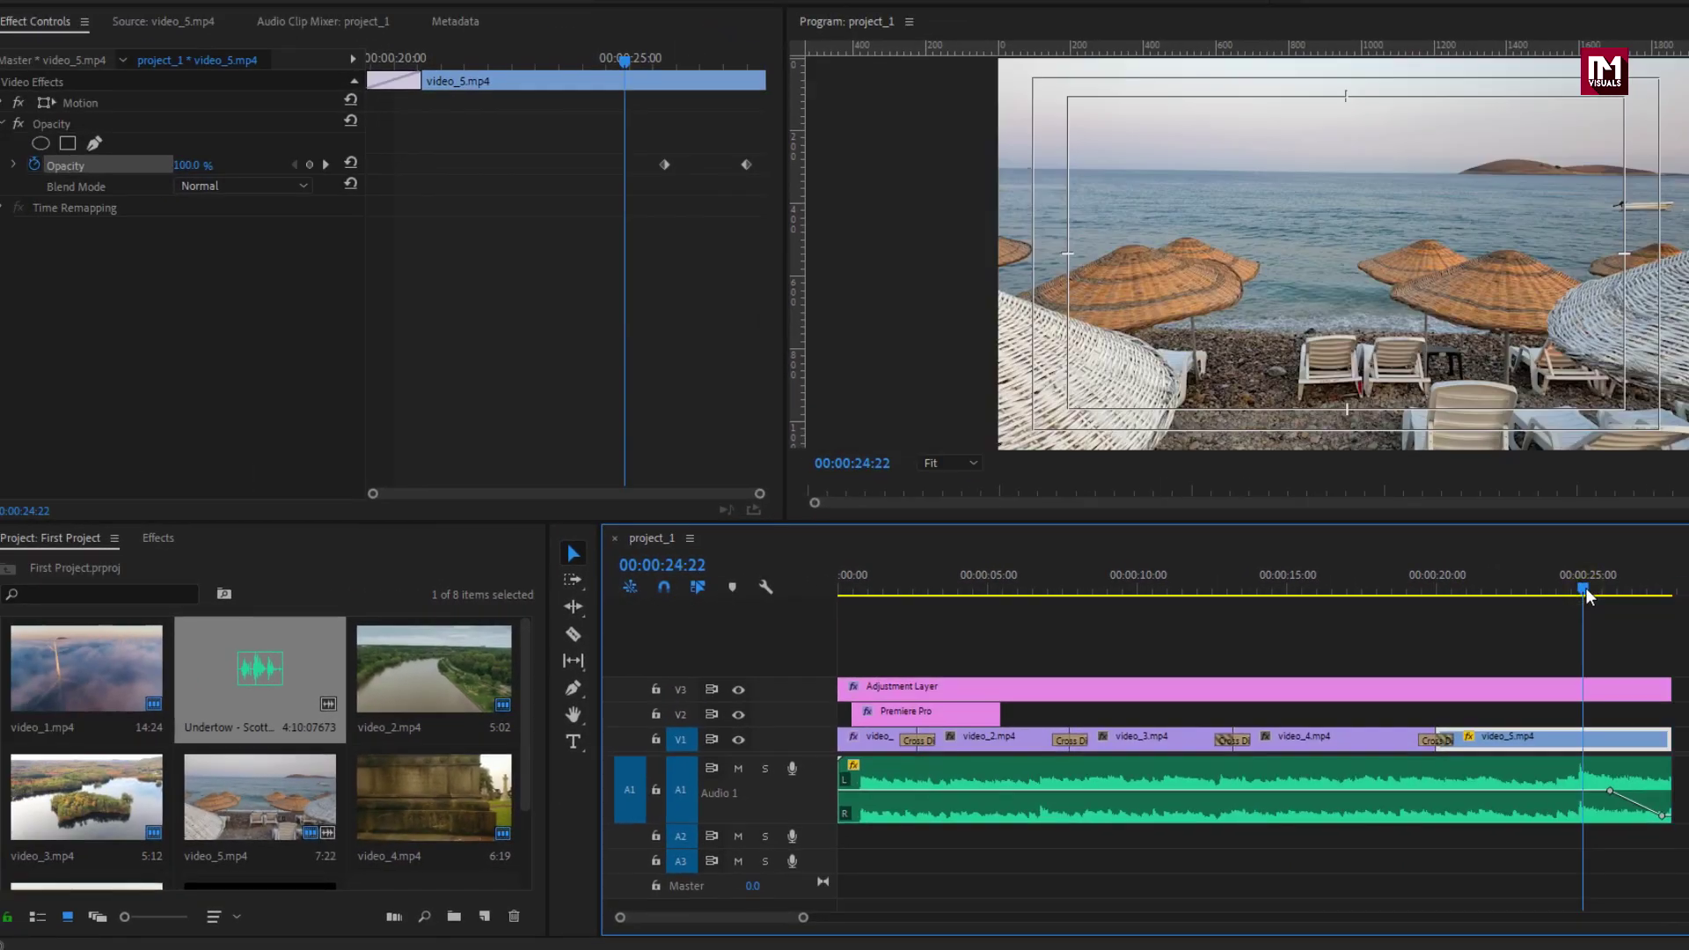
drag(1585, 588, 1327, 598)
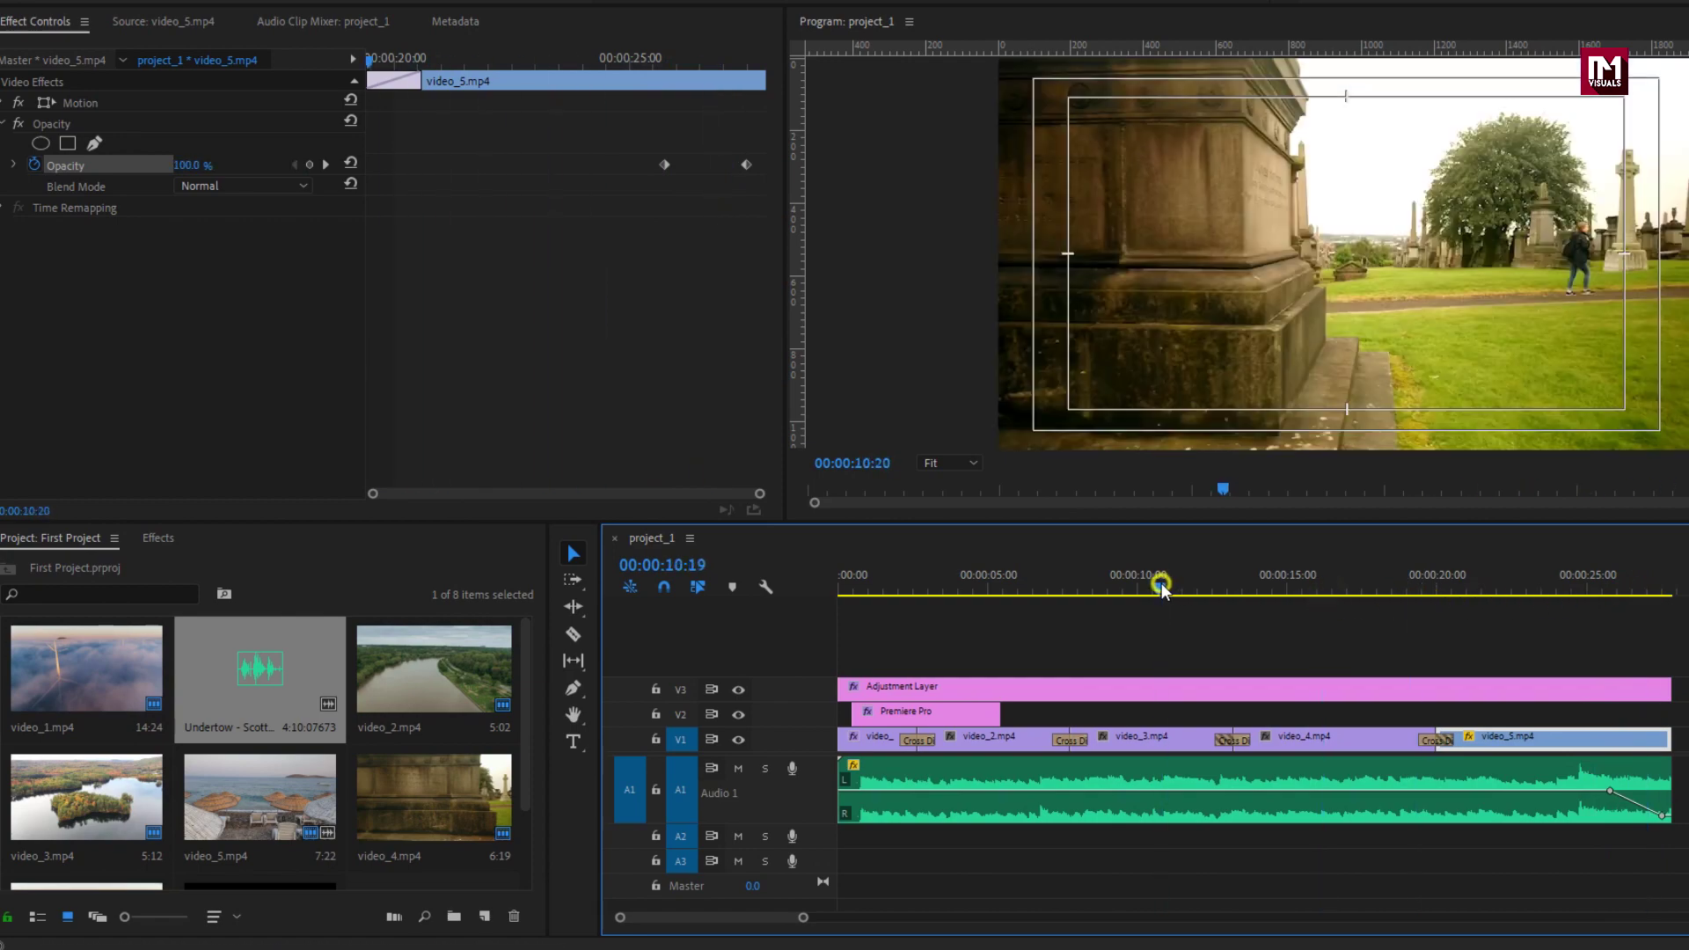
drag(1084, 591, 1080, 592)
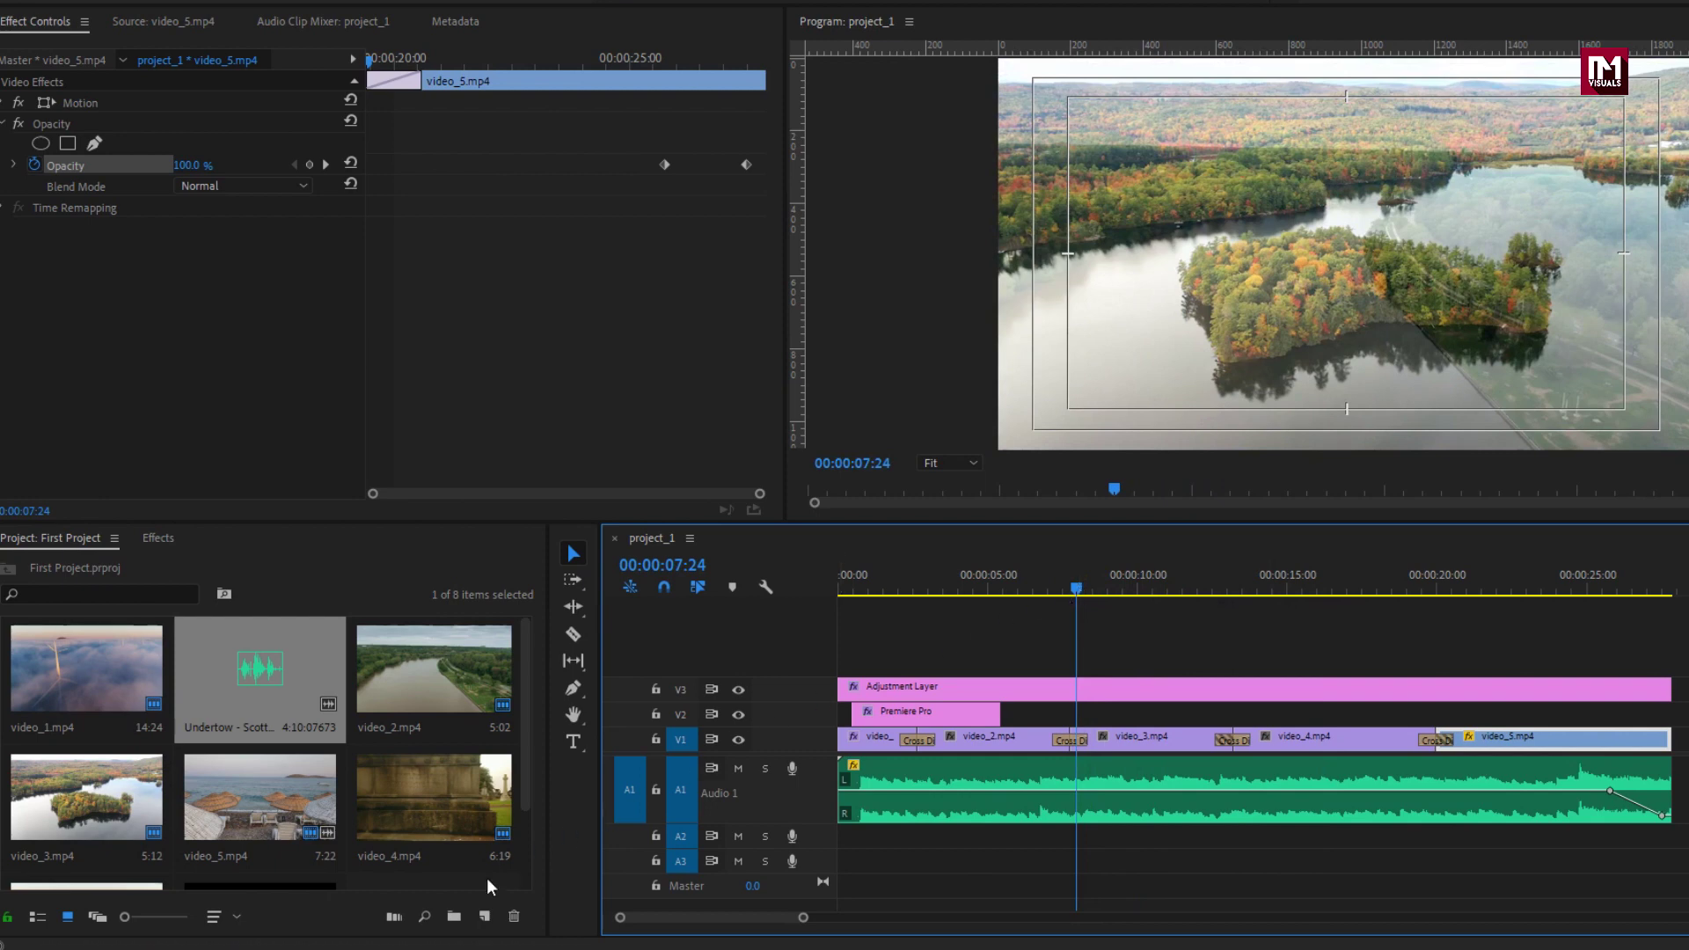
Create a new 1920×1080 adjustment layer and rename it Film_Strip.
key(d)
click(485, 917)
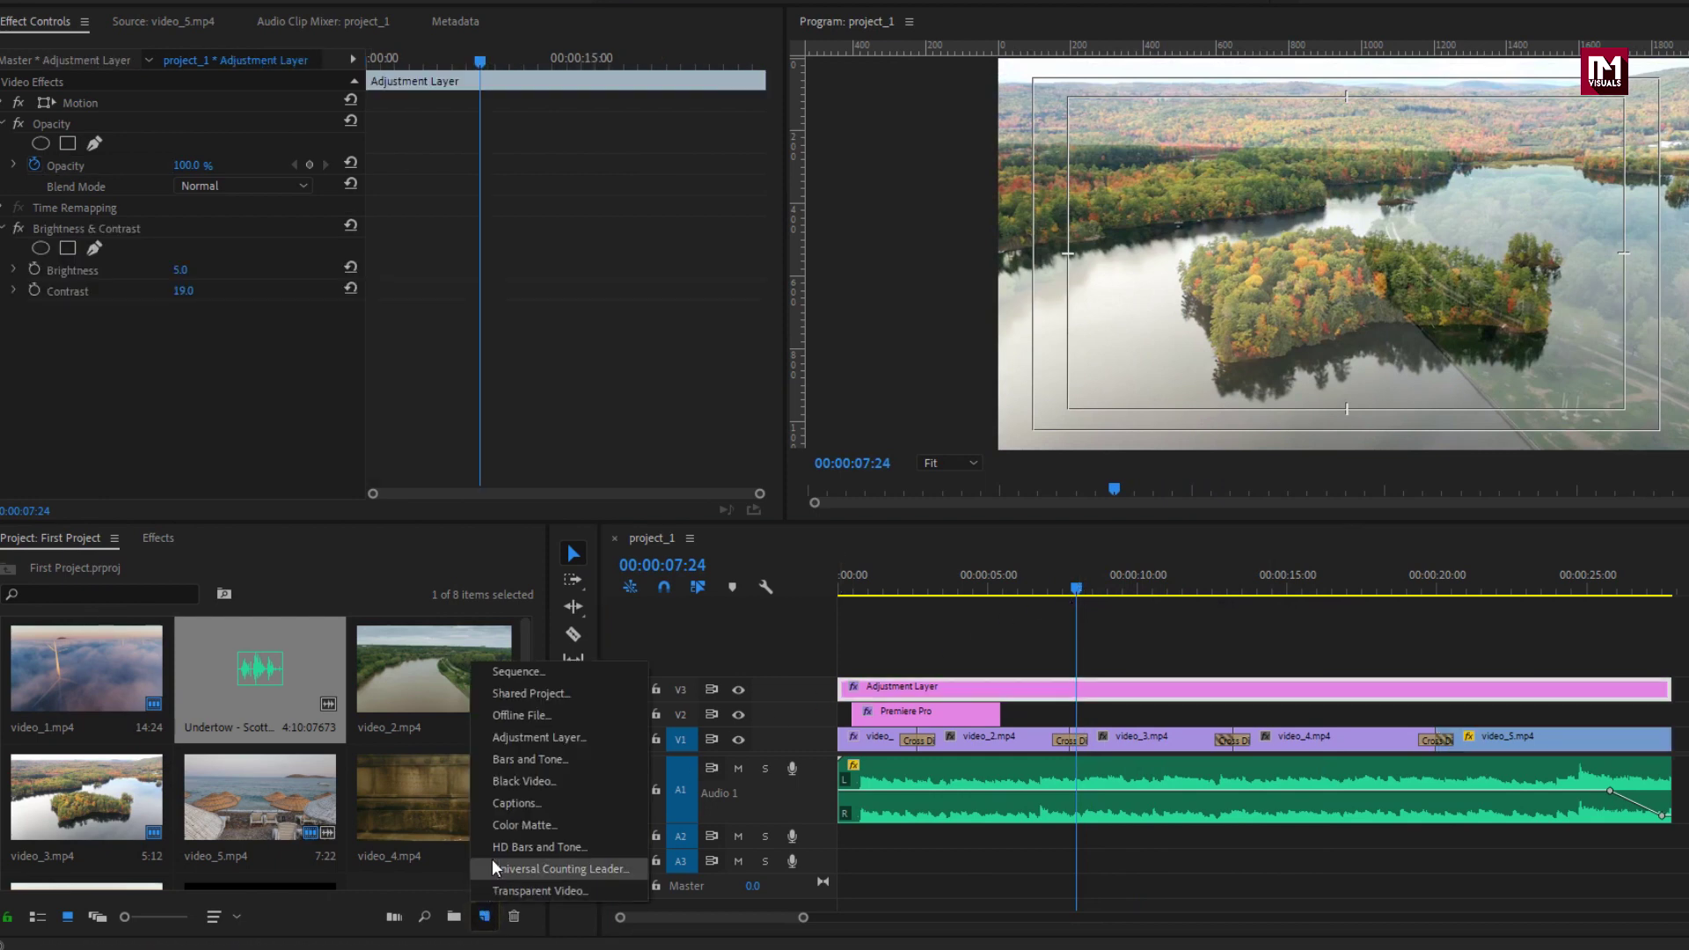
click(502, 741)
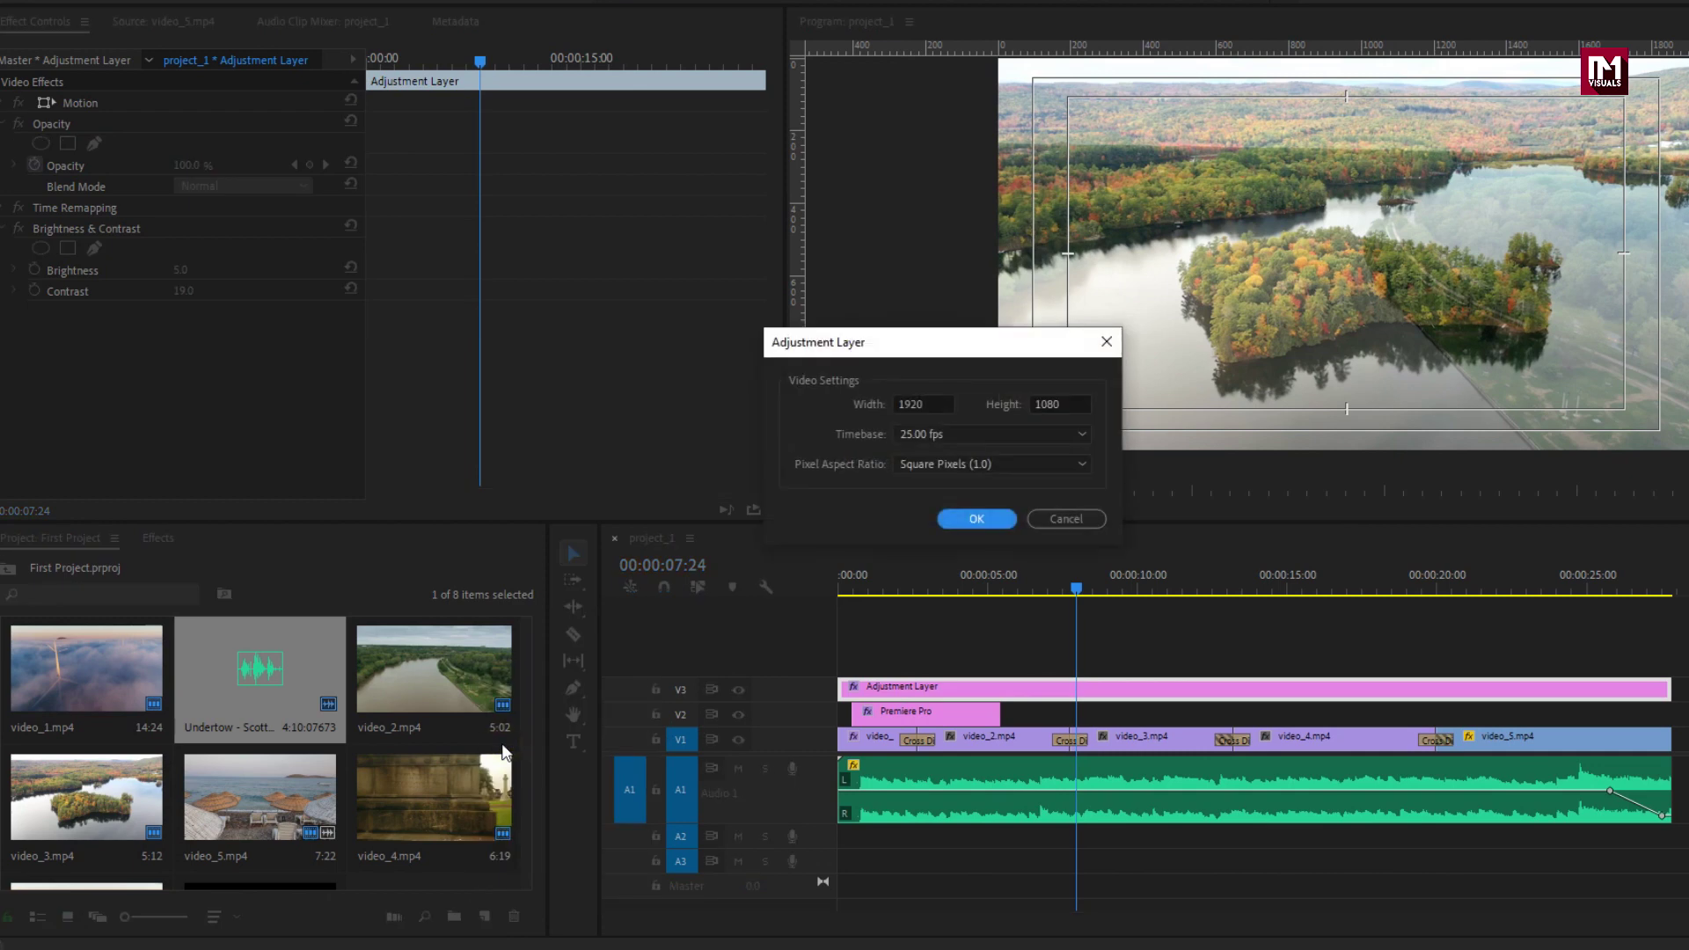
click(972, 519)
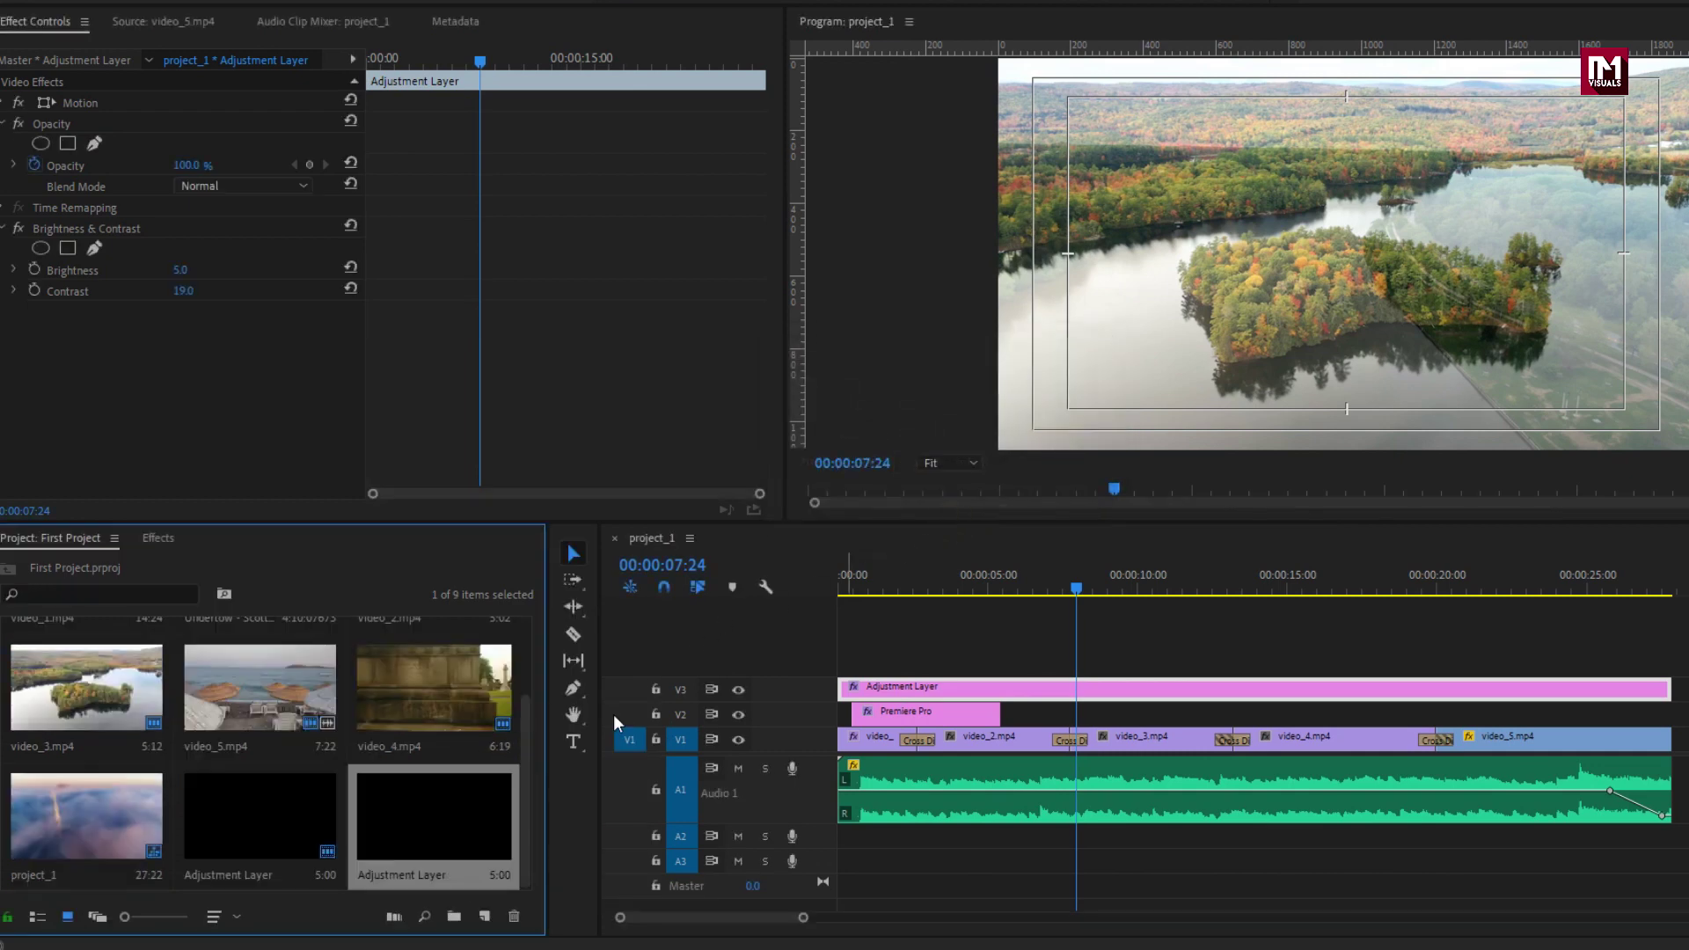
click(419, 878)
text(Film_Strip)
Place Film_Strip on V4 and extend it to the 27:22 sequence end.
drag(440, 838, 842, 669)
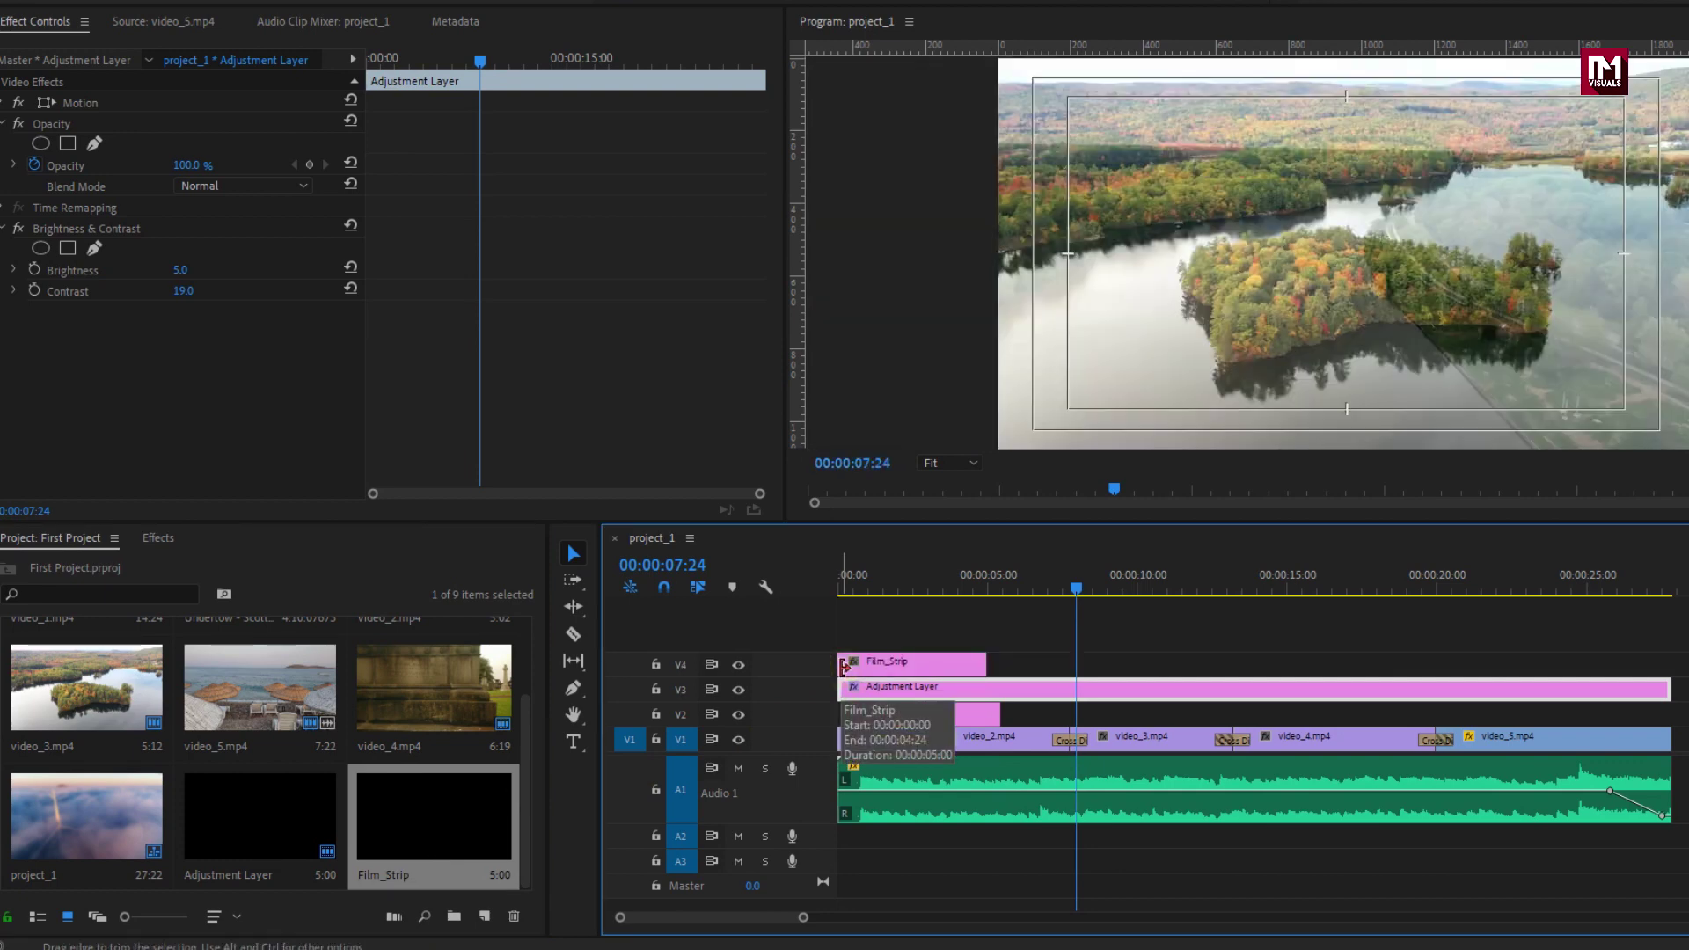
drag(984, 664, 1667, 662)
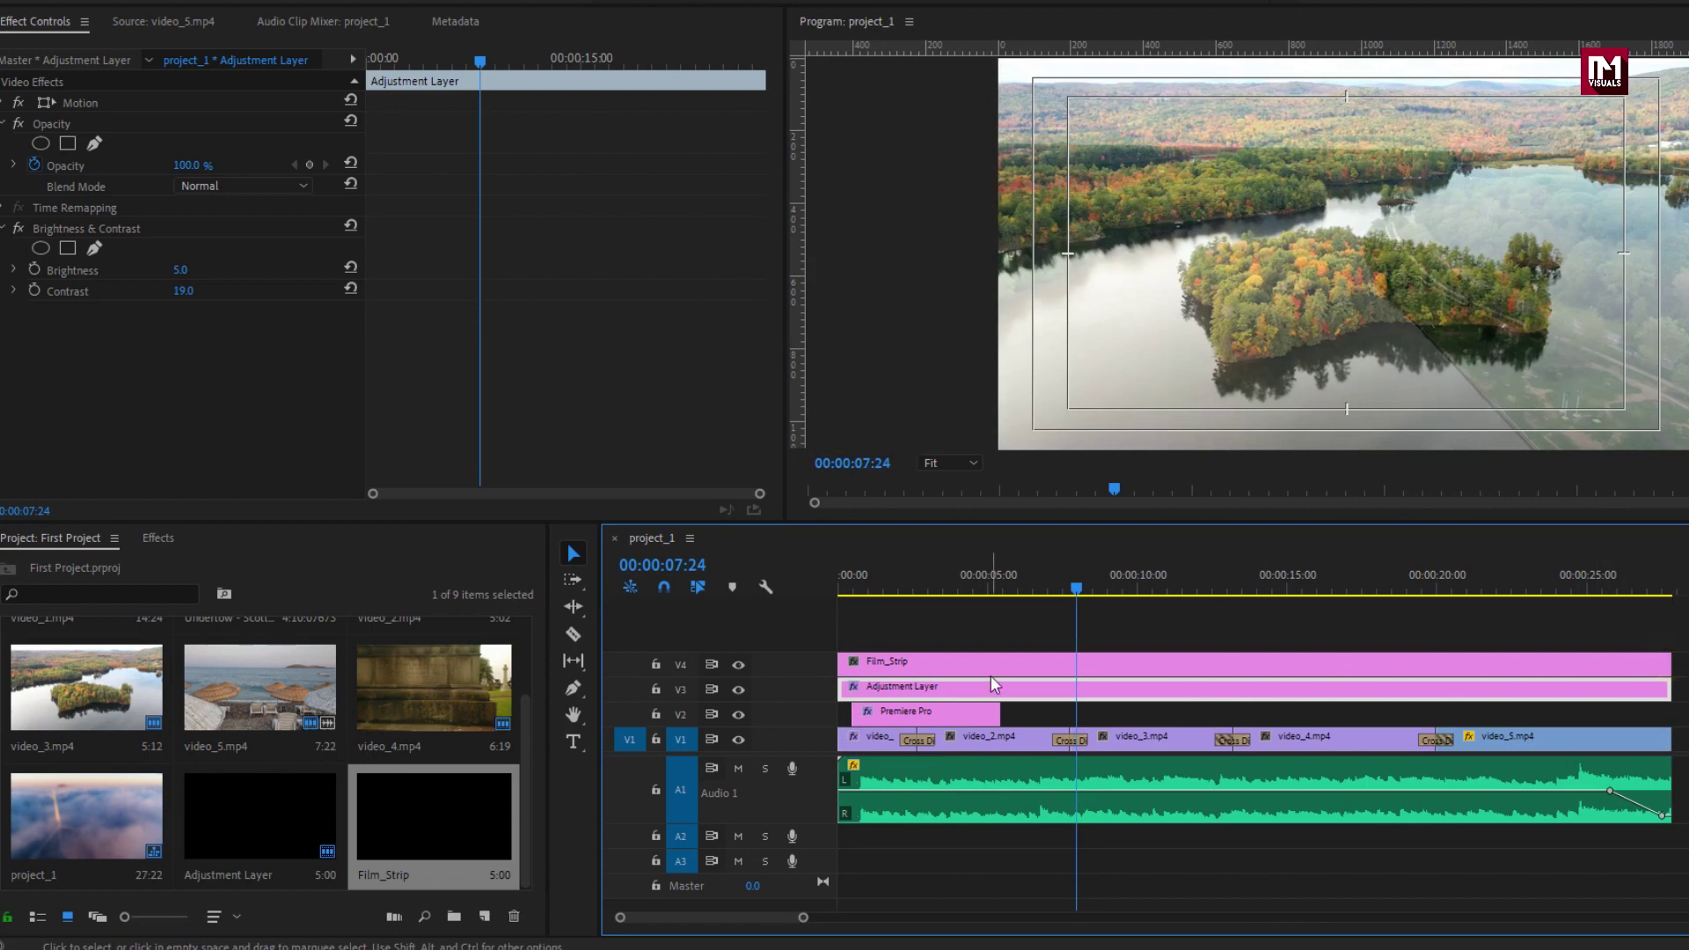
click(973, 667)
Add a Crop effect to Film_Strip with Top and Bottom set to 10%.
click(160, 539)
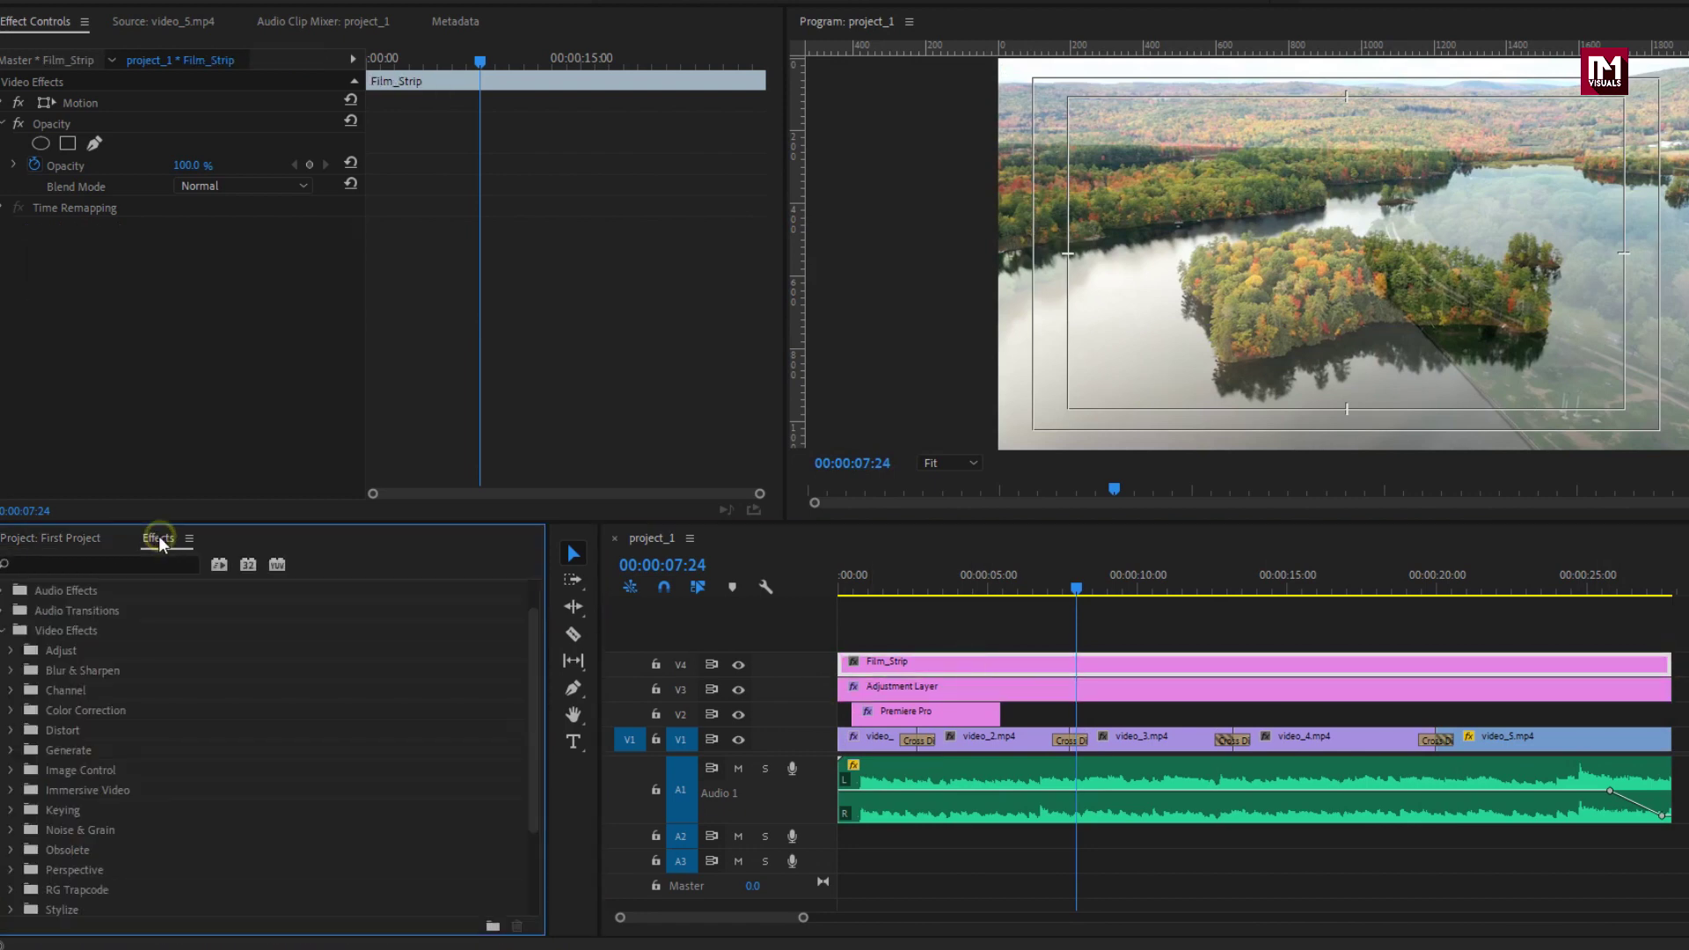
click(121, 564)
text(crop)
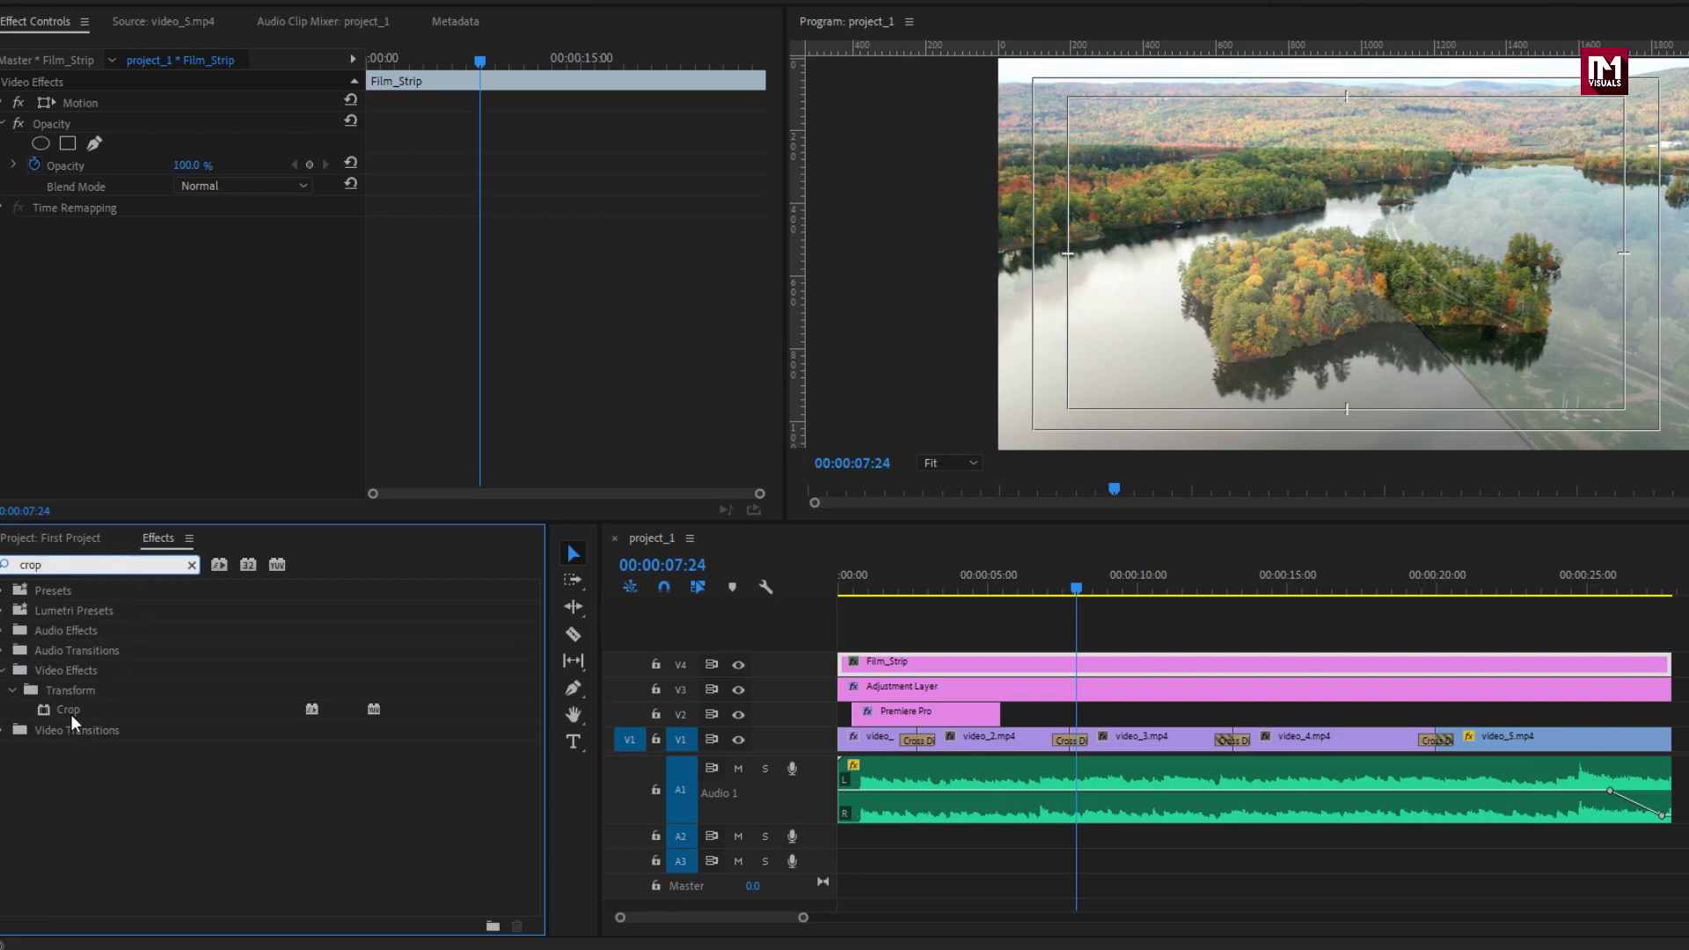
double_click(68, 709)
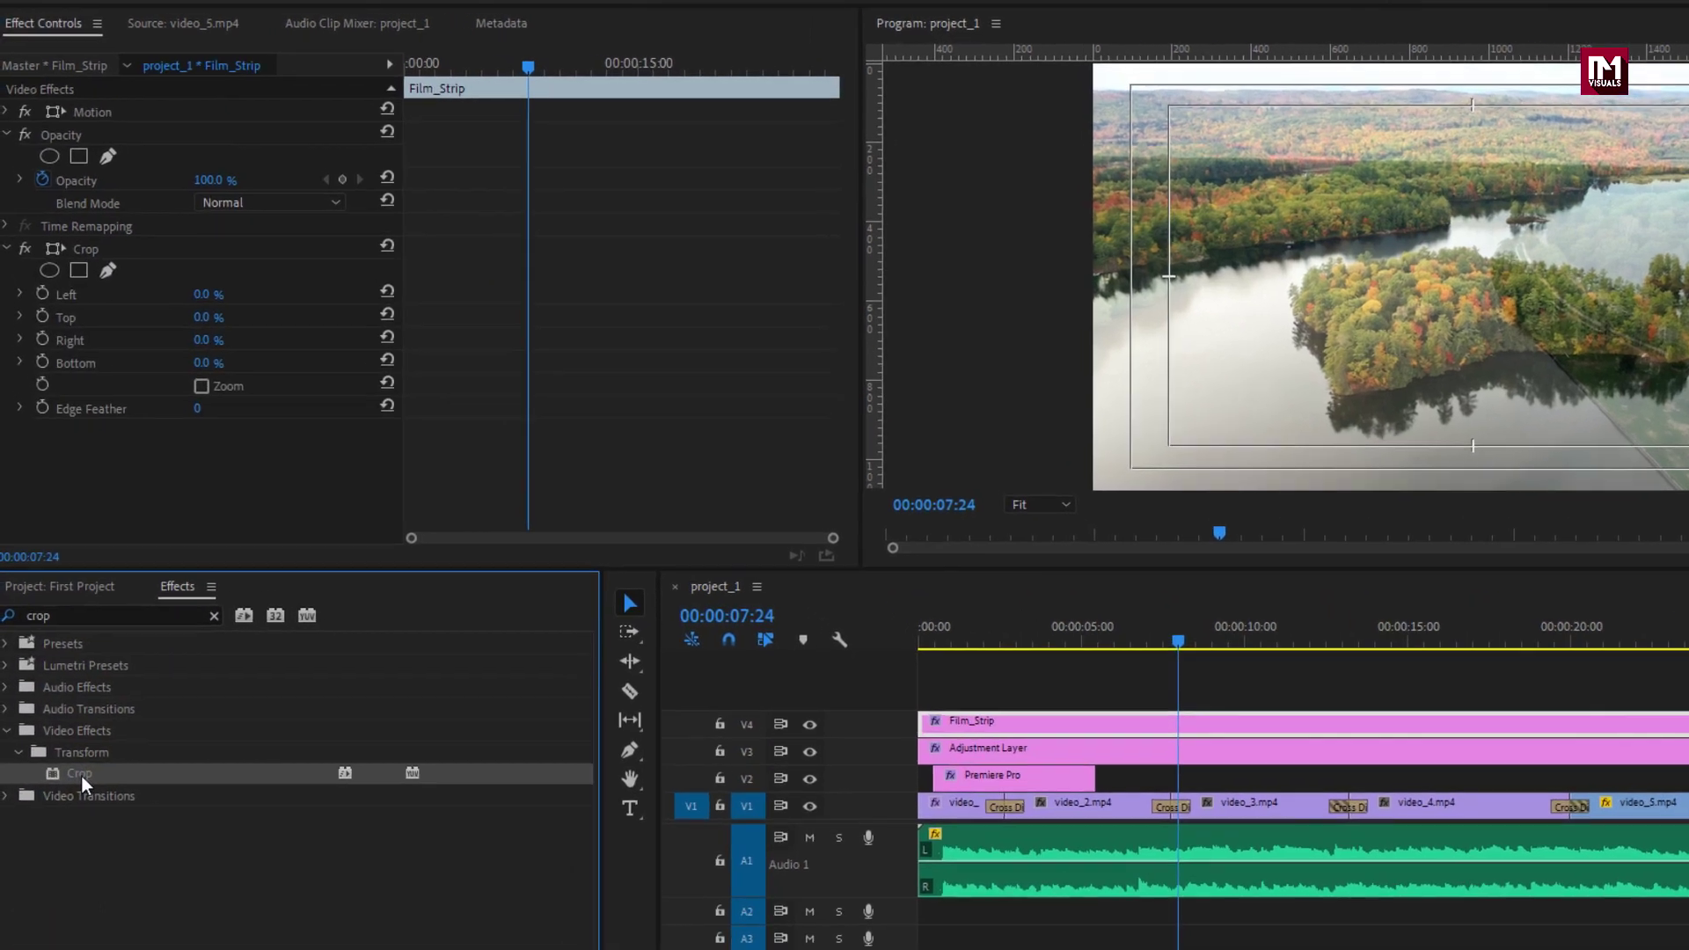
click(91, 248)
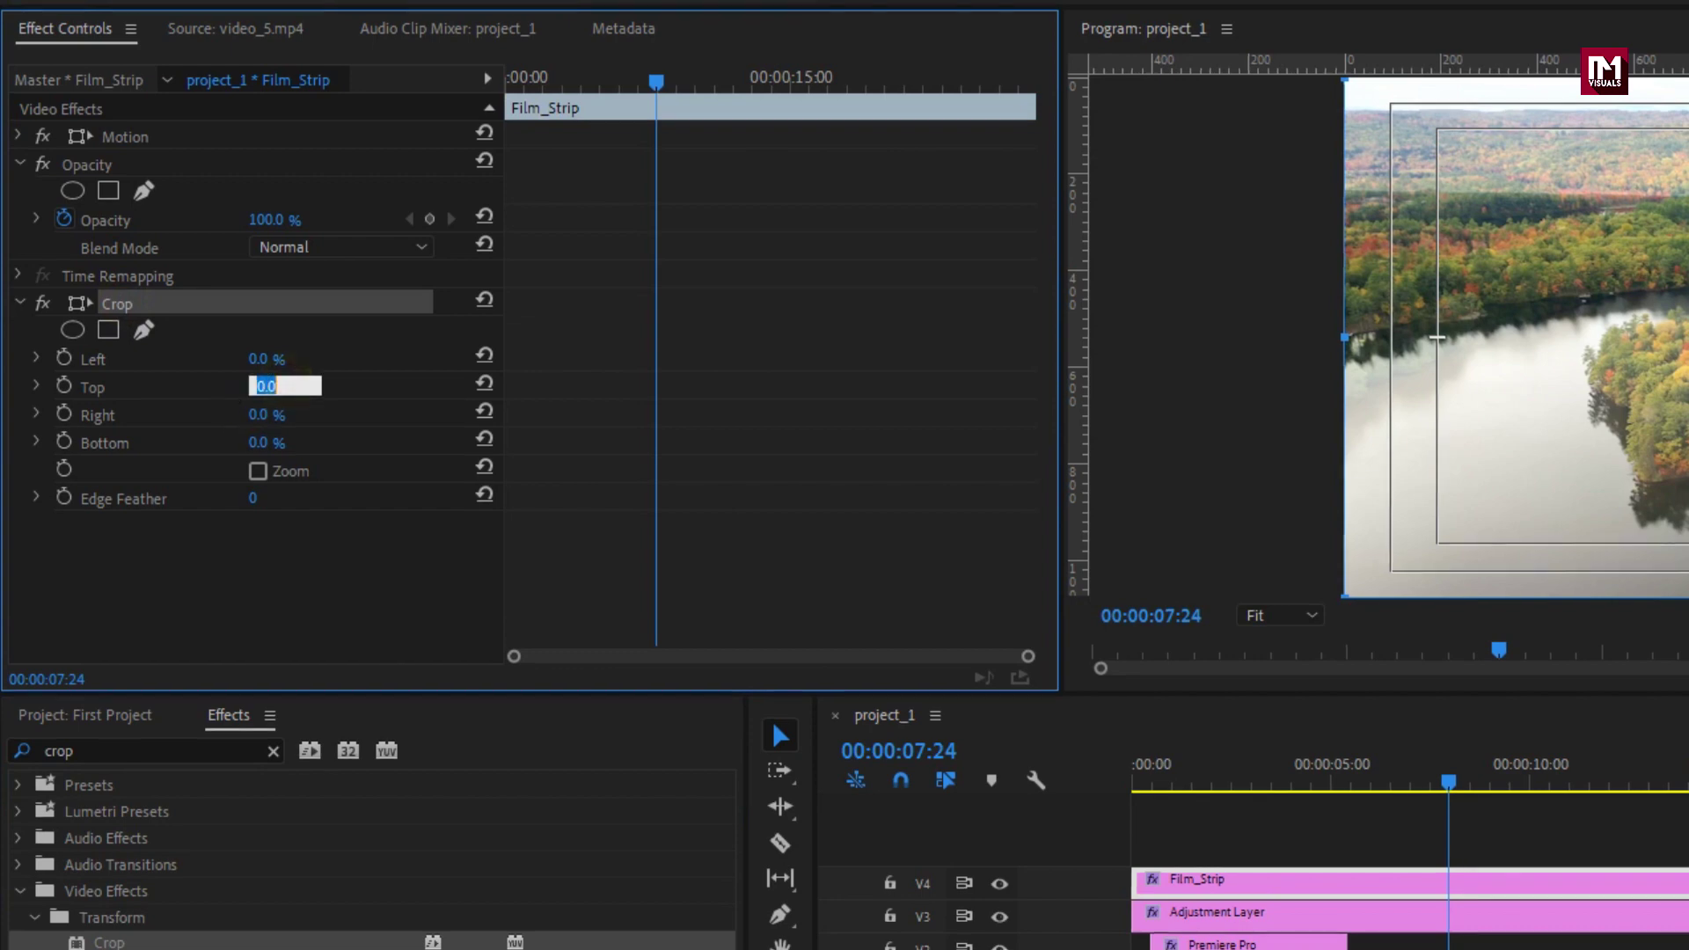
key(Return)
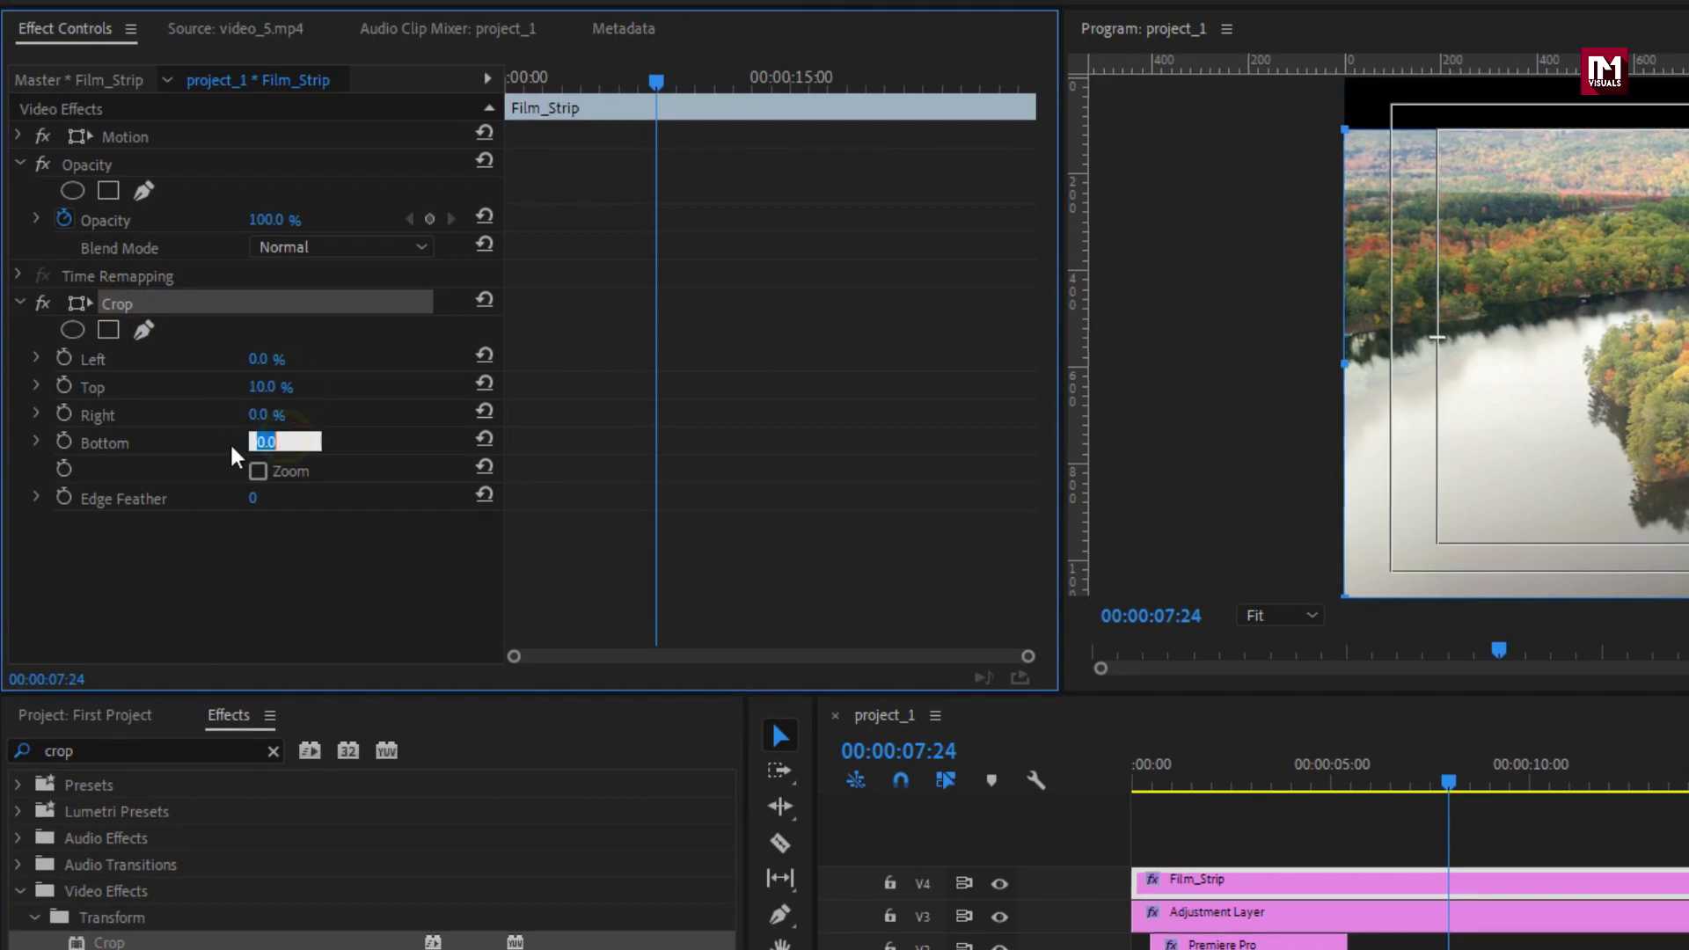
key(Return)
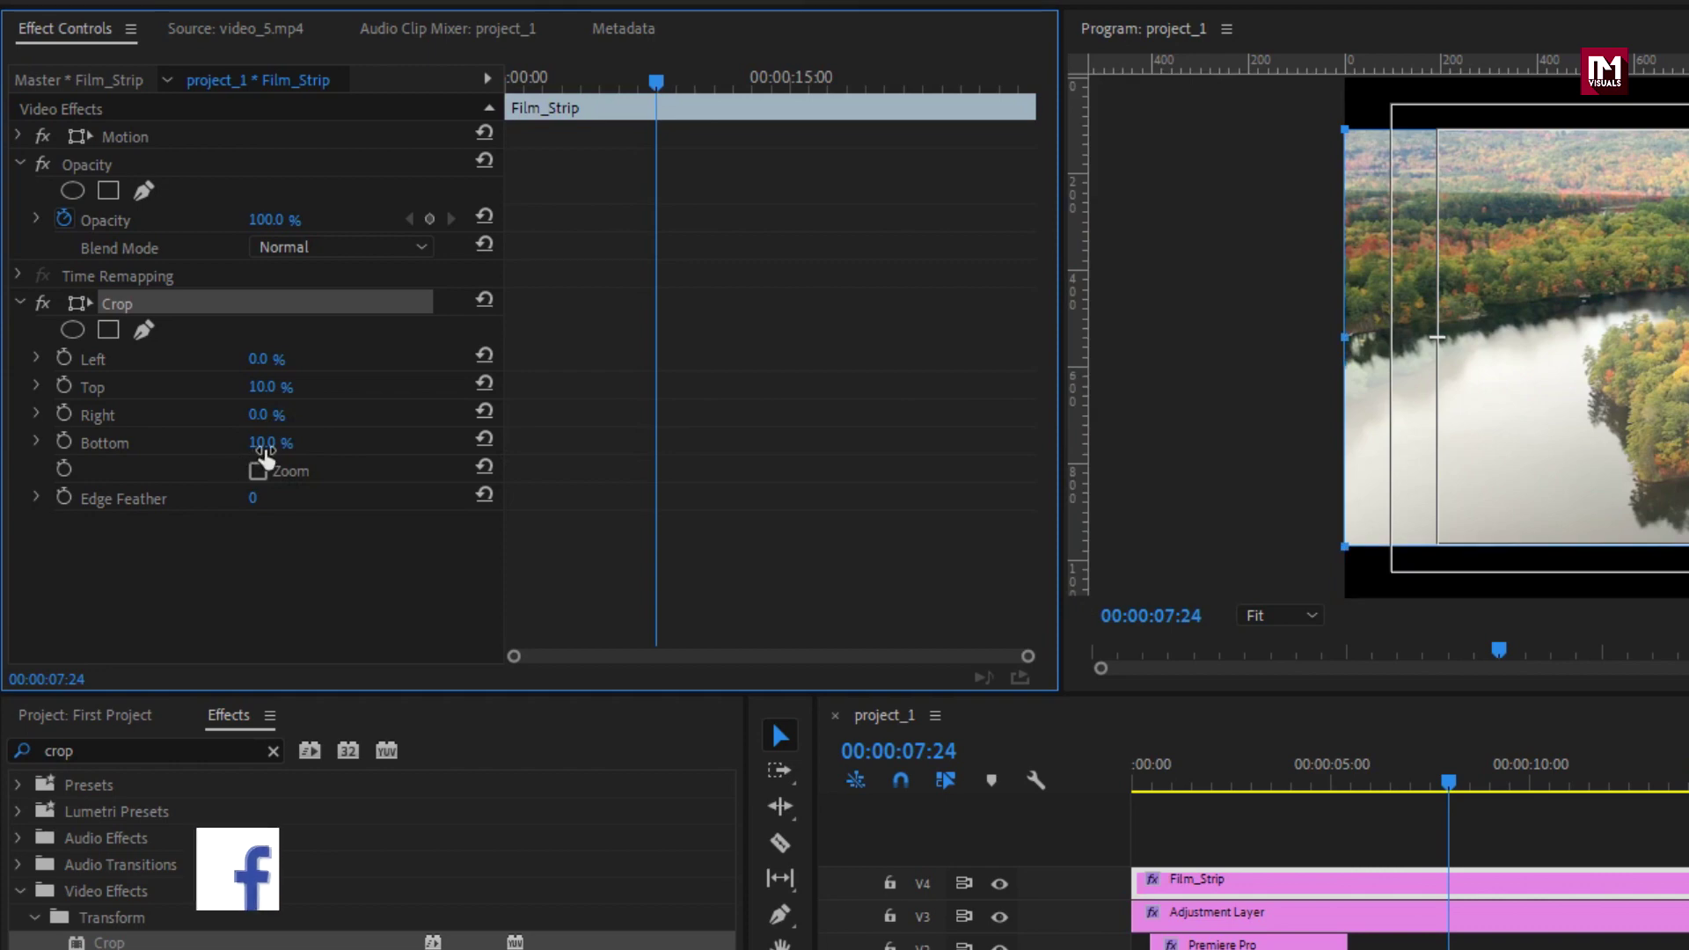
click(1133, 780)
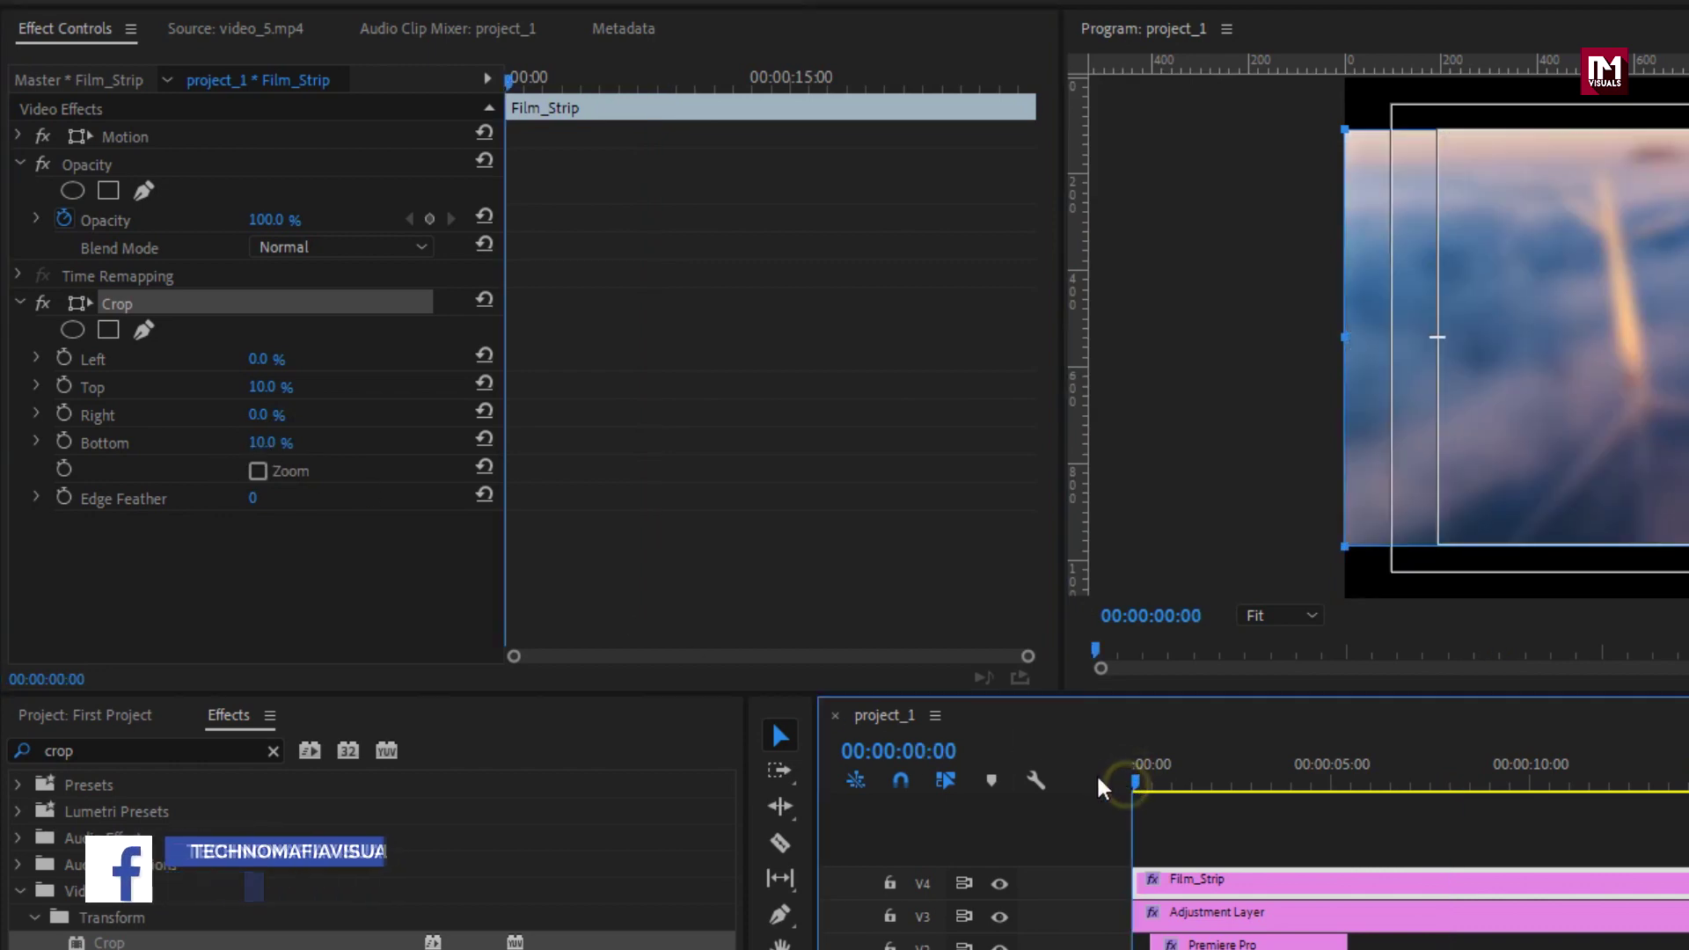
Keyframe Crop Top and Bottom from 50% at 00:00:00:00 to 10% at 00:00:01:08.
mouse_move(510, 81)
mouse_down()
mouse_move(556, 79)
mouse_move(530, 88)
mouse_up()
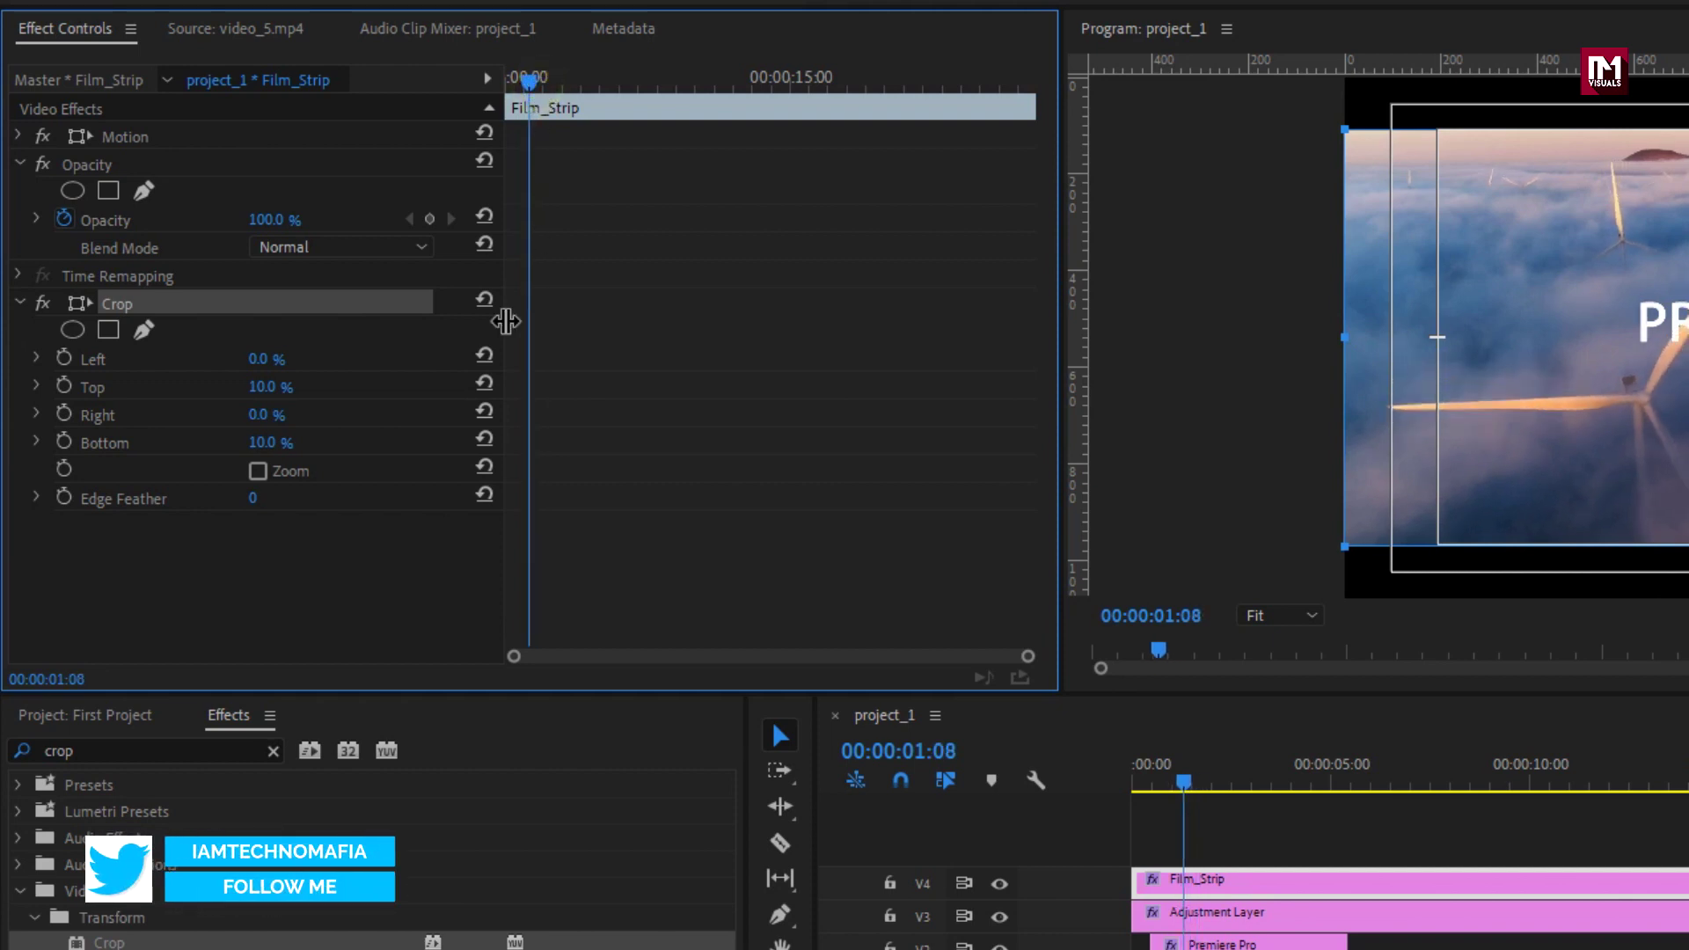
click(64, 386)
click(64, 441)
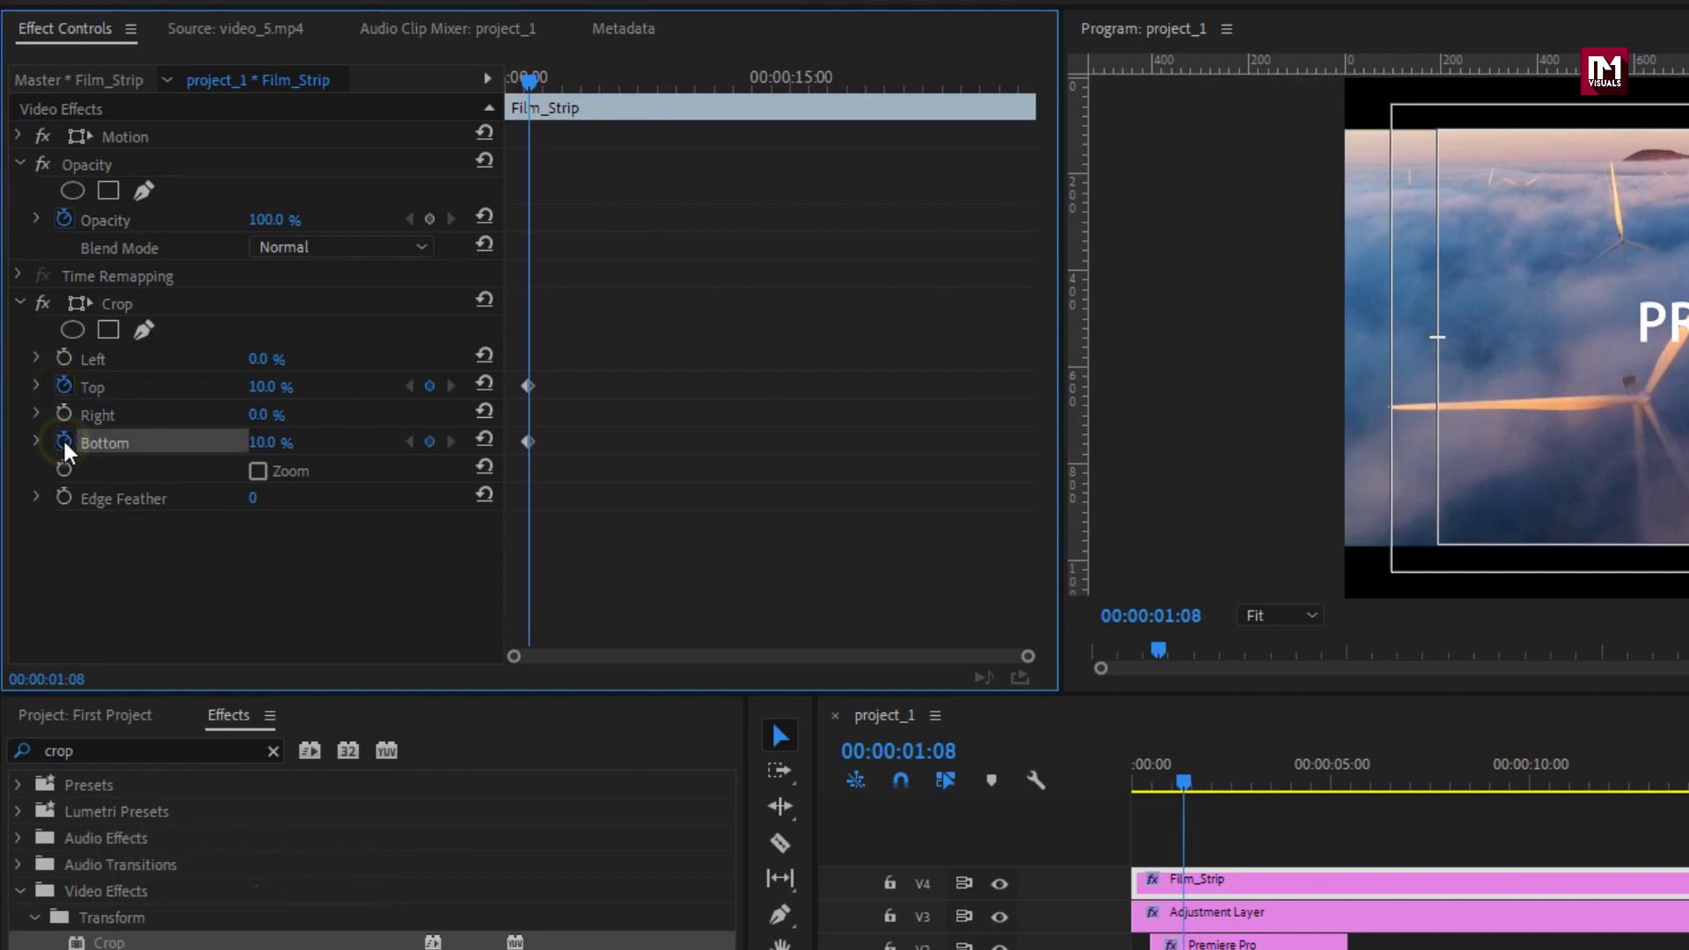
drag(529, 79, 490, 92)
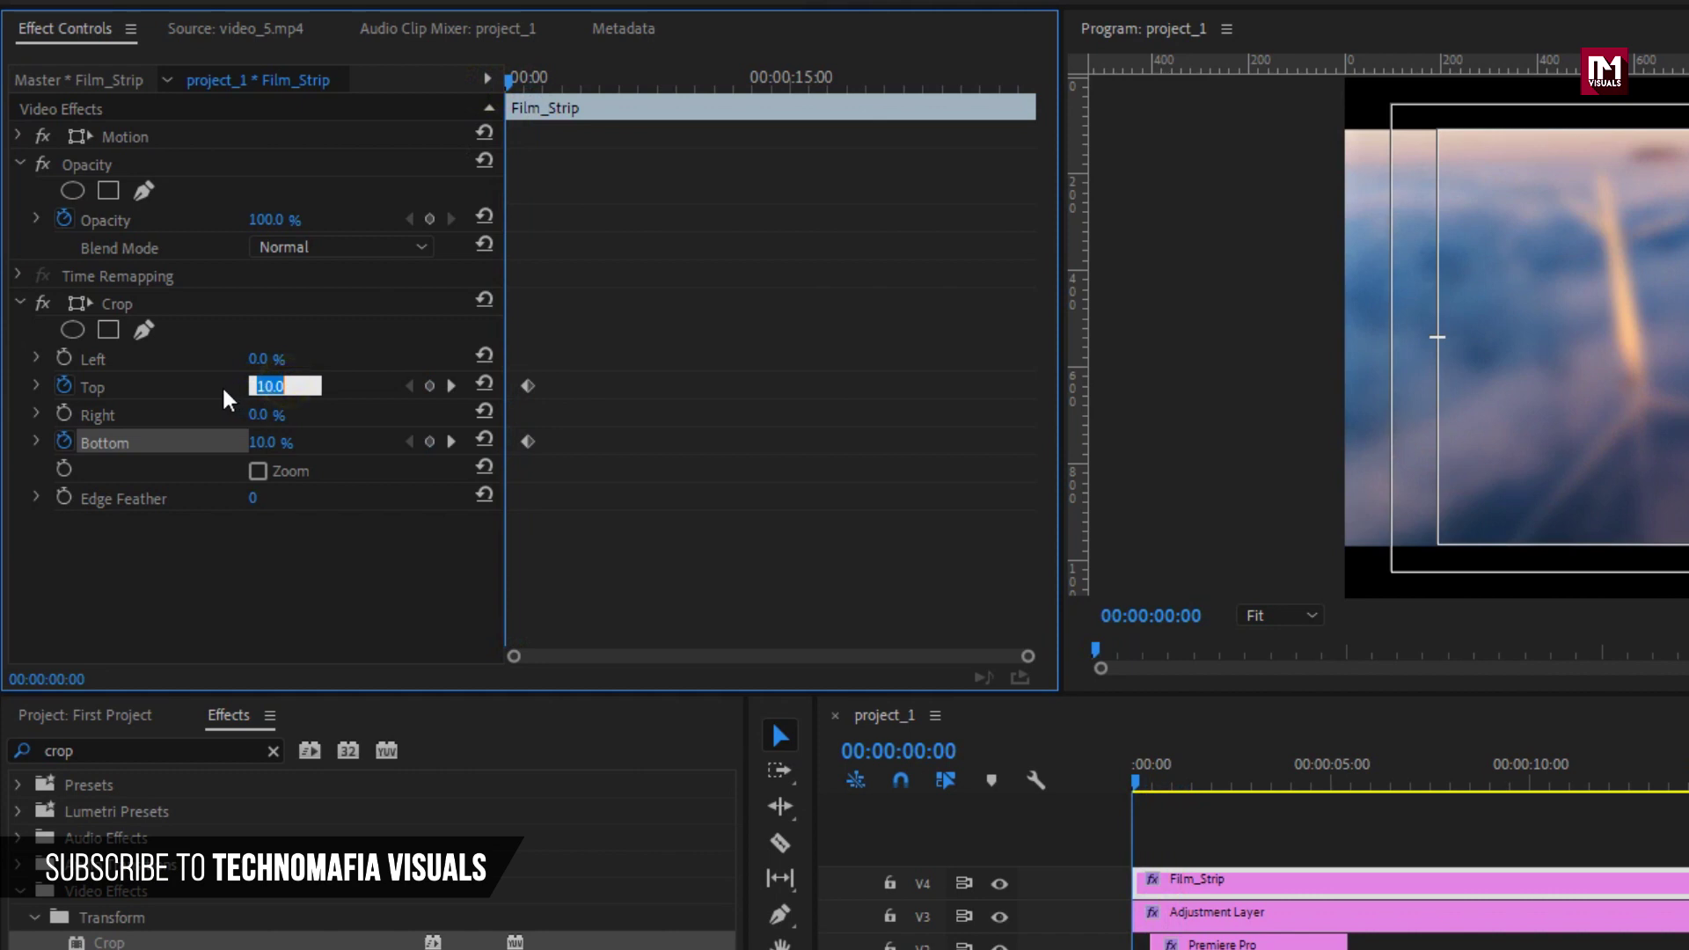
text(50)
key(Return)
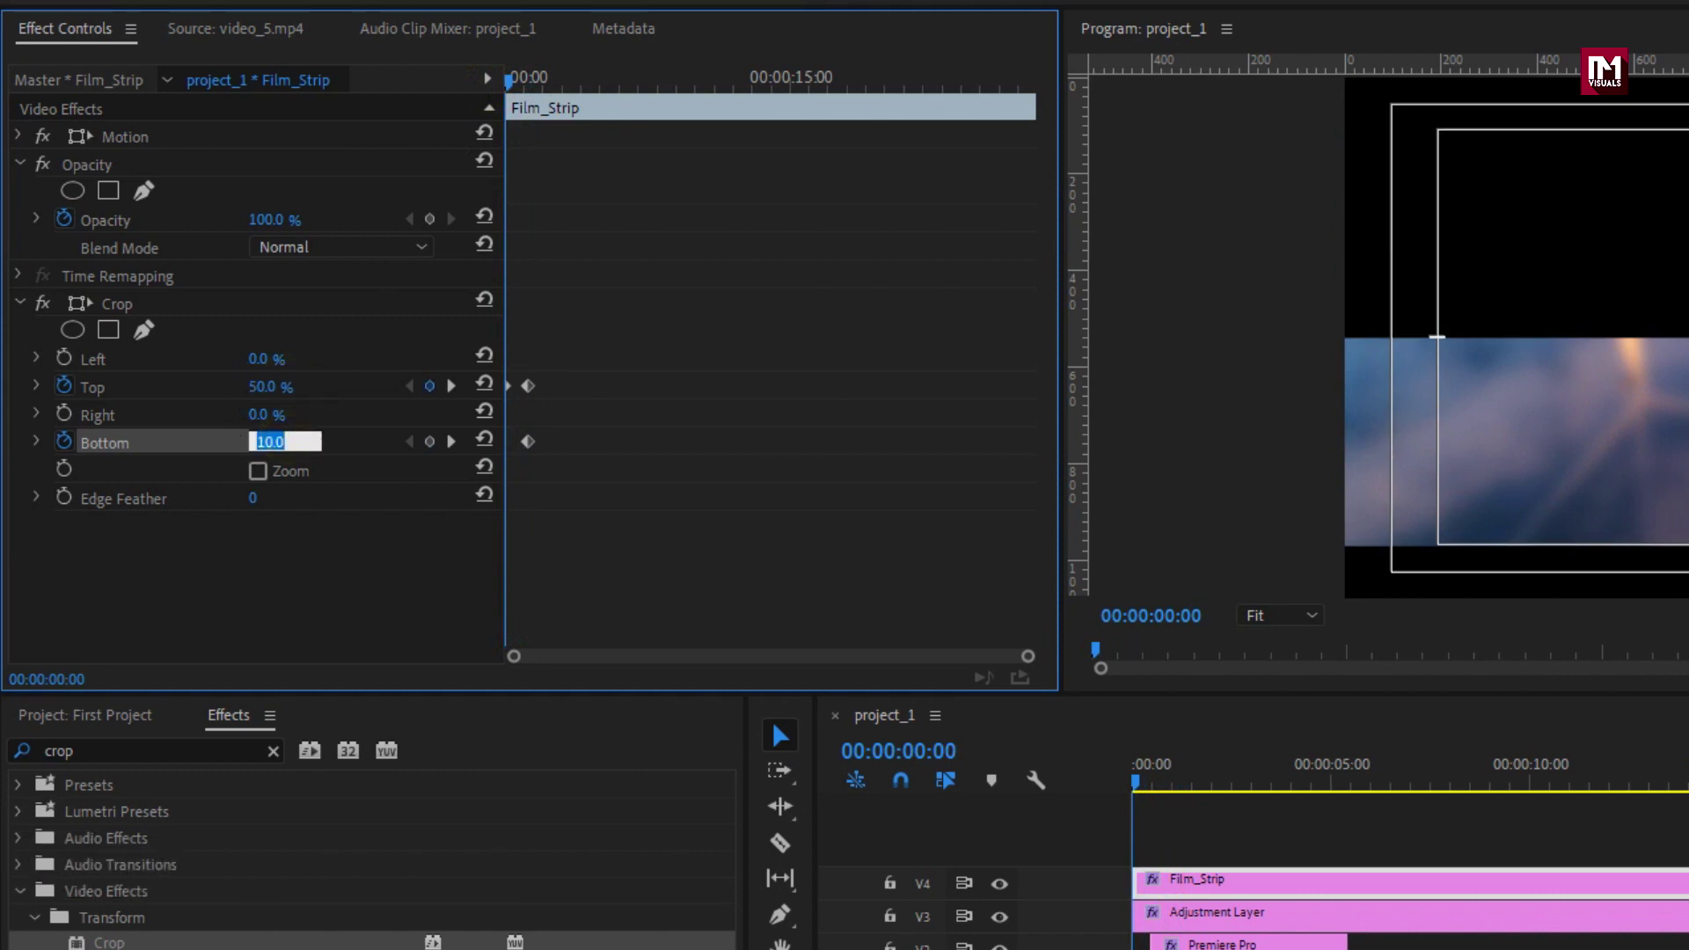
key(Return)
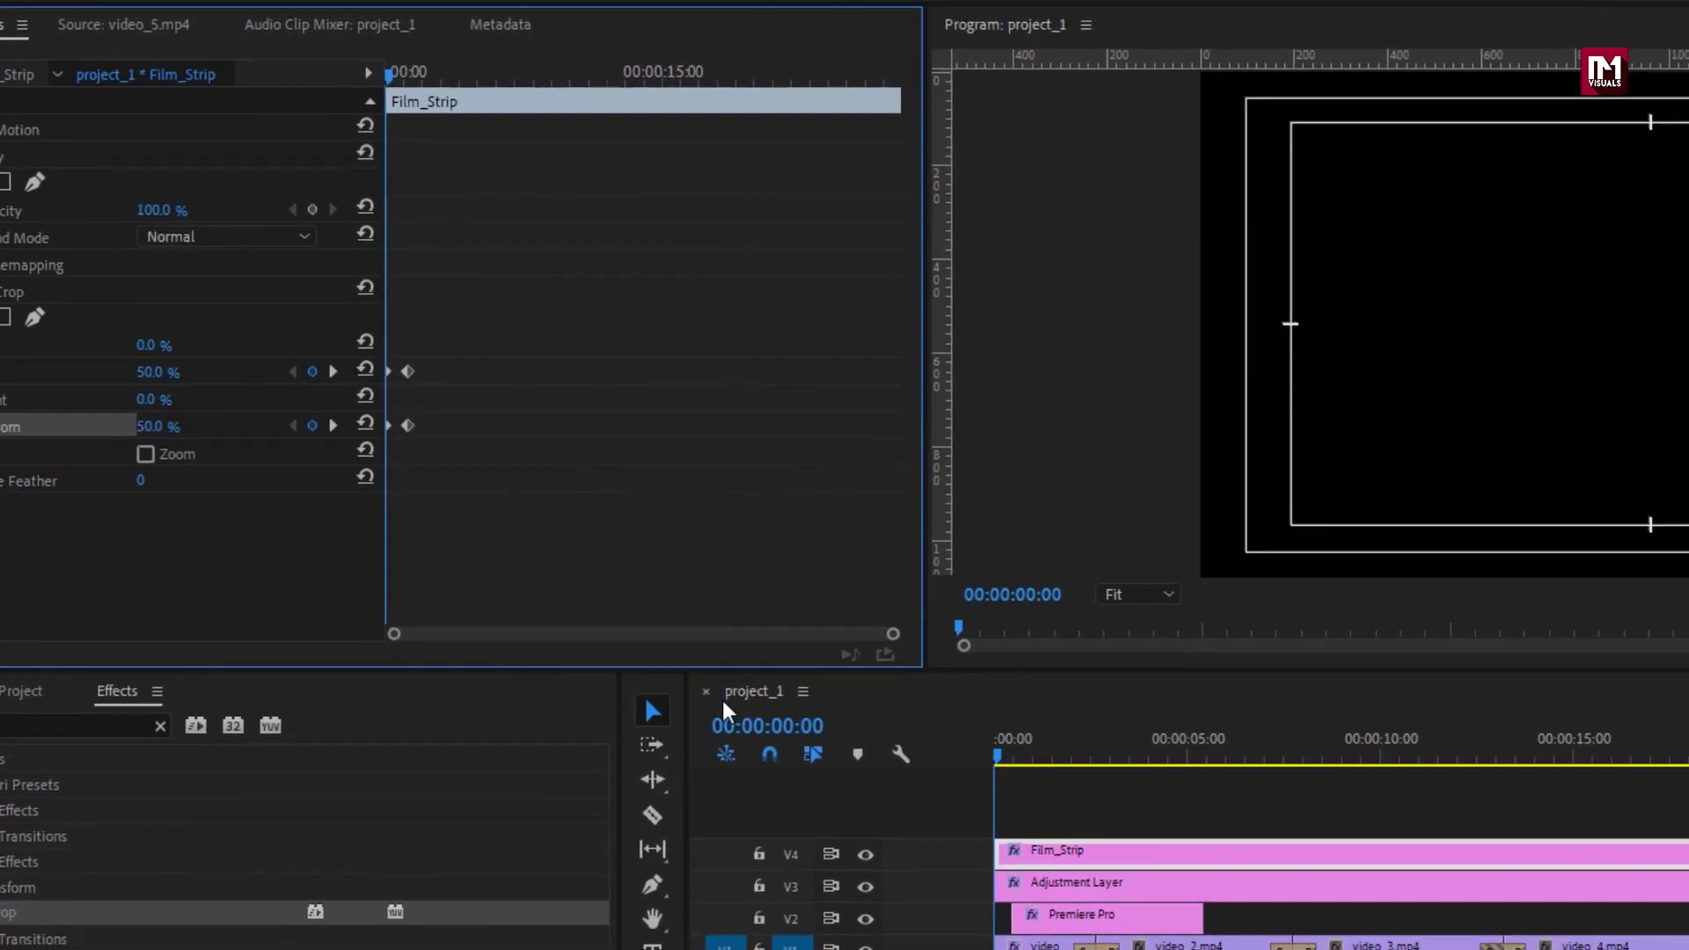
Play the opening of the sequence to preview the bars opening.
click(729, 716)
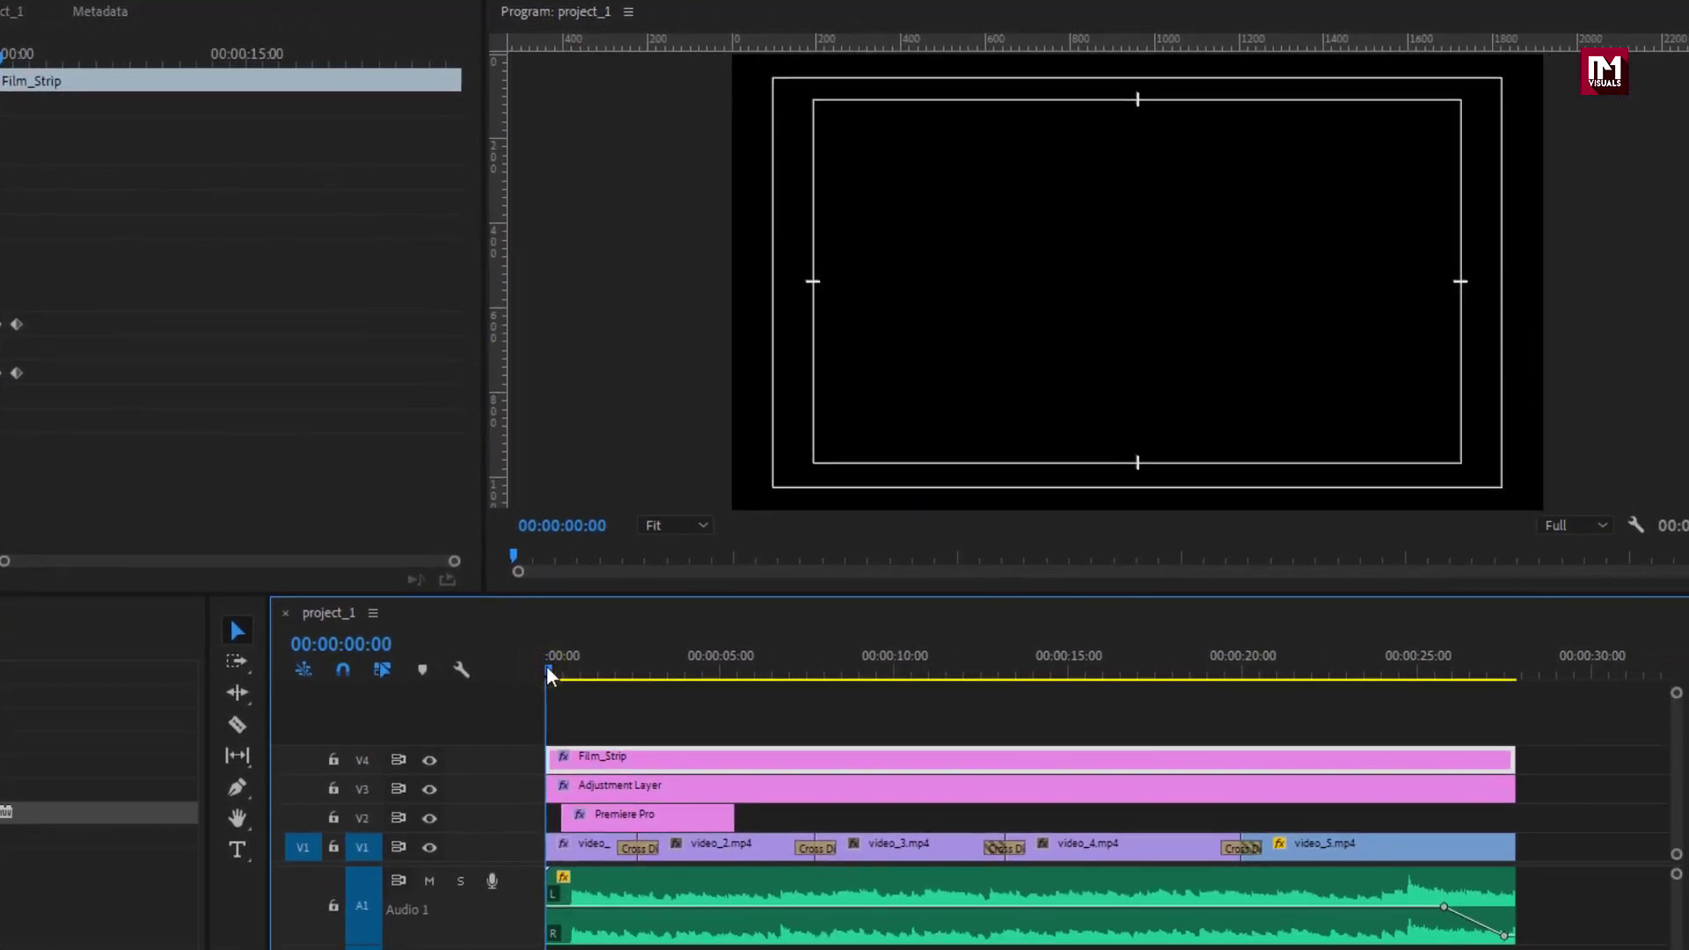
key(space)
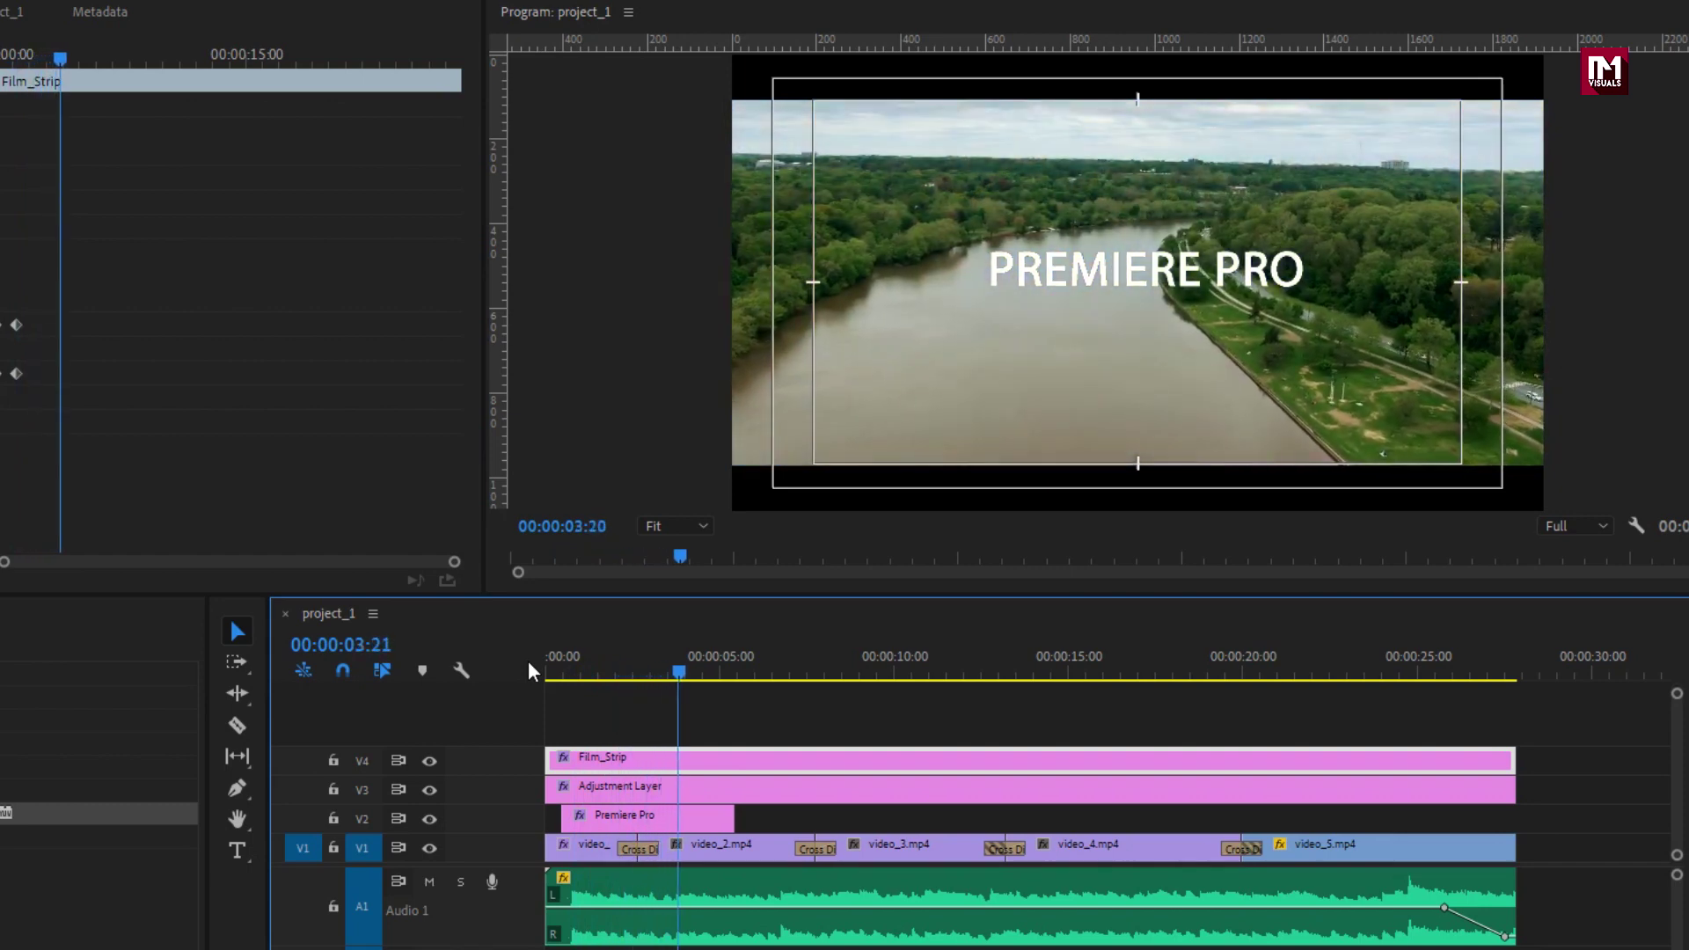
key(space)
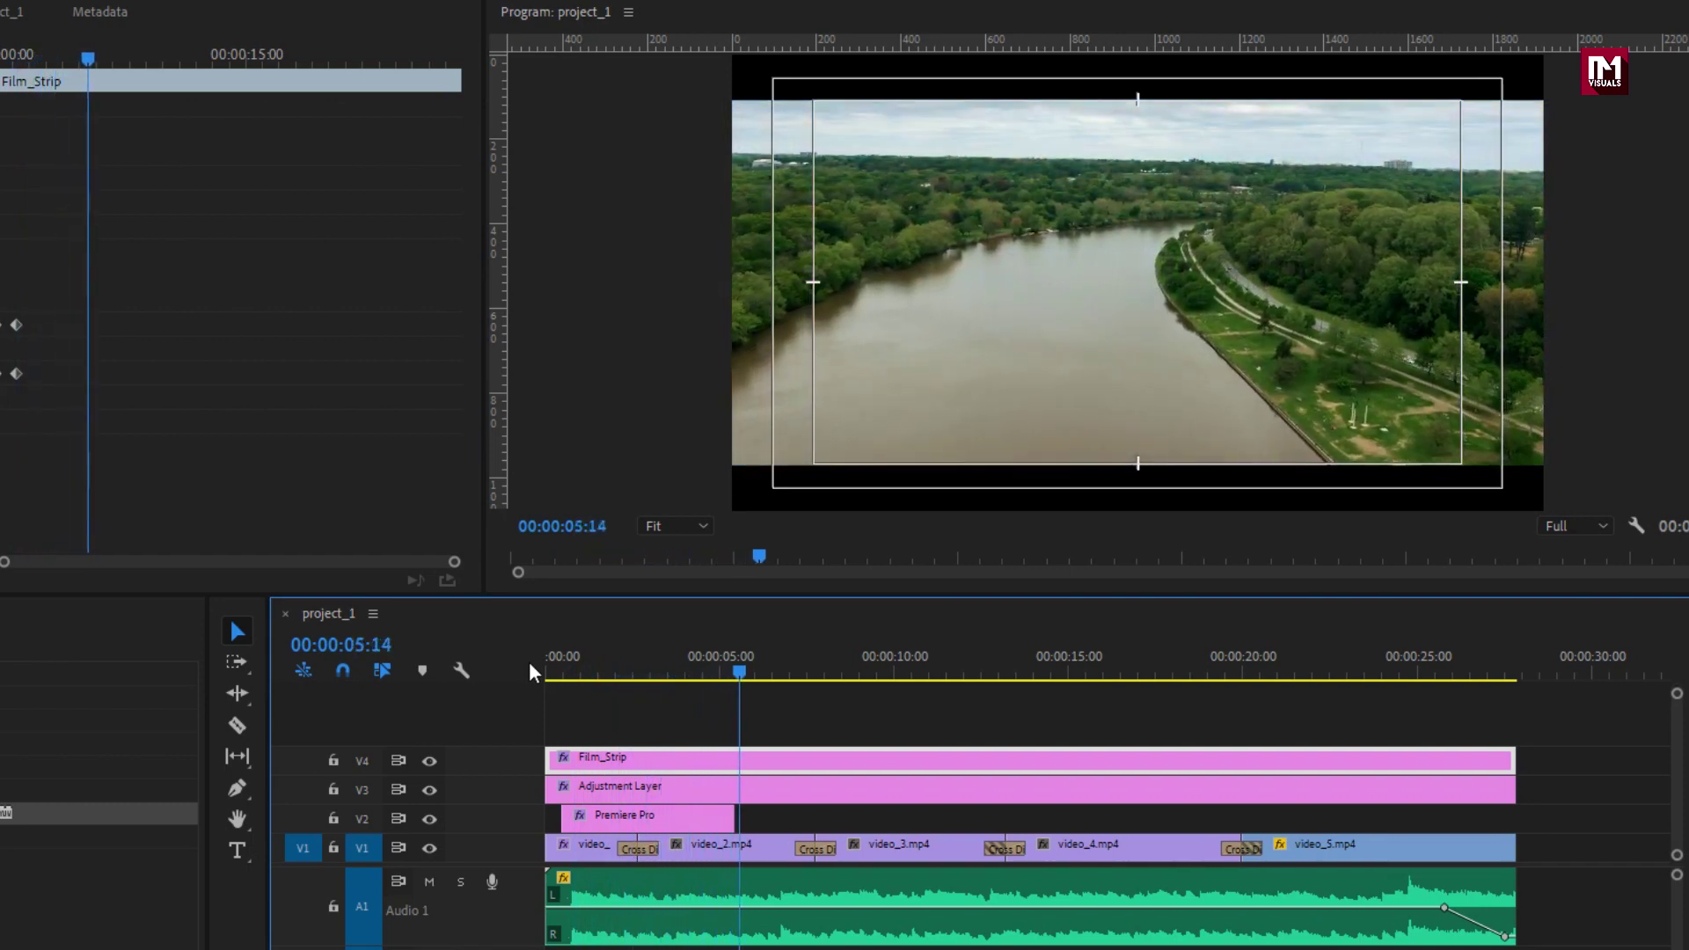
Turn off the Program monitor's Safe Margins and review the sequence up to 00:00:15:12.
click(1637, 525)
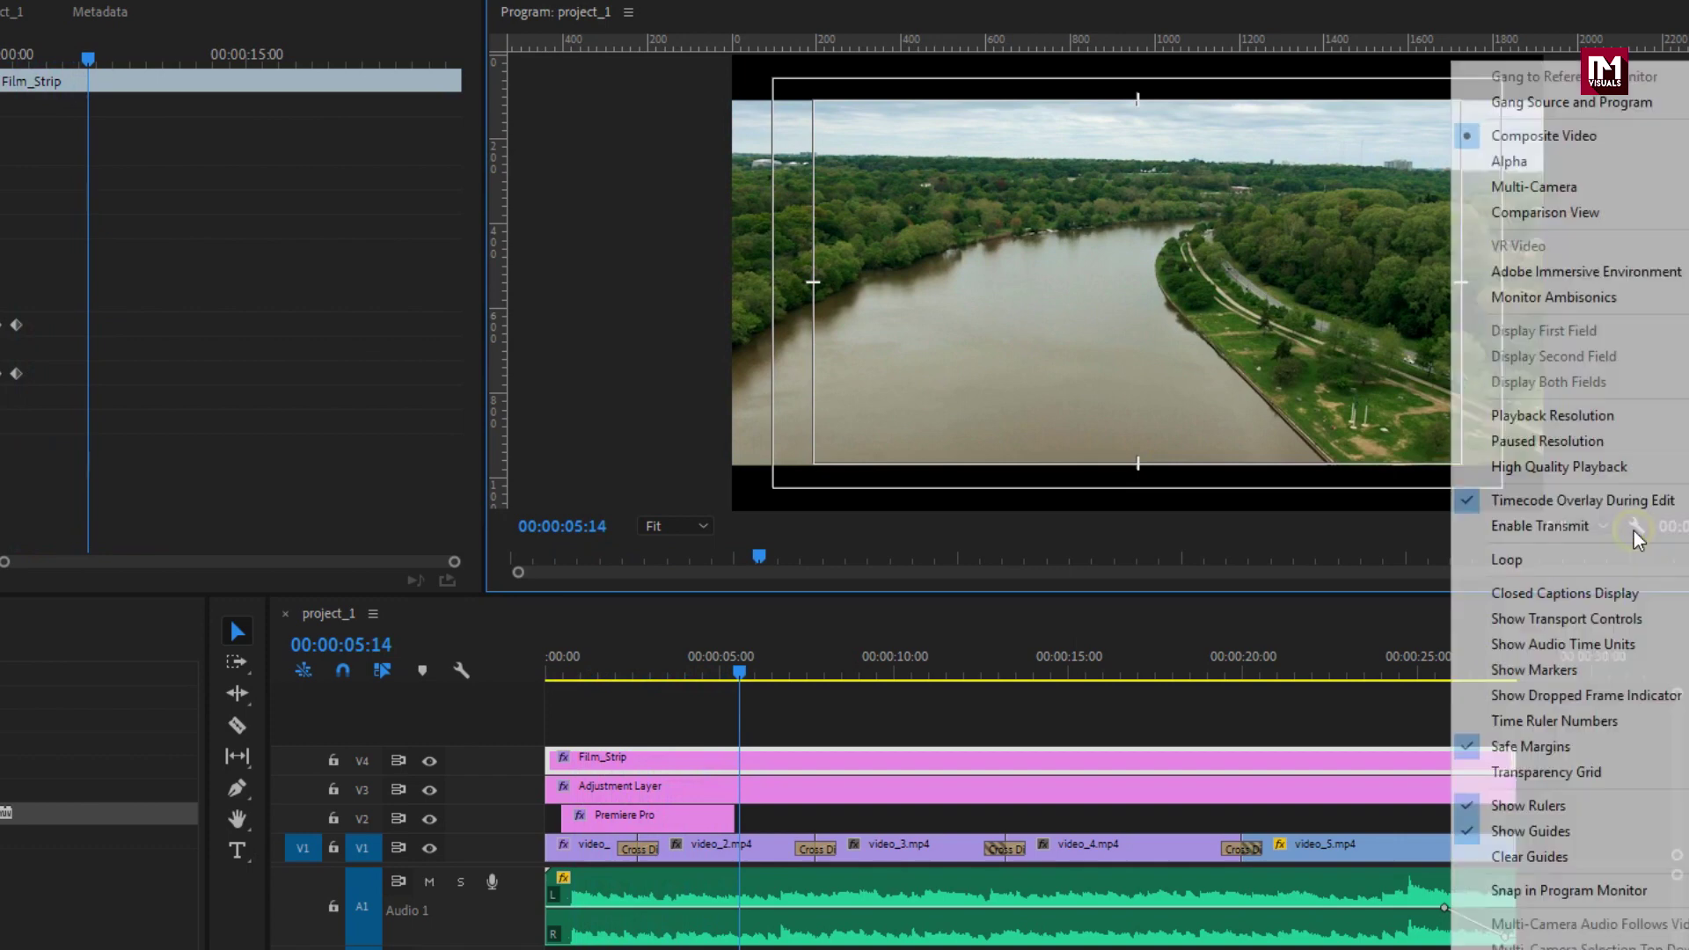
click(1471, 747)
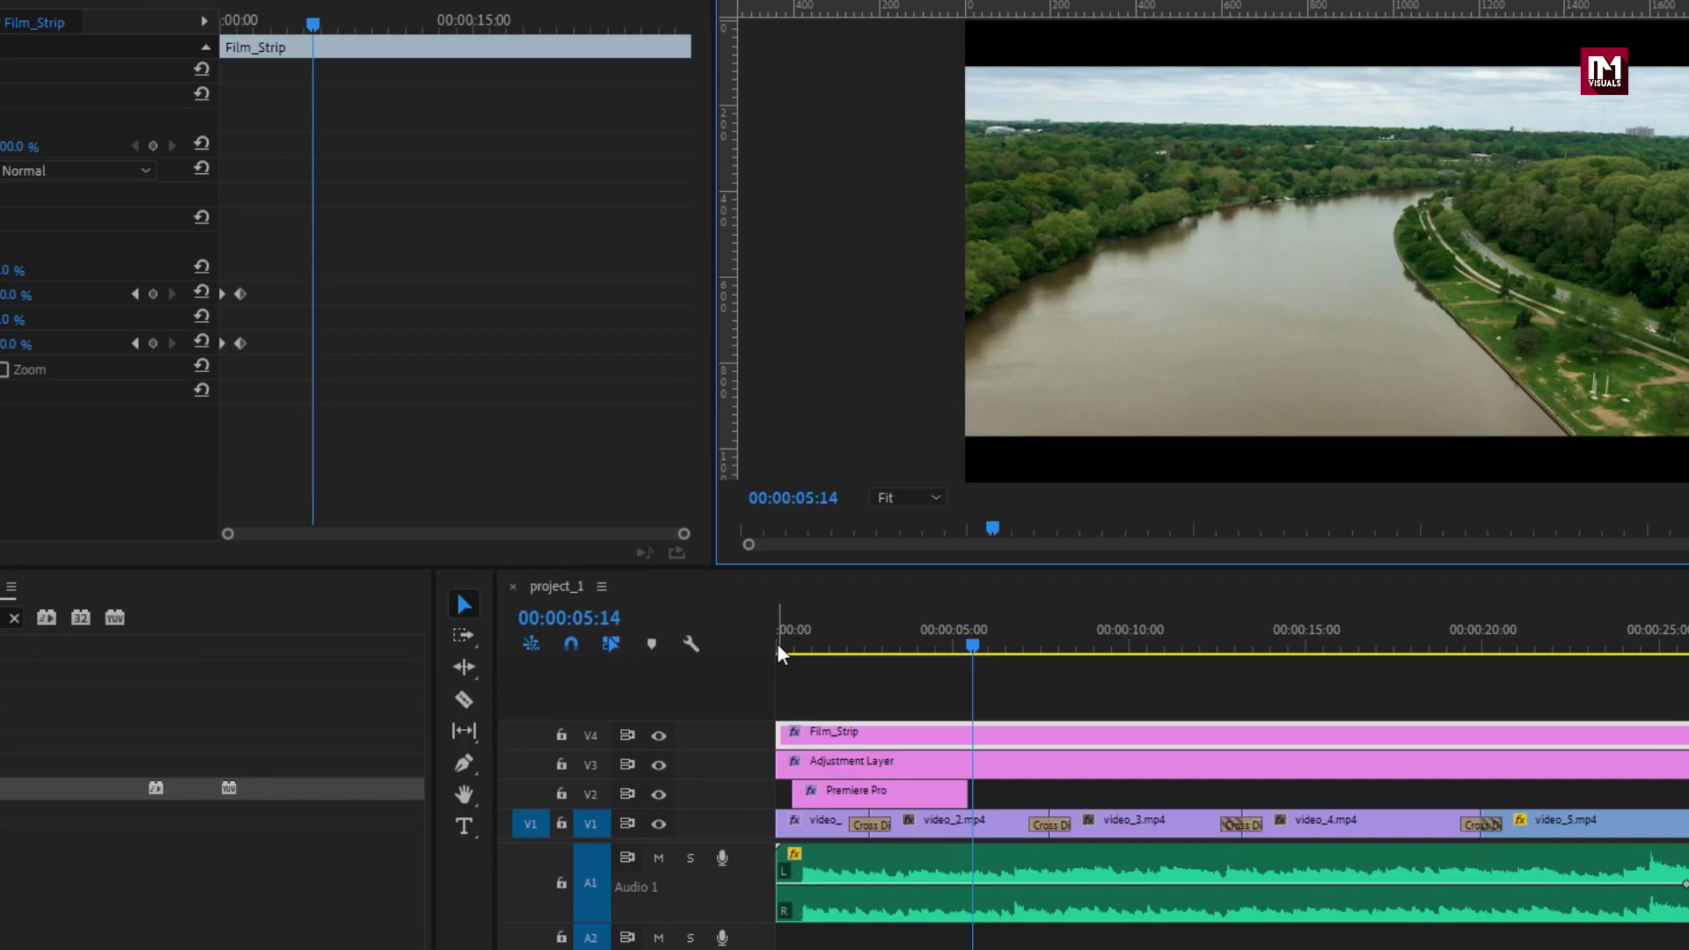
click(778, 645)
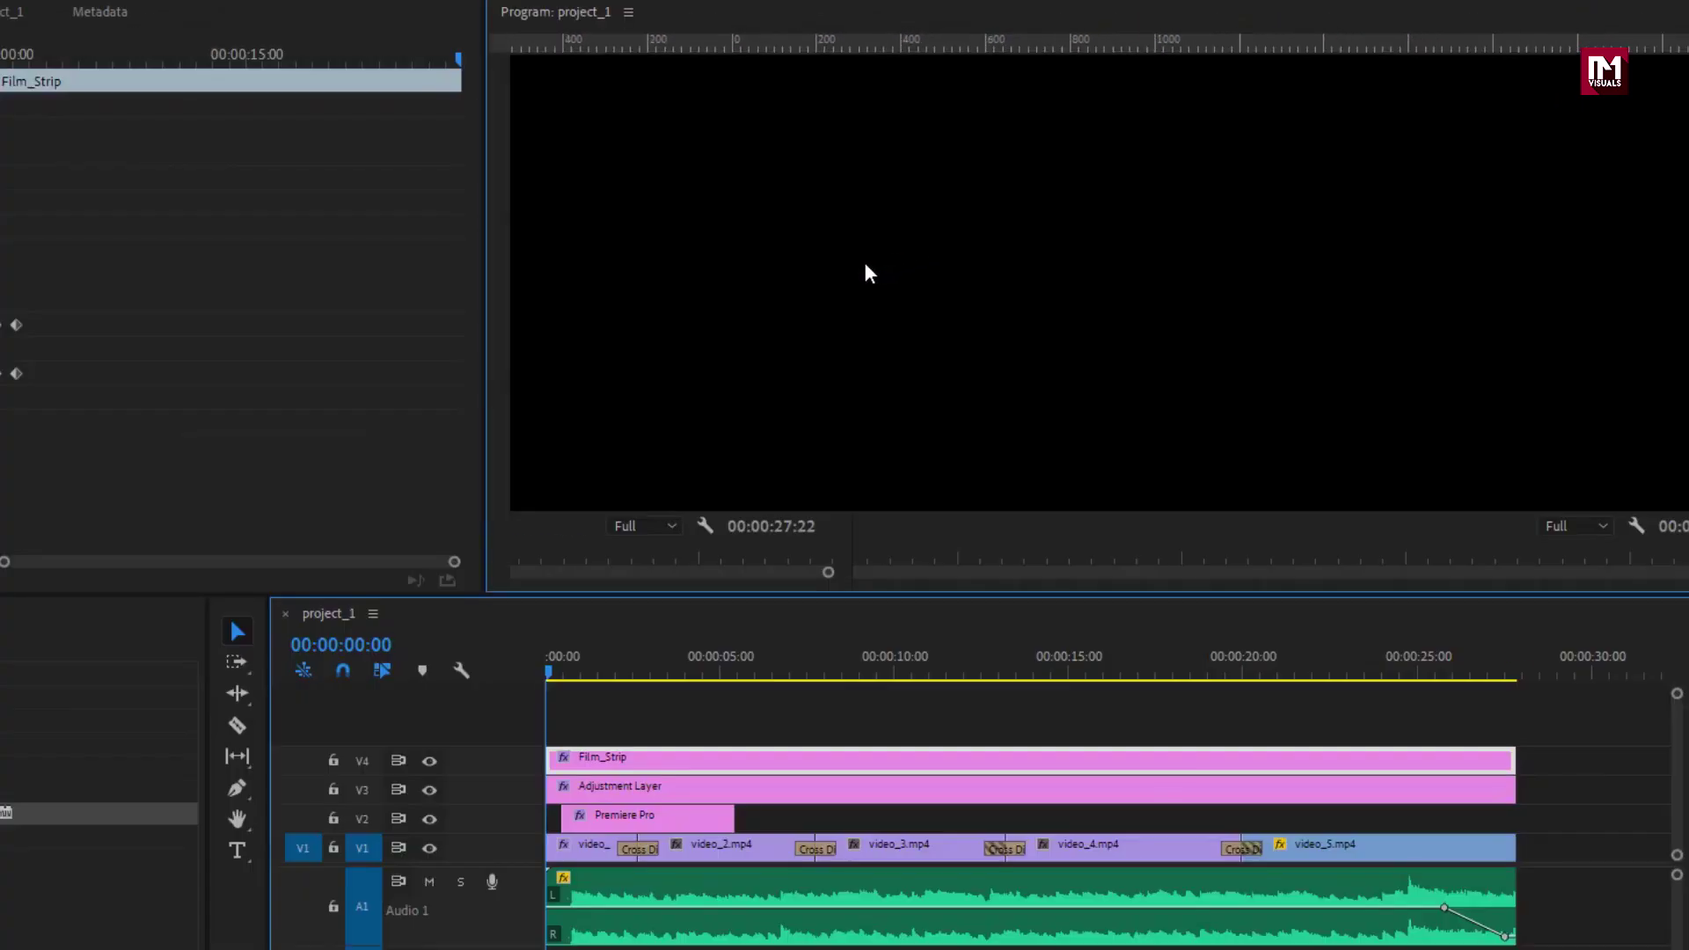
click(1018, 656)
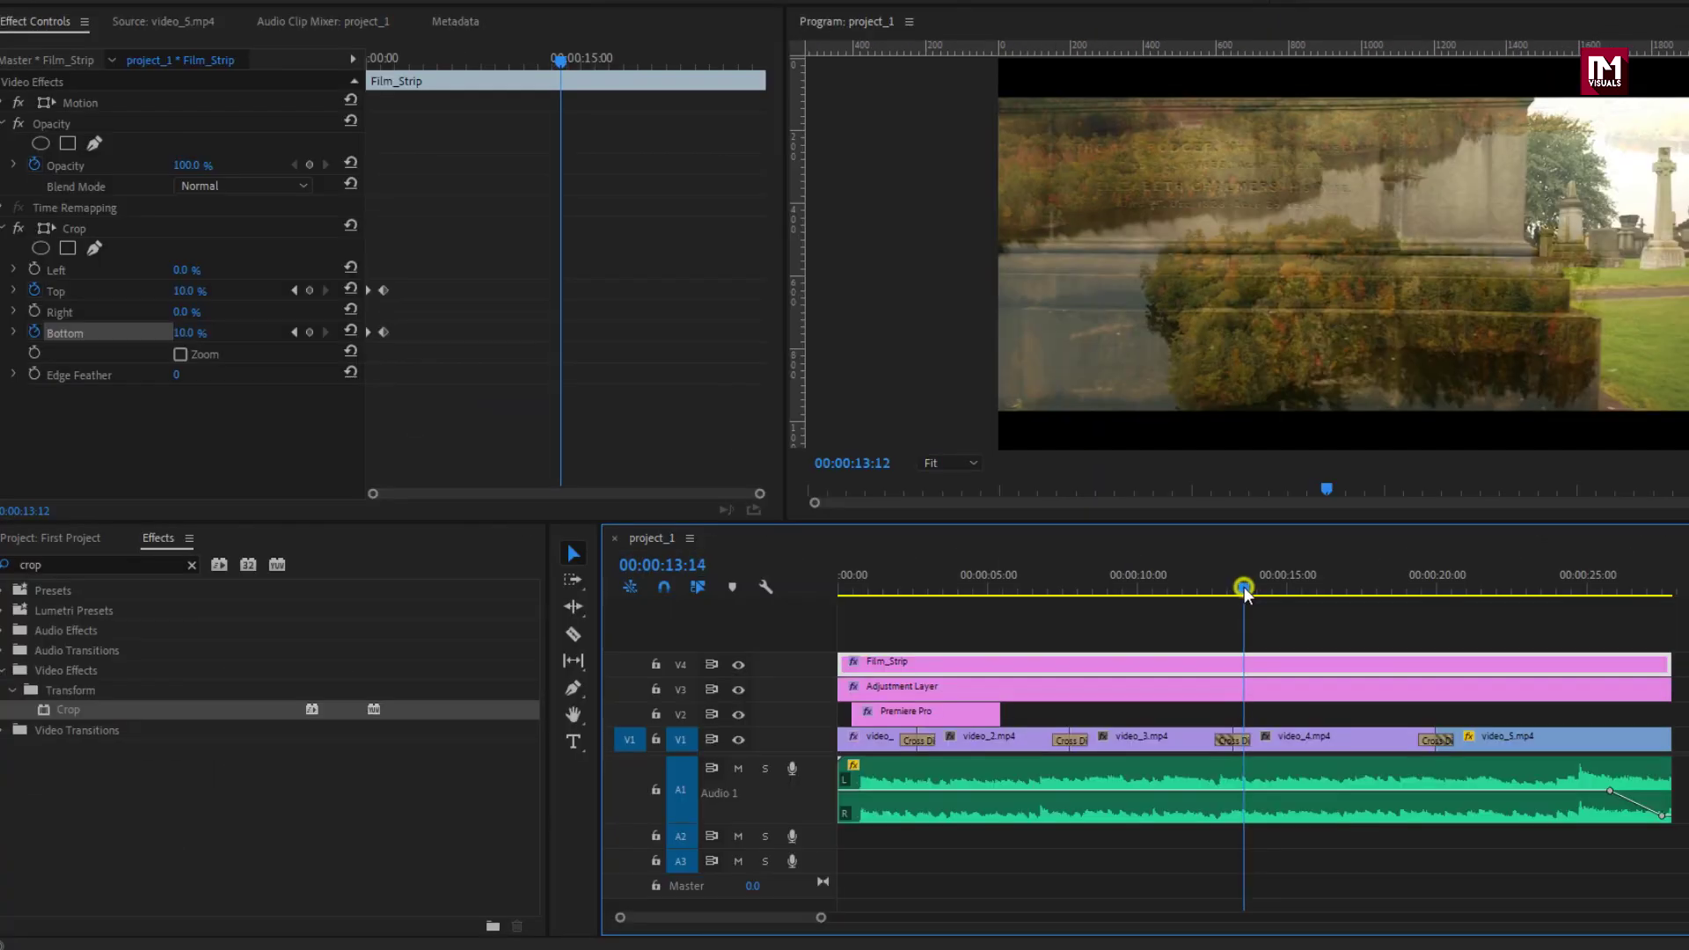
drag(1018, 669, 1083, 671)
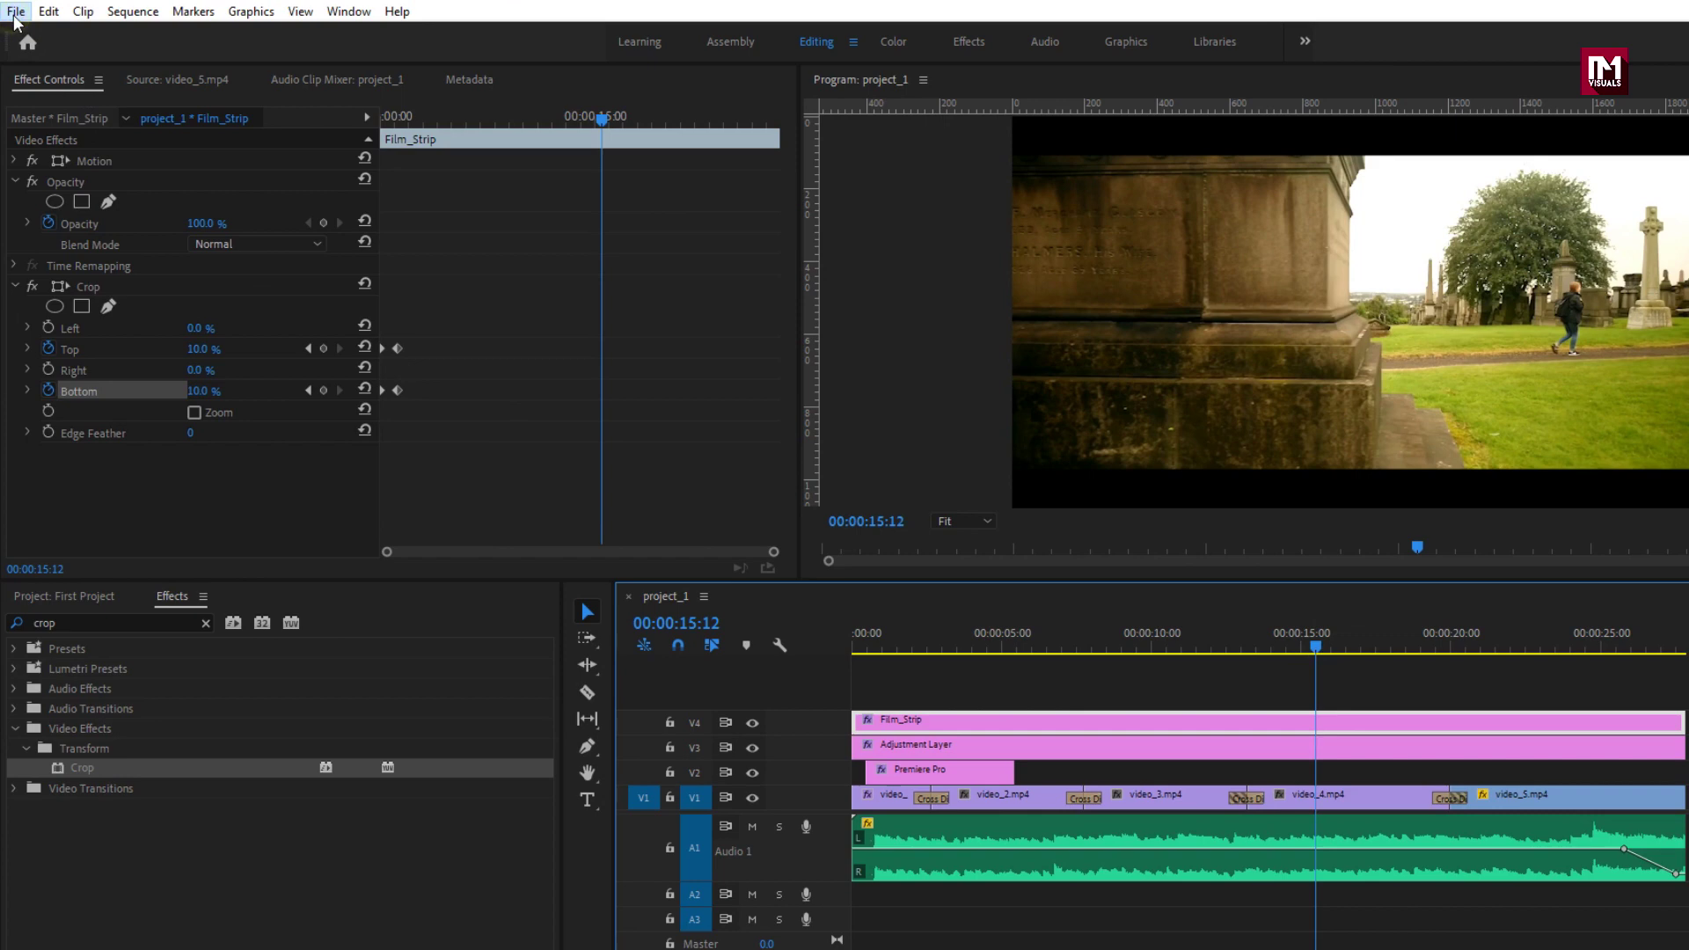
Open File > Export > Media for project_1 and adjust the export range end.
click(16, 14)
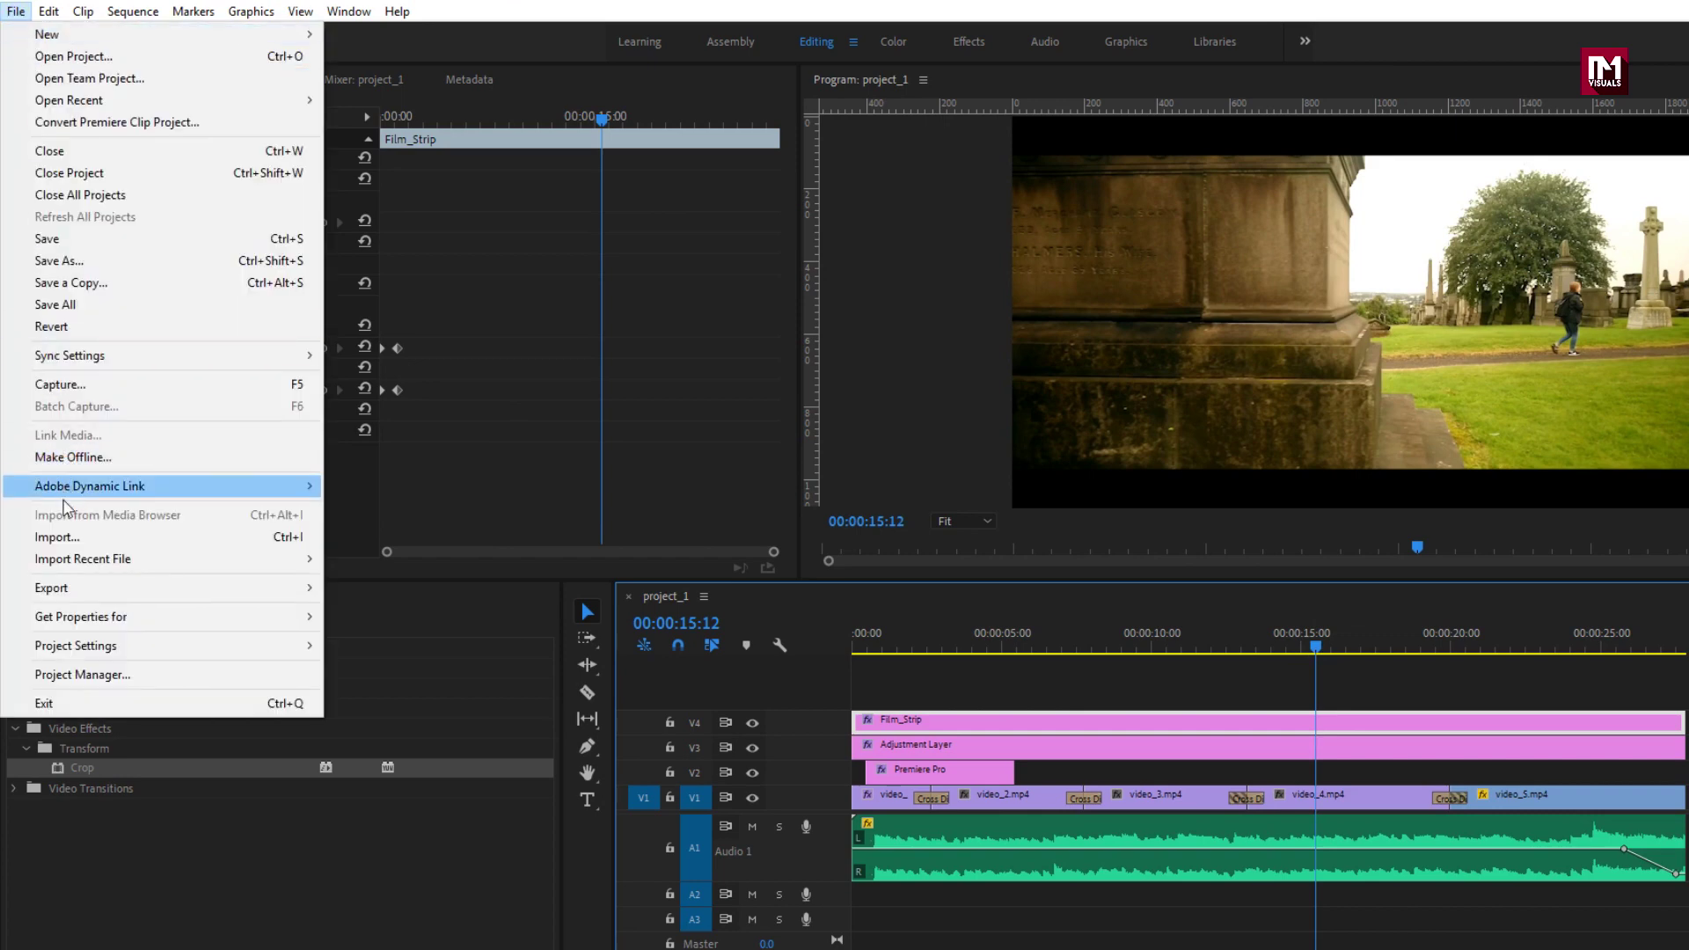
mouse_move(121, 598)
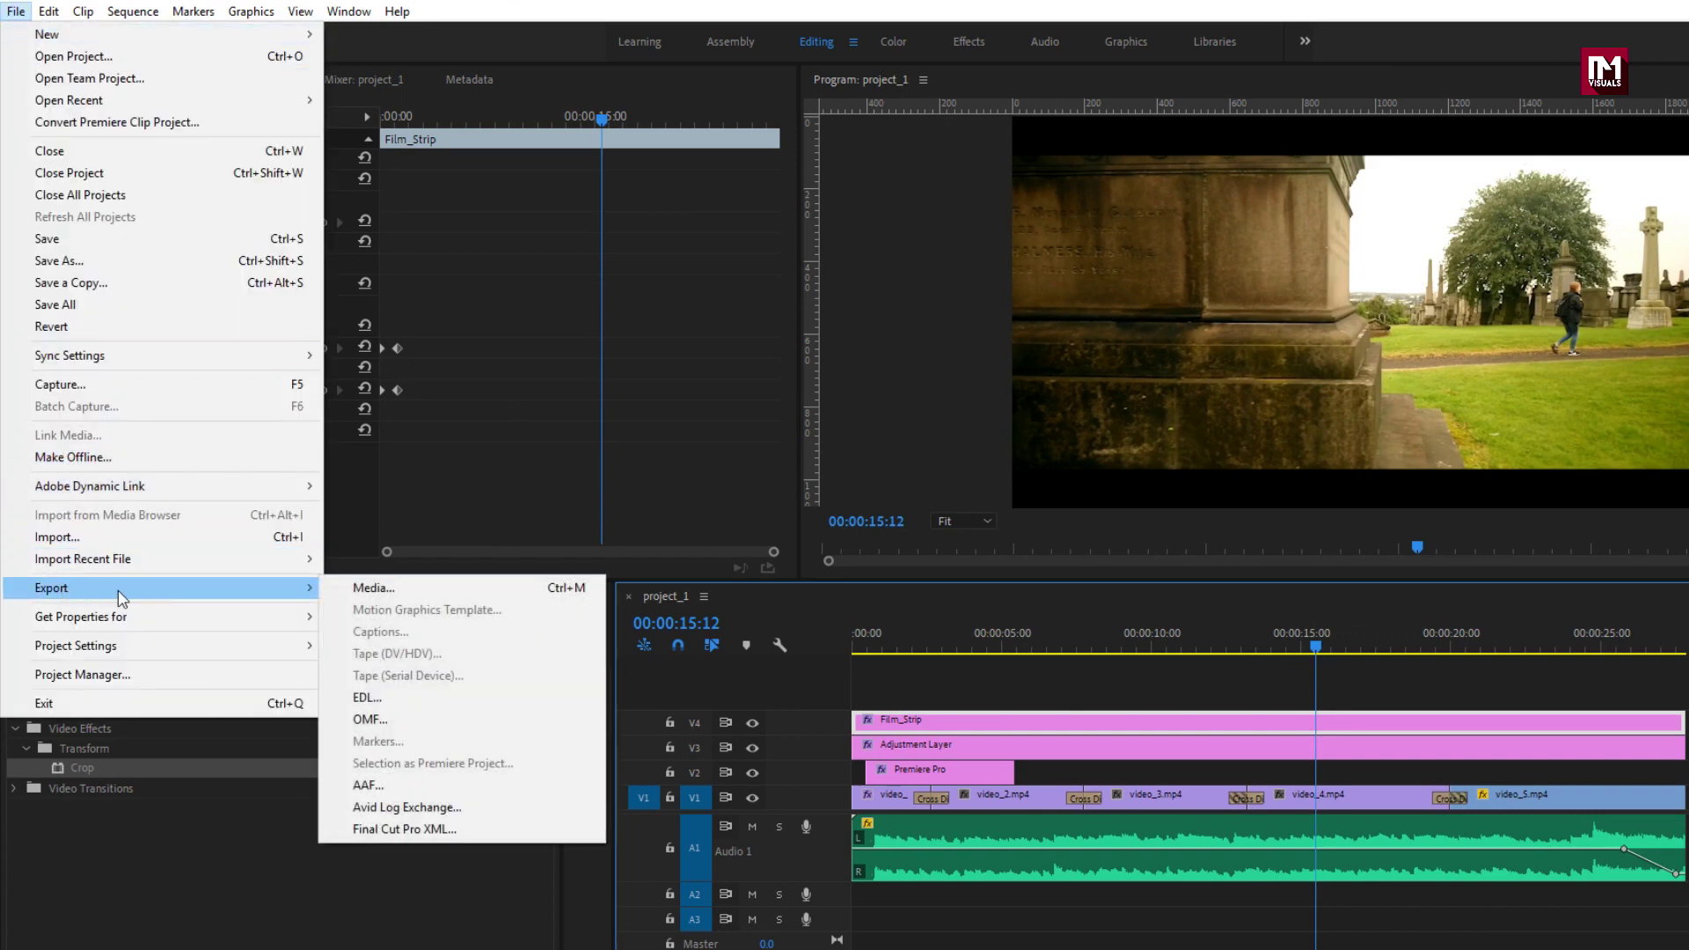
click(377, 588)
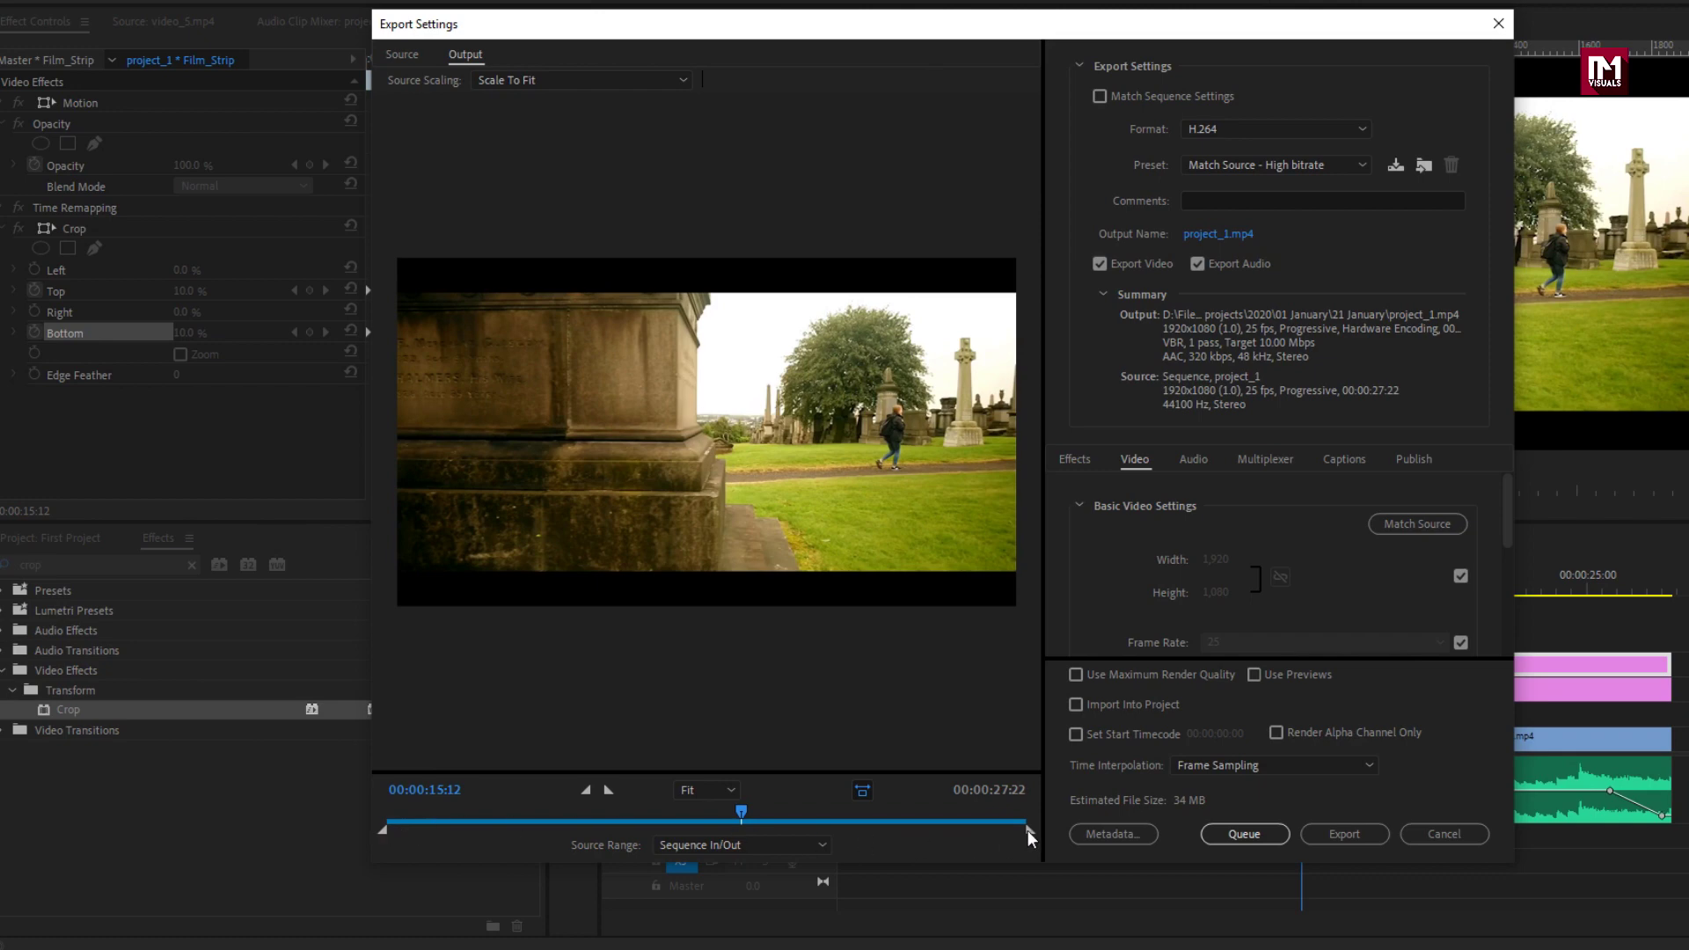
mouse_move(1027, 831)
mouse_down()
mouse_move(754, 830)
mouse_move(1038, 821)
mouse_up()
Keep the export format H.264 with the Match Source - High bitrate preset.
click(1275, 130)
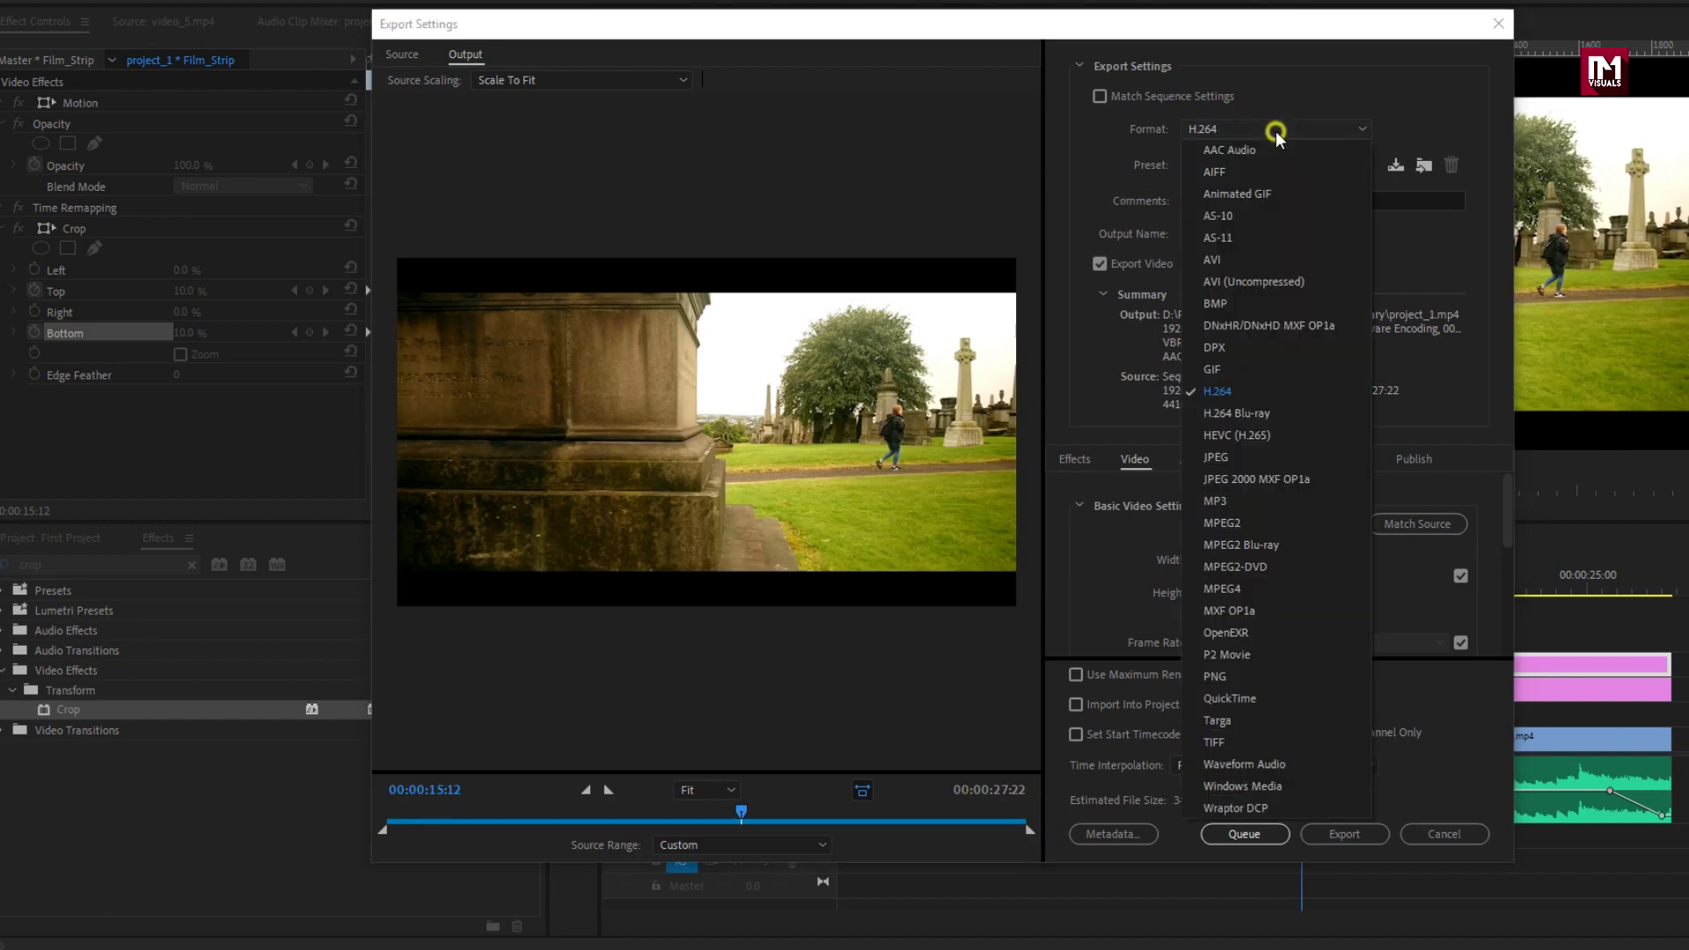
click(1268, 392)
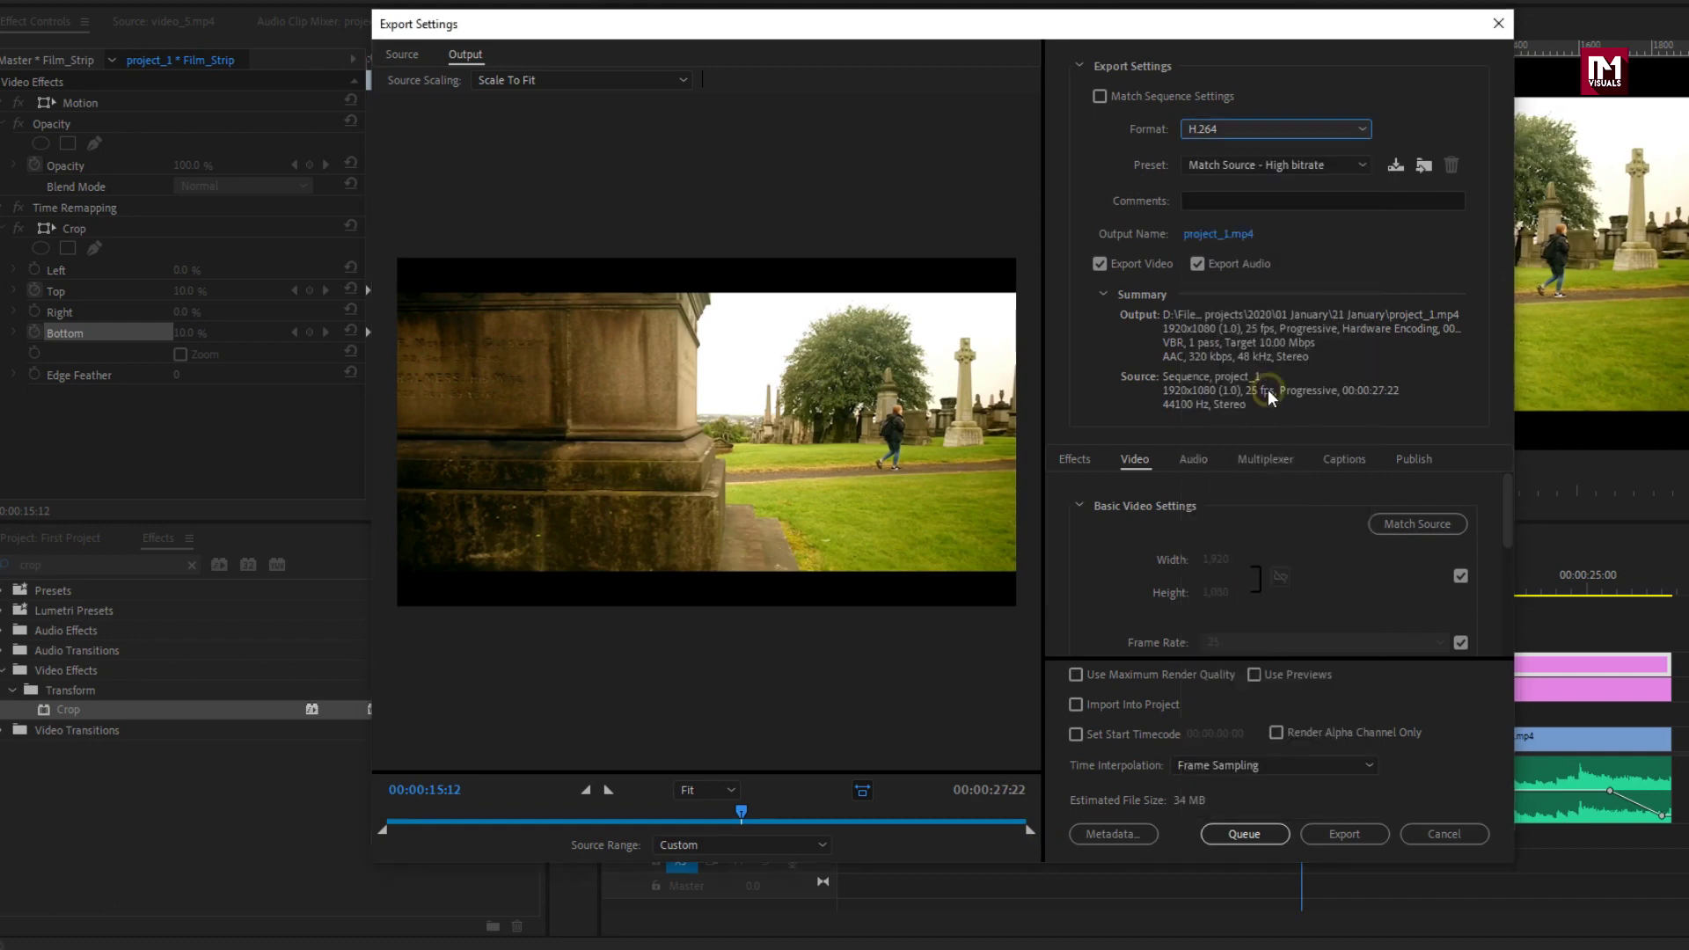
click(1265, 164)
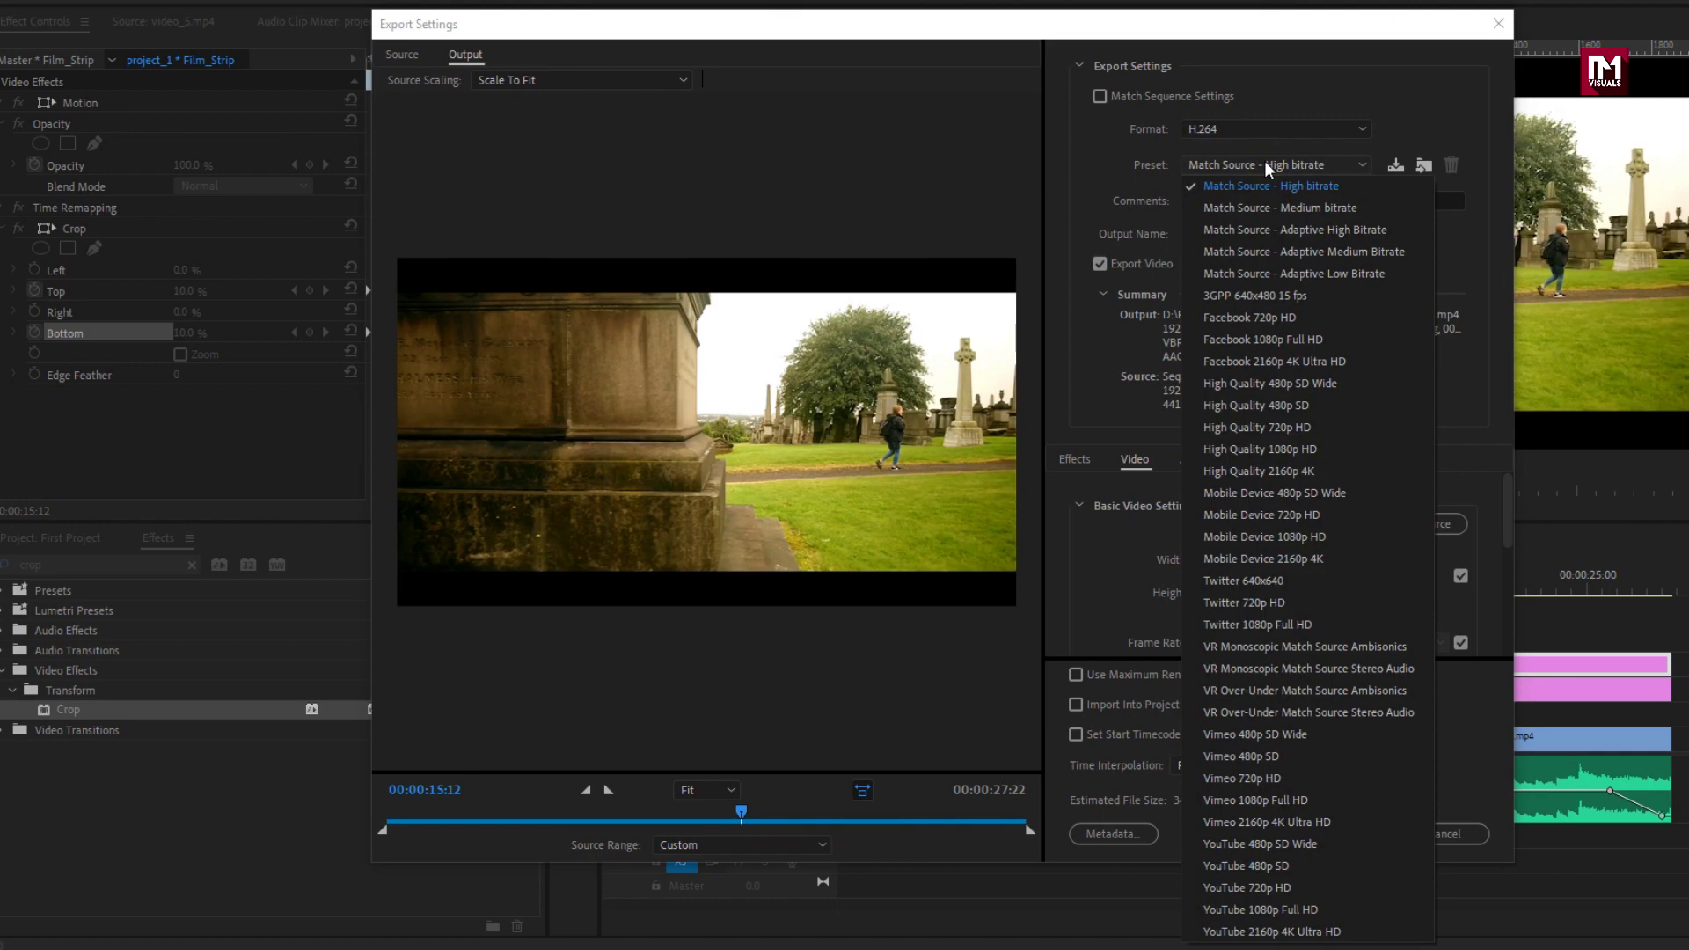
click(1276, 186)
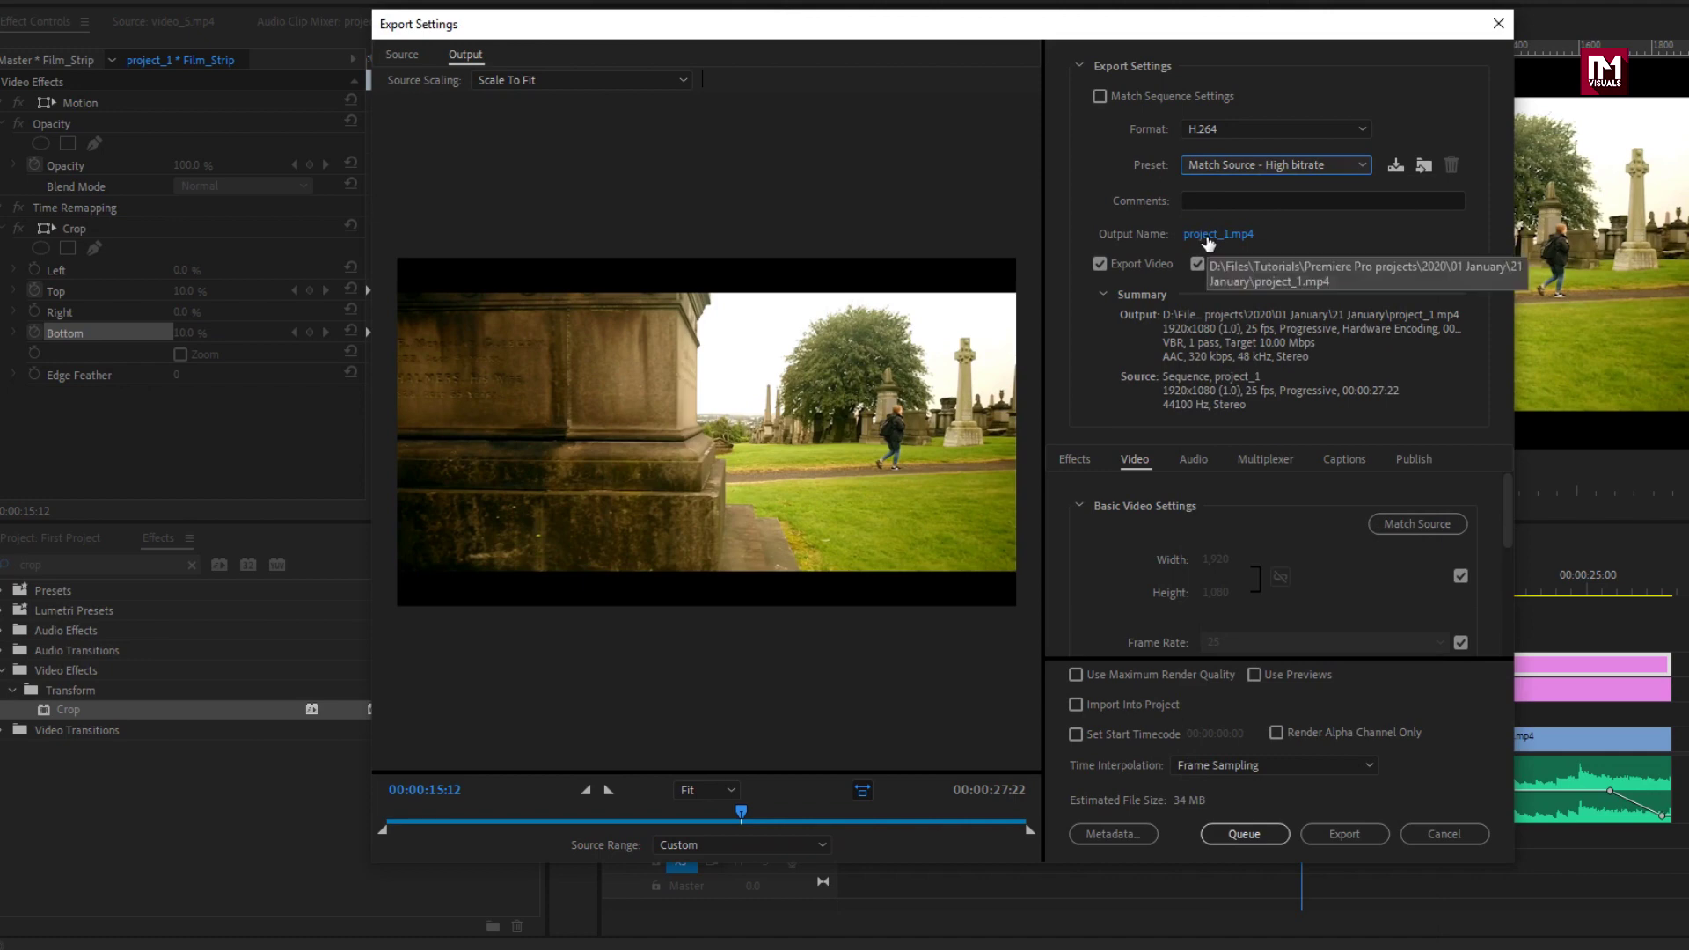
Set the output file to project_1.mp4 and enable Use Maximum Render Quality.
click(1208, 236)
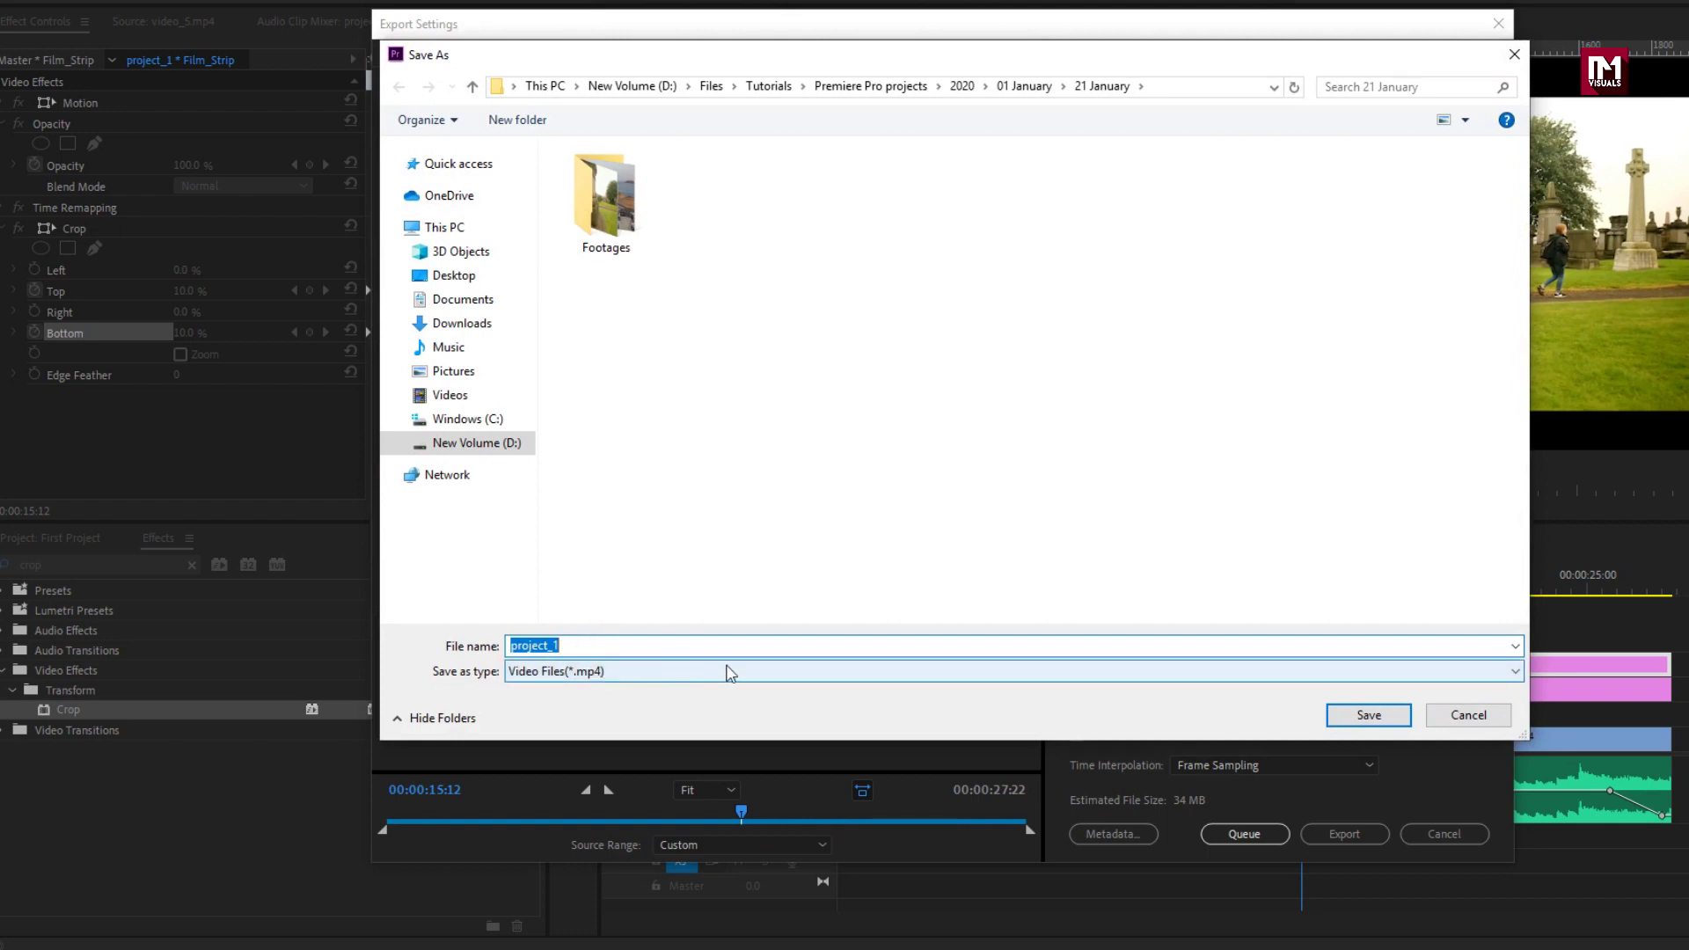
click(1353, 717)
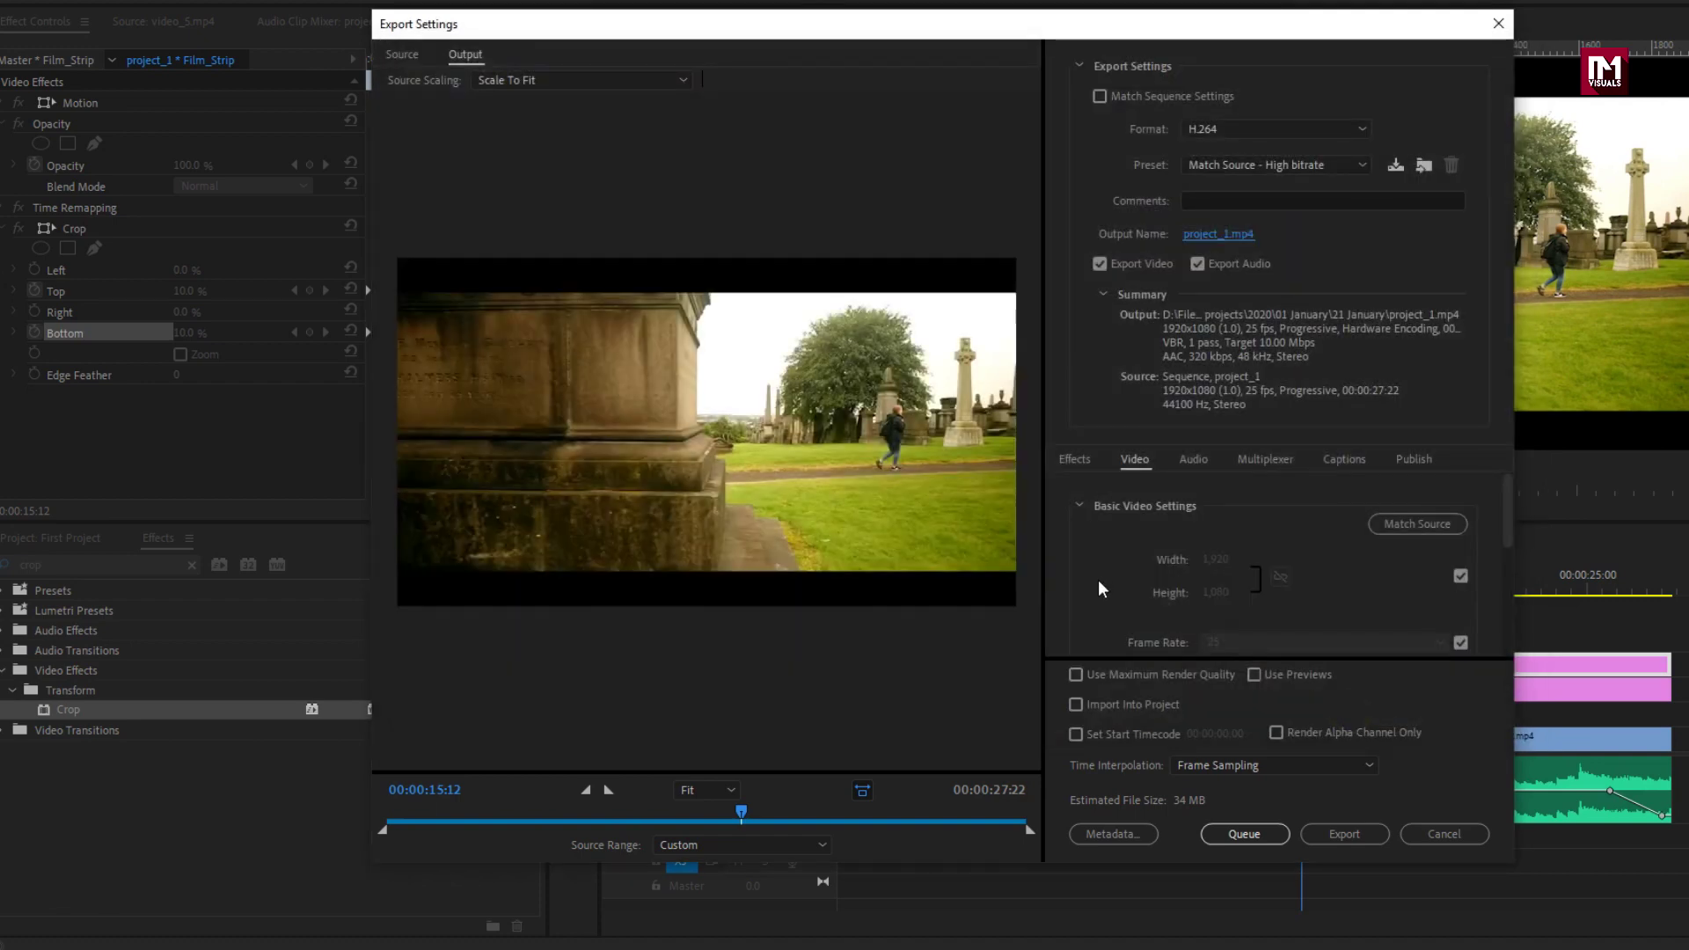
click(1076, 675)
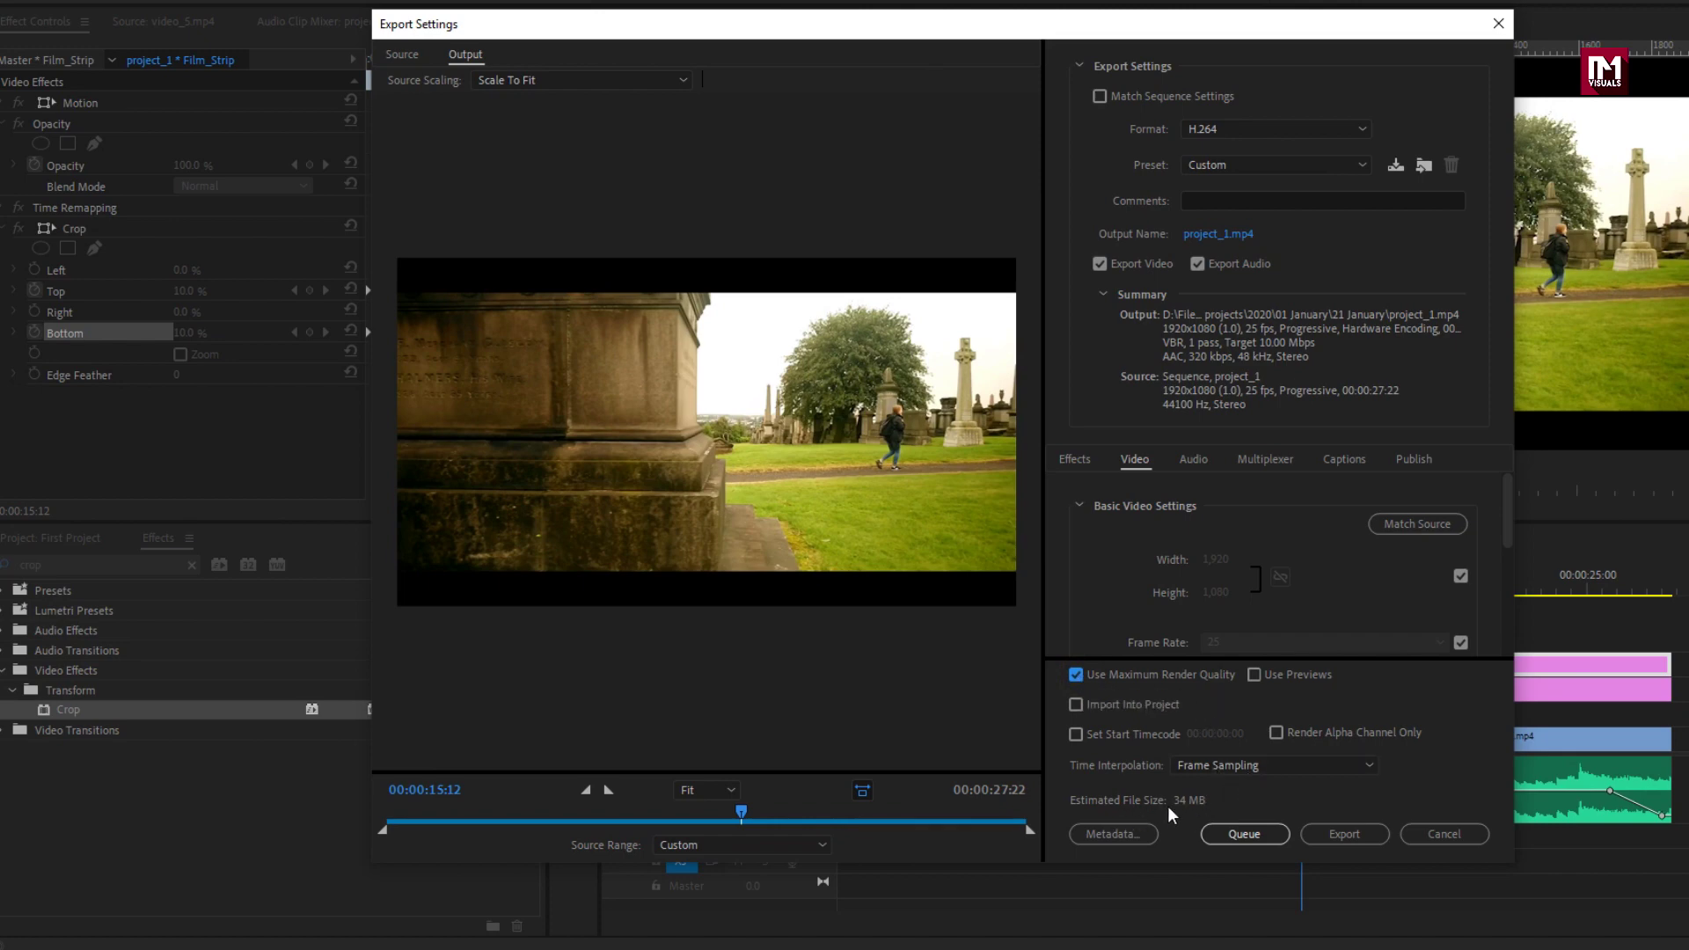
Start encoding the sequence to project_1.mp4 from Export Settings.
click(1328, 840)
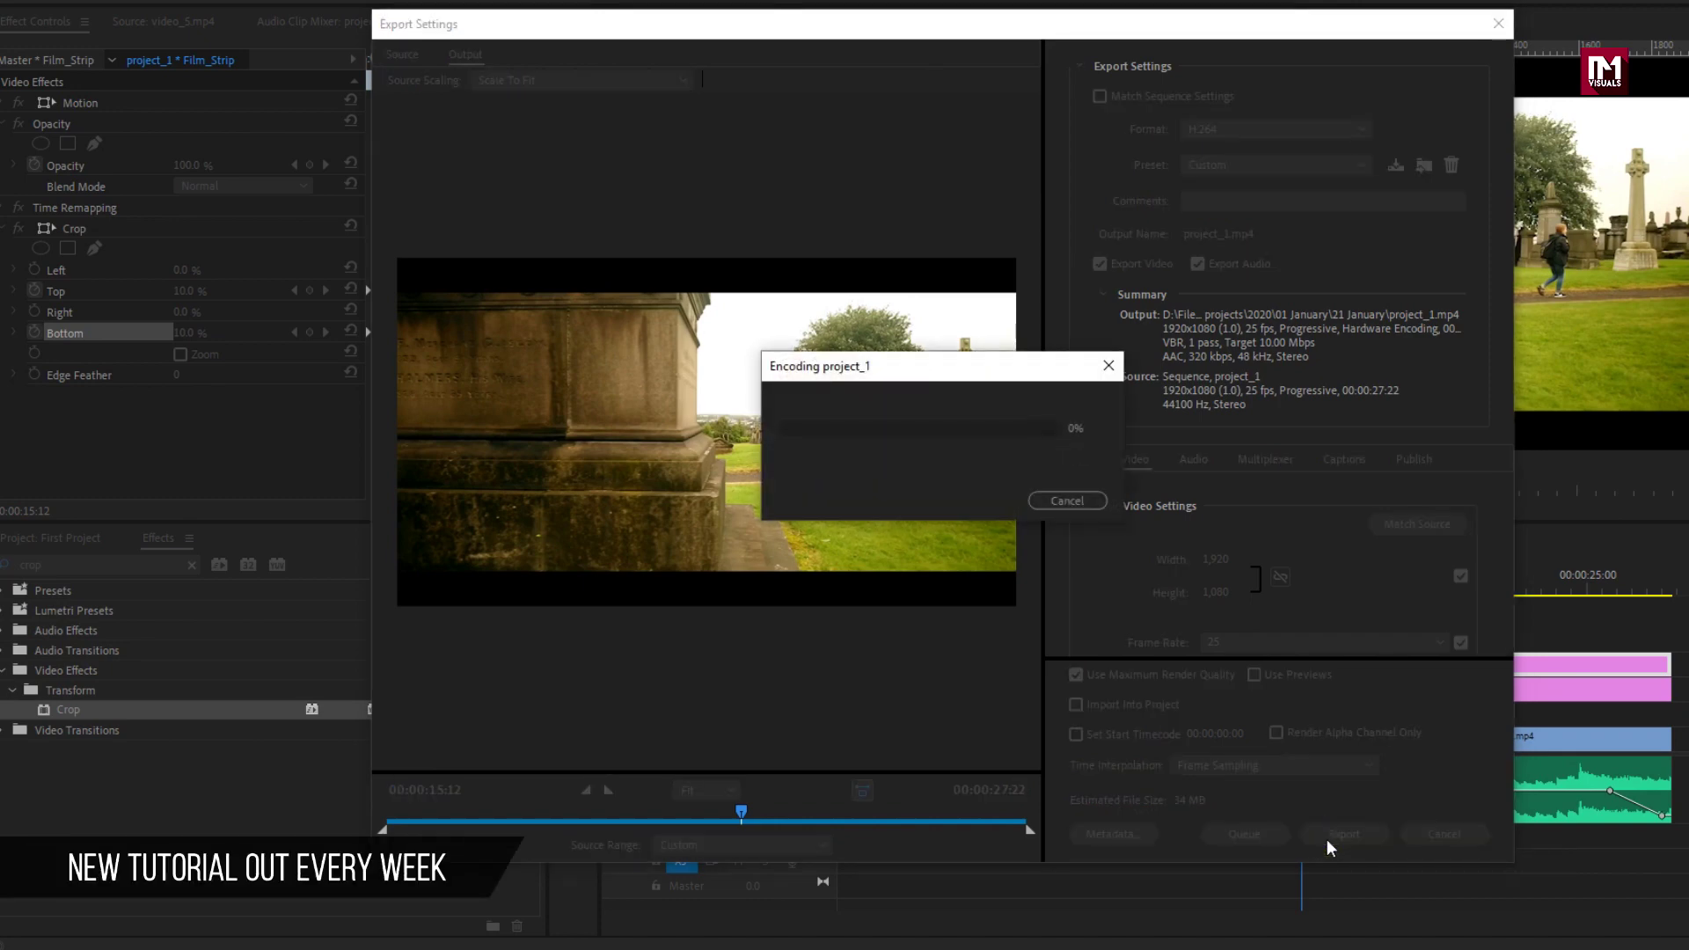